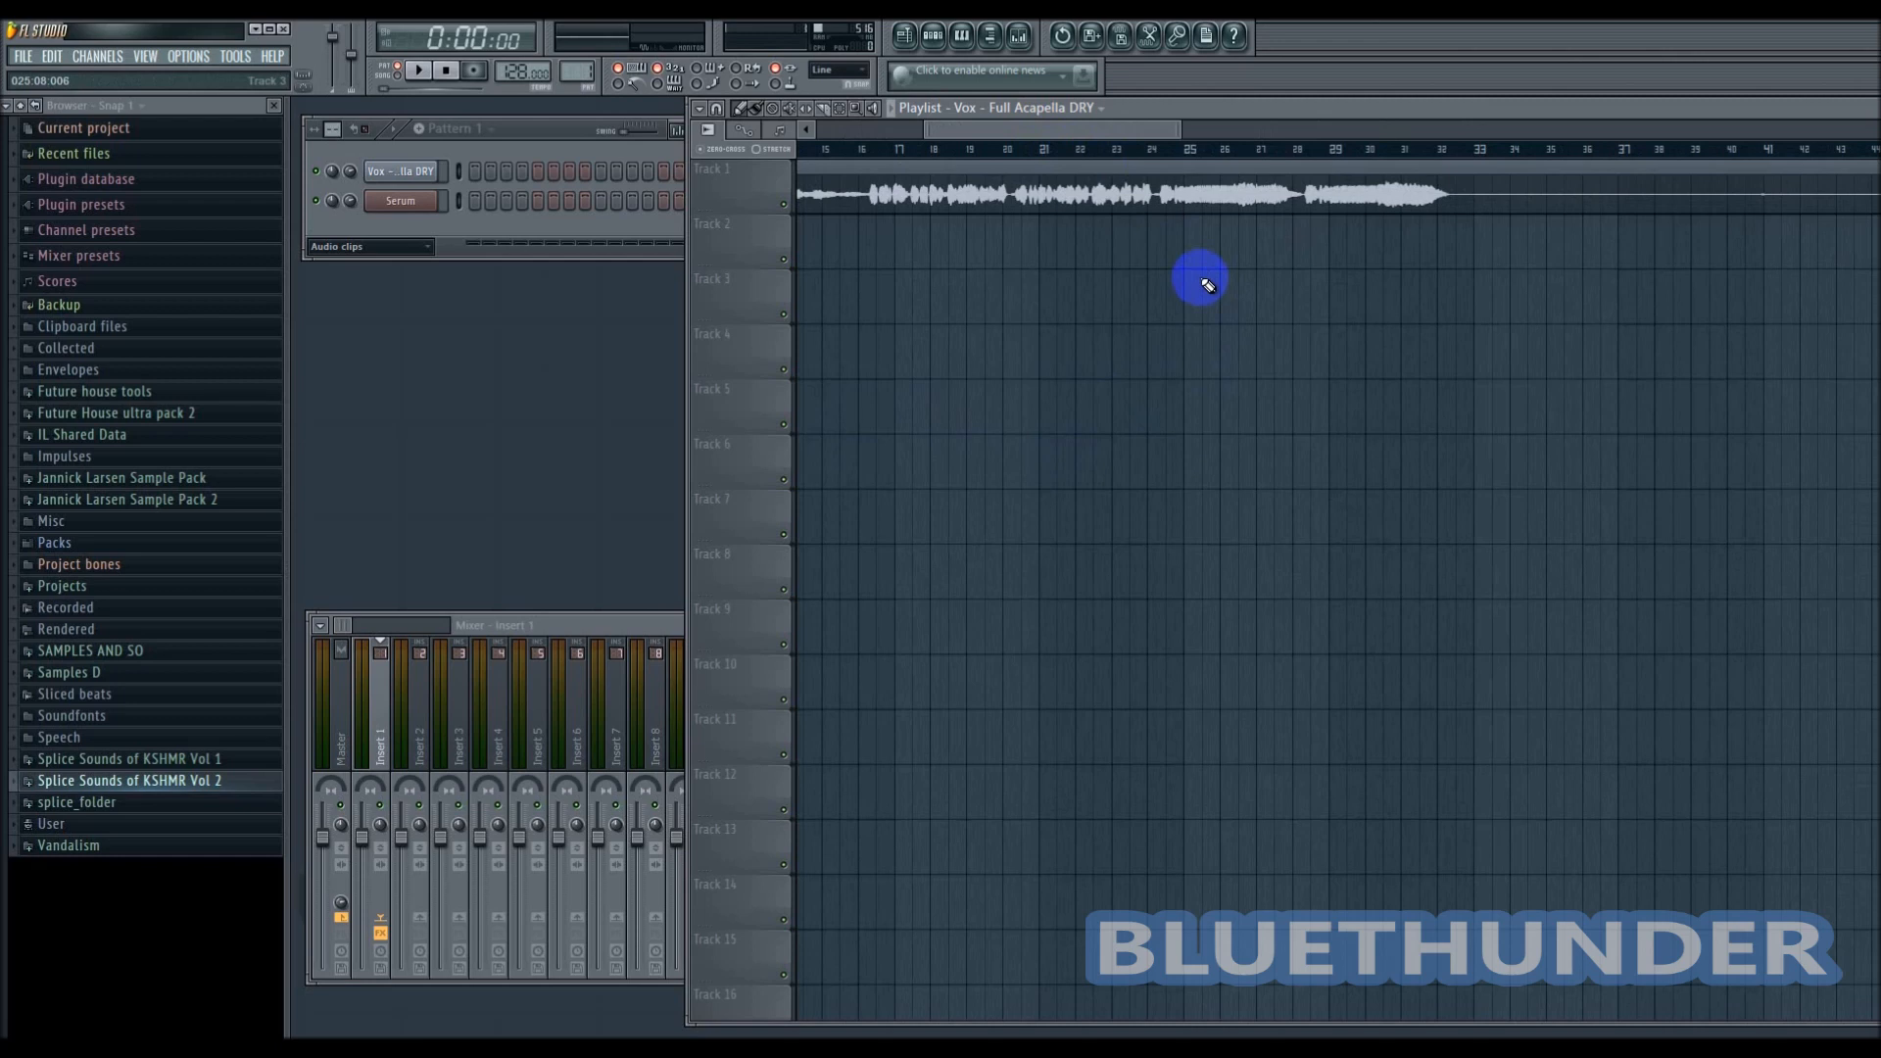
# - Play the acapella clip in the playlist from just before bar 25 to audition the sustained vocal note
pyautogui.scroll(4, 1197, 277)
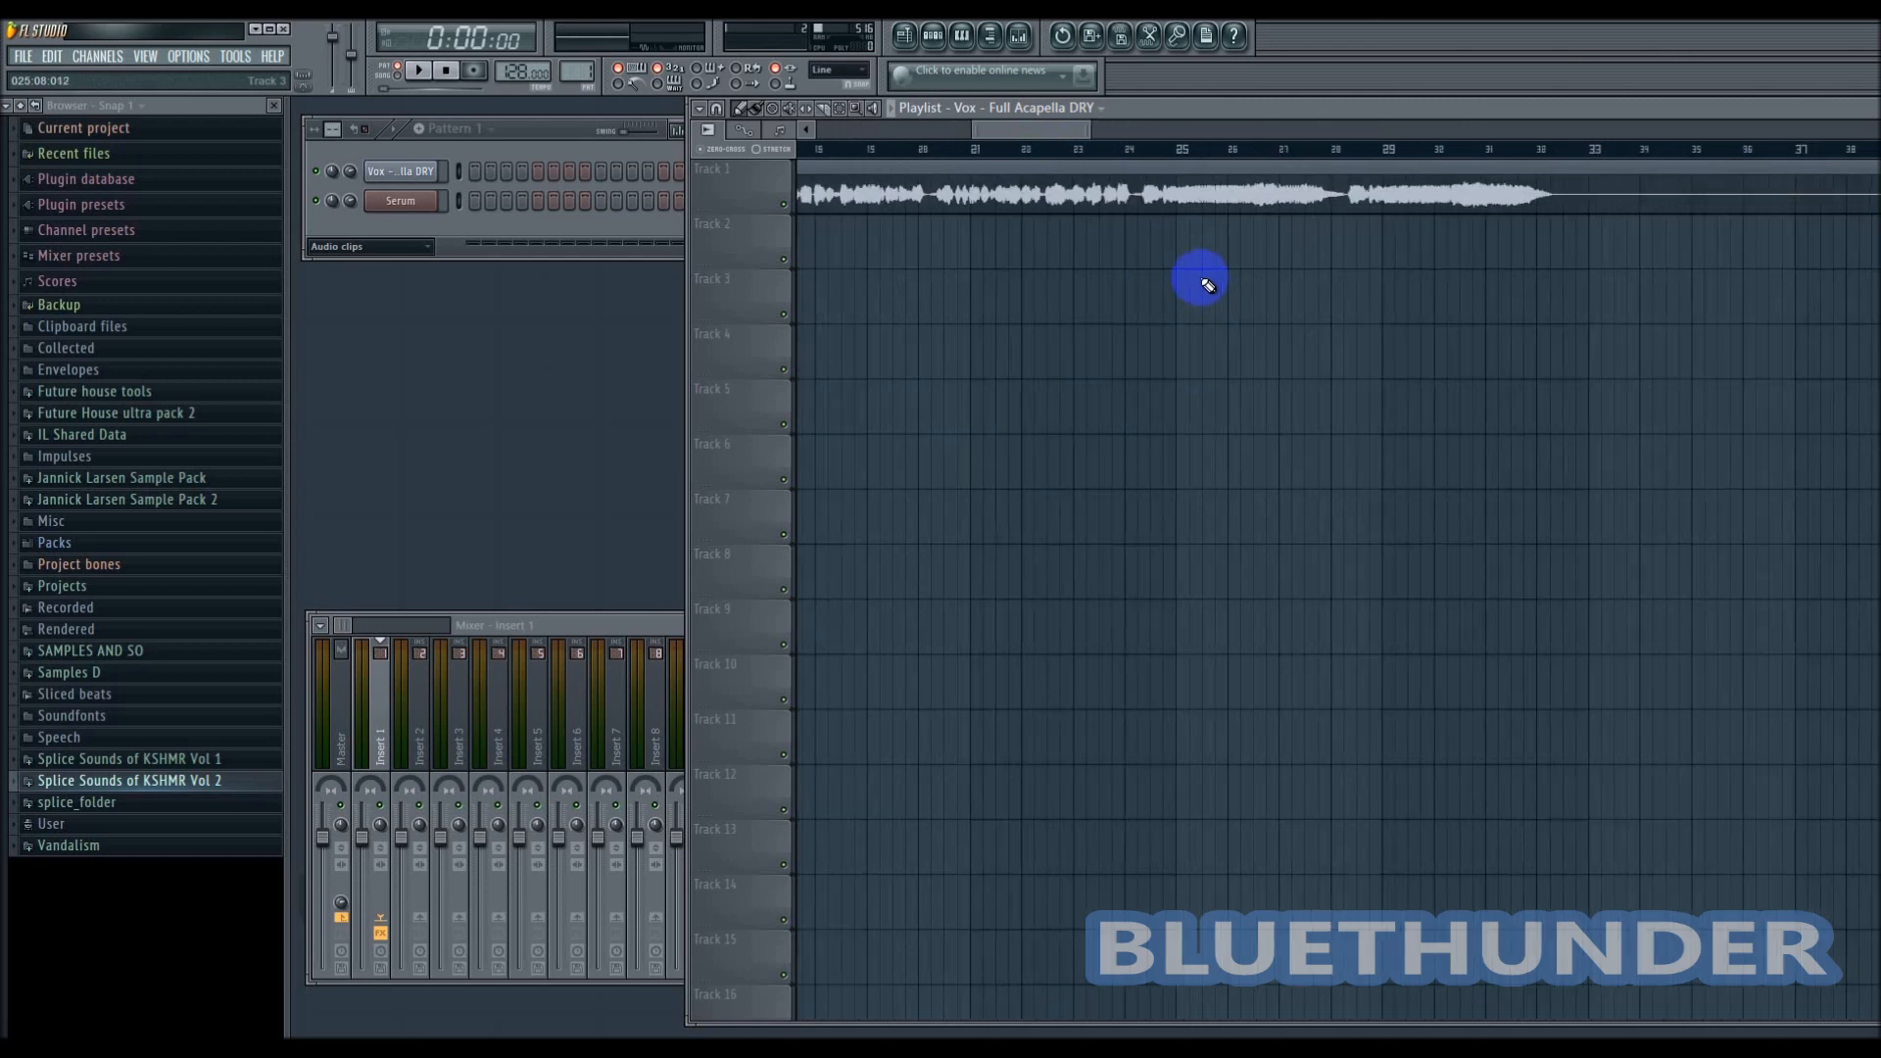
pyautogui.moveTo(1071, 126); pyautogui.dragTo(759, 171)
pyautogui.scroll(-6, 1016, 261)
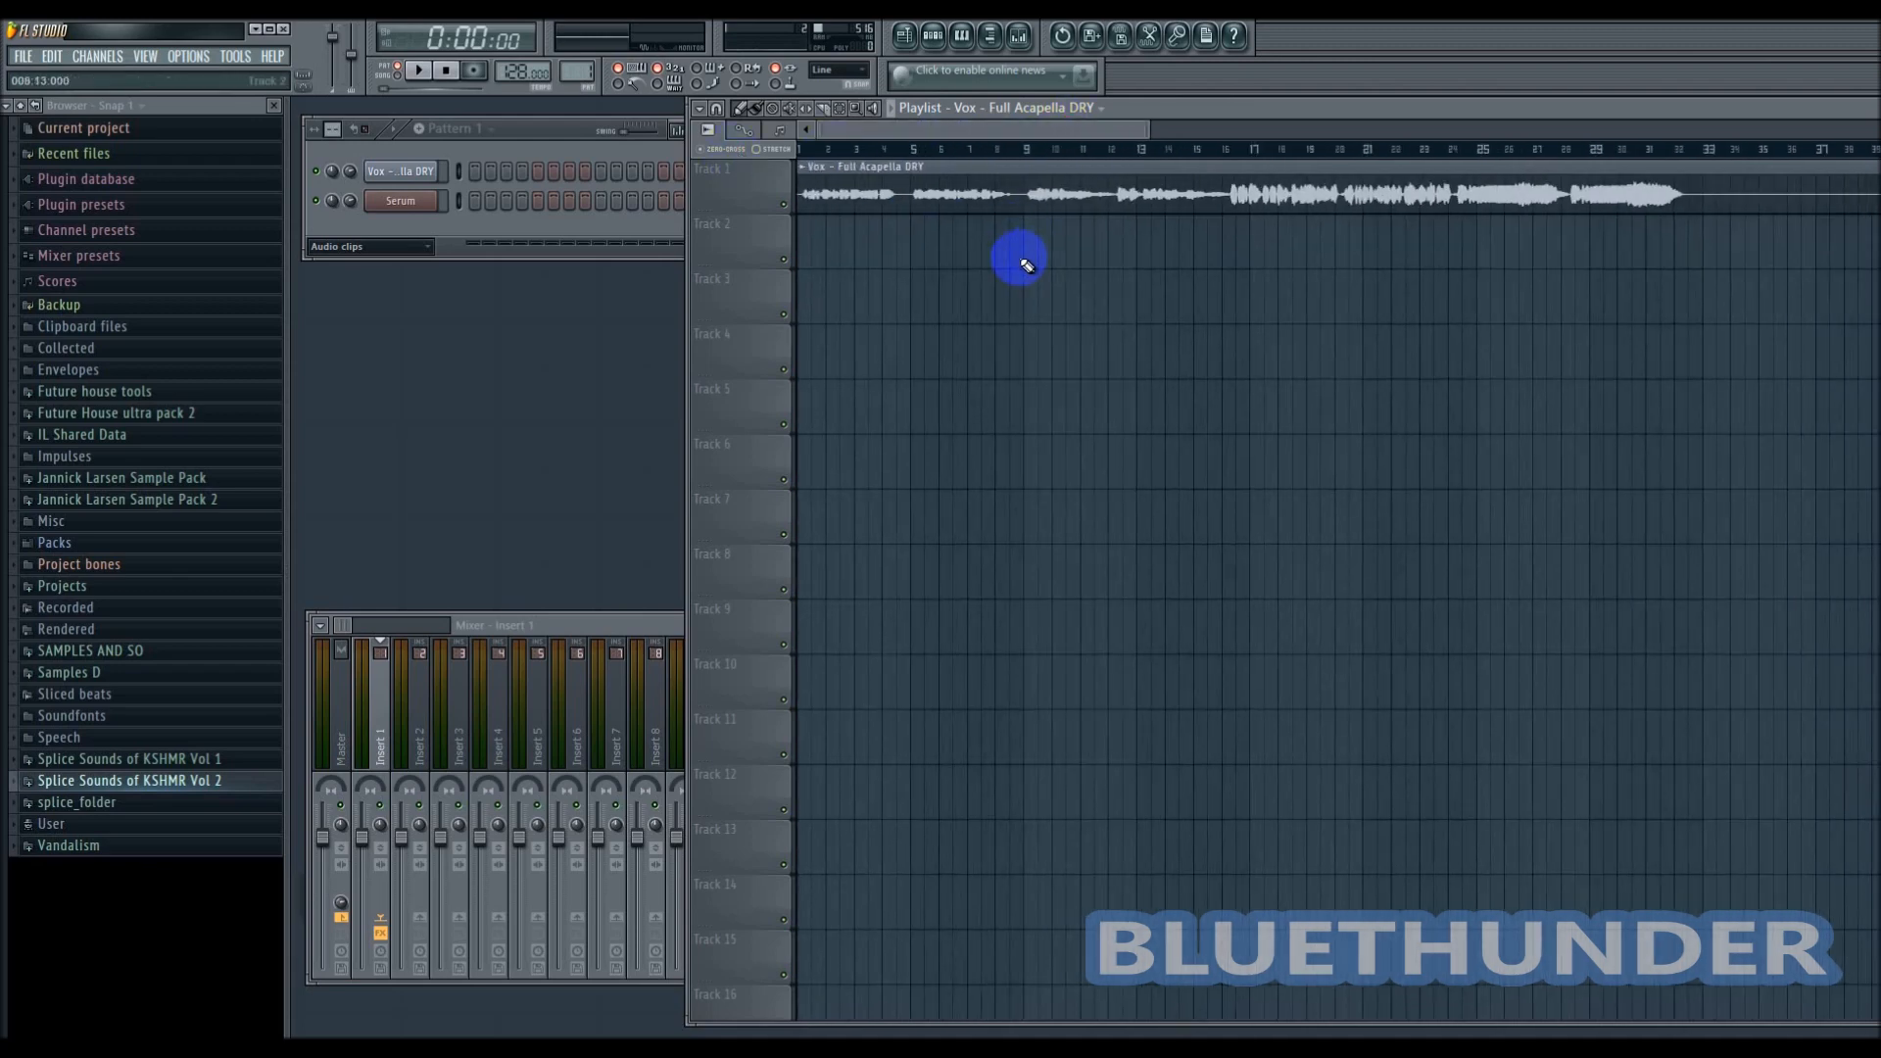
pyautogui.moveTo(872, 173); pyautogui.dragTo(885, 188)
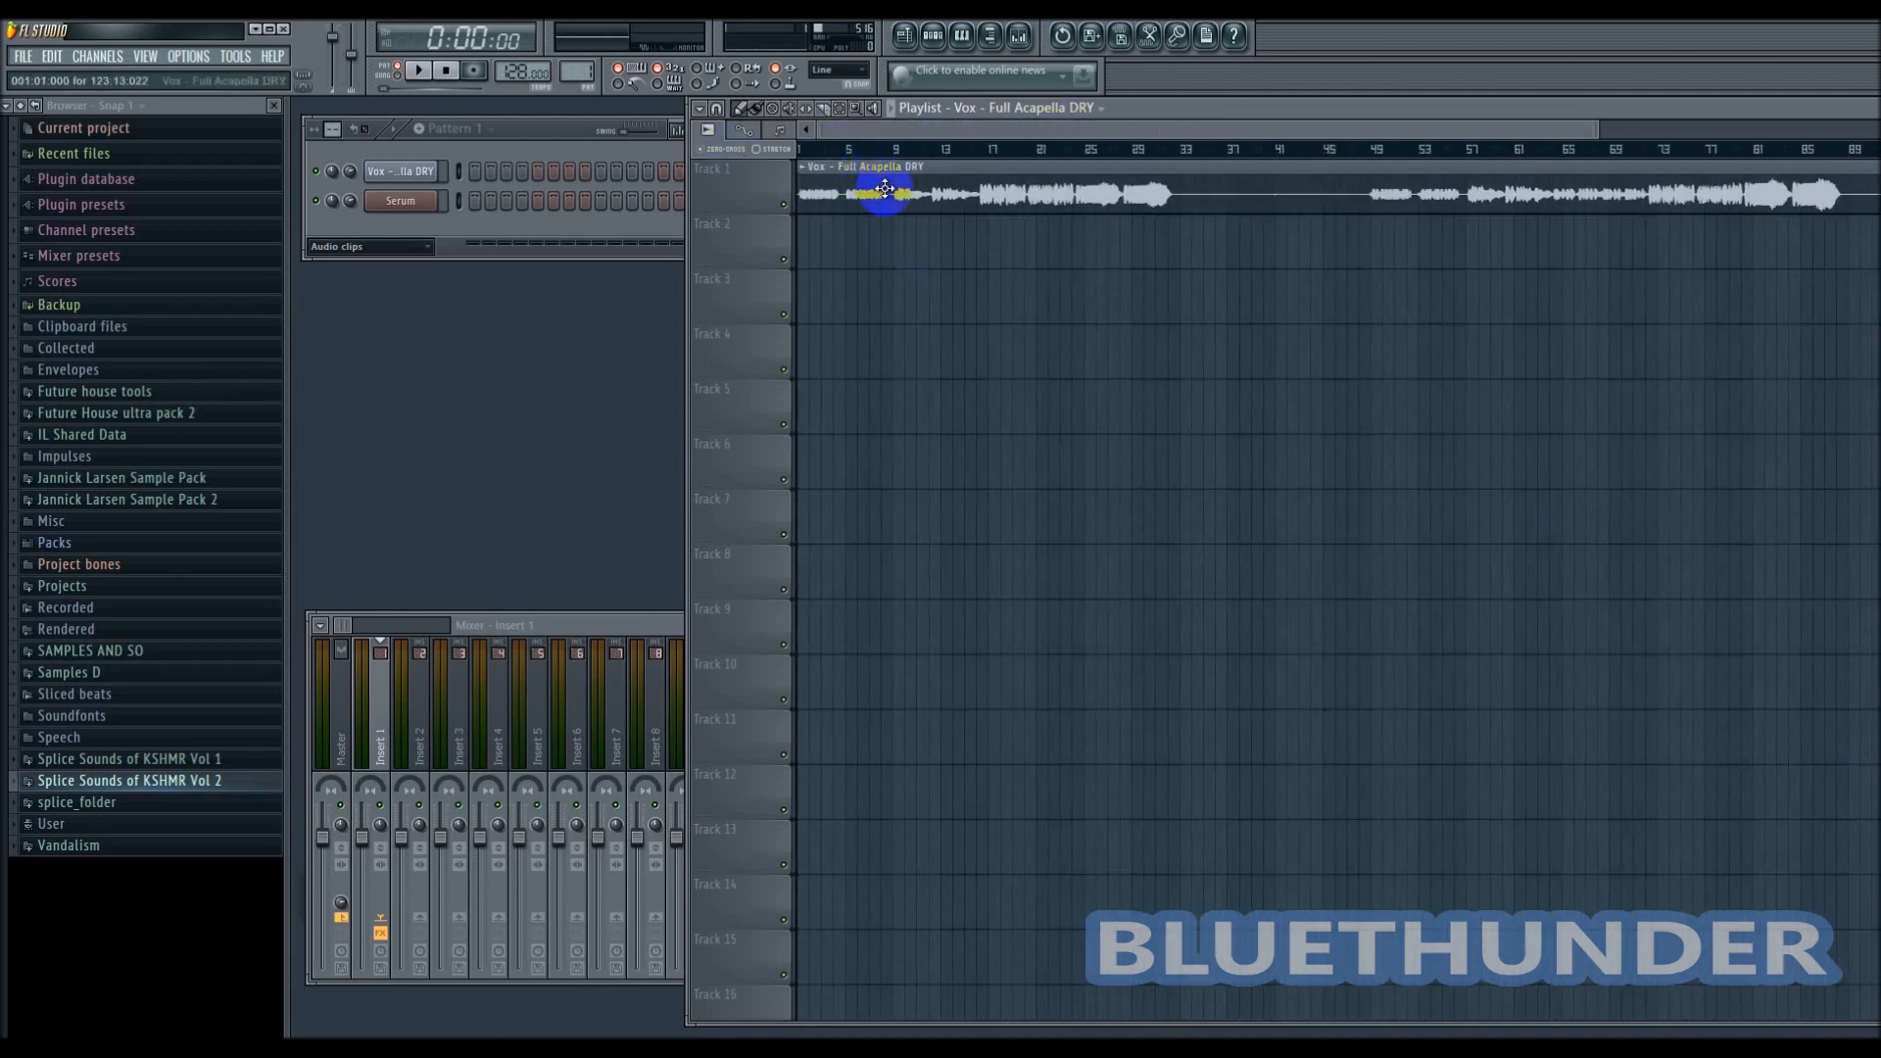
pyautogui.scroll(4, 960, 177)
pyautogui.moveTo(1007, 133)
pyautogui.mouseDown()
pyautogui.moveTo(1142, 159)
pyautogui.moveTo(974, 185)
pyautogui.moveTo(999, 167)
pyautogui.mouseUp()
pyautogui.click(1019, 152)
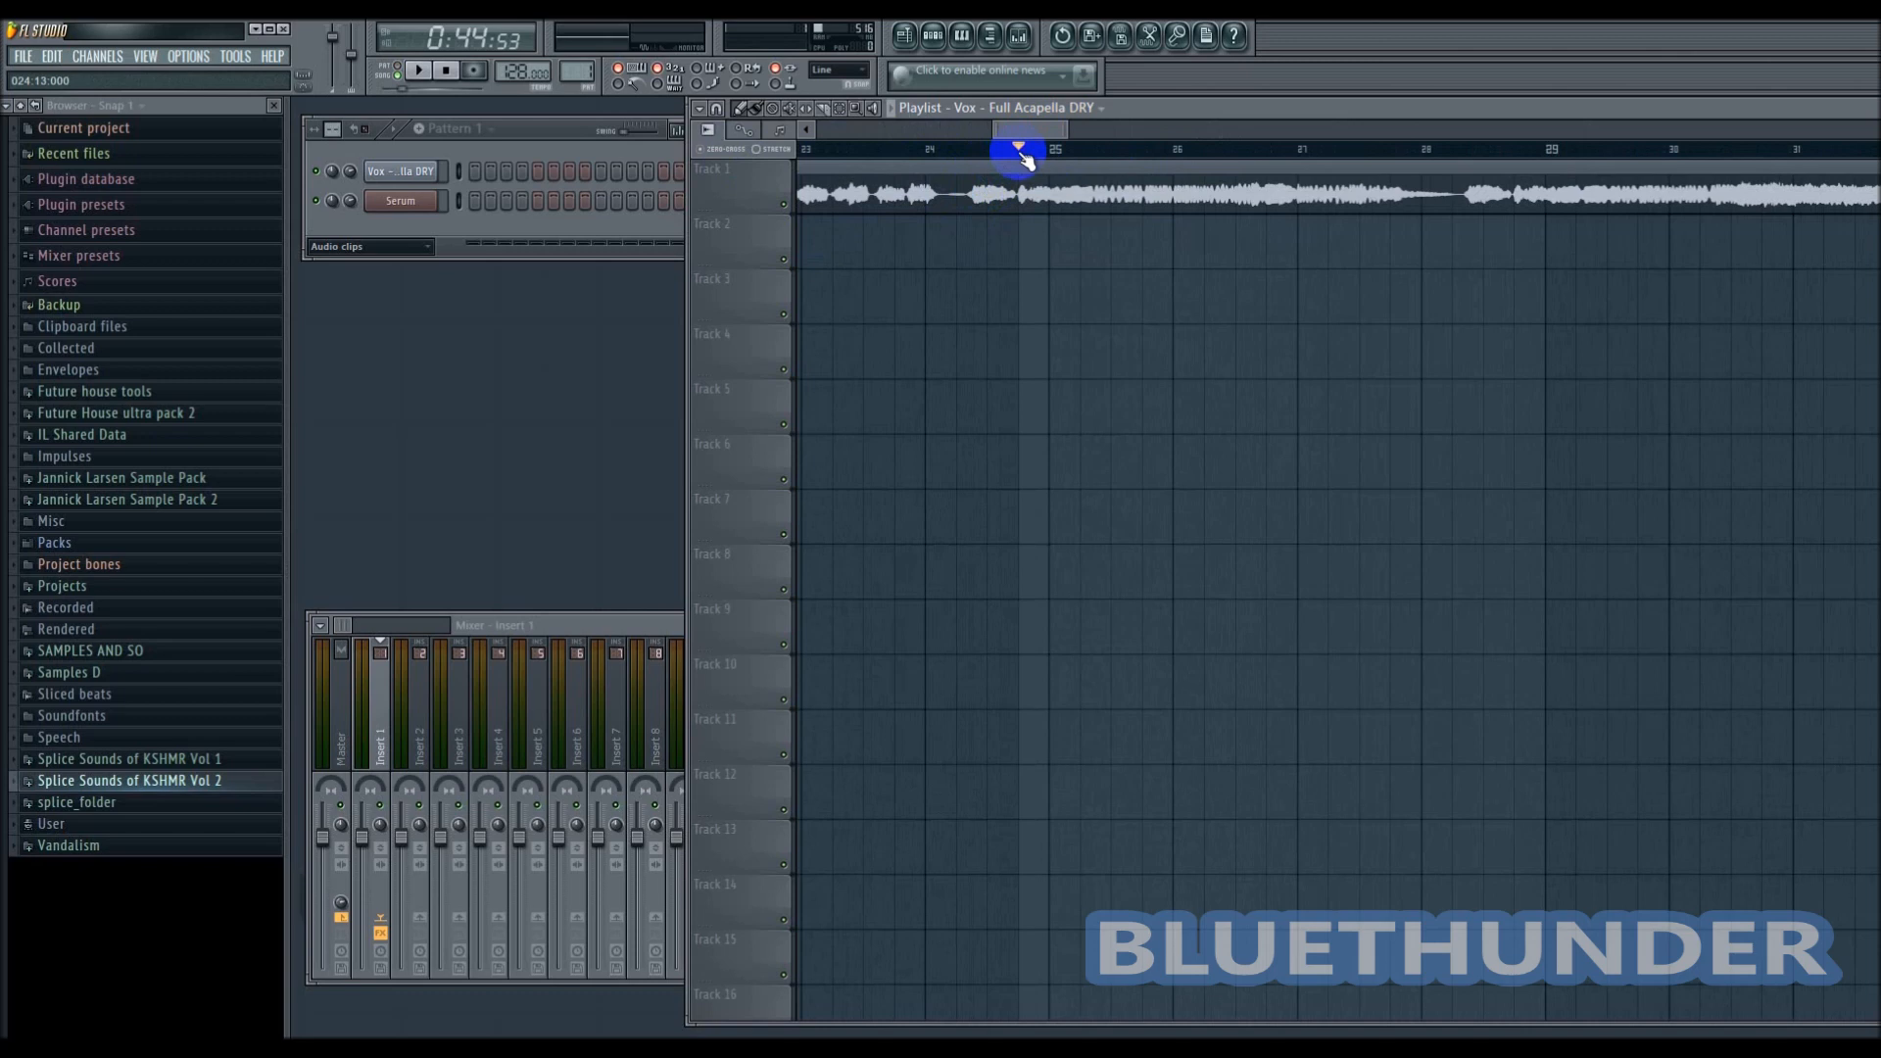
pyautogui.press('space')
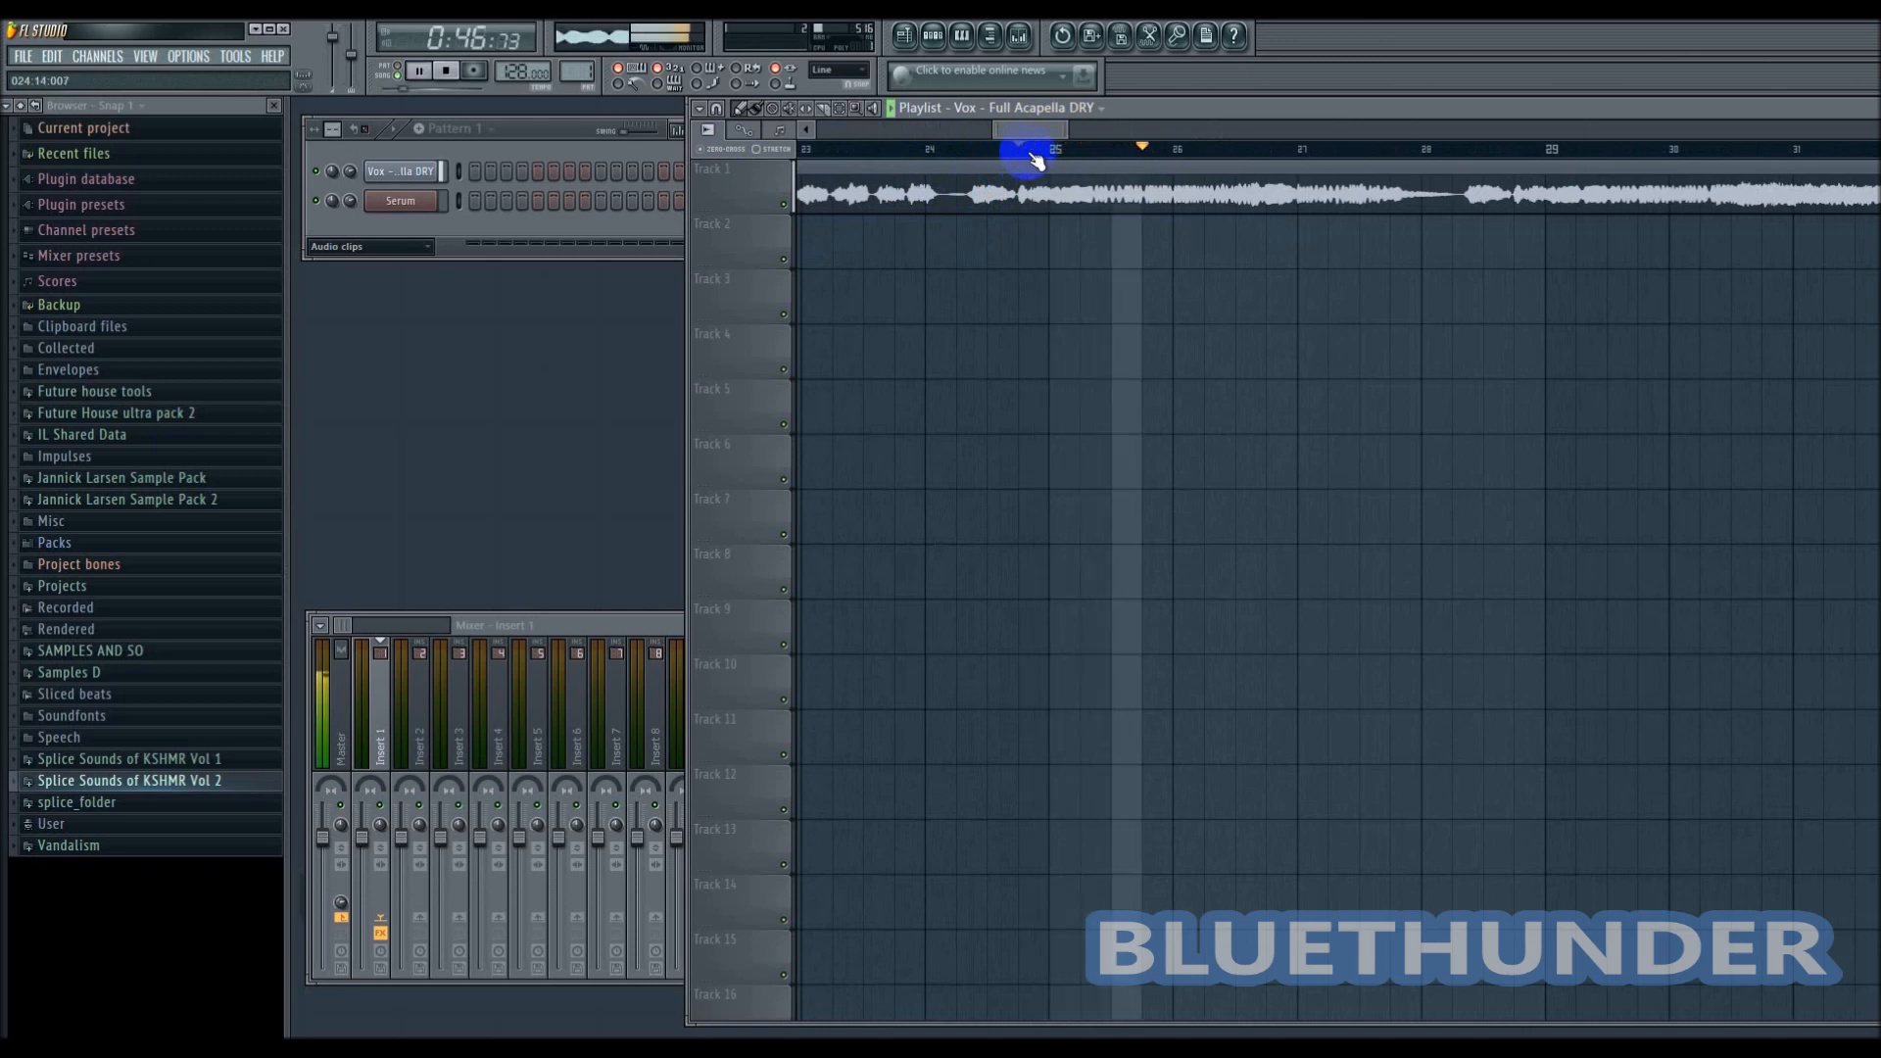
pyautogui.press('space')
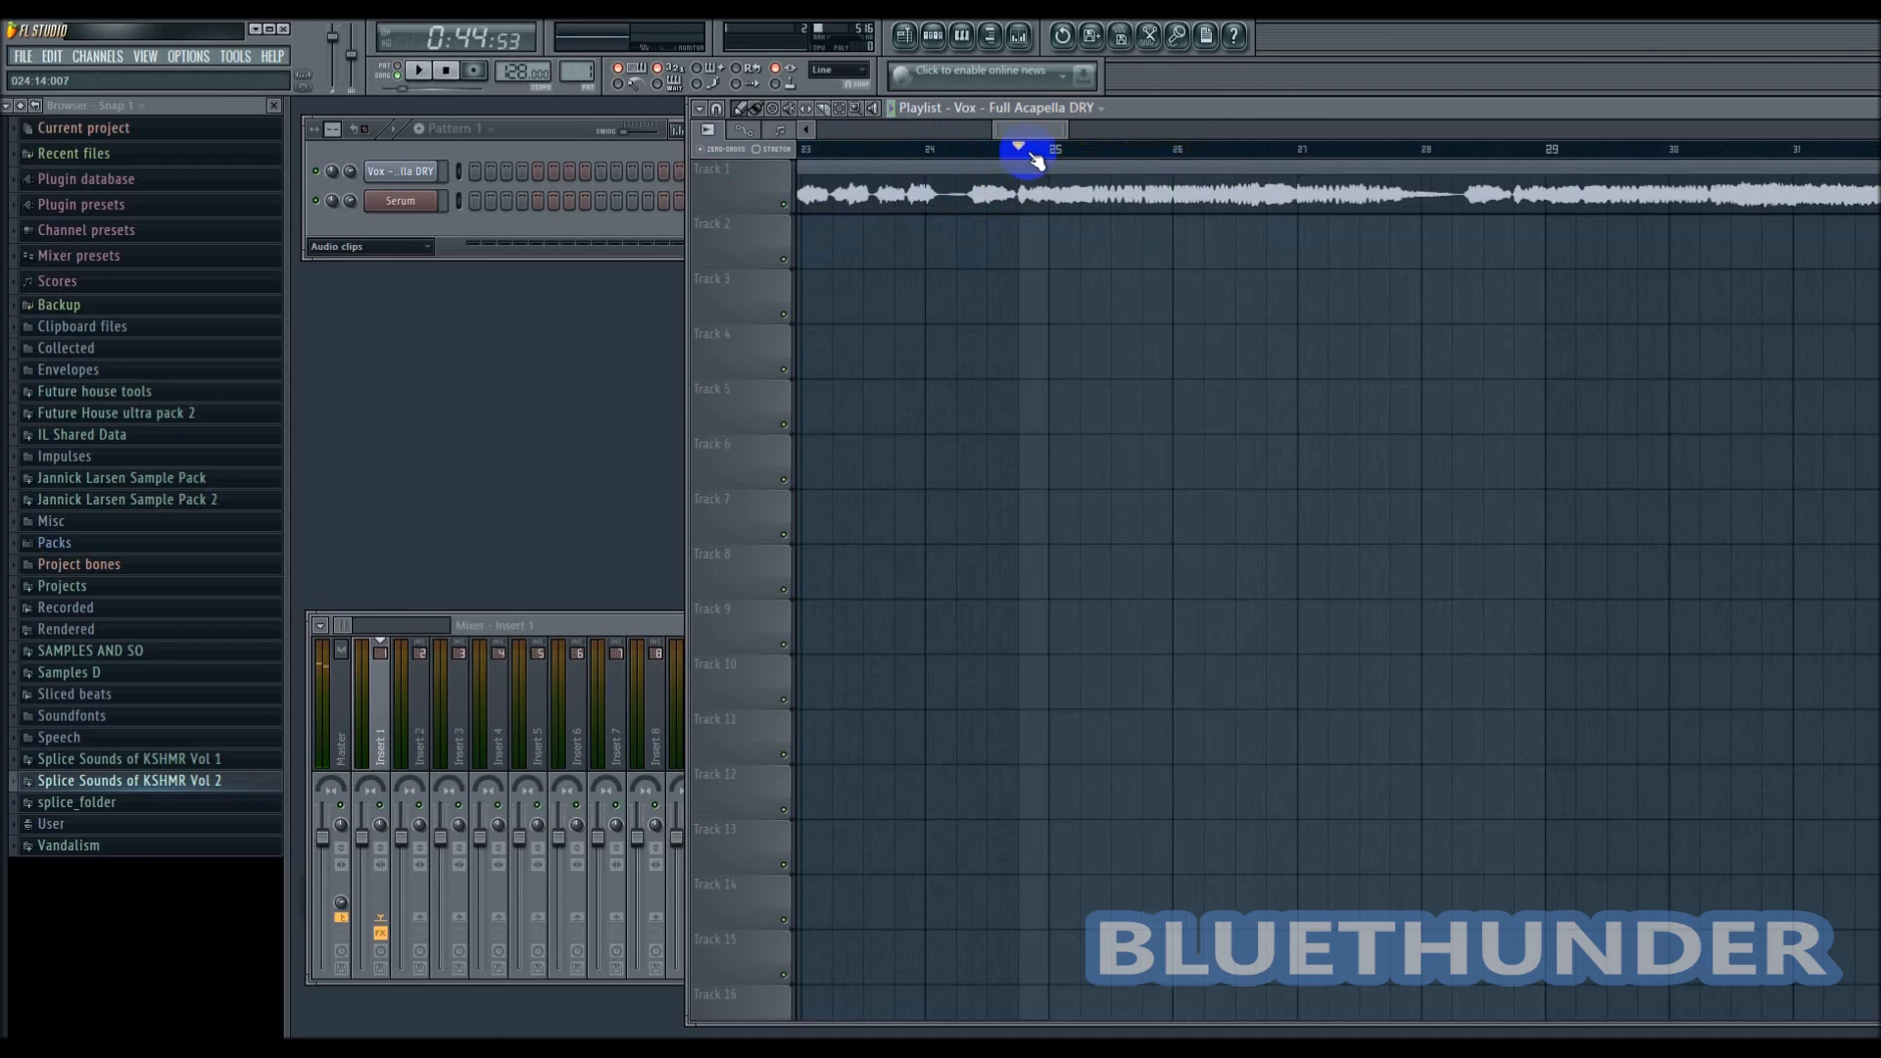
# - Load Edison into effect slot 3 of mixer Insert 1 and place its window above the mixer
pyautogui.scroll(-5, 1043, 380)
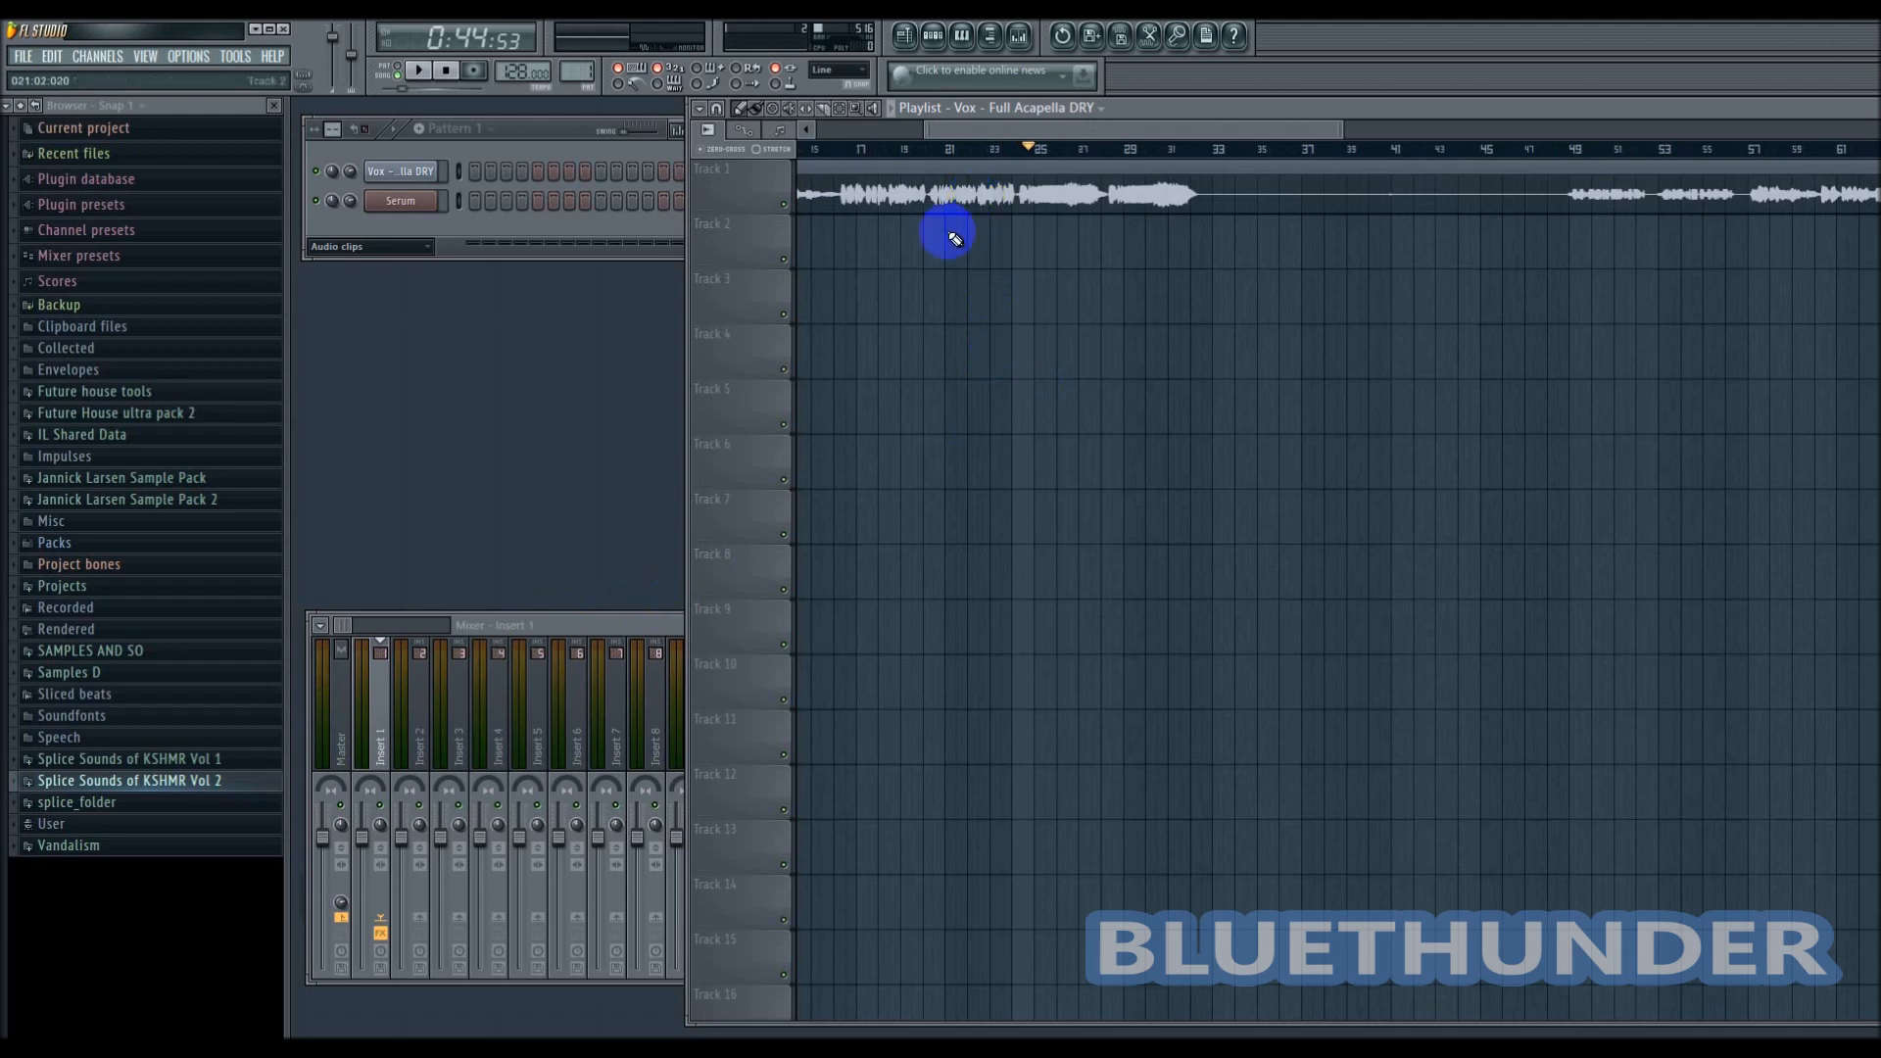
pyautogui.moveTo(592, 621); pyautogui.dragTo(580, 662)
pyautogui.click(1253, 757)
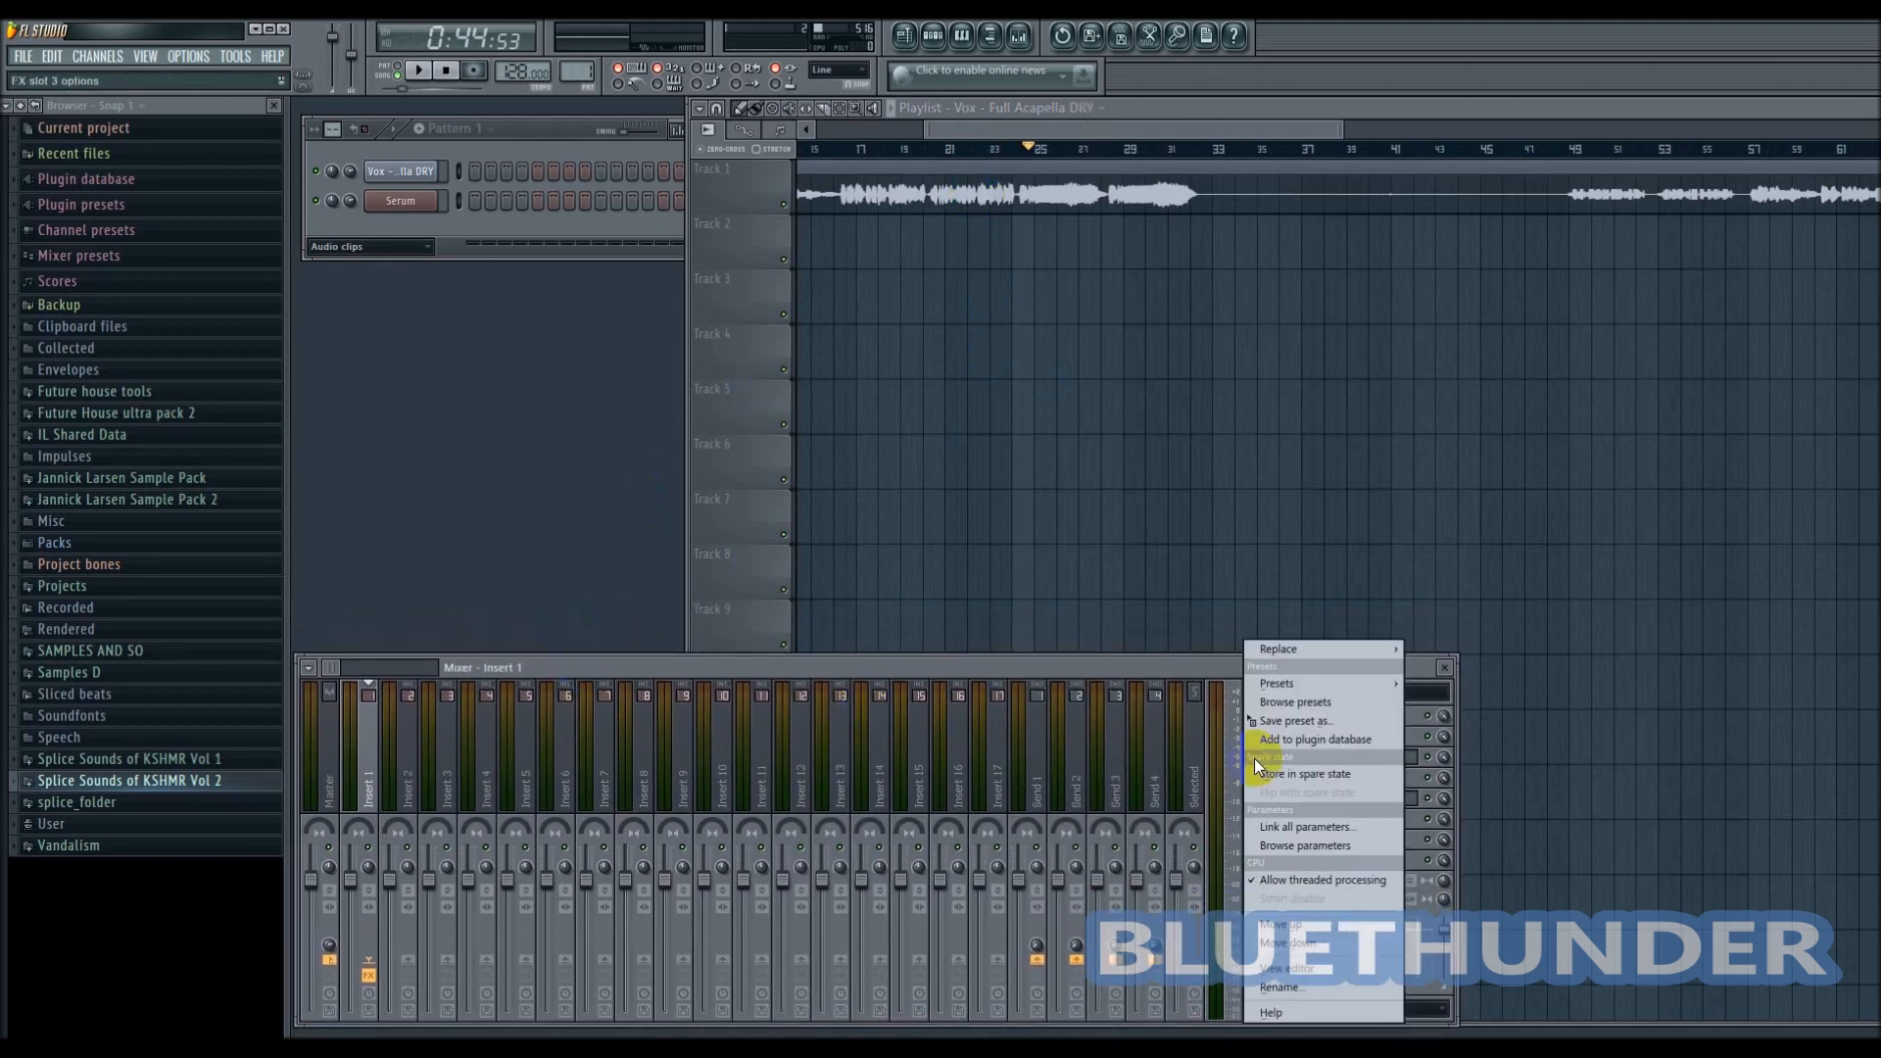
pyautogui.moveTo(1281, 655)
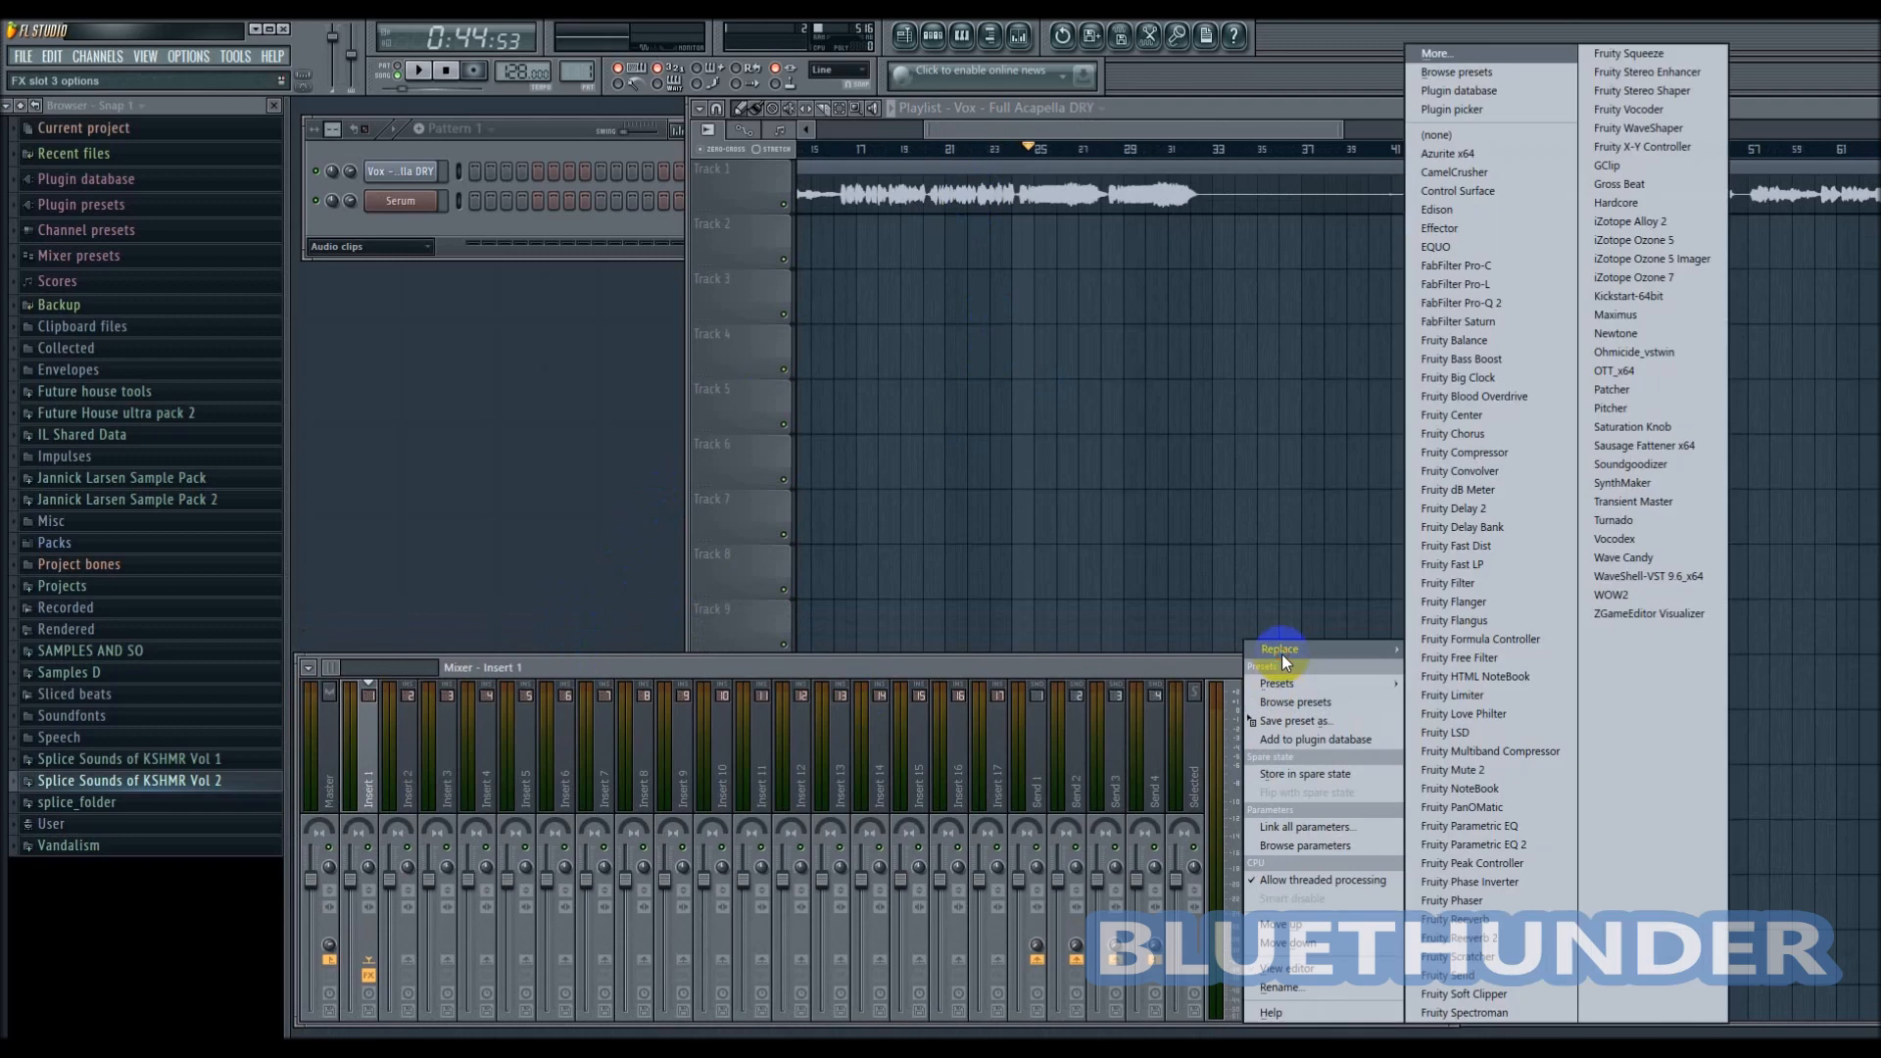
pyautogui.click(1450, 208)
pyautogui.moveTo(784, 237); pyautogui.dragTo(810, 309)
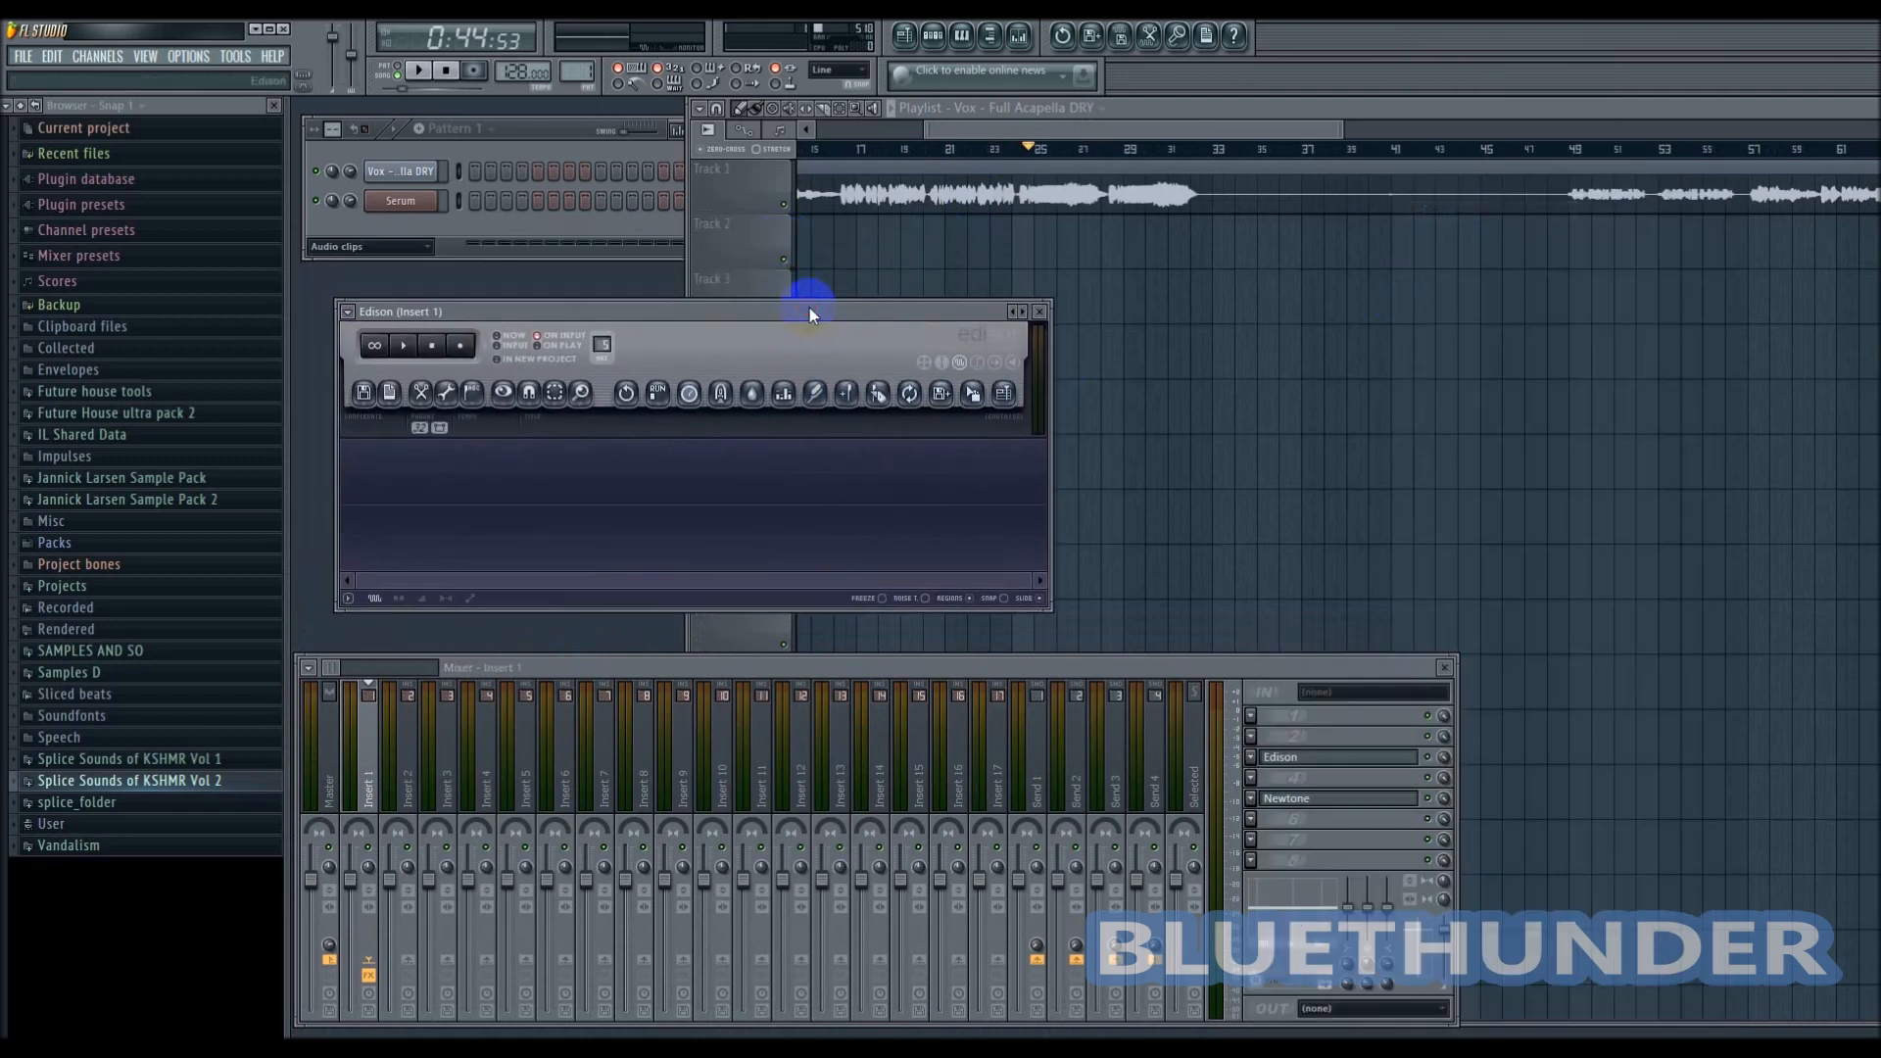
# - Open the channel settings of the Vox - Full Acapella DRY clip and load its sample into Edison
pyautogui.click(416, 173)
pyautogui.click(413, 173)
pyautogui.click(423, 175)
pyautogui.moveTo(1552, 171); pyautogui.dragTo(1344, 165)
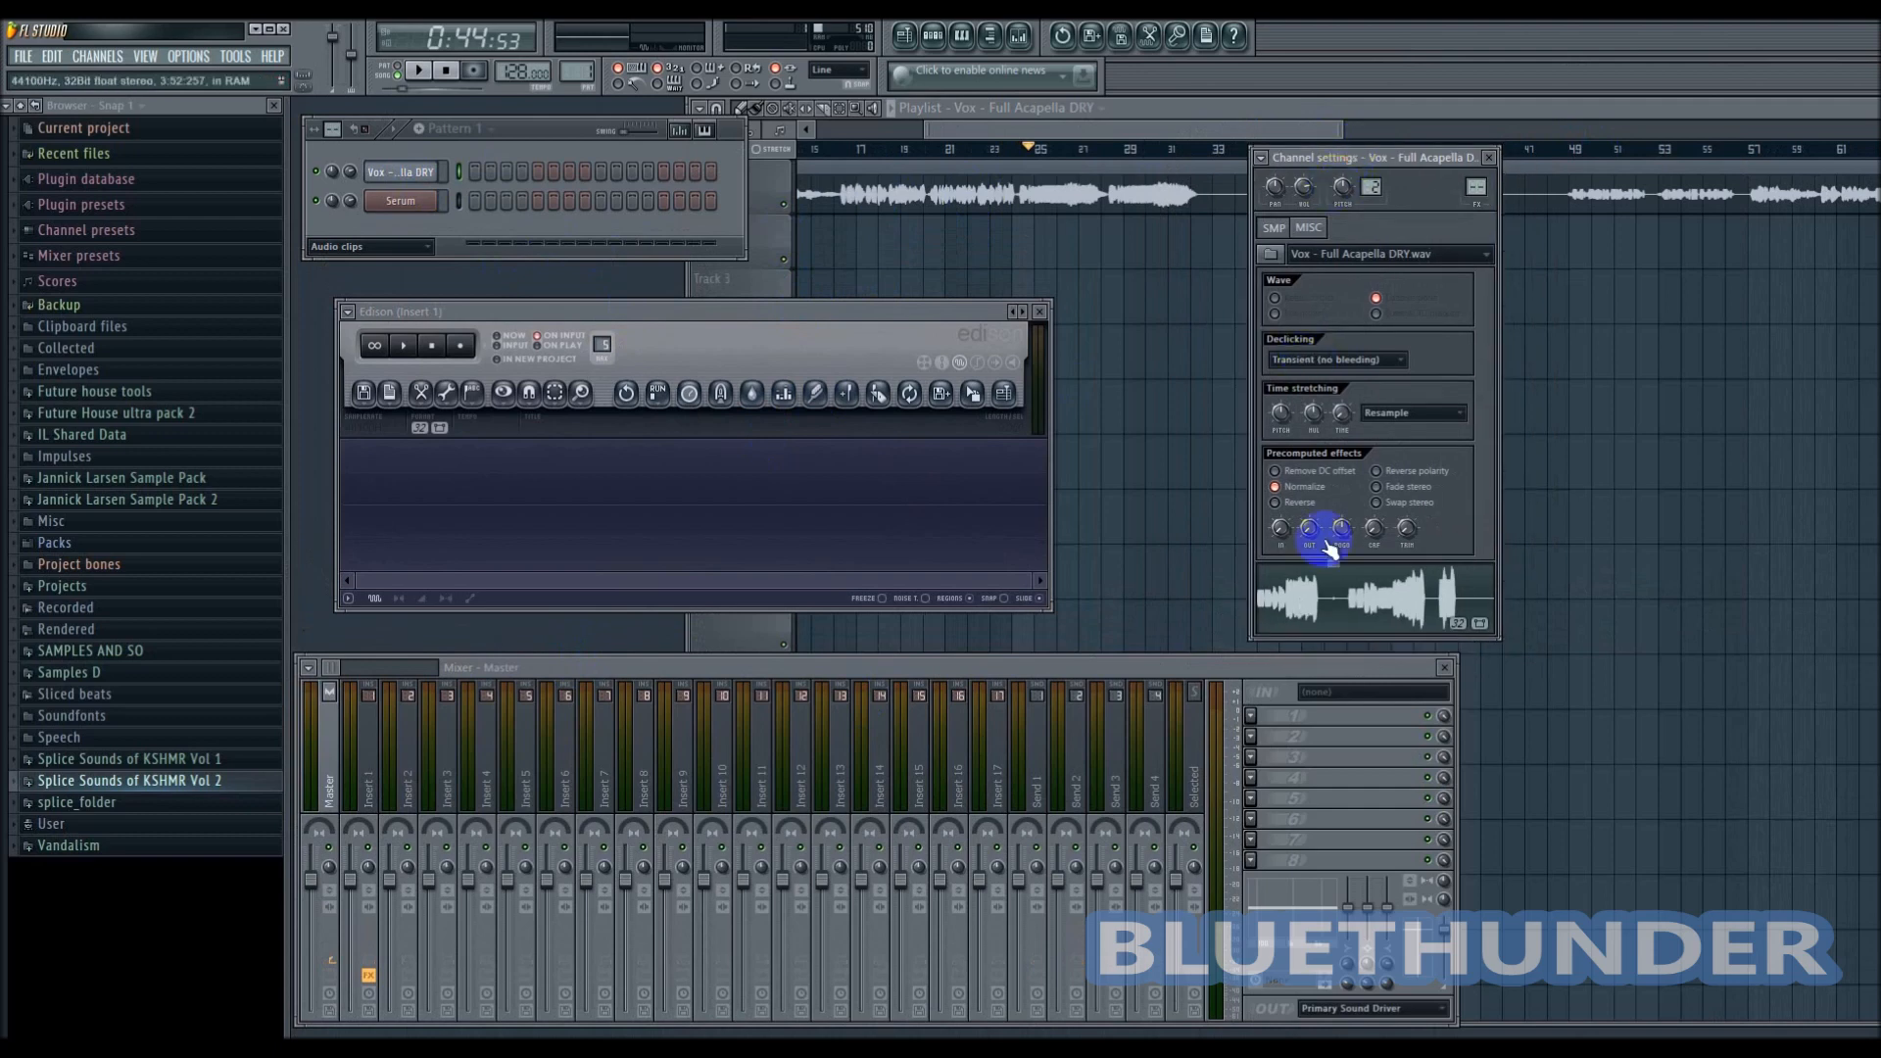
pyautogui.click(1360, 613)
pyautogui.moveTo(1362, 615); pyautogui.dragTo(717, 496)
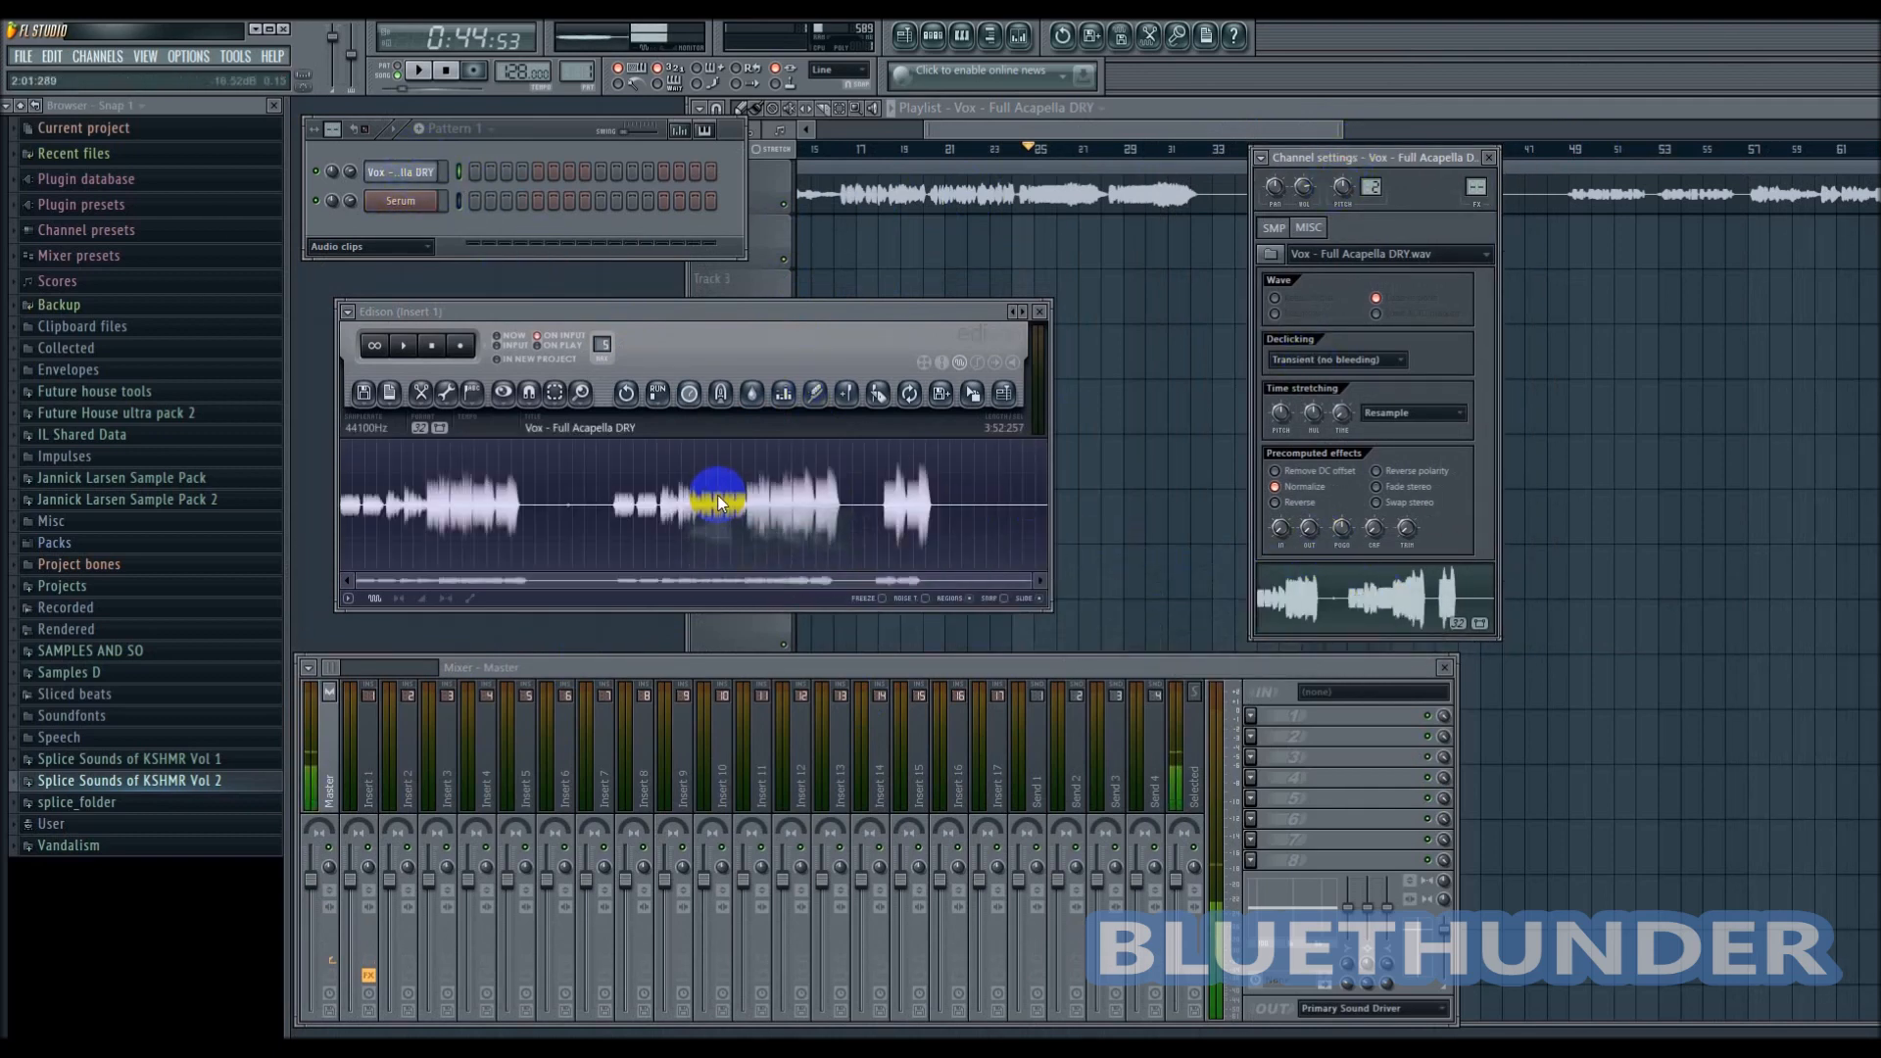
pyautogui.click(446, 71)
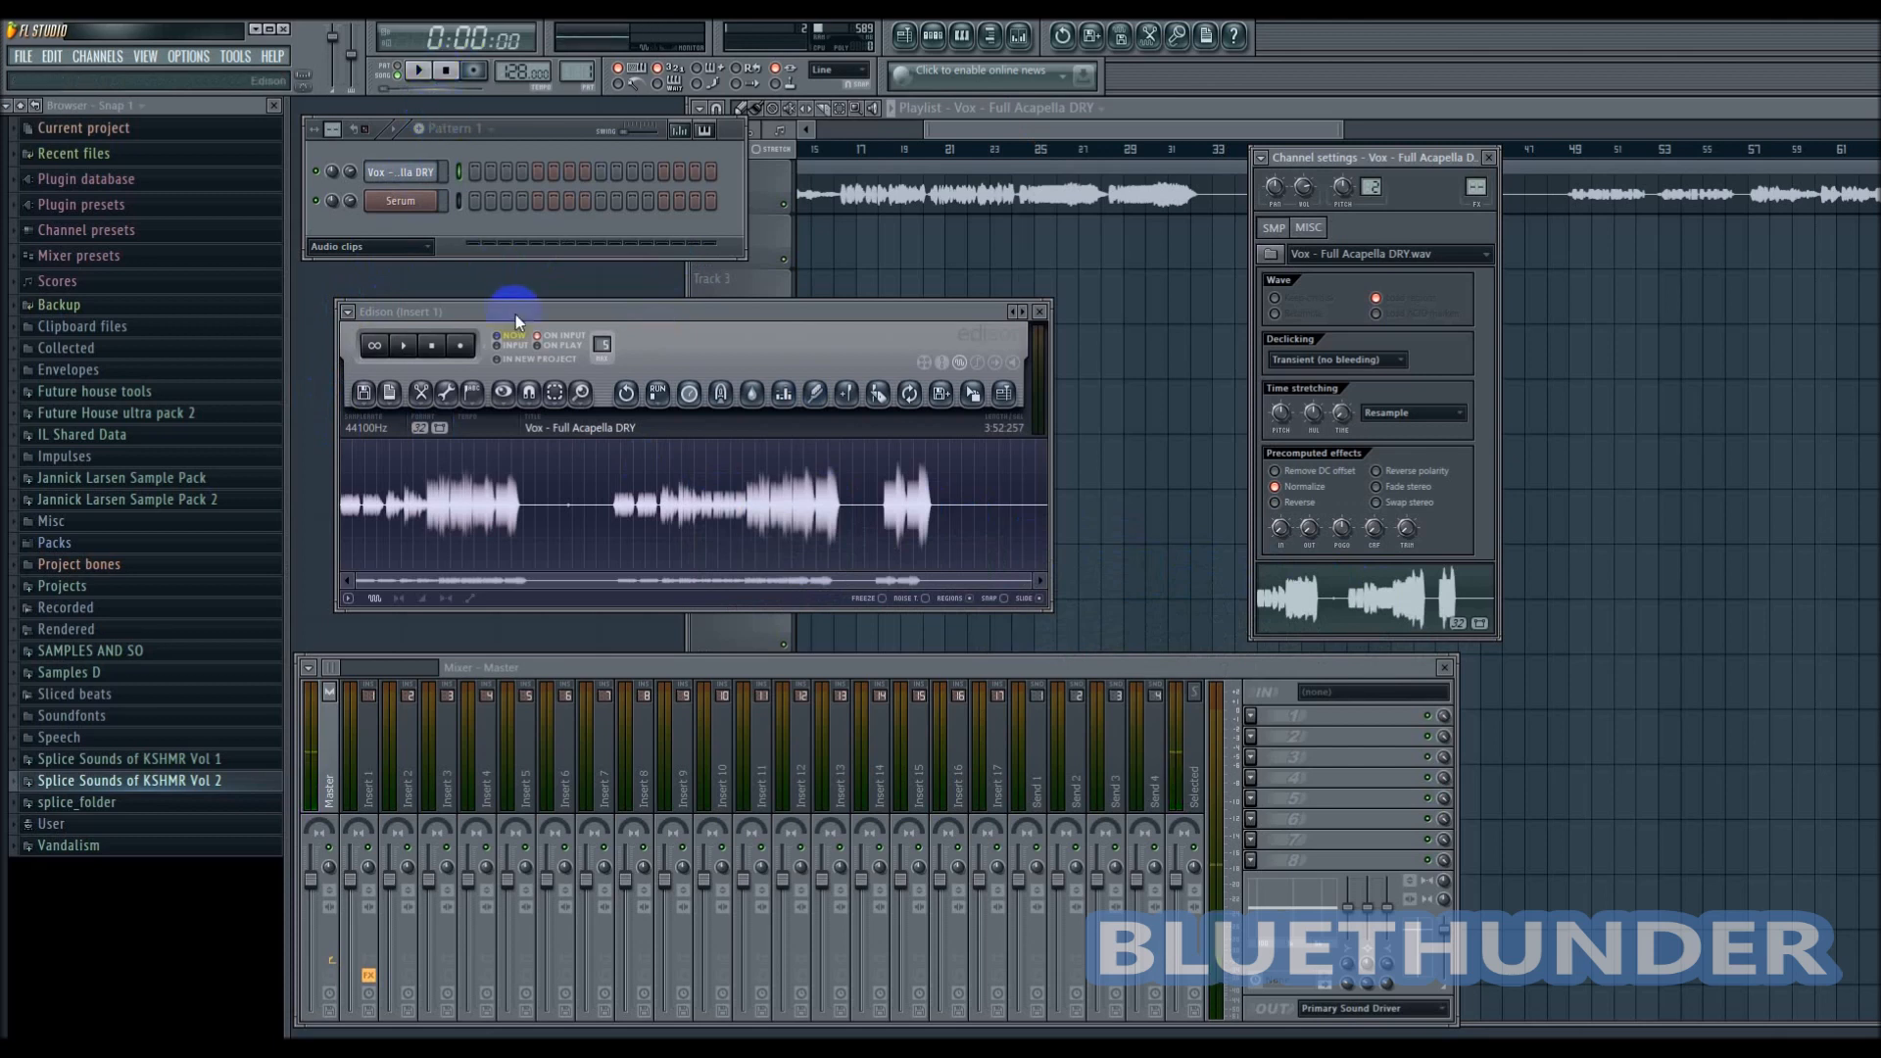
# - Select the sustained vocal note in Edison from about 45.66 s to 47.74 s
pyautogui.moveTo(515, 314); pyautogui.dragTo(584, 313)
pyautogui.scroll(3, 462, 495)
pyautogui.moveTo(519, 577); pyautogui.dragTo(402, 573)
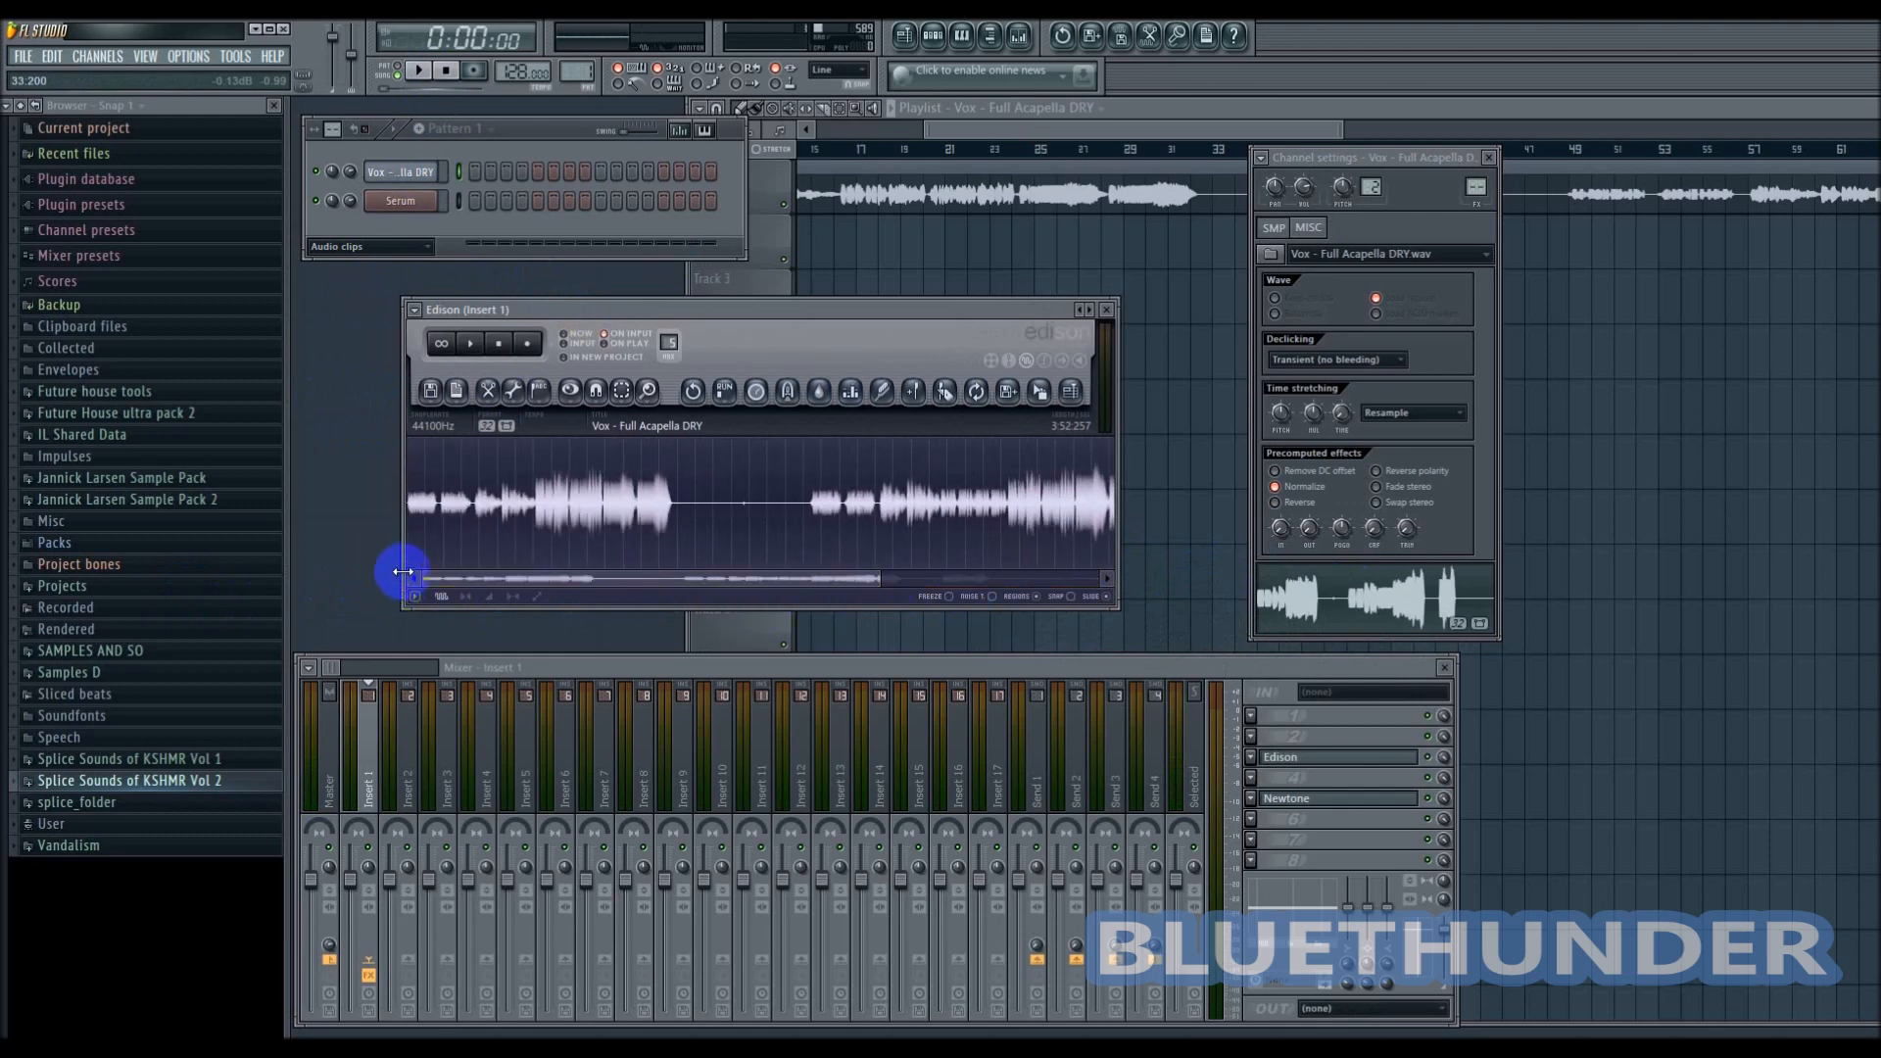
pyautogui.scroll(2, 606, 536)
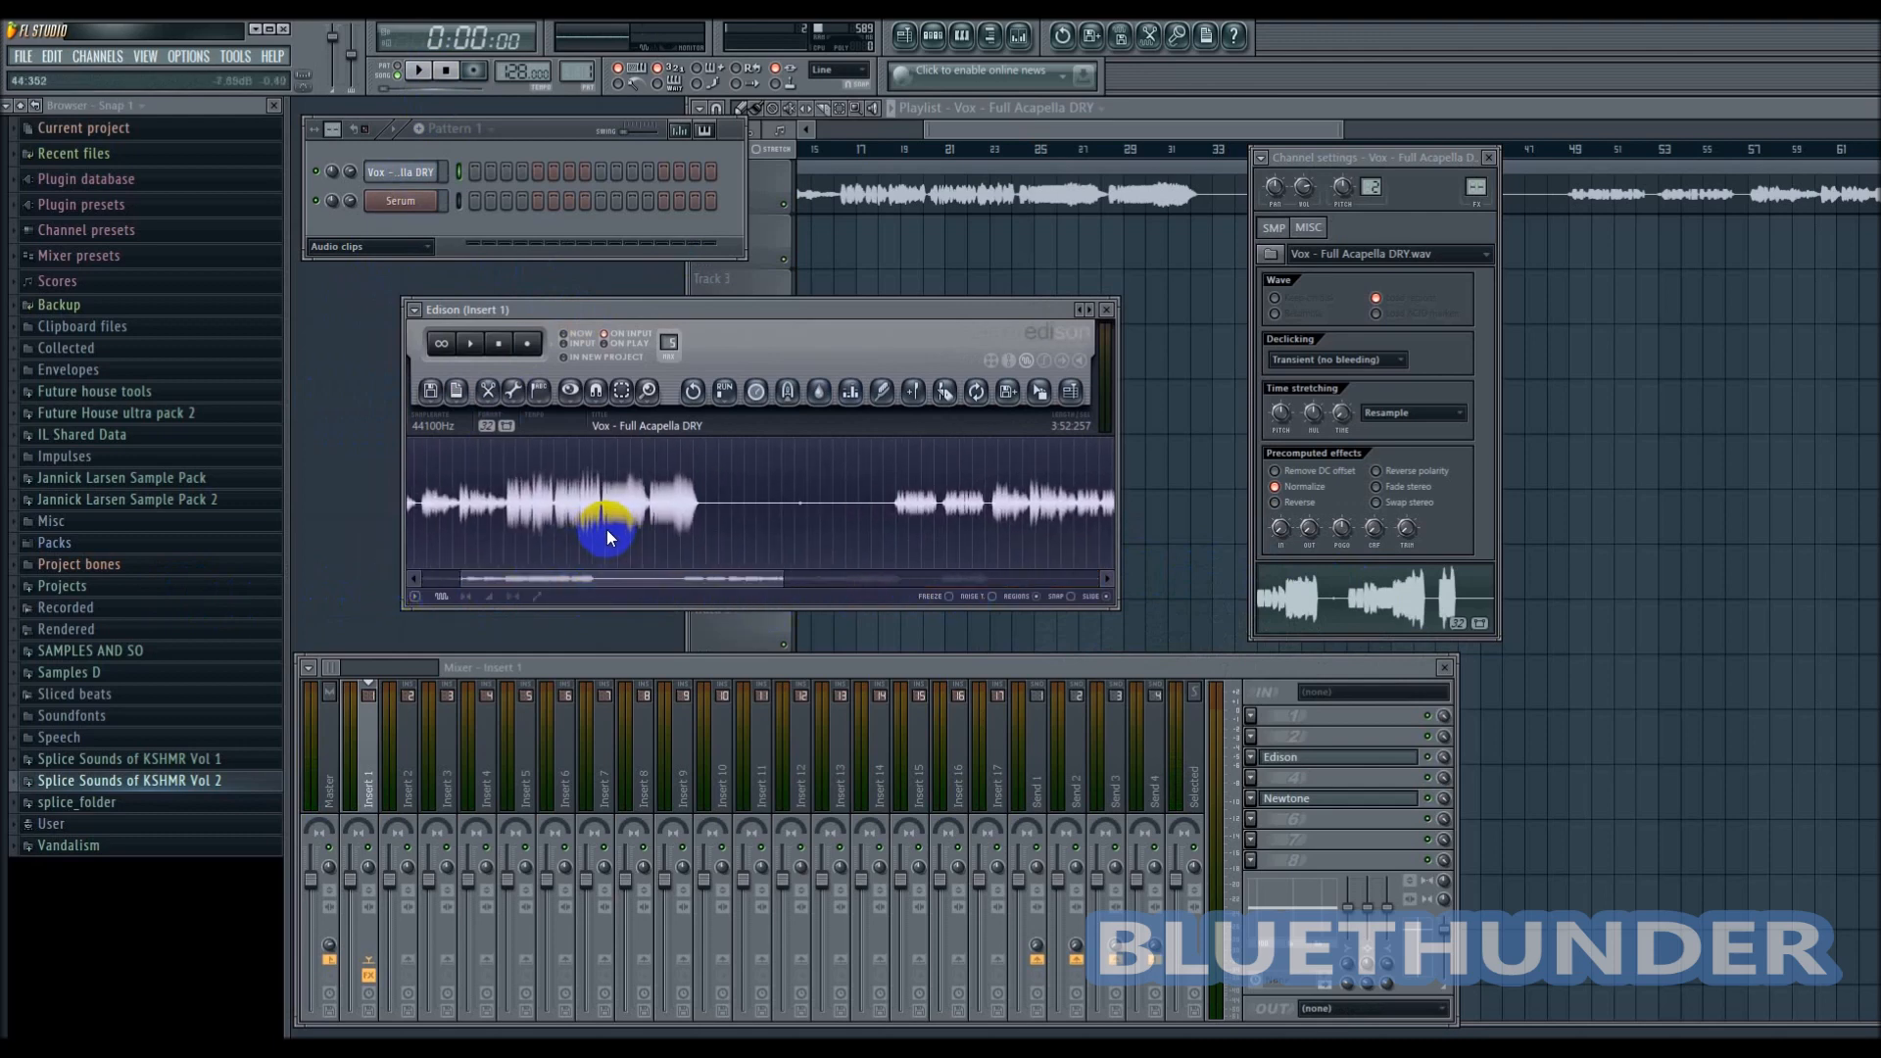
pyautogui.scroll(3, 607, 529)
pyautogui.scroll(4, 611, 531)
pyautogui.moveTo(560, 570); pyautogui.dragTo(559, 579)
pyautogui.click(655, 502)
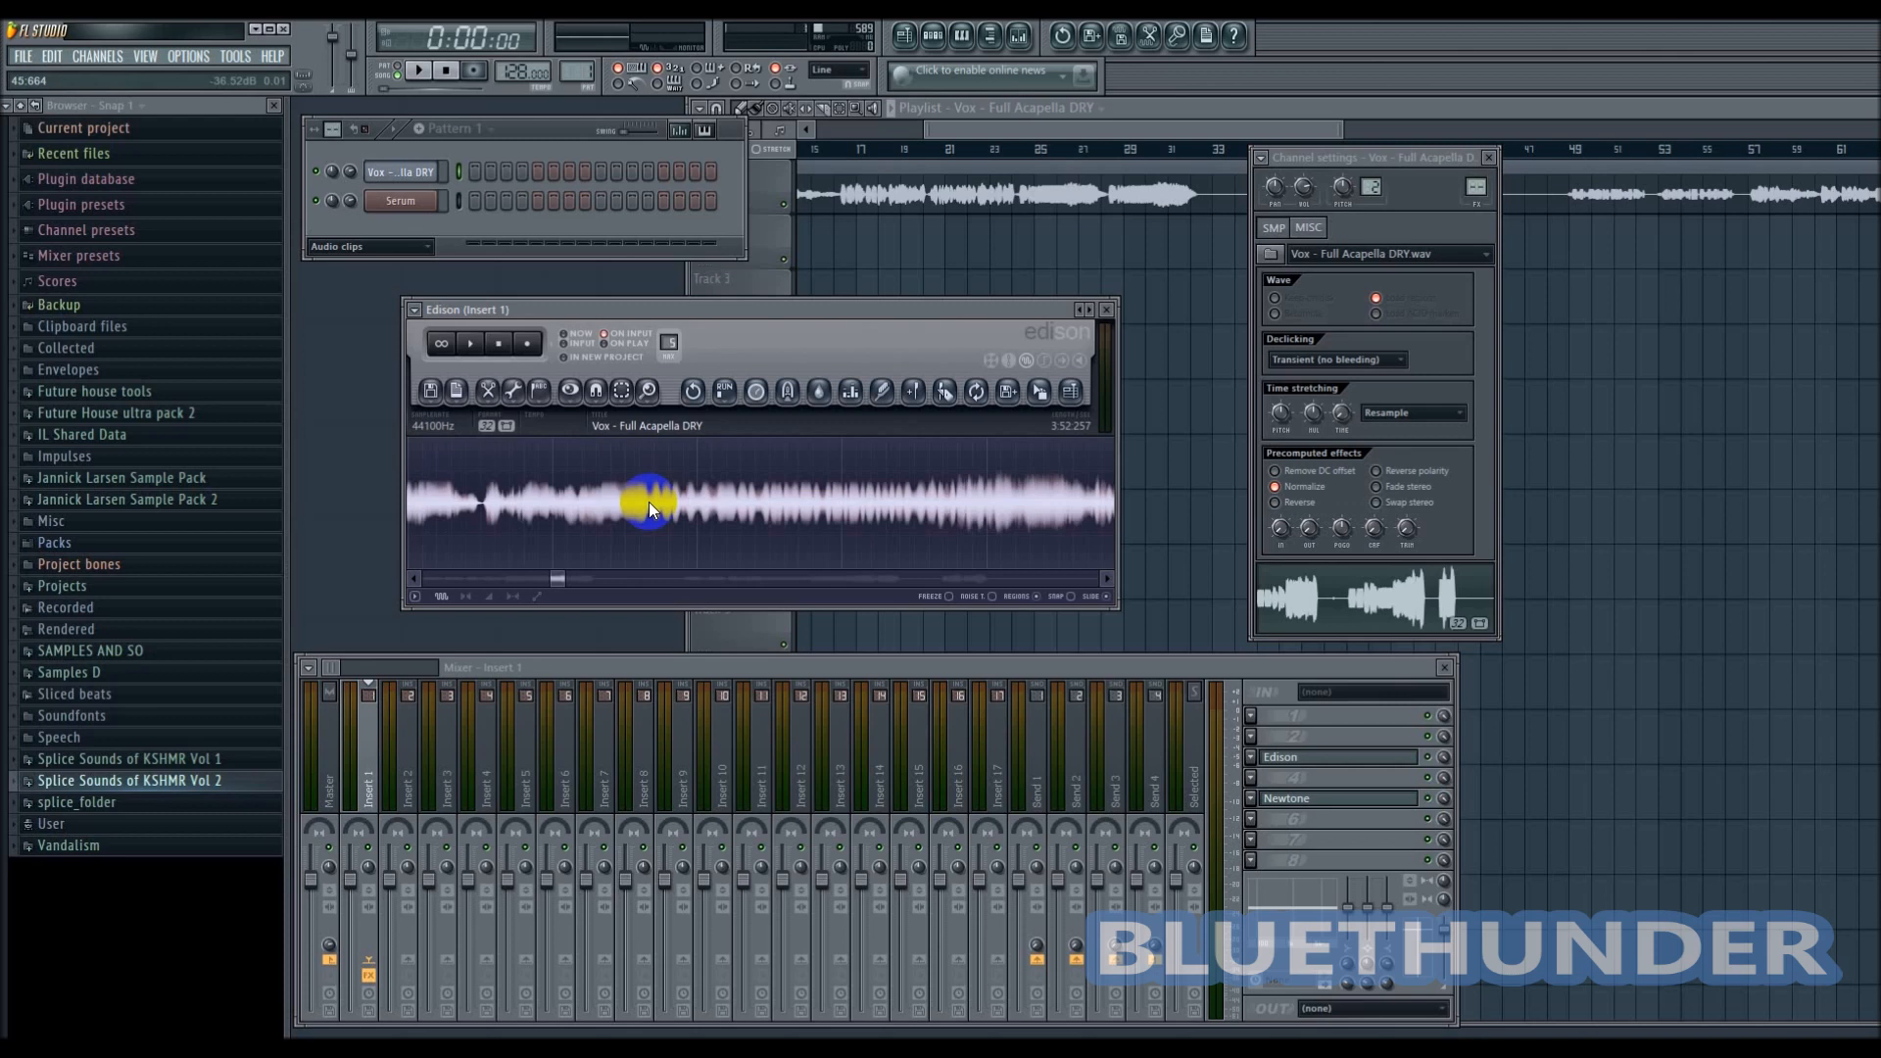
pyautogui.moveTo(649, 502); pyautogui.dragTo(925, 517)
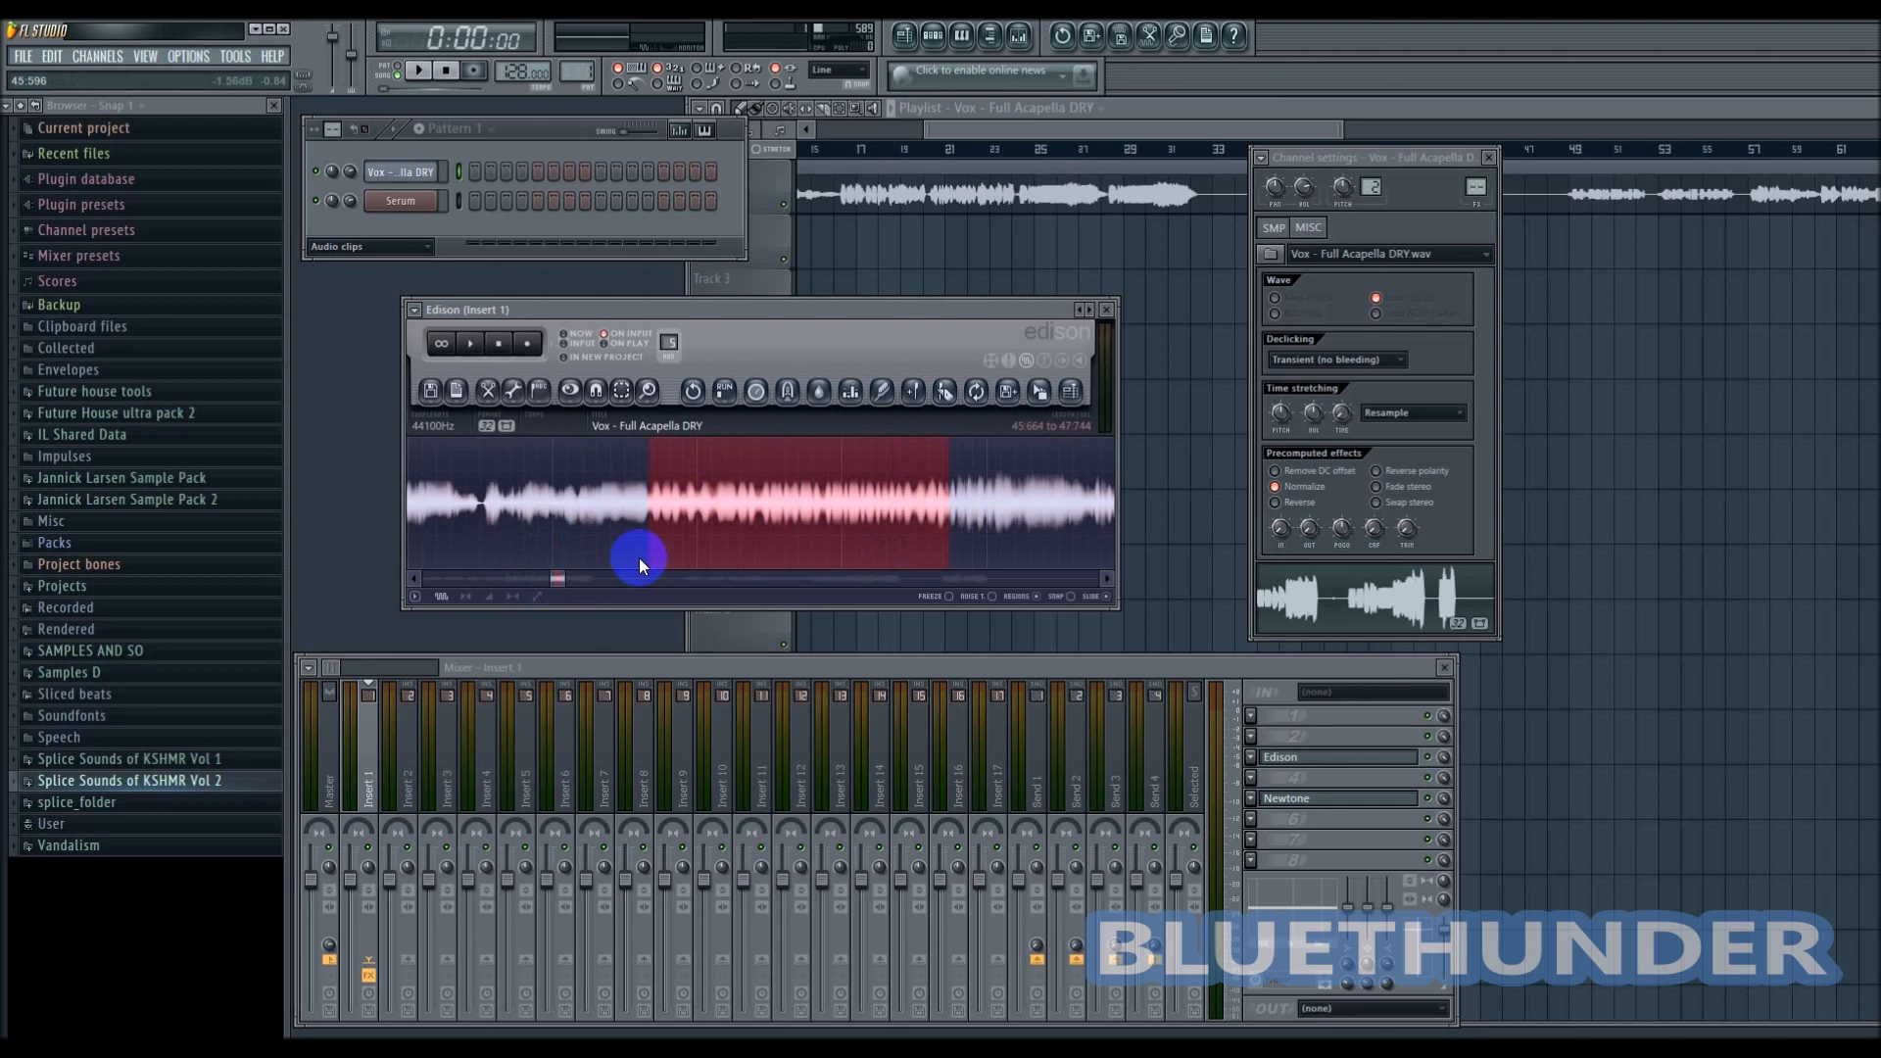
# - Audition the selection, shorten its end to about 47.58 s, and reload only that excerpt into Edison
pyautogui.press('space')
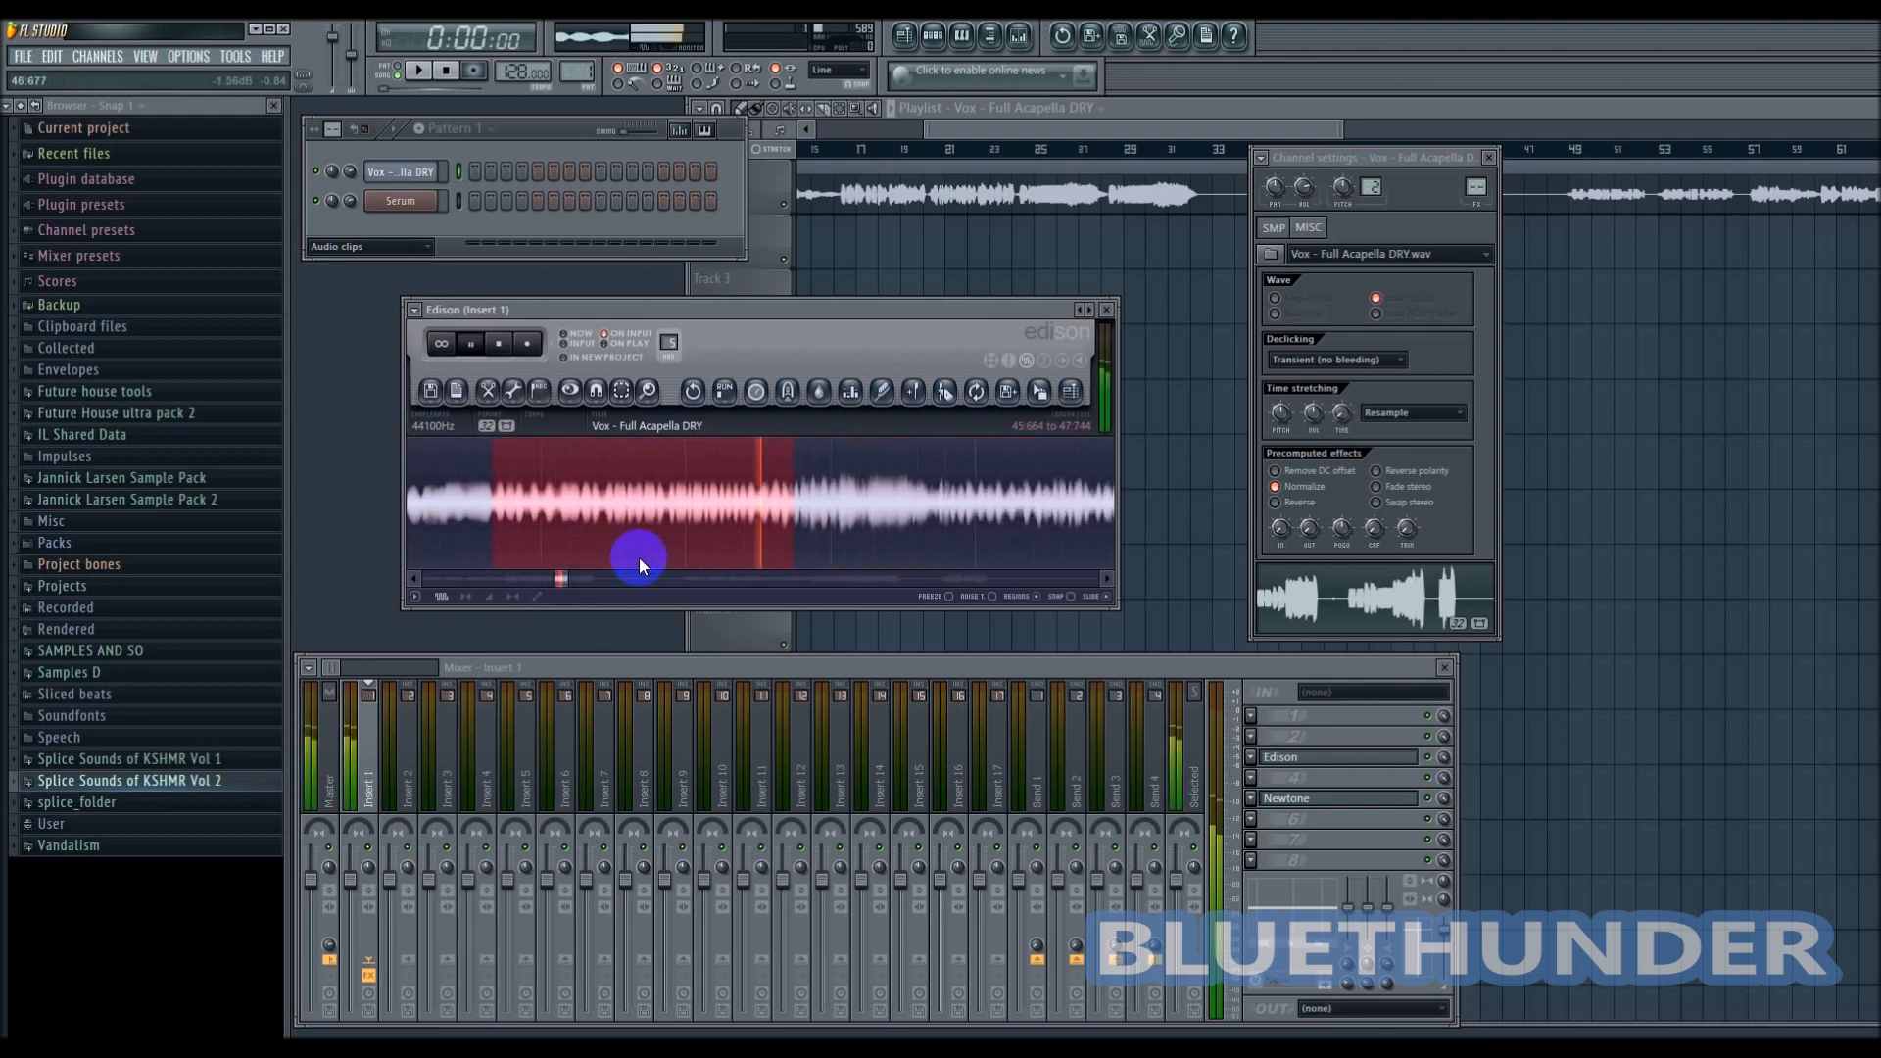
pyautogui.moveTo(1061, 524); pyautogui.dragTo(1054, 522)
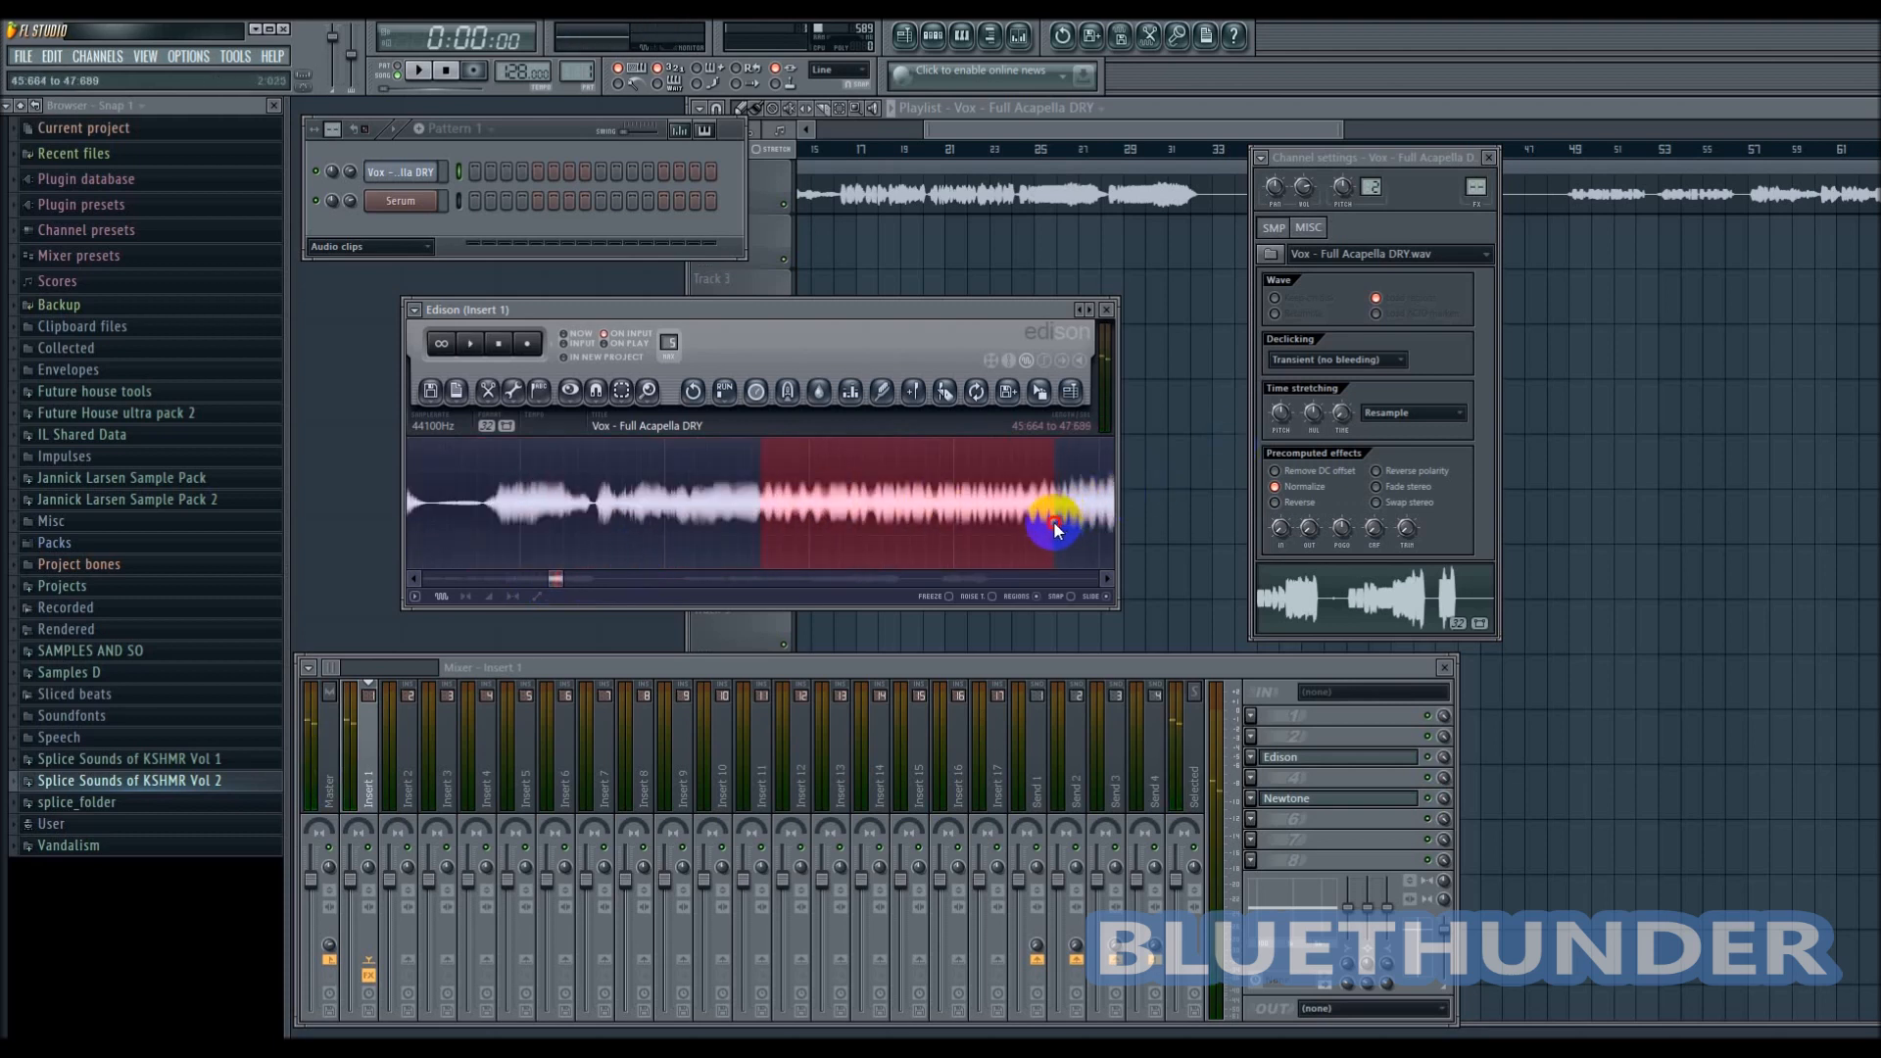
pyautogui.press('space')
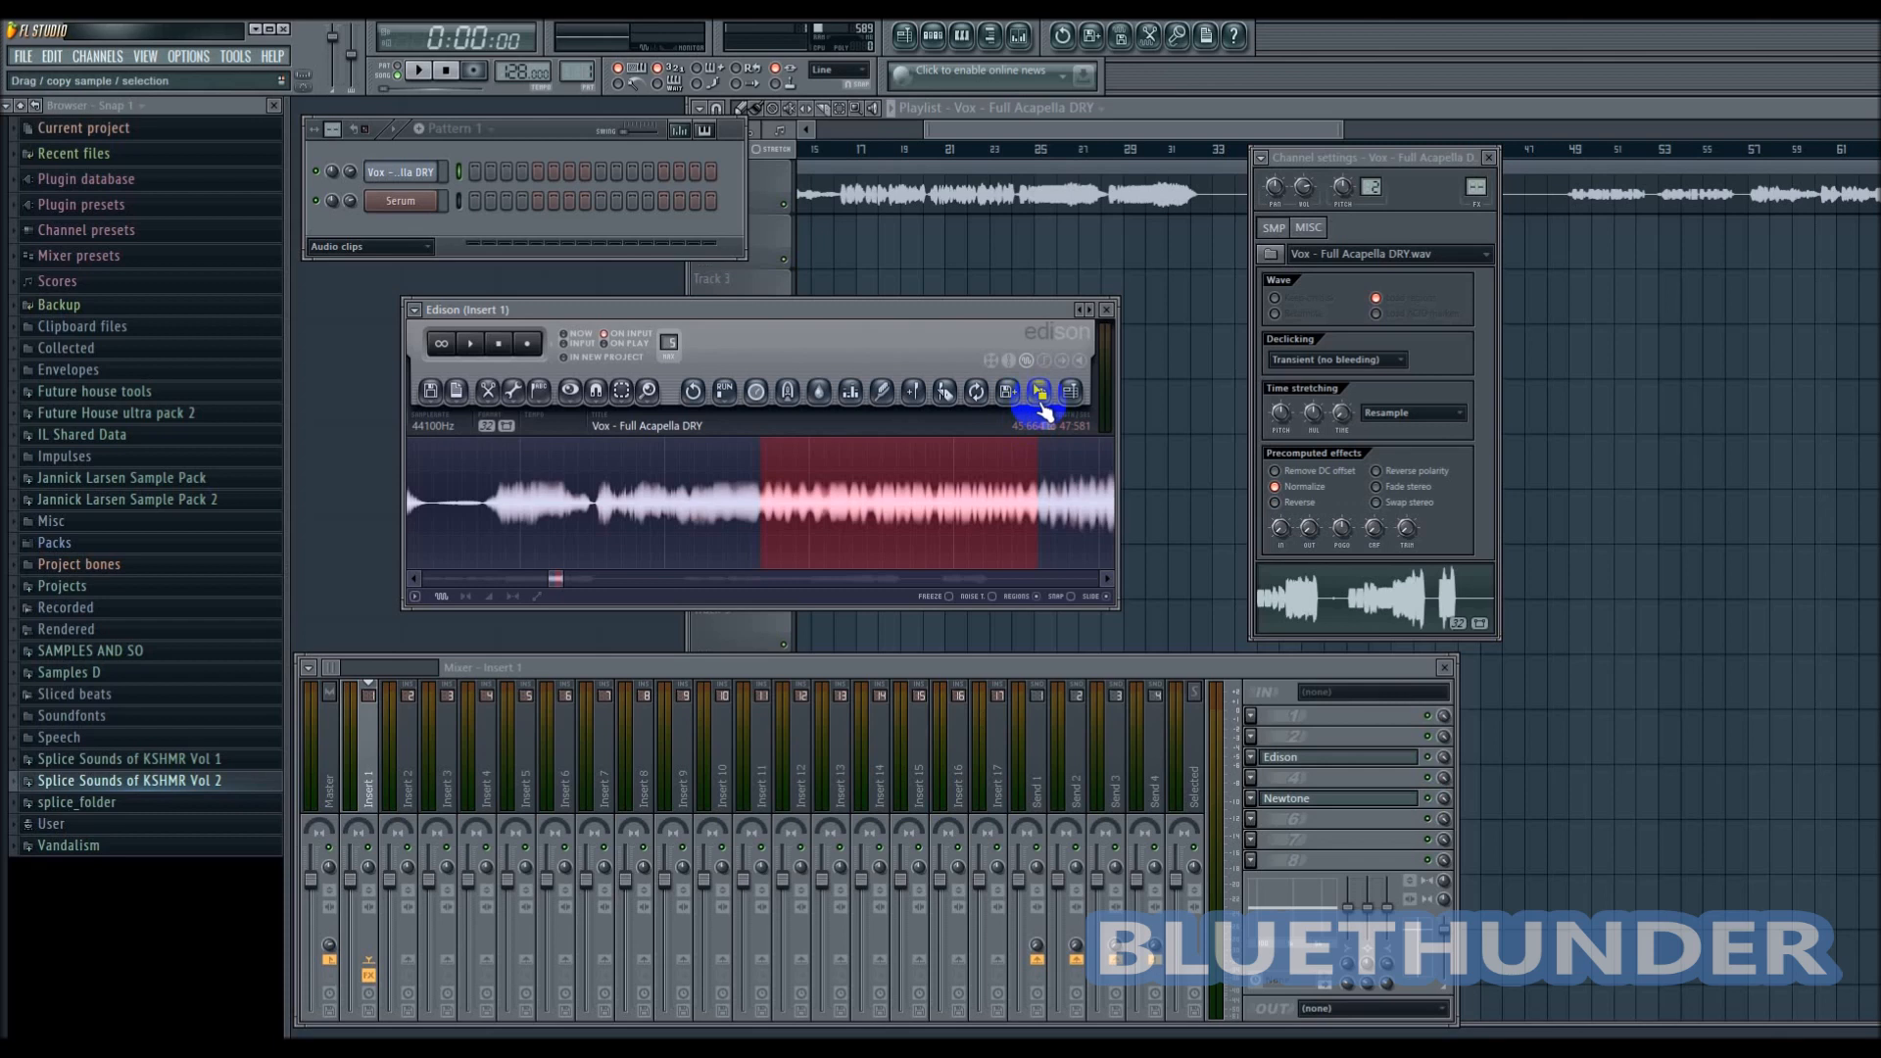
pyautogui.moveTo(1040, 405); pyautogui.dragTo(648, 319)
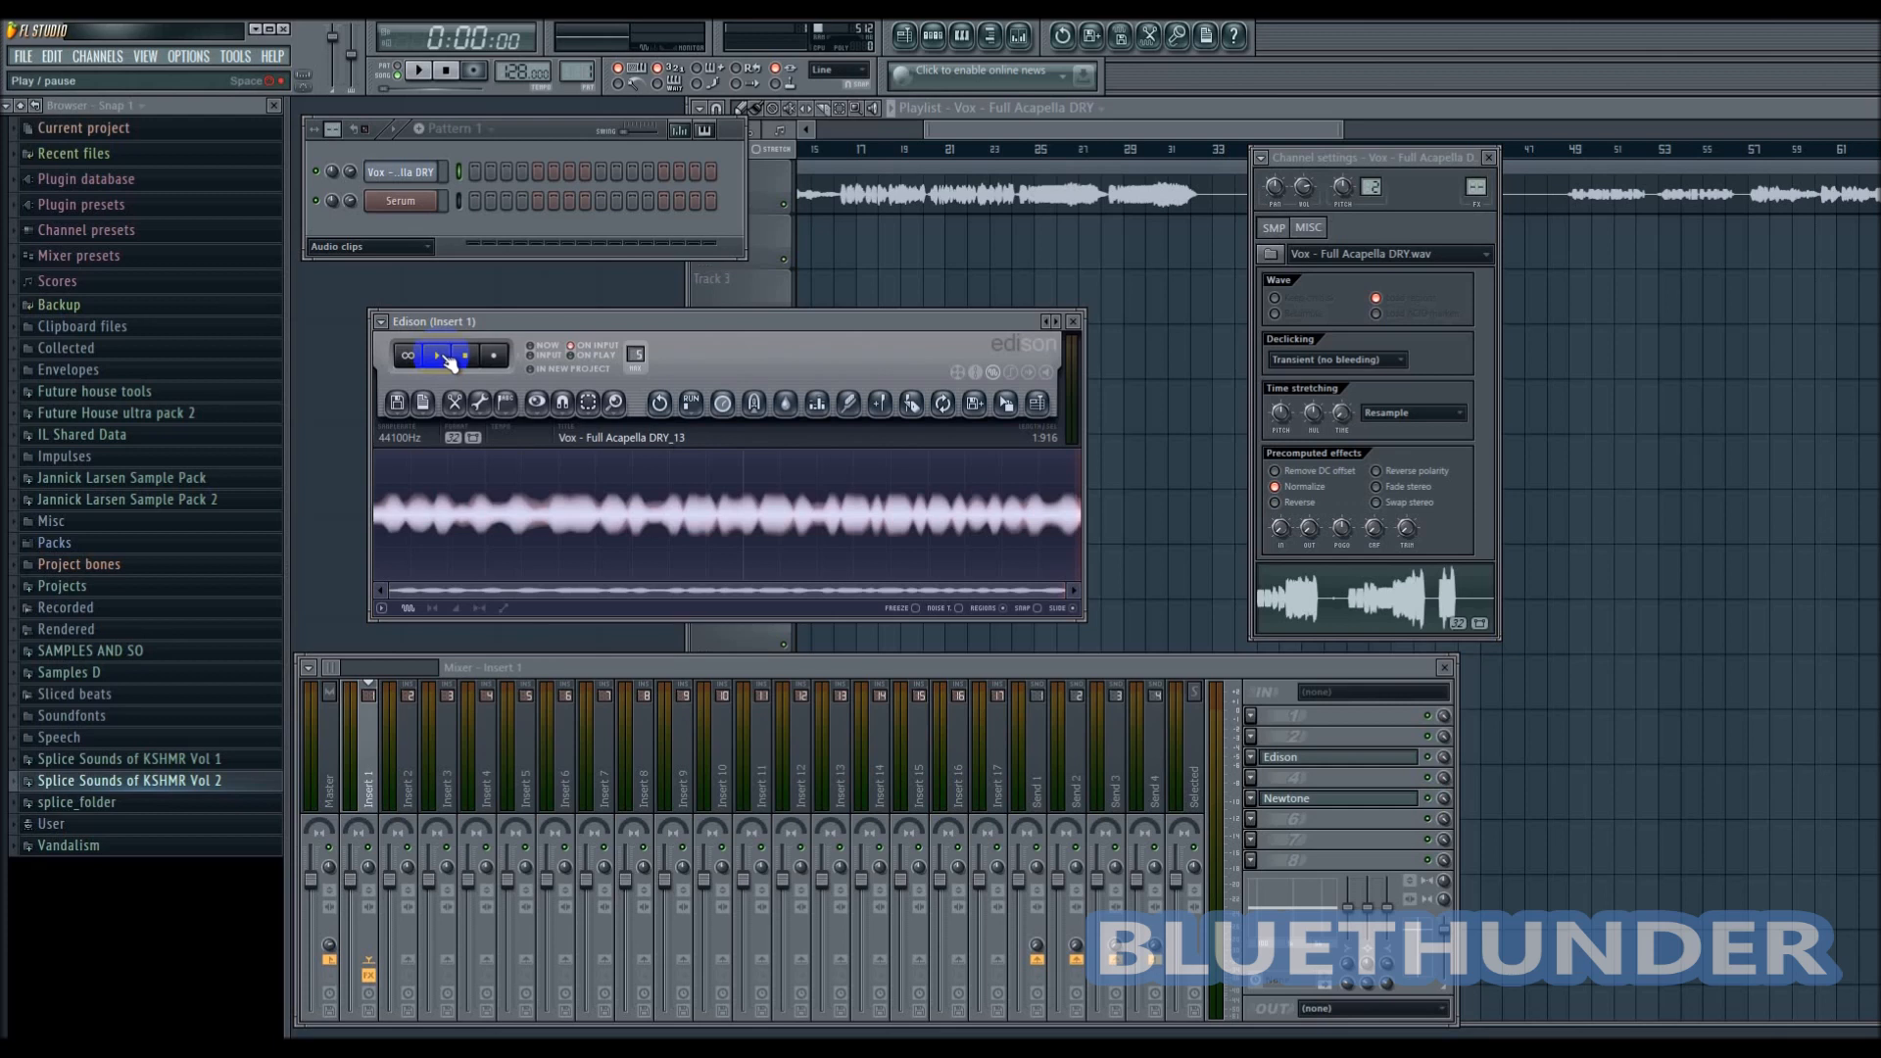
pyautogui.click(439, 357)
# - Open Newtone on Insert 1 beside Edison and load the trimmed vocal excerpt from Edison into it
pyautogui.click(1345, 799)
pyautogui.moveTo(917, 280); pyautogui.dragTo(1416, 240)
pyautogui.click(1201, 566)
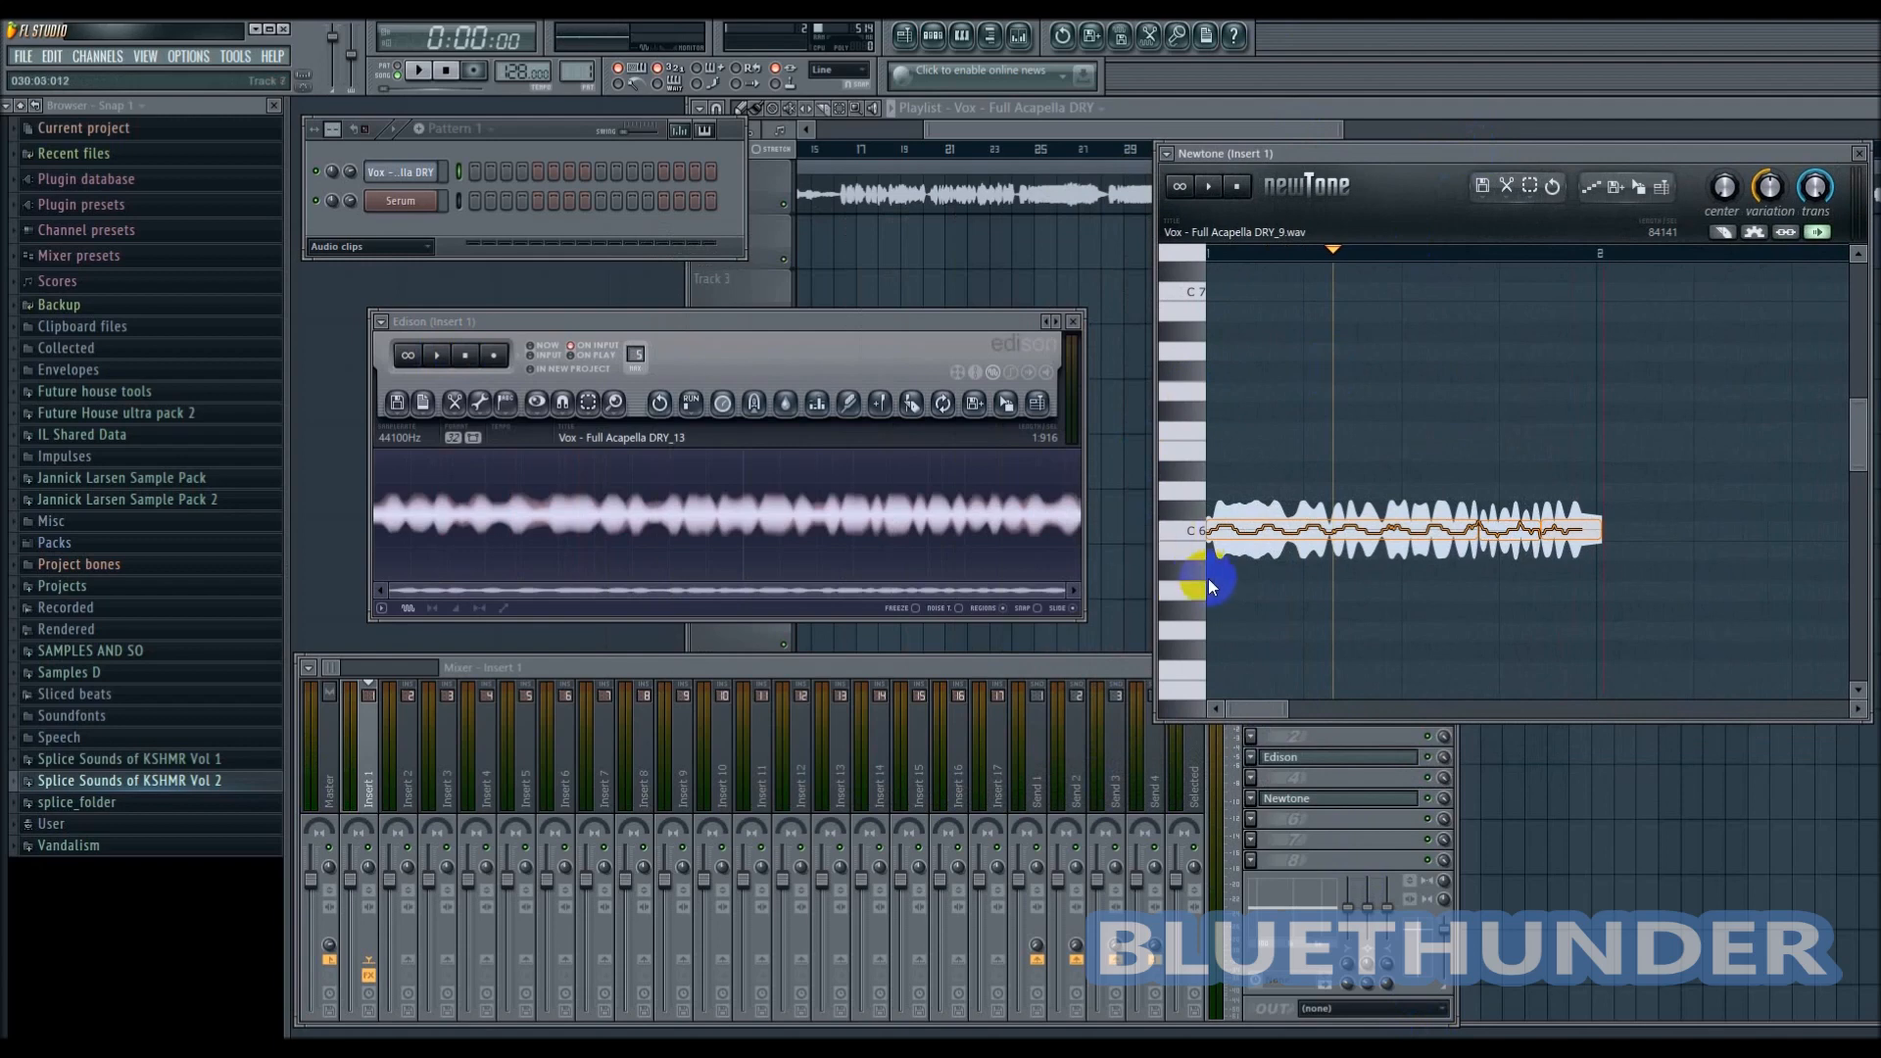
pyautogui.click(870, 327)
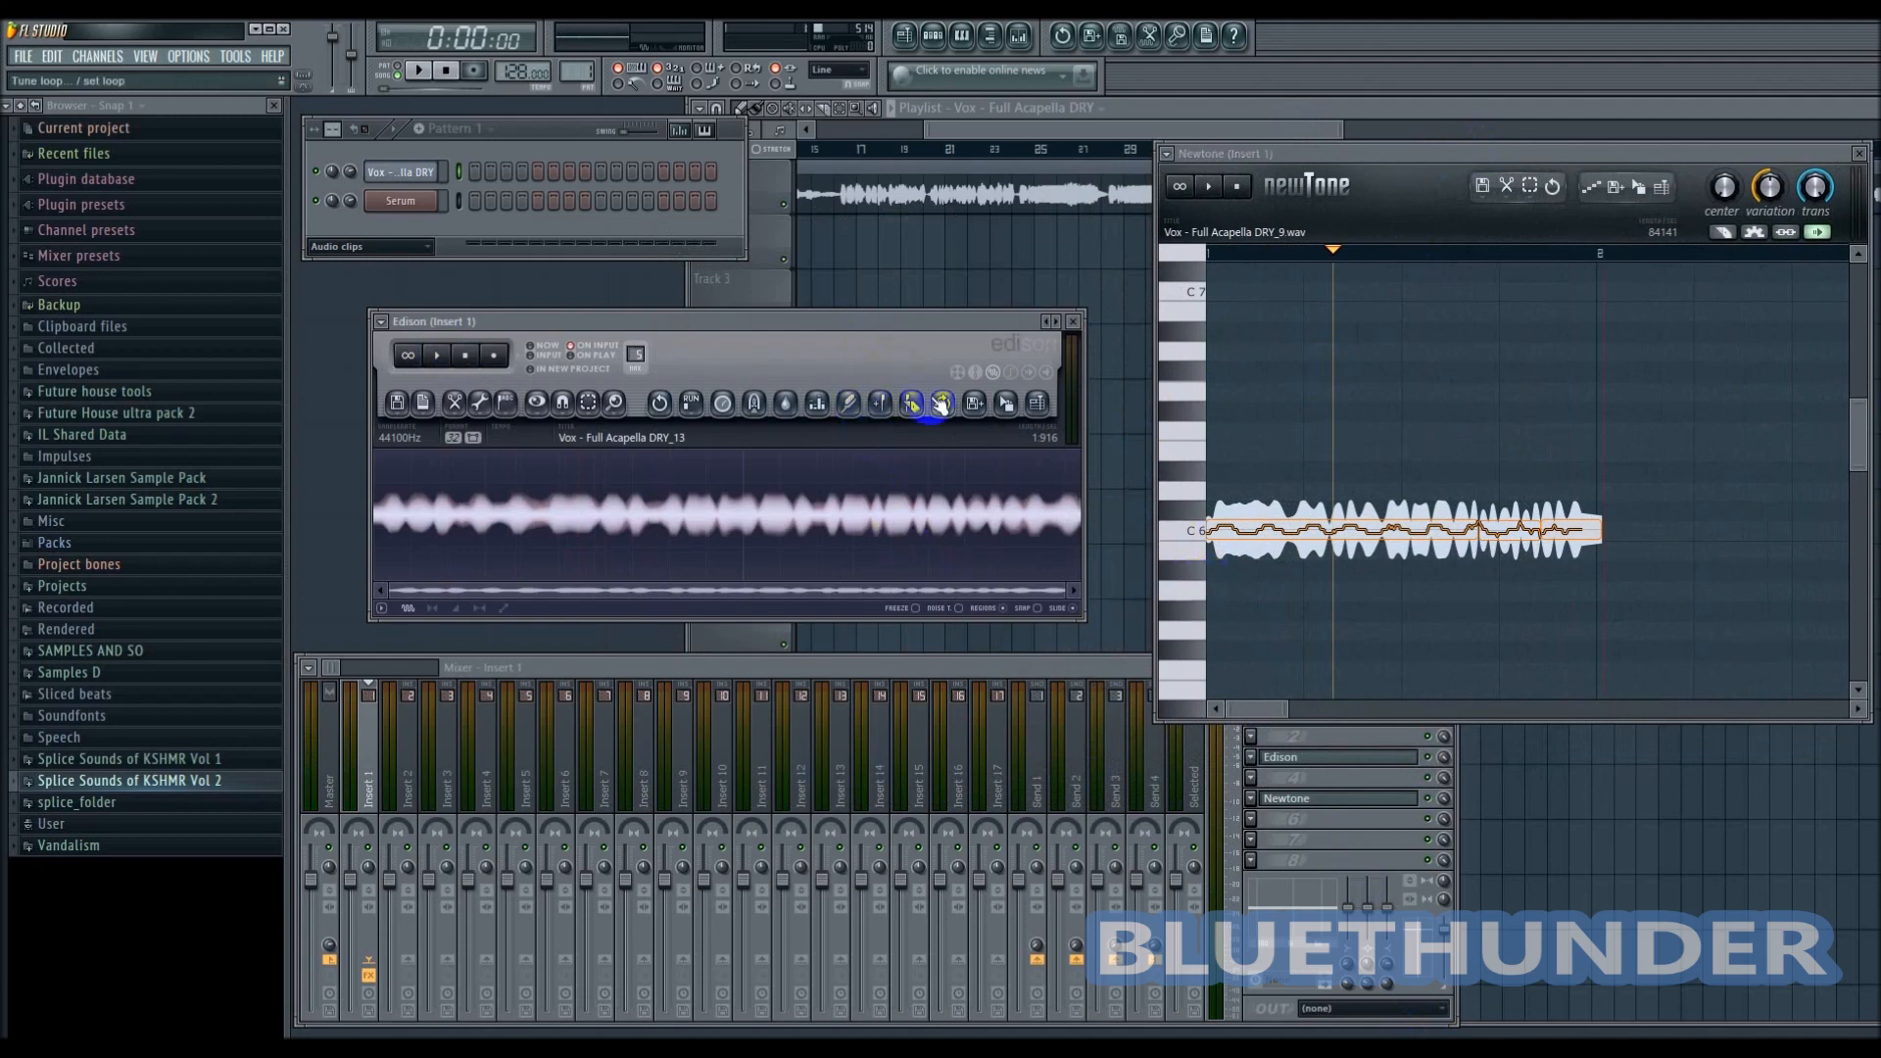
pyautogui.moveTo(1010, 400); pyautogui.dragTo(1389, 421)
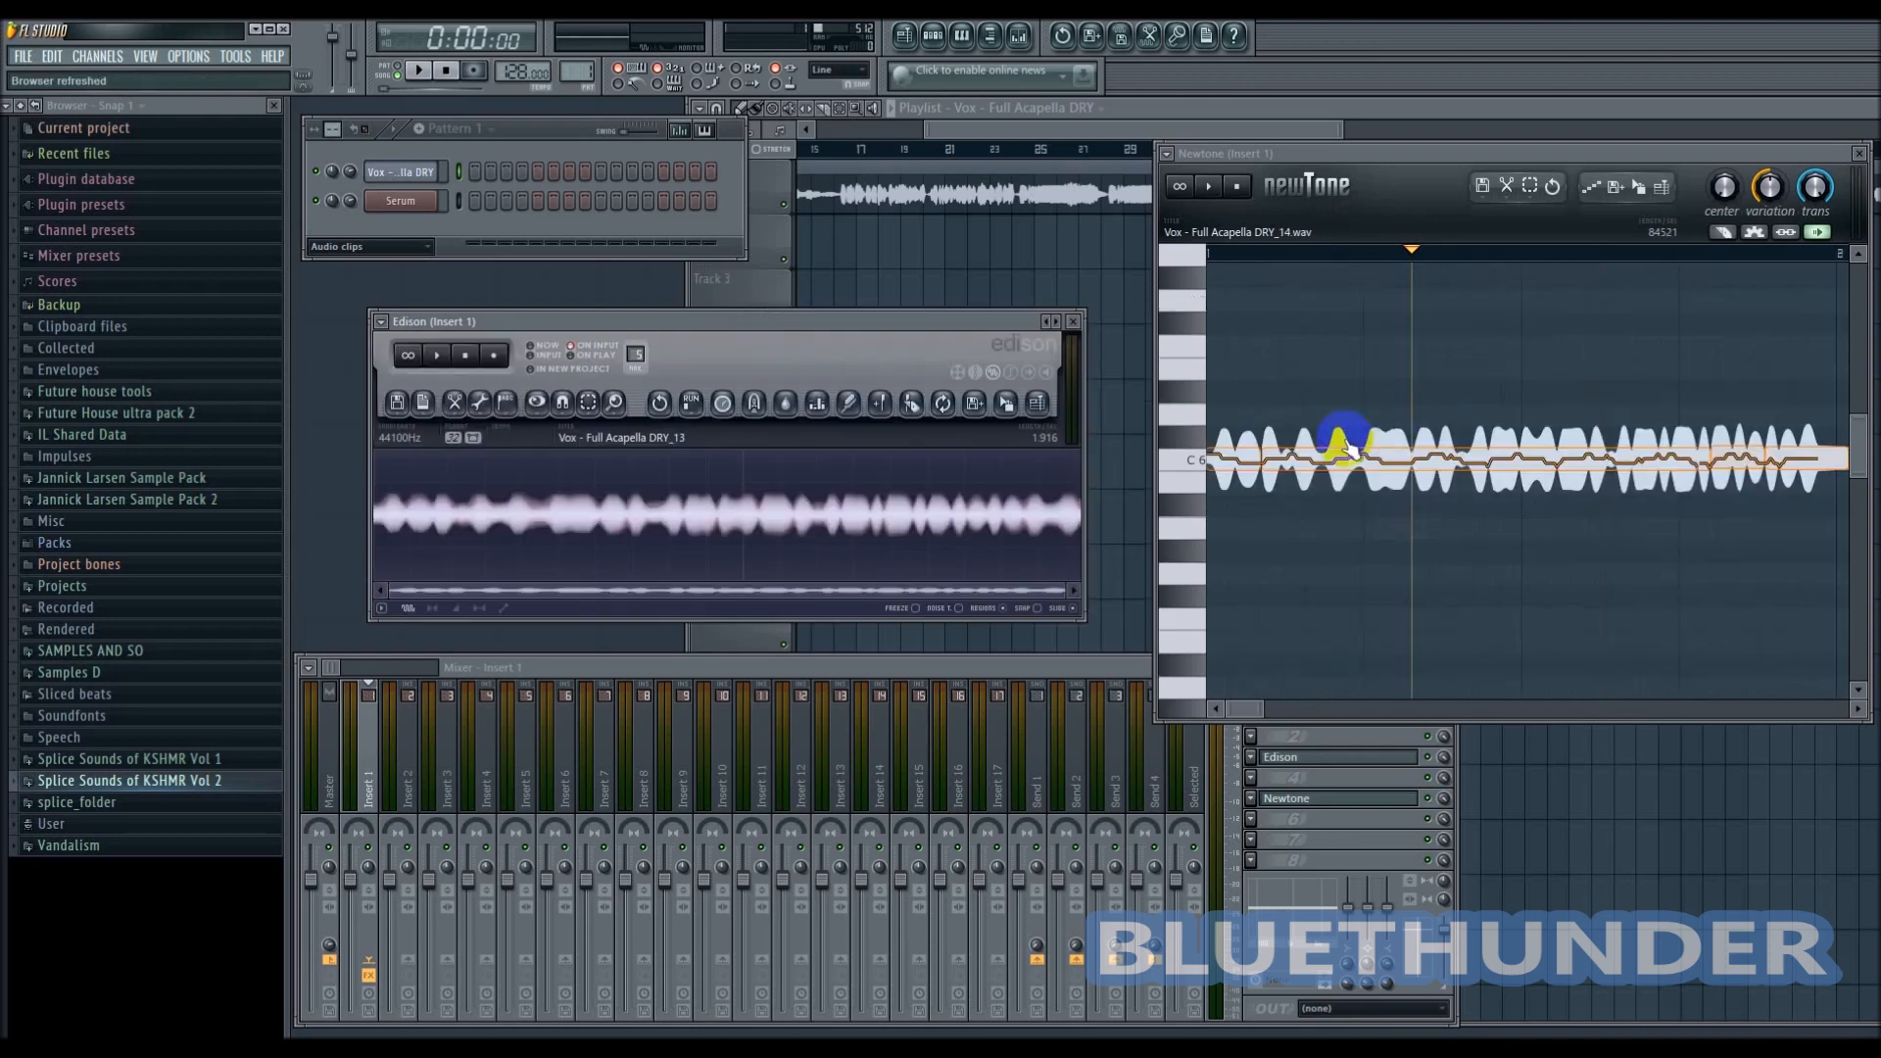
pyautogui.click(1338, 574)
pyautogui.scroll(-4, 1366, 617)
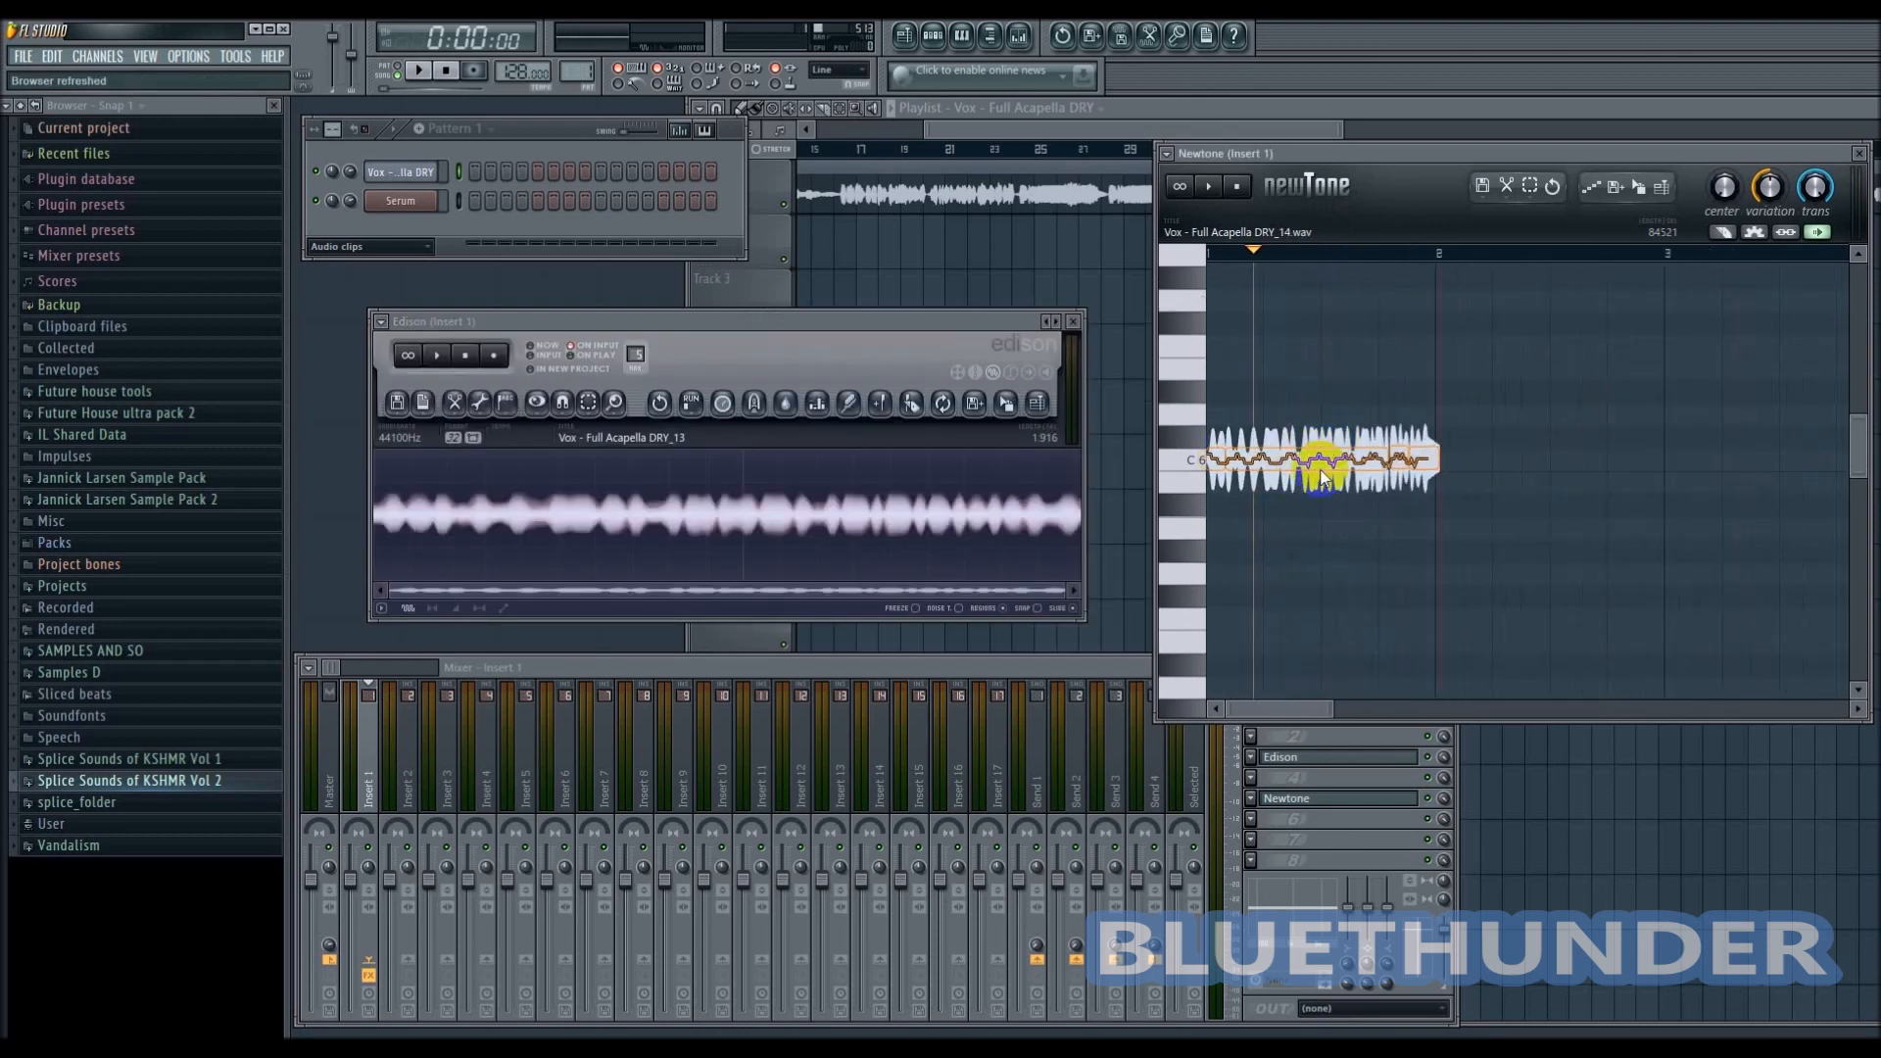
pyautogui.scroll(2, 1323, 477)
pyautogui.moveTo(1264, 707); pyautogui.dragTo(1201, 688)
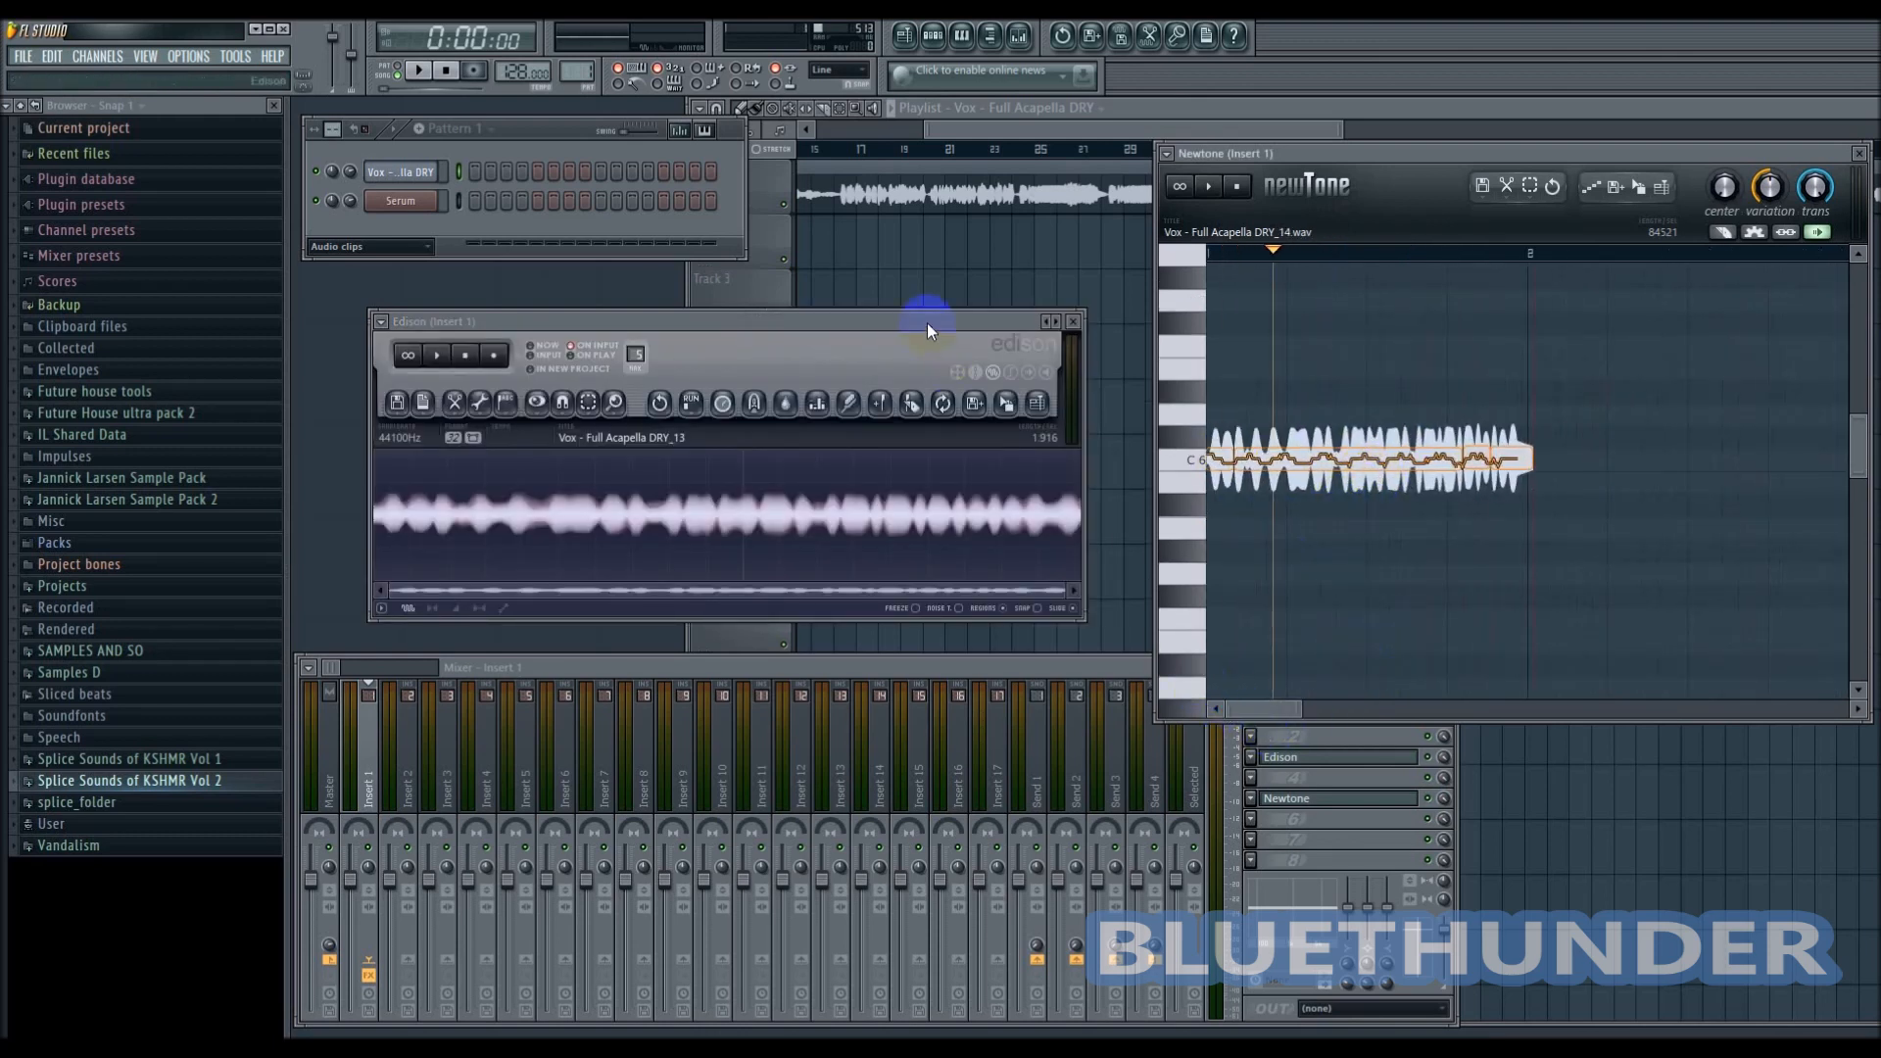
pyautogui.moveTo(927, 321); pyautogui.dragTo(889, 288)
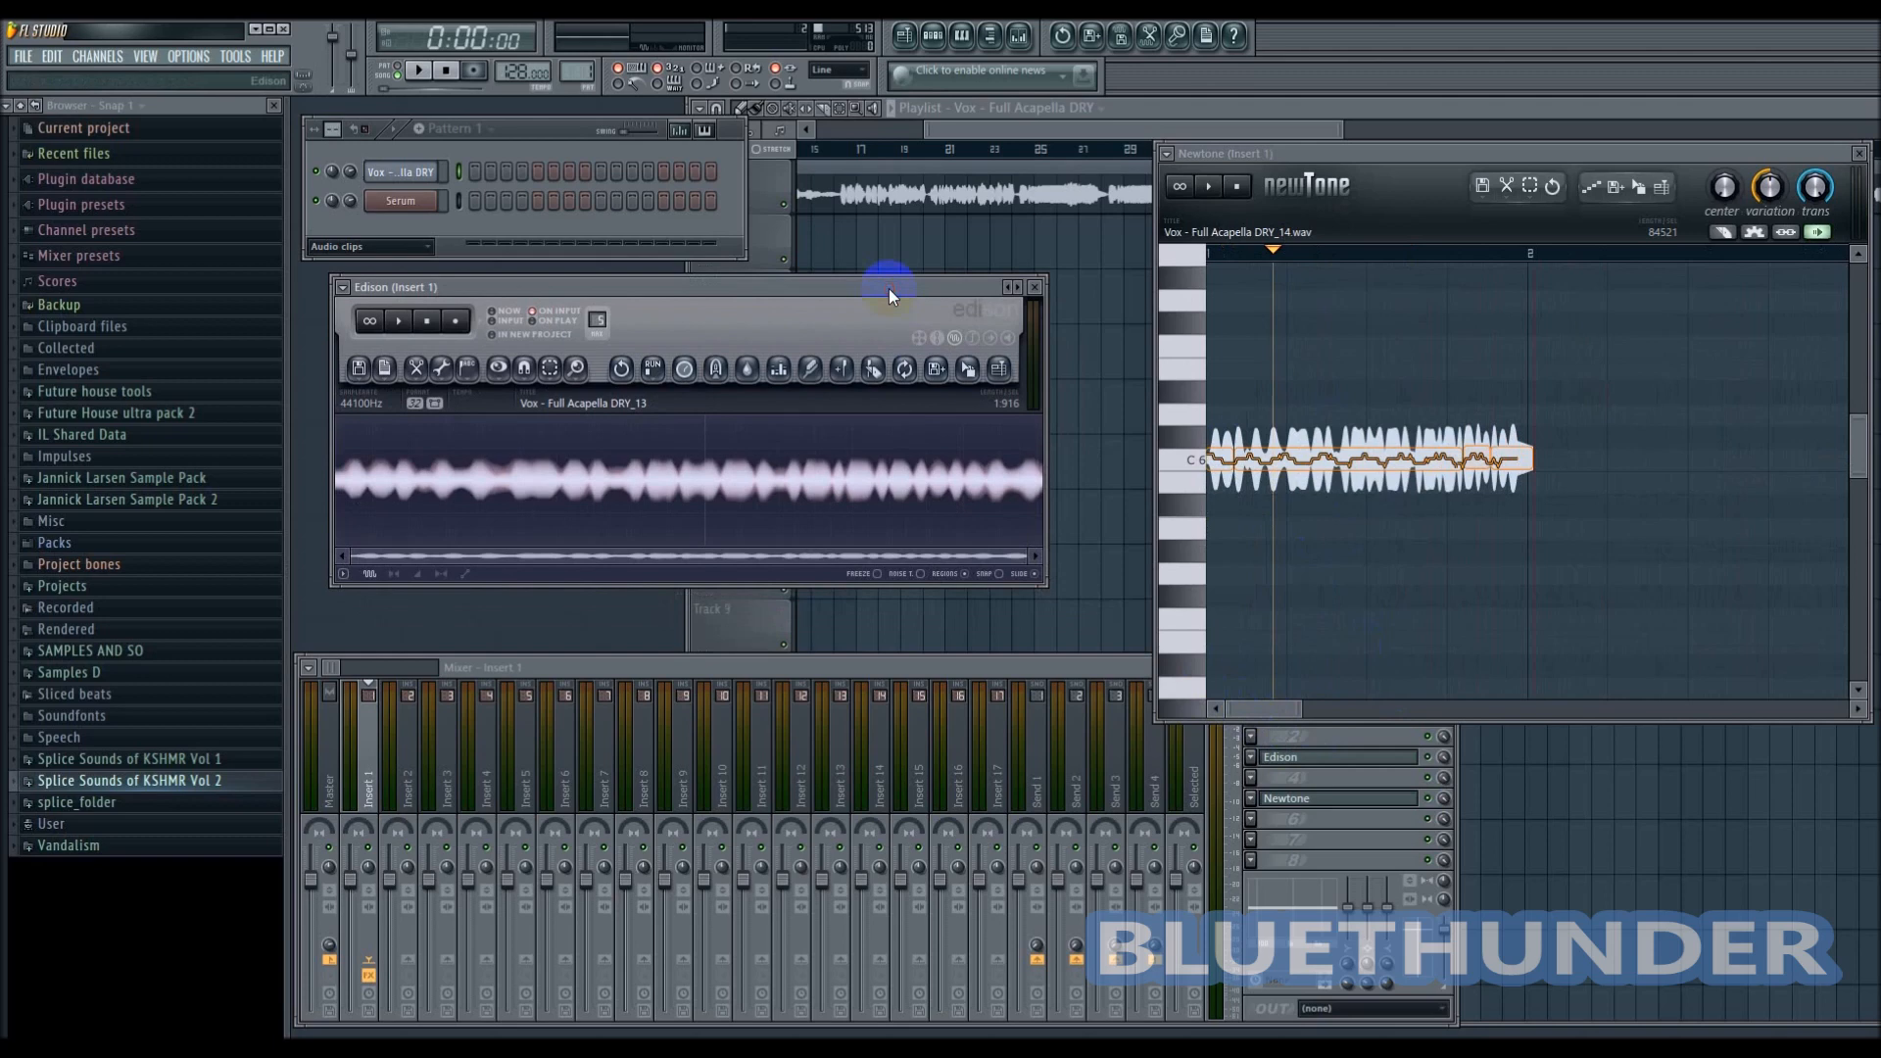
pyautogui.scroll(-3, 1342, 622)
pyautogui.scroll(3, 1317, 642)
pyautogui.moveTo(875, 281); pyautogui.dragTo(848, 267)
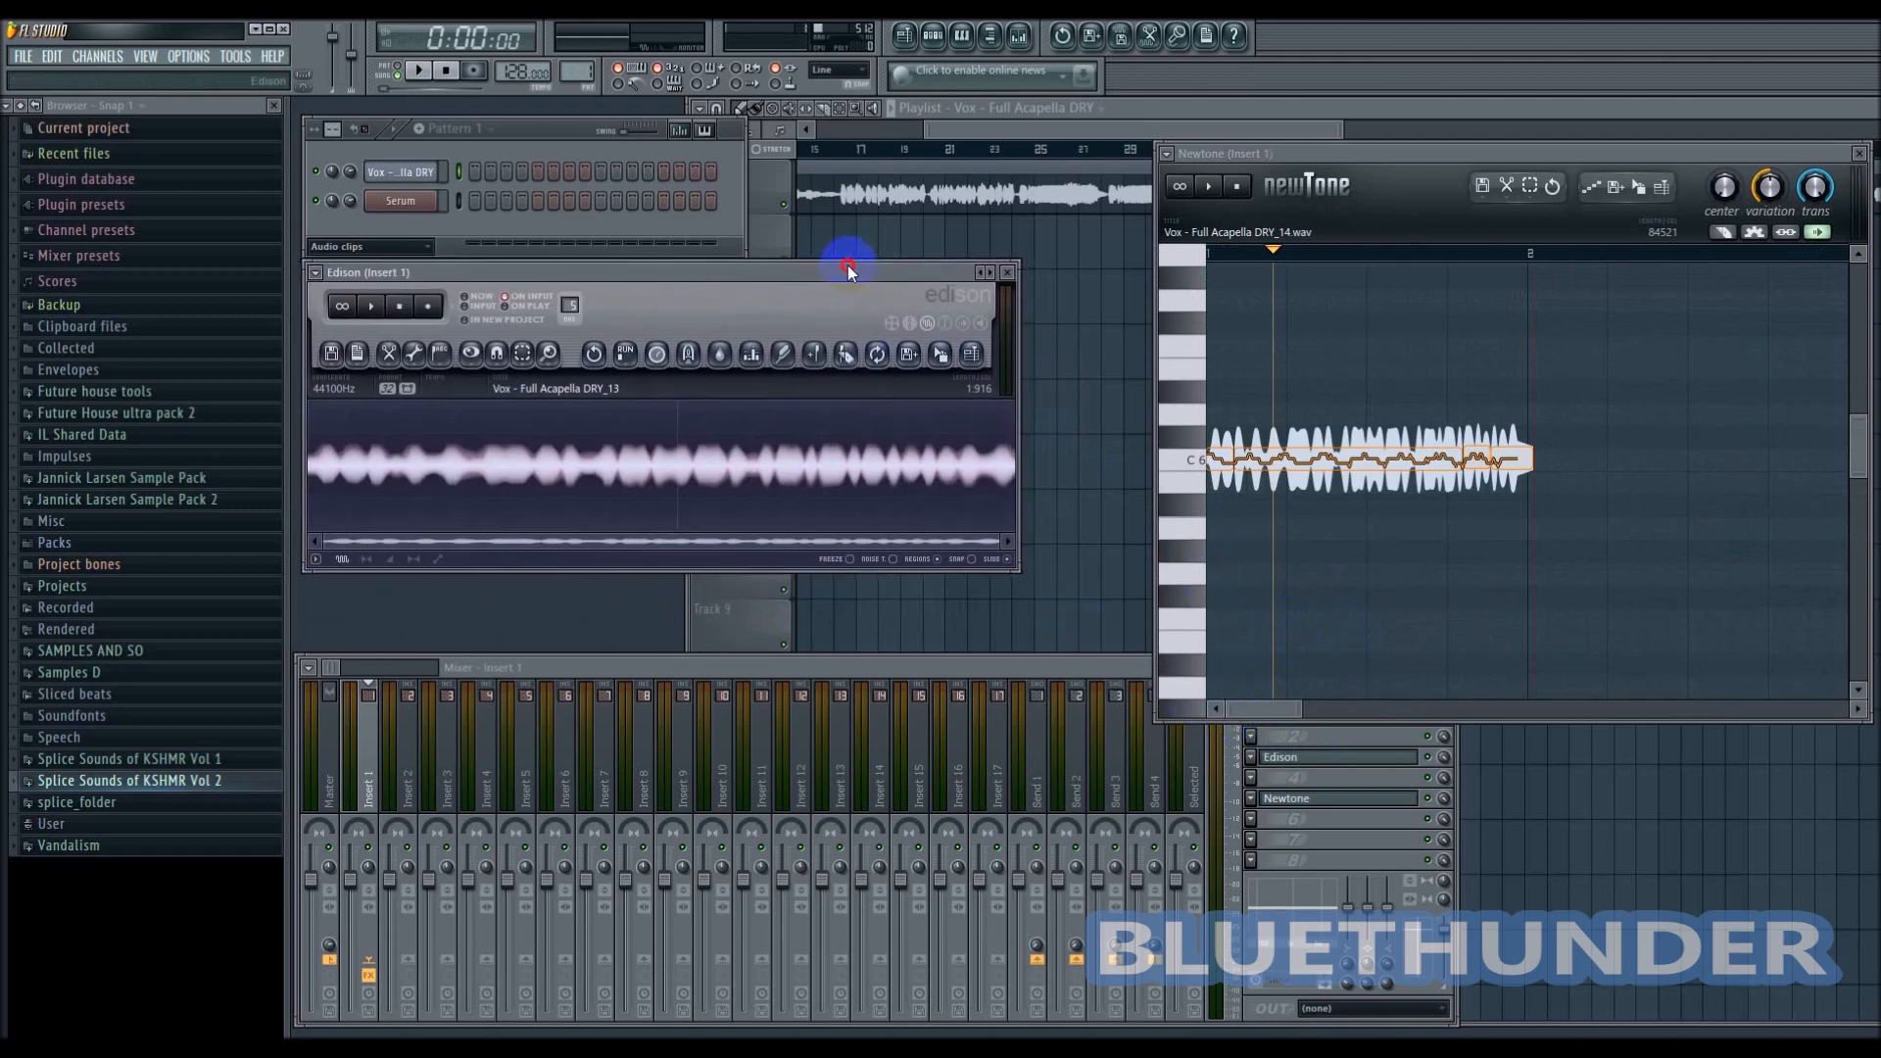
pyautogui.click(1255, 715)
pyautogui.scroll(4, 1207, 568)
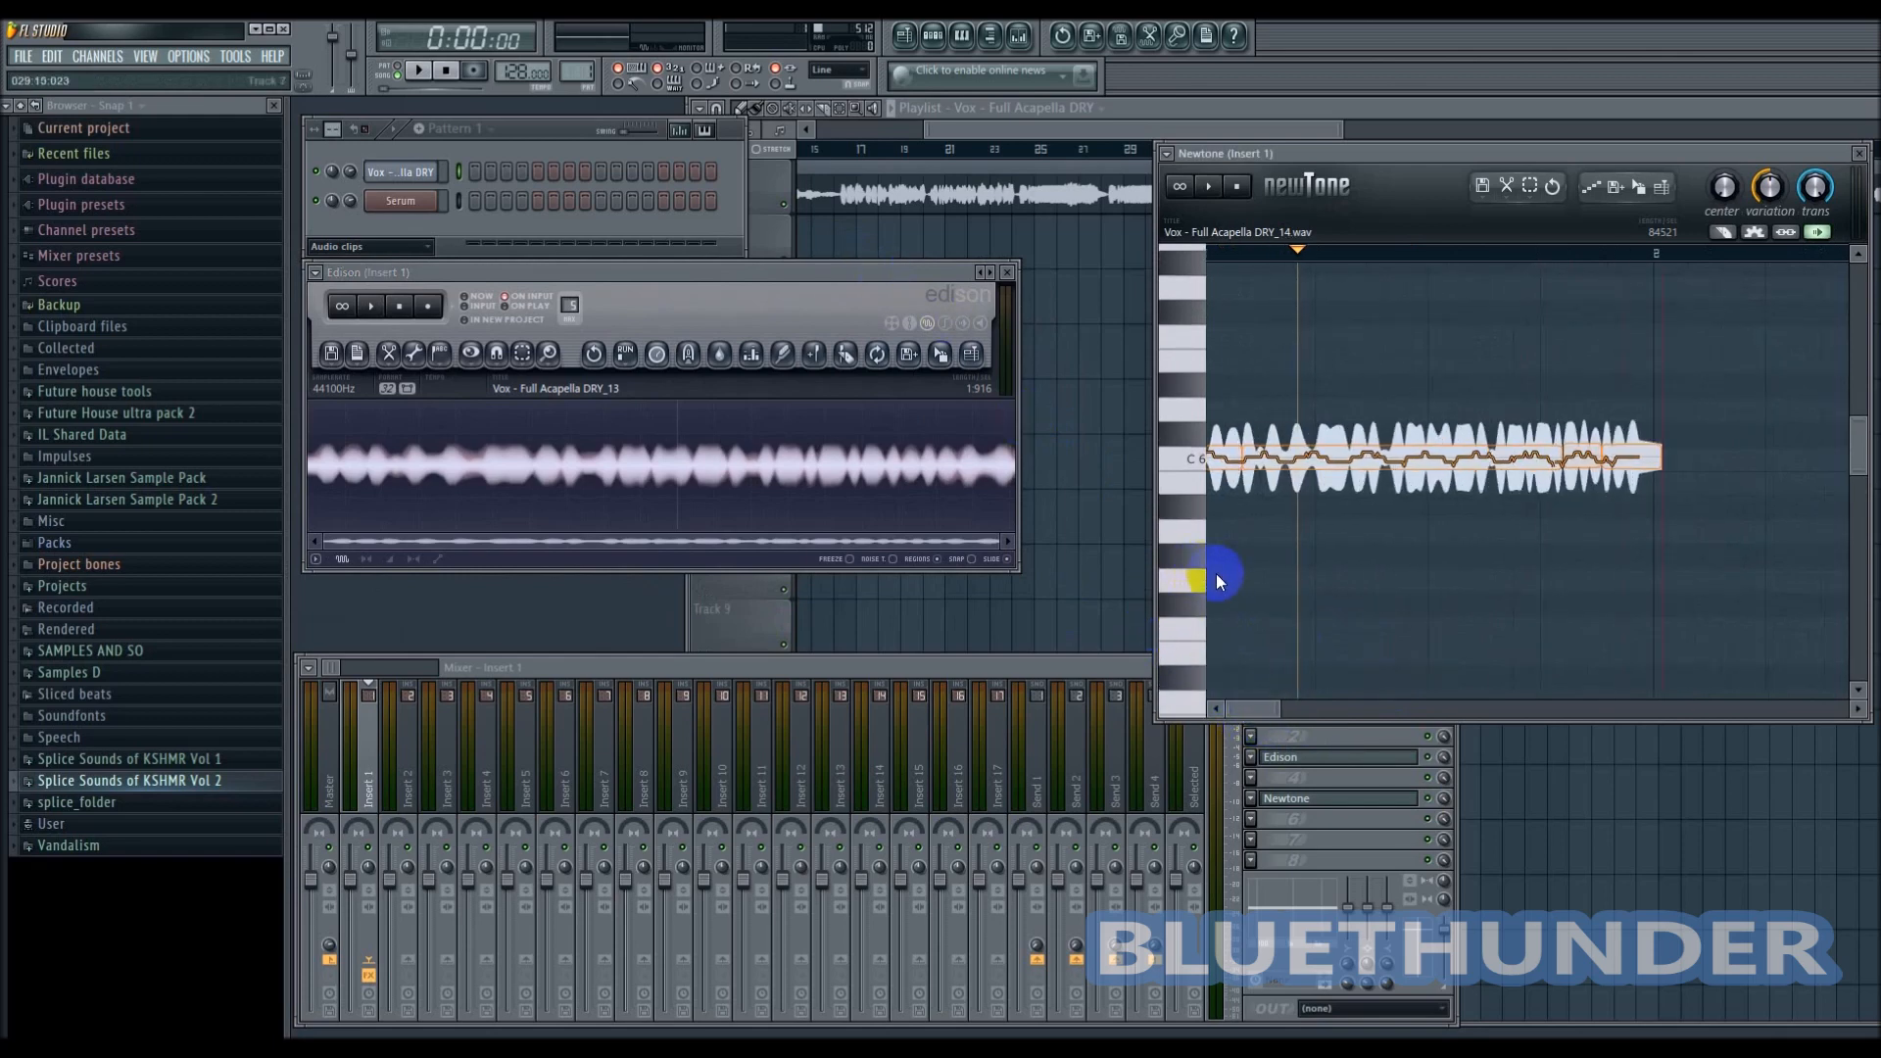
pyautogui.scroll(-2, 1213, 617)
pyautogui.scroll(-2, 1212, 640)
pyautogui.scroll(1, 1215, 538)
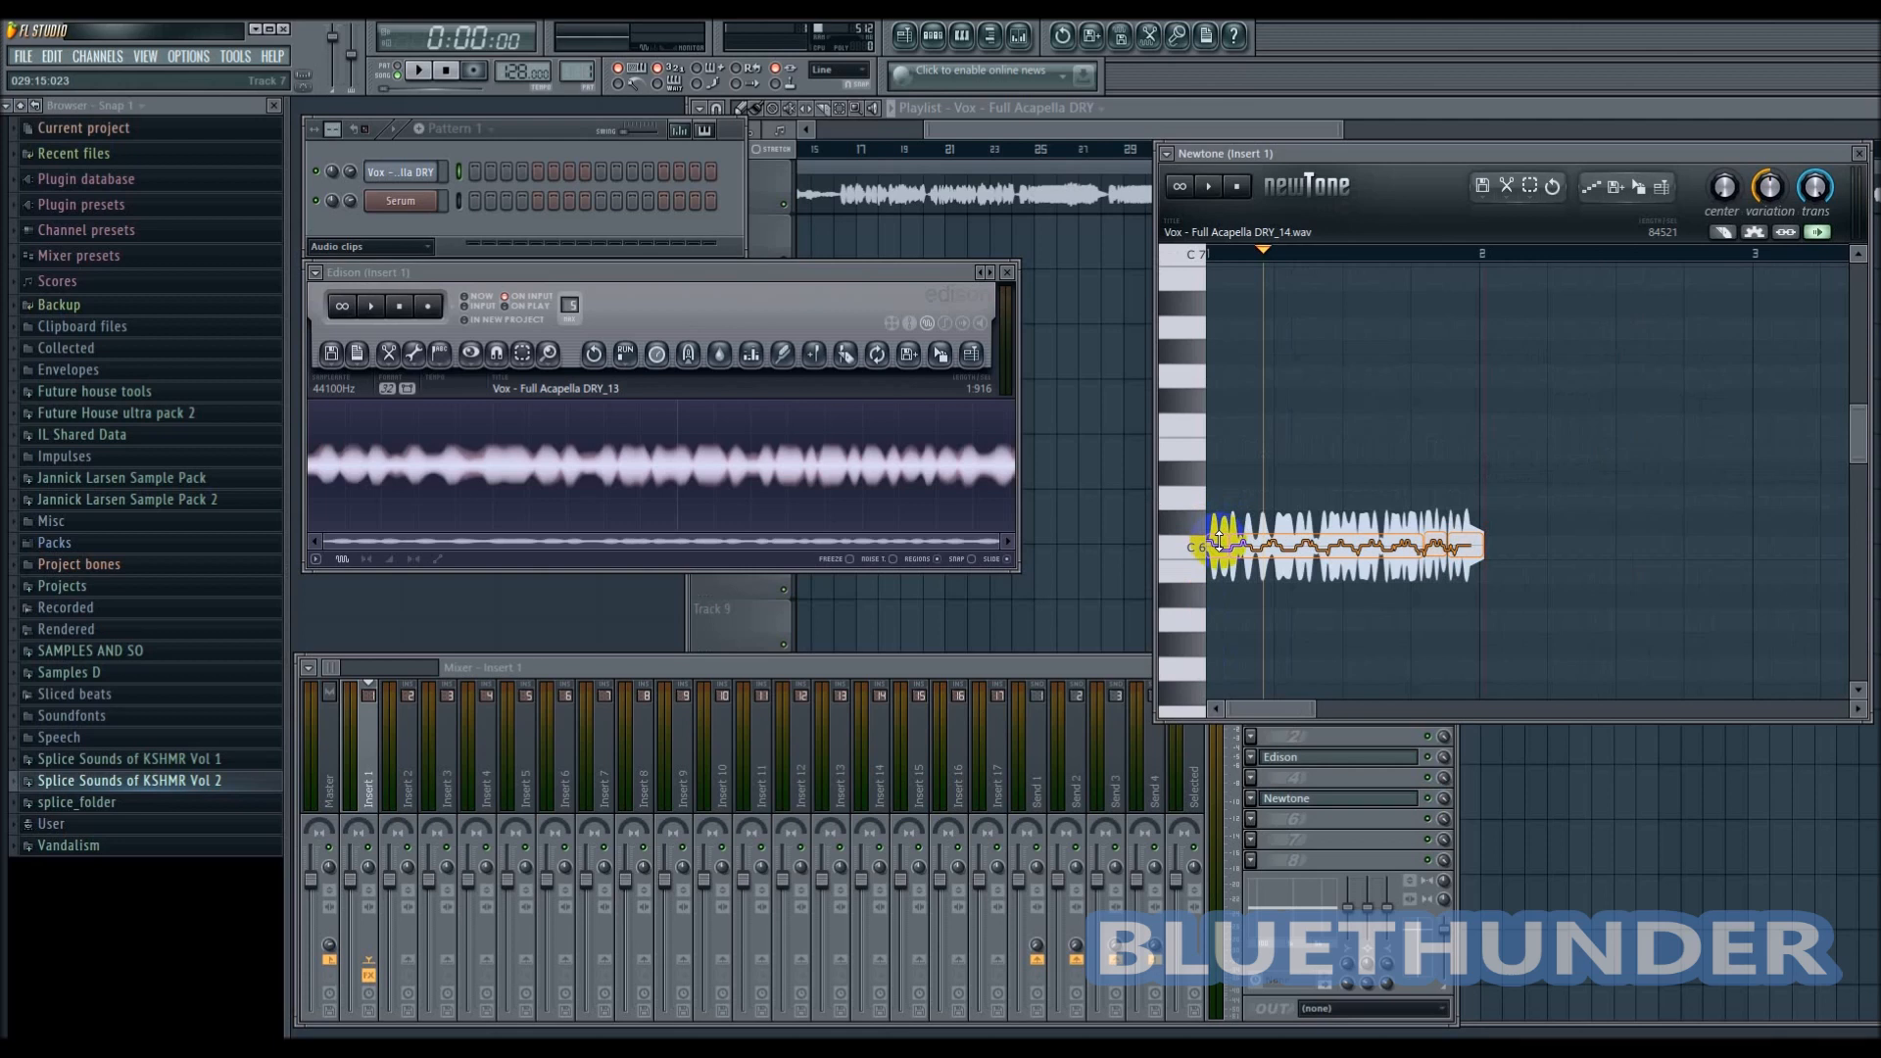
# - Try the vocal note at D6 in Newtone and return it to C6
pyautogui.moveTo(1213, 538); pyautogui.dragTo(1474, 497)
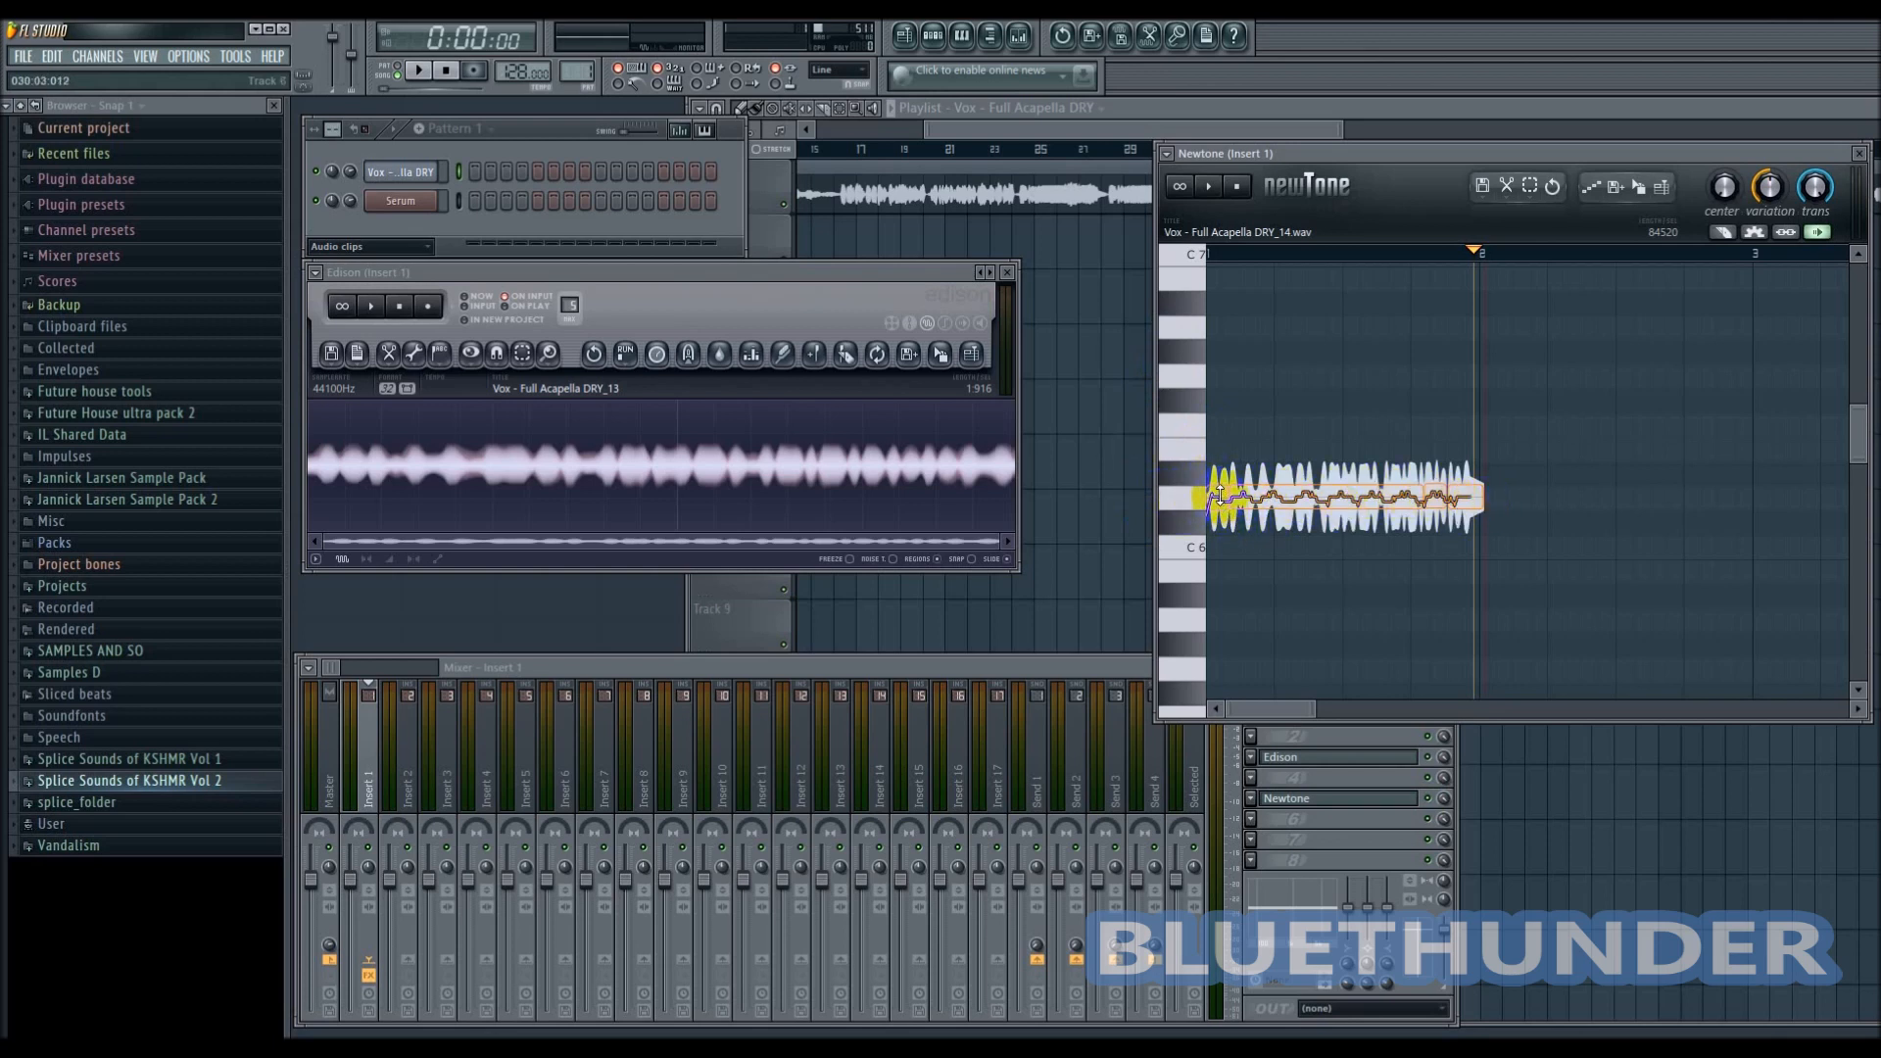
pyautogui.moveTo(1220, 490); pyautogui.dragTo(1293, 545)
pyautogui.moveTo(1442, 495); pyautogui.dragTo(1460, 538)
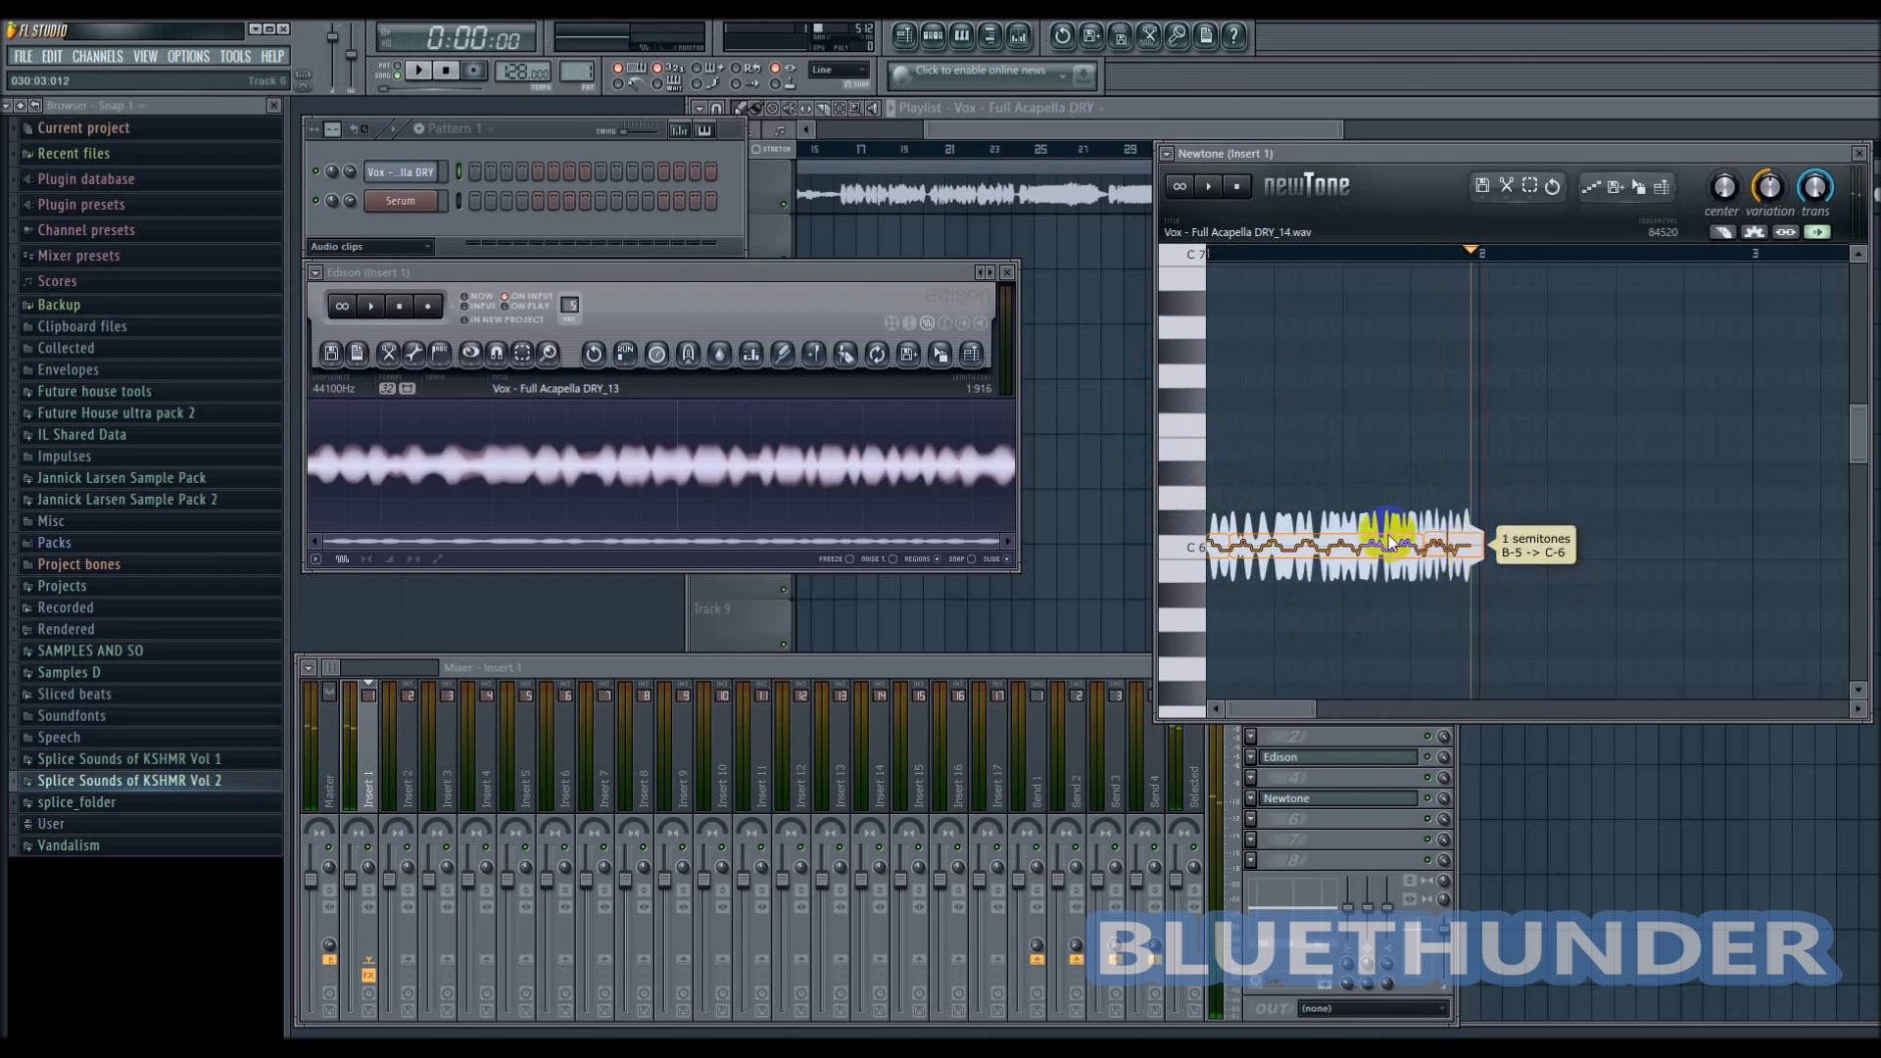
# - Sound the D6 key on Newtone's keyboard as a pitch reference and move the playback marker back inside the note
pyautogui.click(1190, 498)
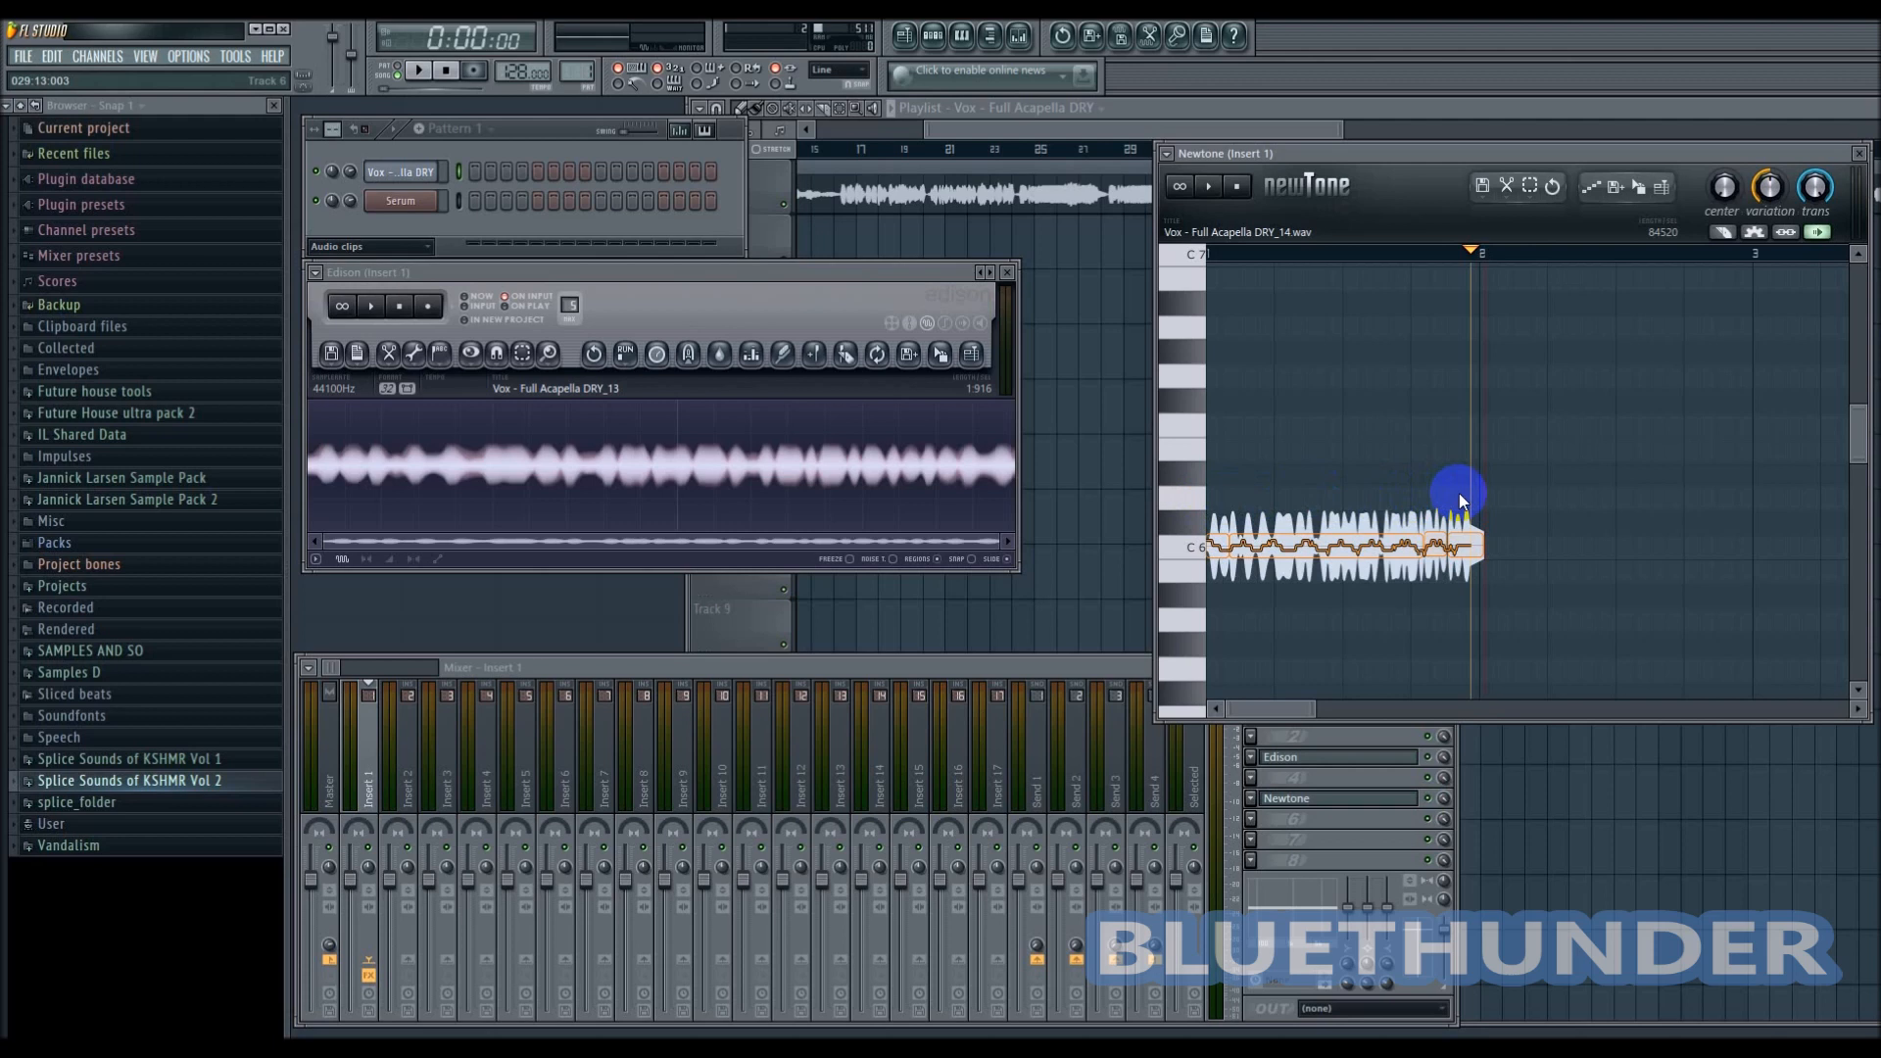
pyautogui.scroll(1, 1208, 549)
pyautogui.scroll(1, 1208, 549)
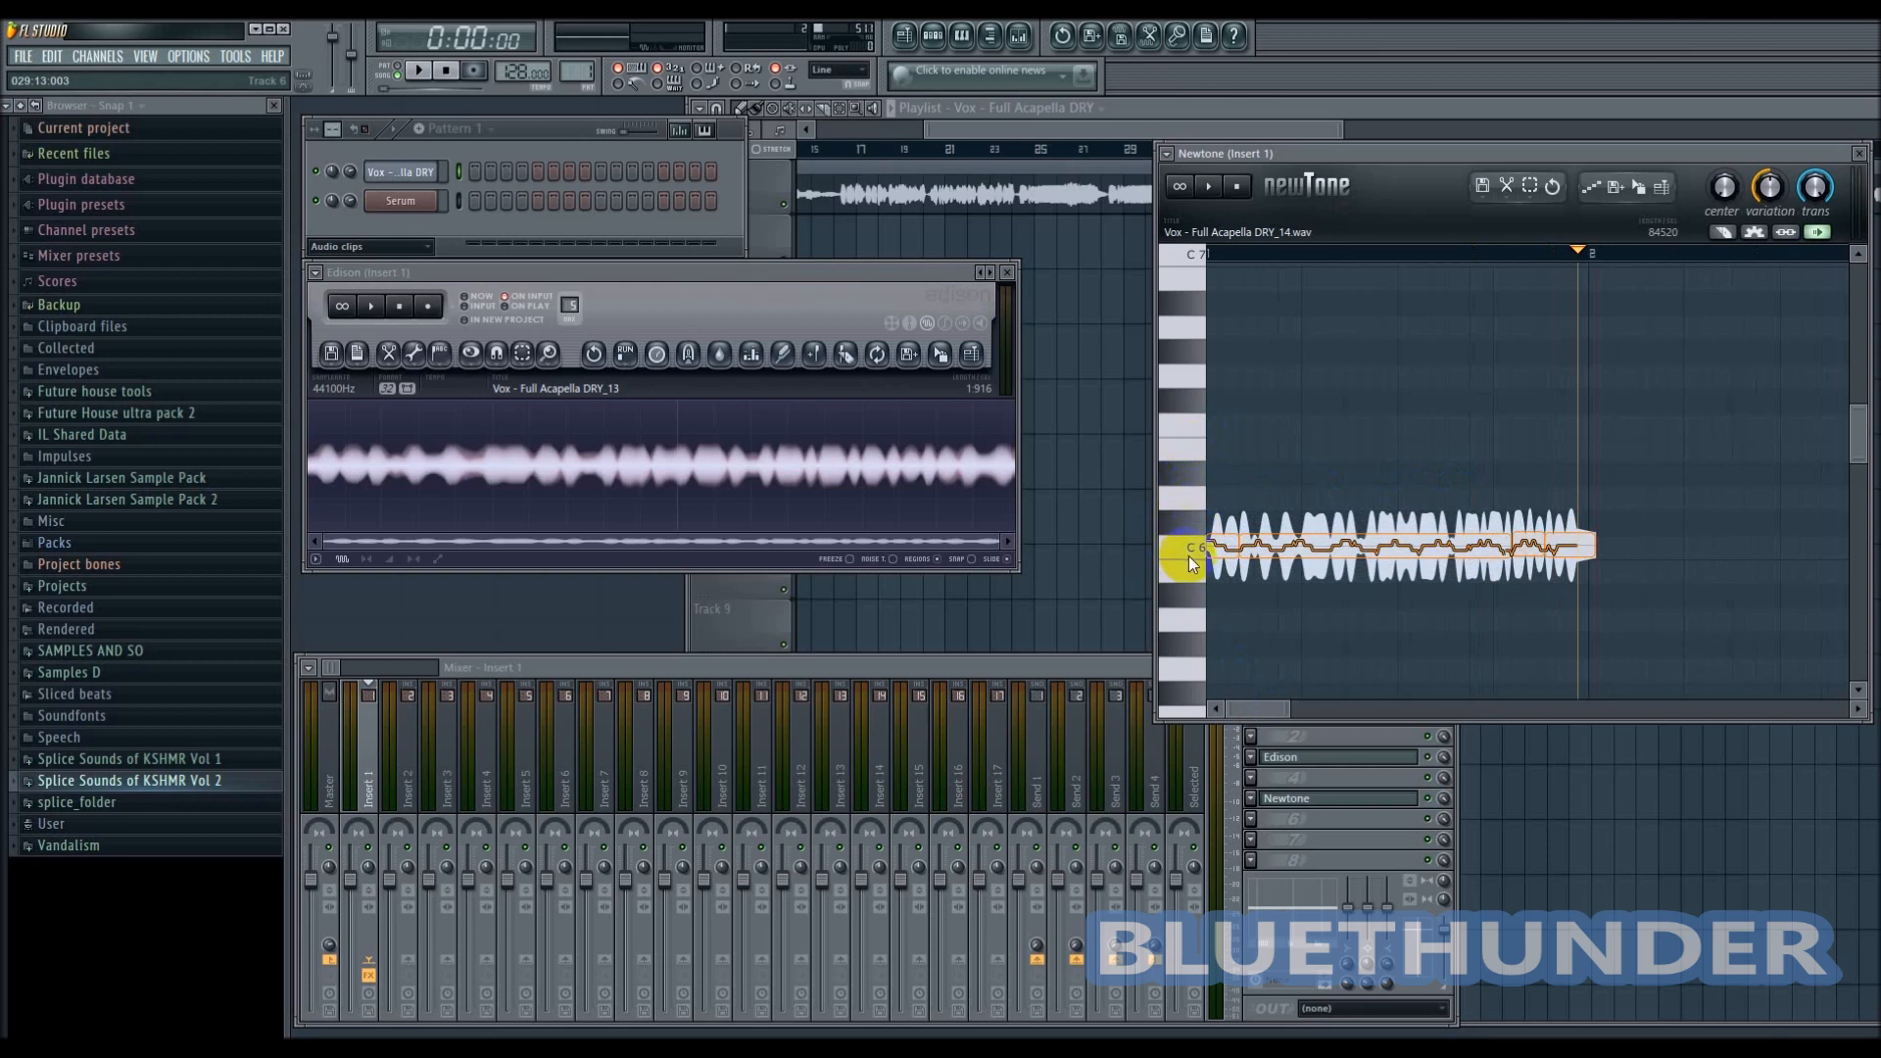
pyautogui.click(1190, 499)
pyautogui.click(1328, 454)
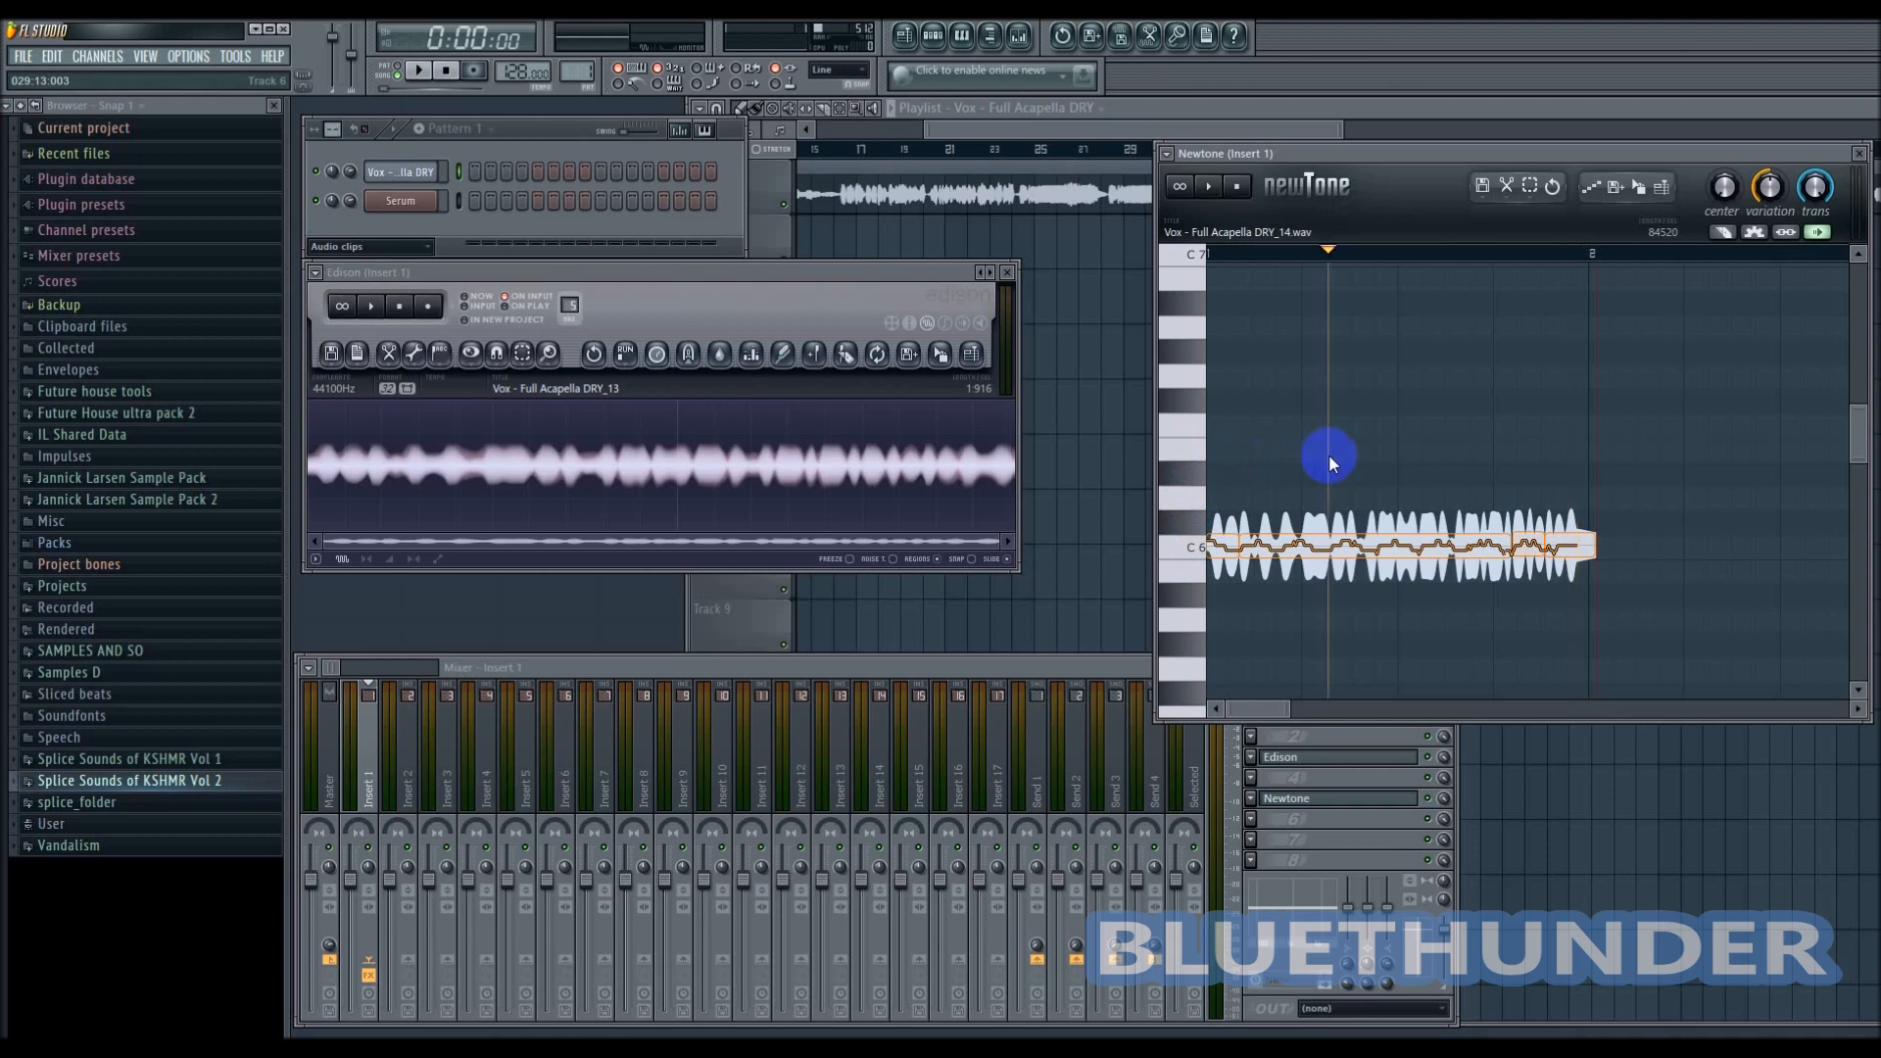
pyautogui.scroll(-3, 1326, 464)
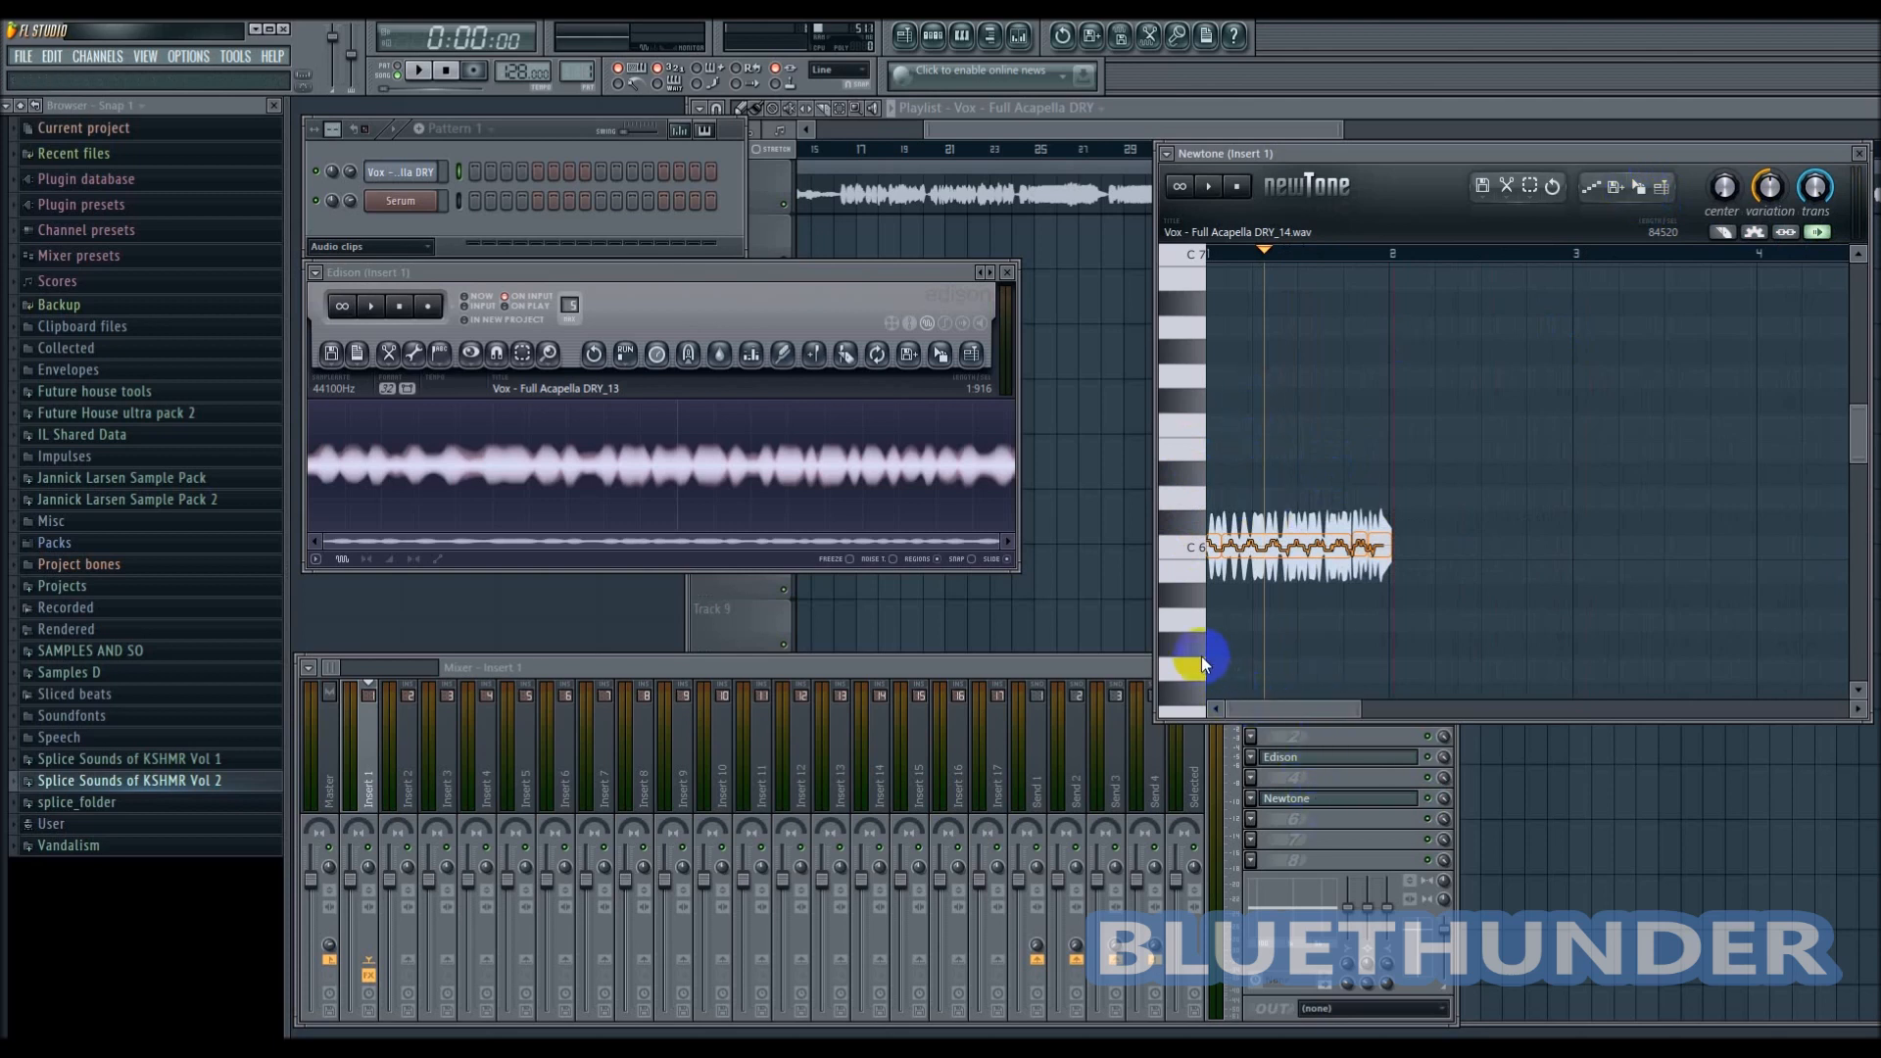
pyautogui.scroll(-3, 1201, 656)
pyautogui.scroll(2, 1224, 472)
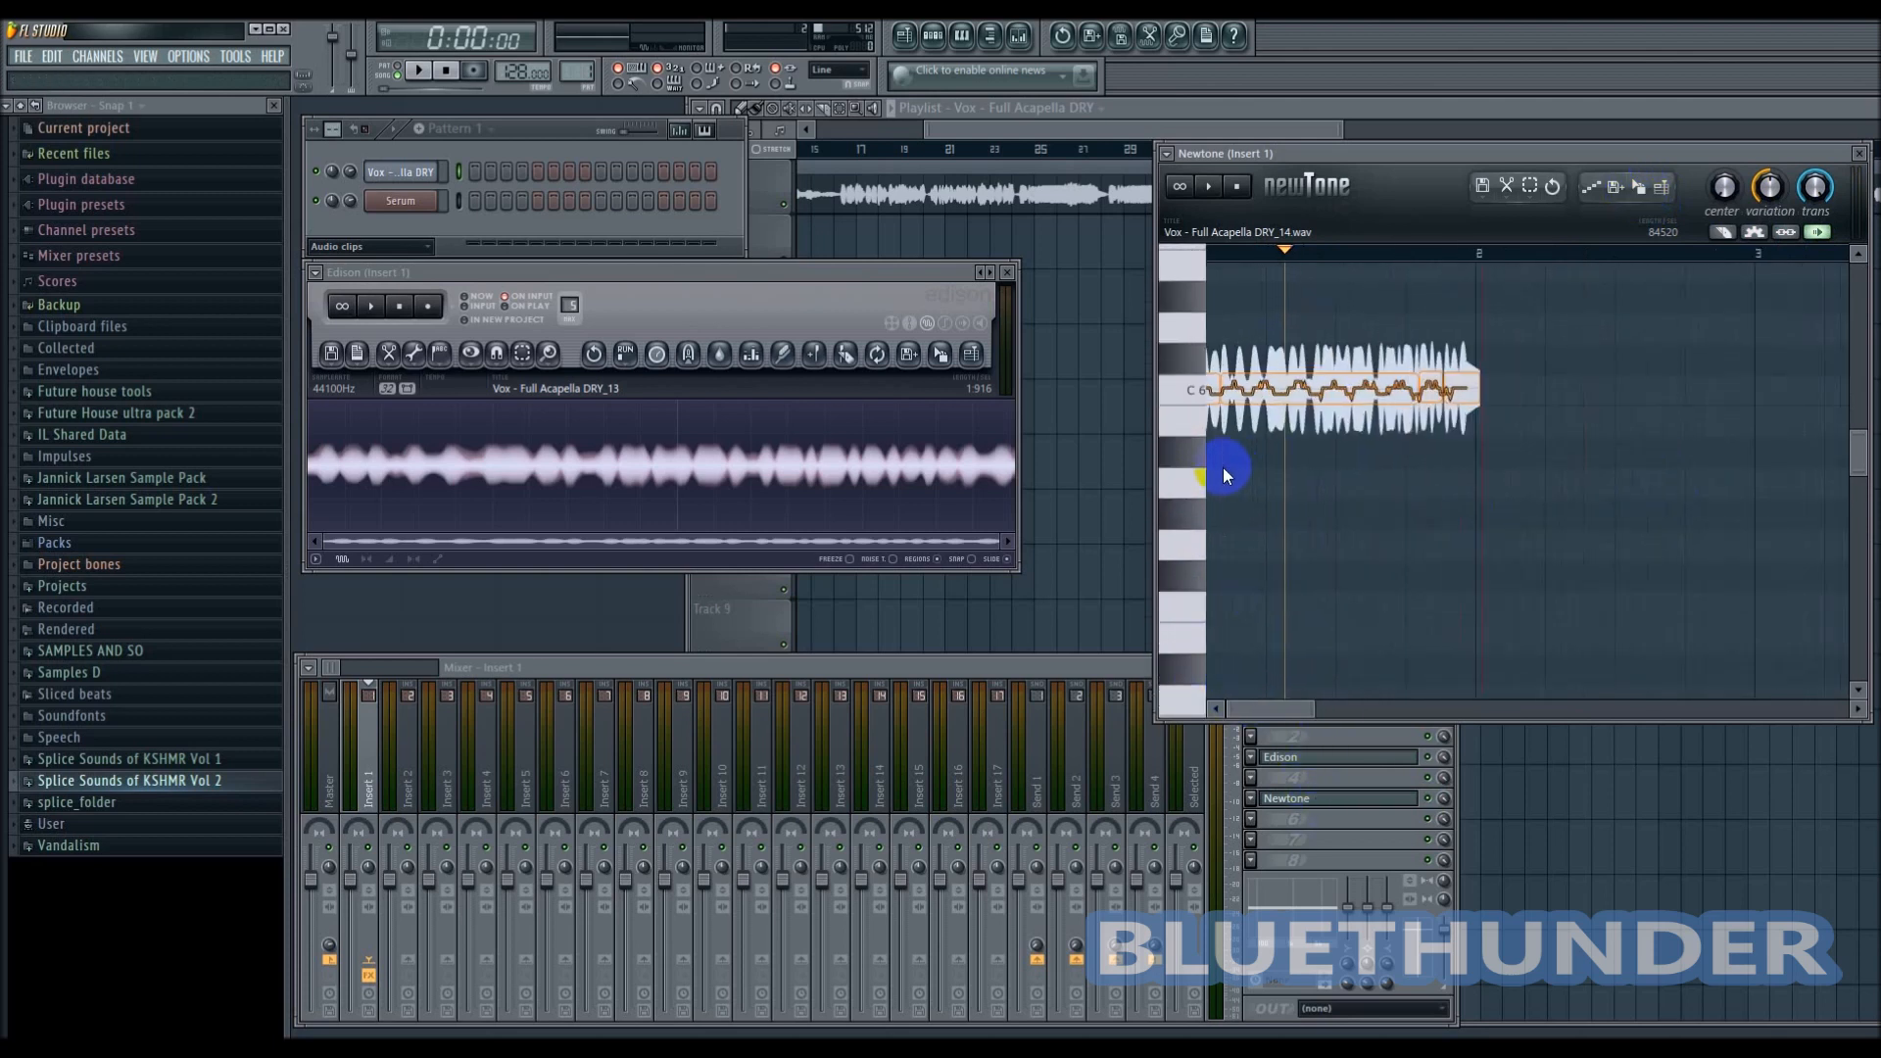
pyautogui.moveTo(1283, 705); pyautogui.dragTo(1213, 705)
pyautogui.scroll(2, 1196, 559)
pyautogui.scroll(2, 1237, 636)
pyautogui.scroll(2, 1237, 635)
pyautogui.click(1219, 705)
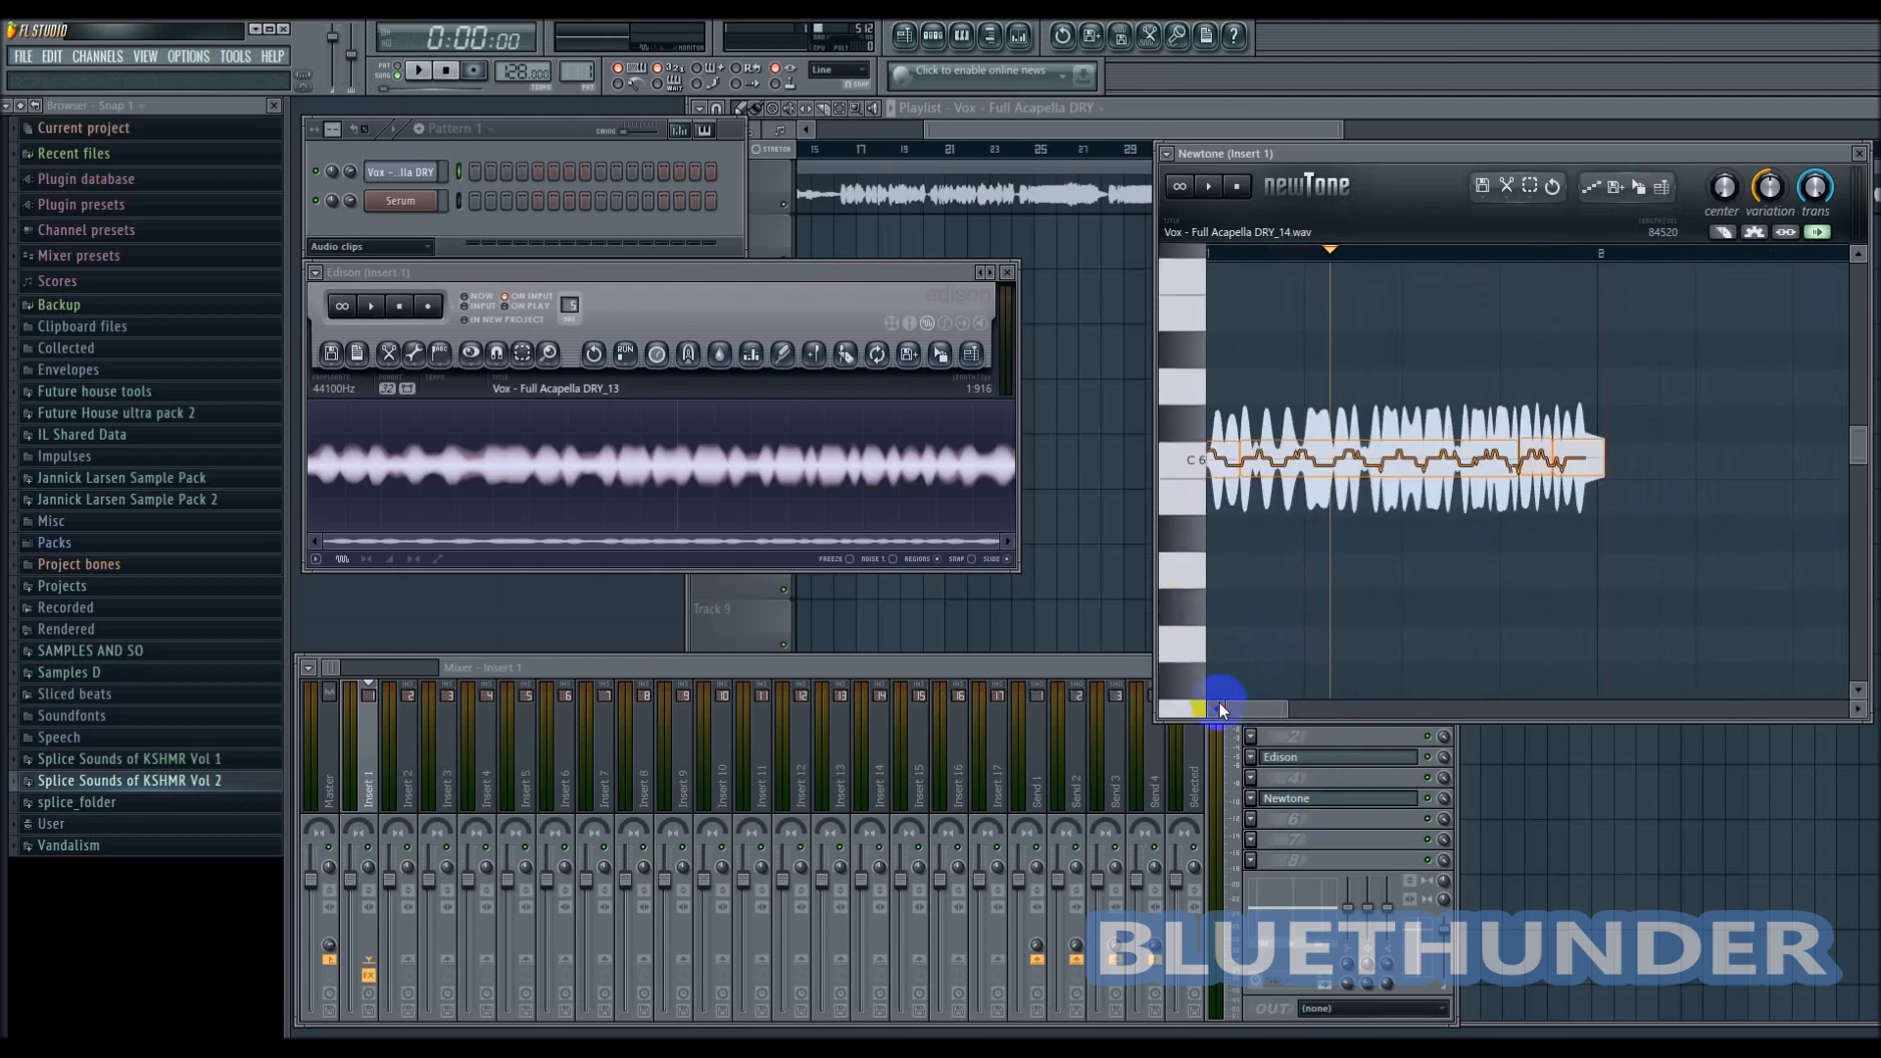
# - Send the C6 vocal from Newtone to the channel rack as a new sampler channel above Serum, and close Newtone
pyautogui.moveTo(1644, 176); pyautogui.dragTo(1630, 224)
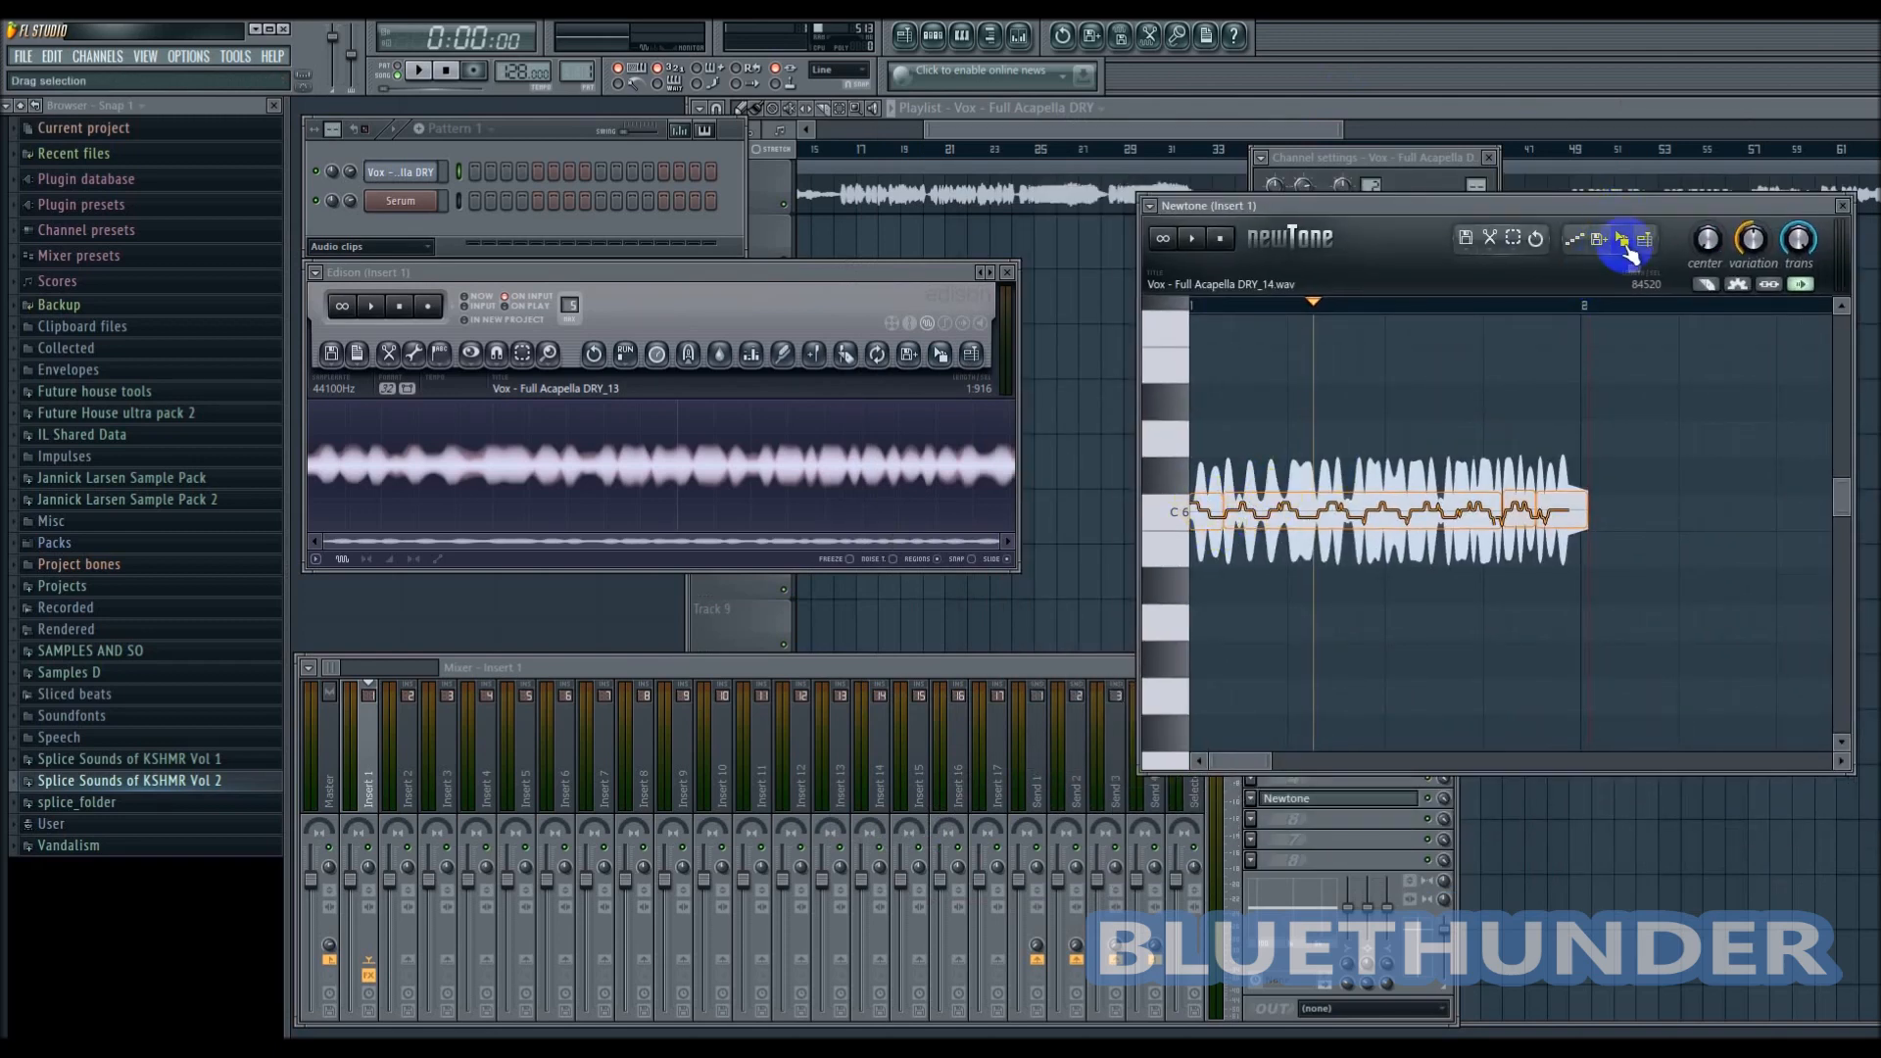
pyautogui.moveTo(1625, 243); pyautogui.dragTo(409, 190)
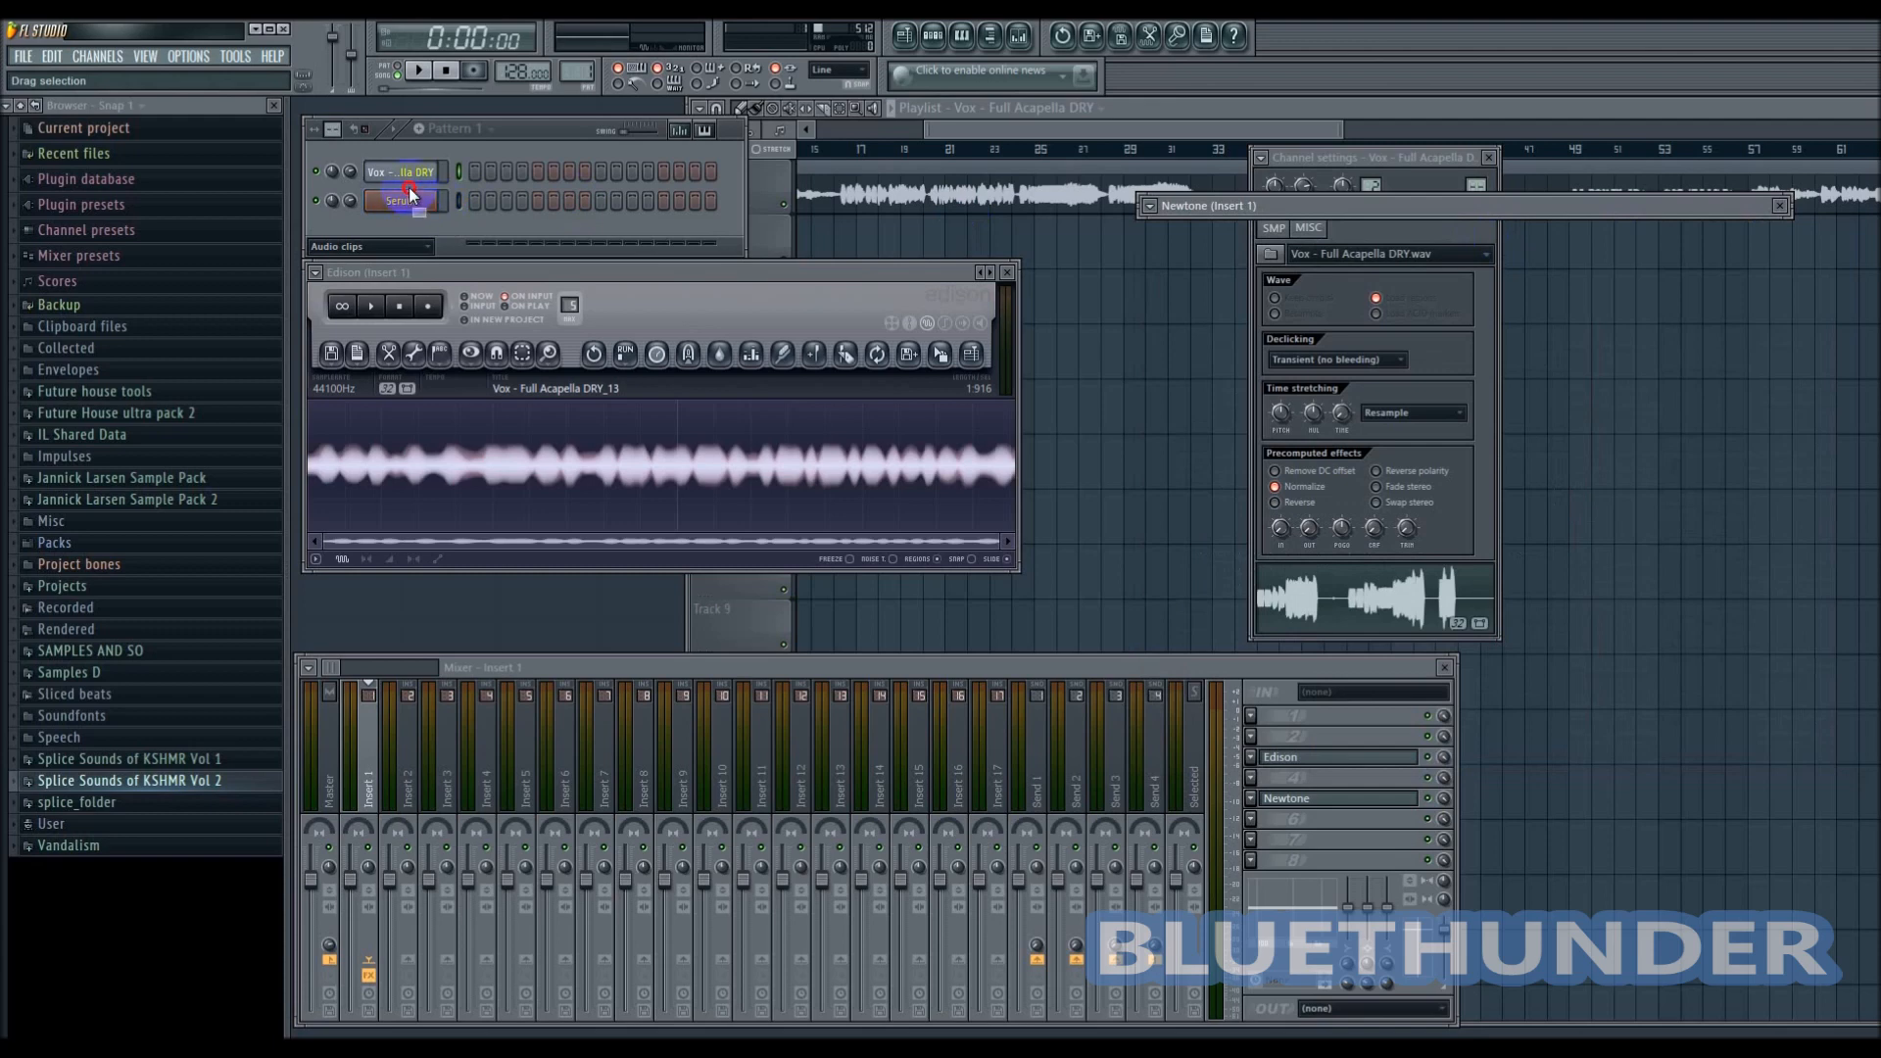
pyautogui.moveTo(409, 189); pyautogui.dragTo(409, 191)
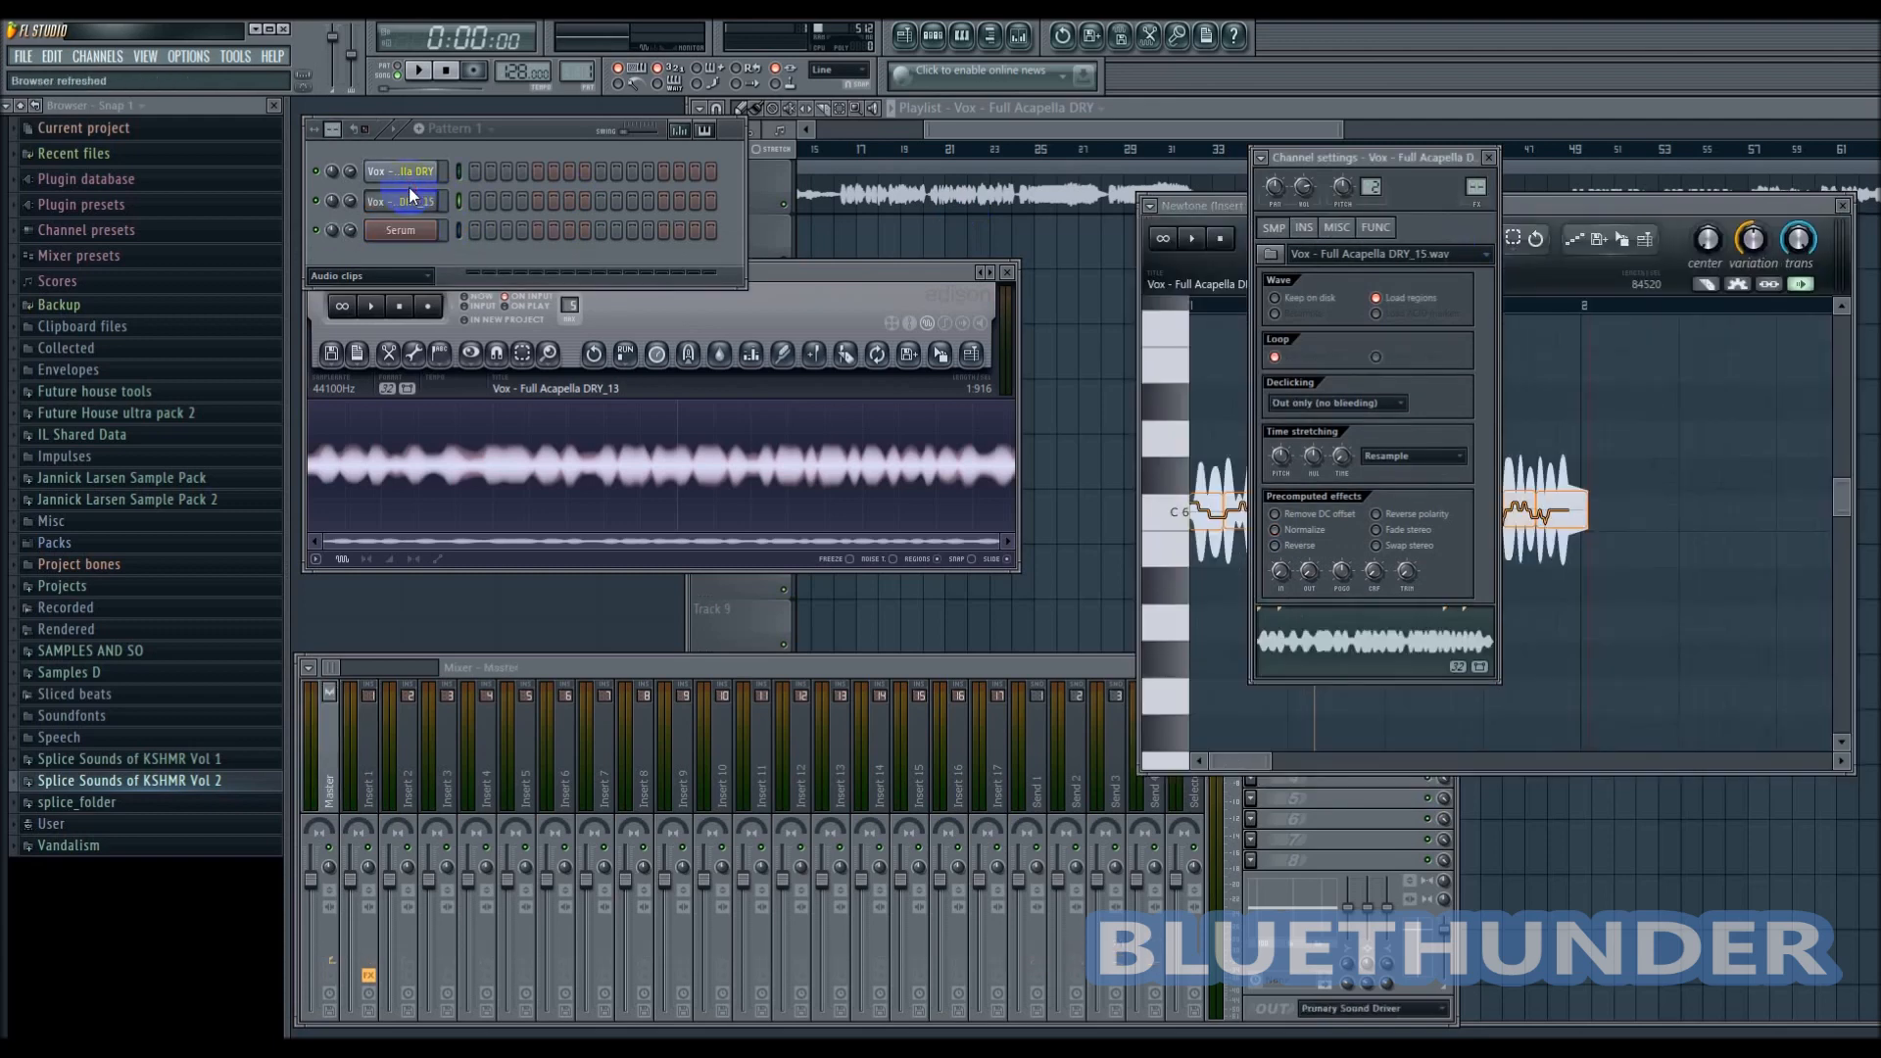
pyautogui.moveTo(1340, 165); pyautogui.dragTo(1060, 168)
pyautogui.moveTo(886, 272); pyautogui.dragTo(889, 306)
pyautogui.moveTo(1146, 167); pyautogui.dragTo(1630, 166)
pyautogui.click(1842, 206)
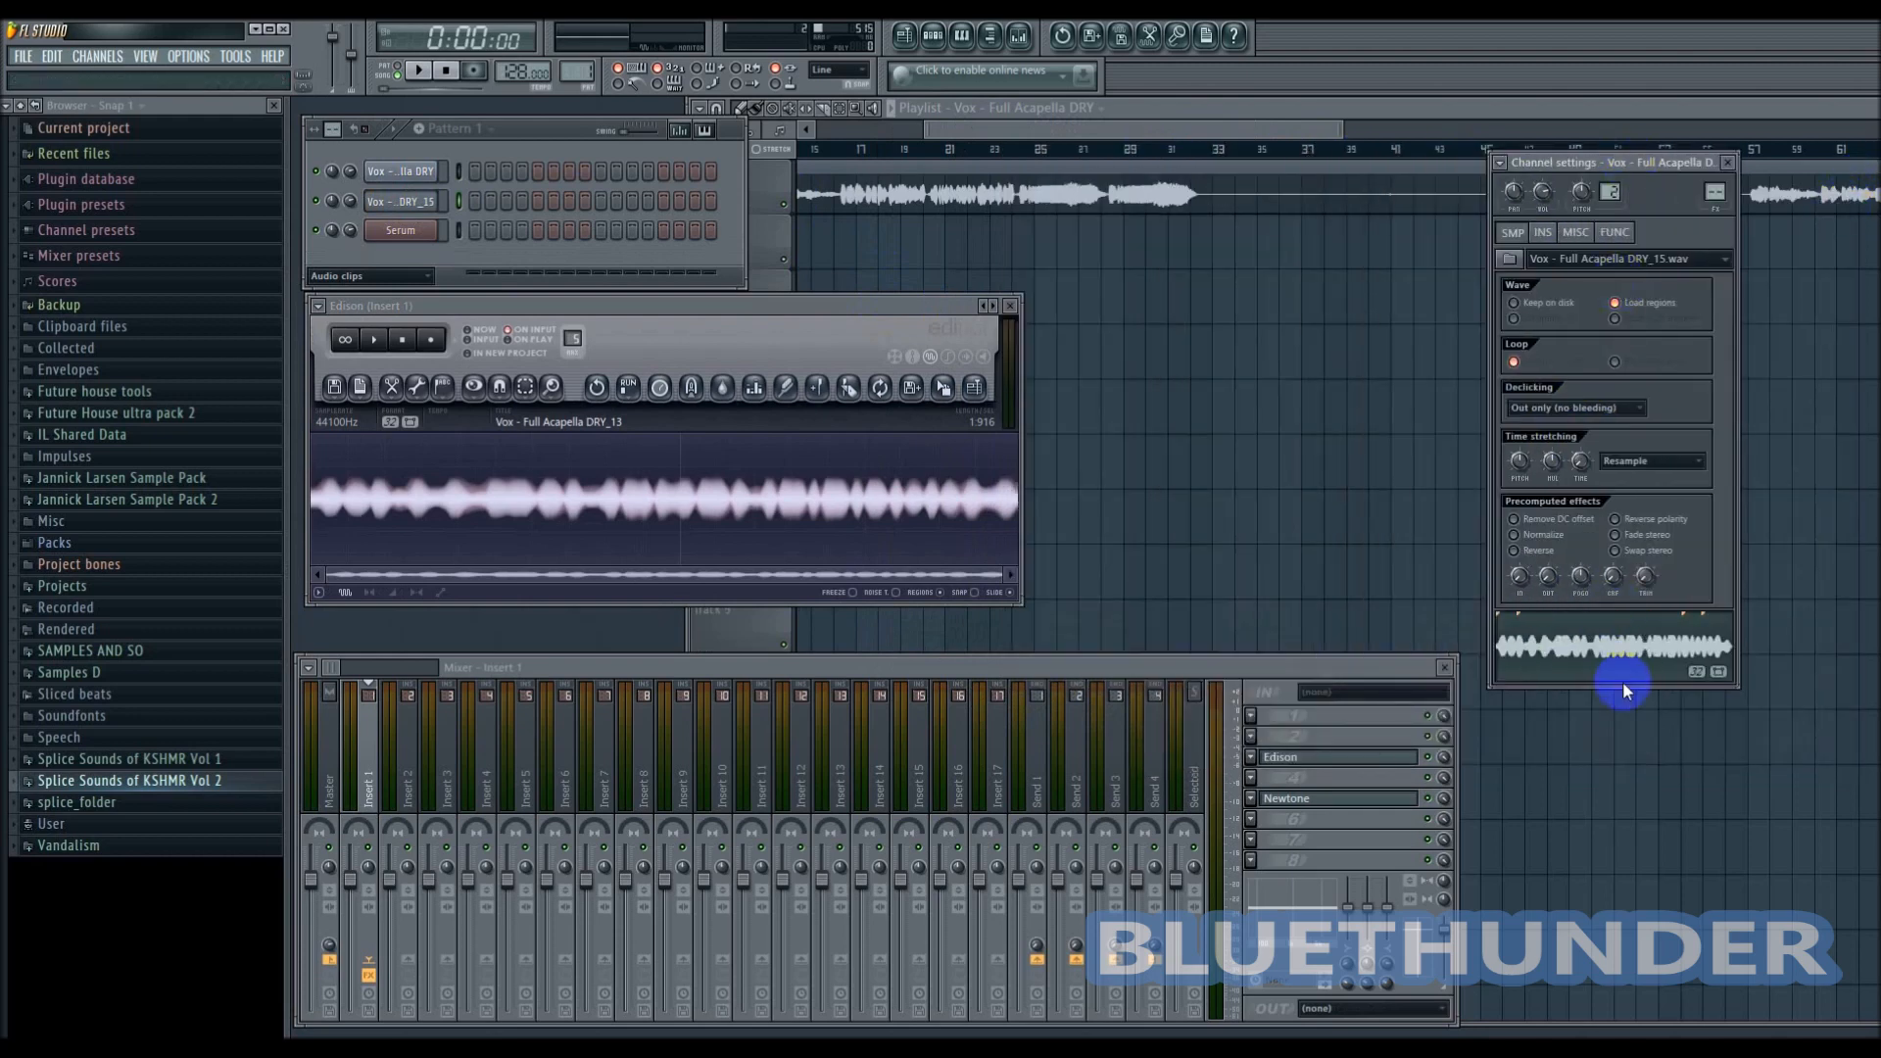
# - Open the piano roll of the new vocal channel and move its window clear of the channel rack
pyautogui.rightClick(433, 196)
pyautogui.click(486, 196)
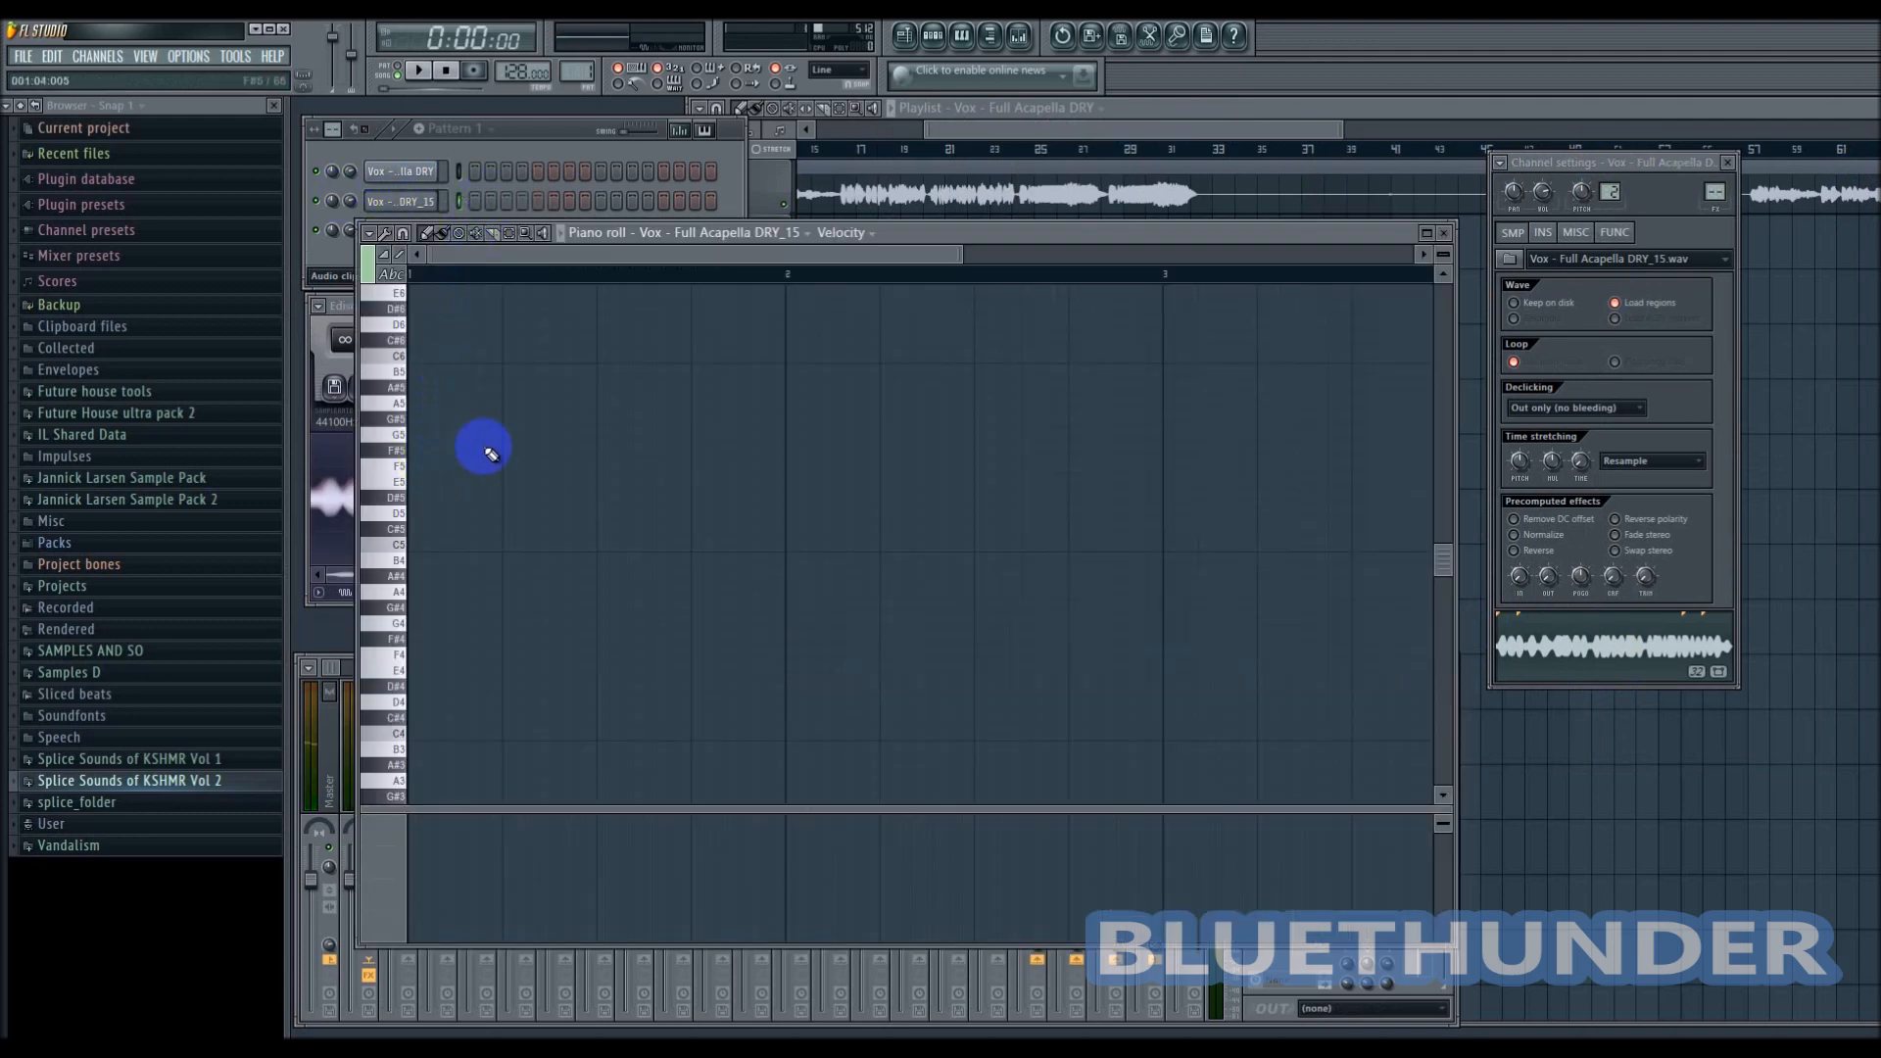
pyautogui.moveTo(950, 228); pyautogui.dragTo(1066, 204)
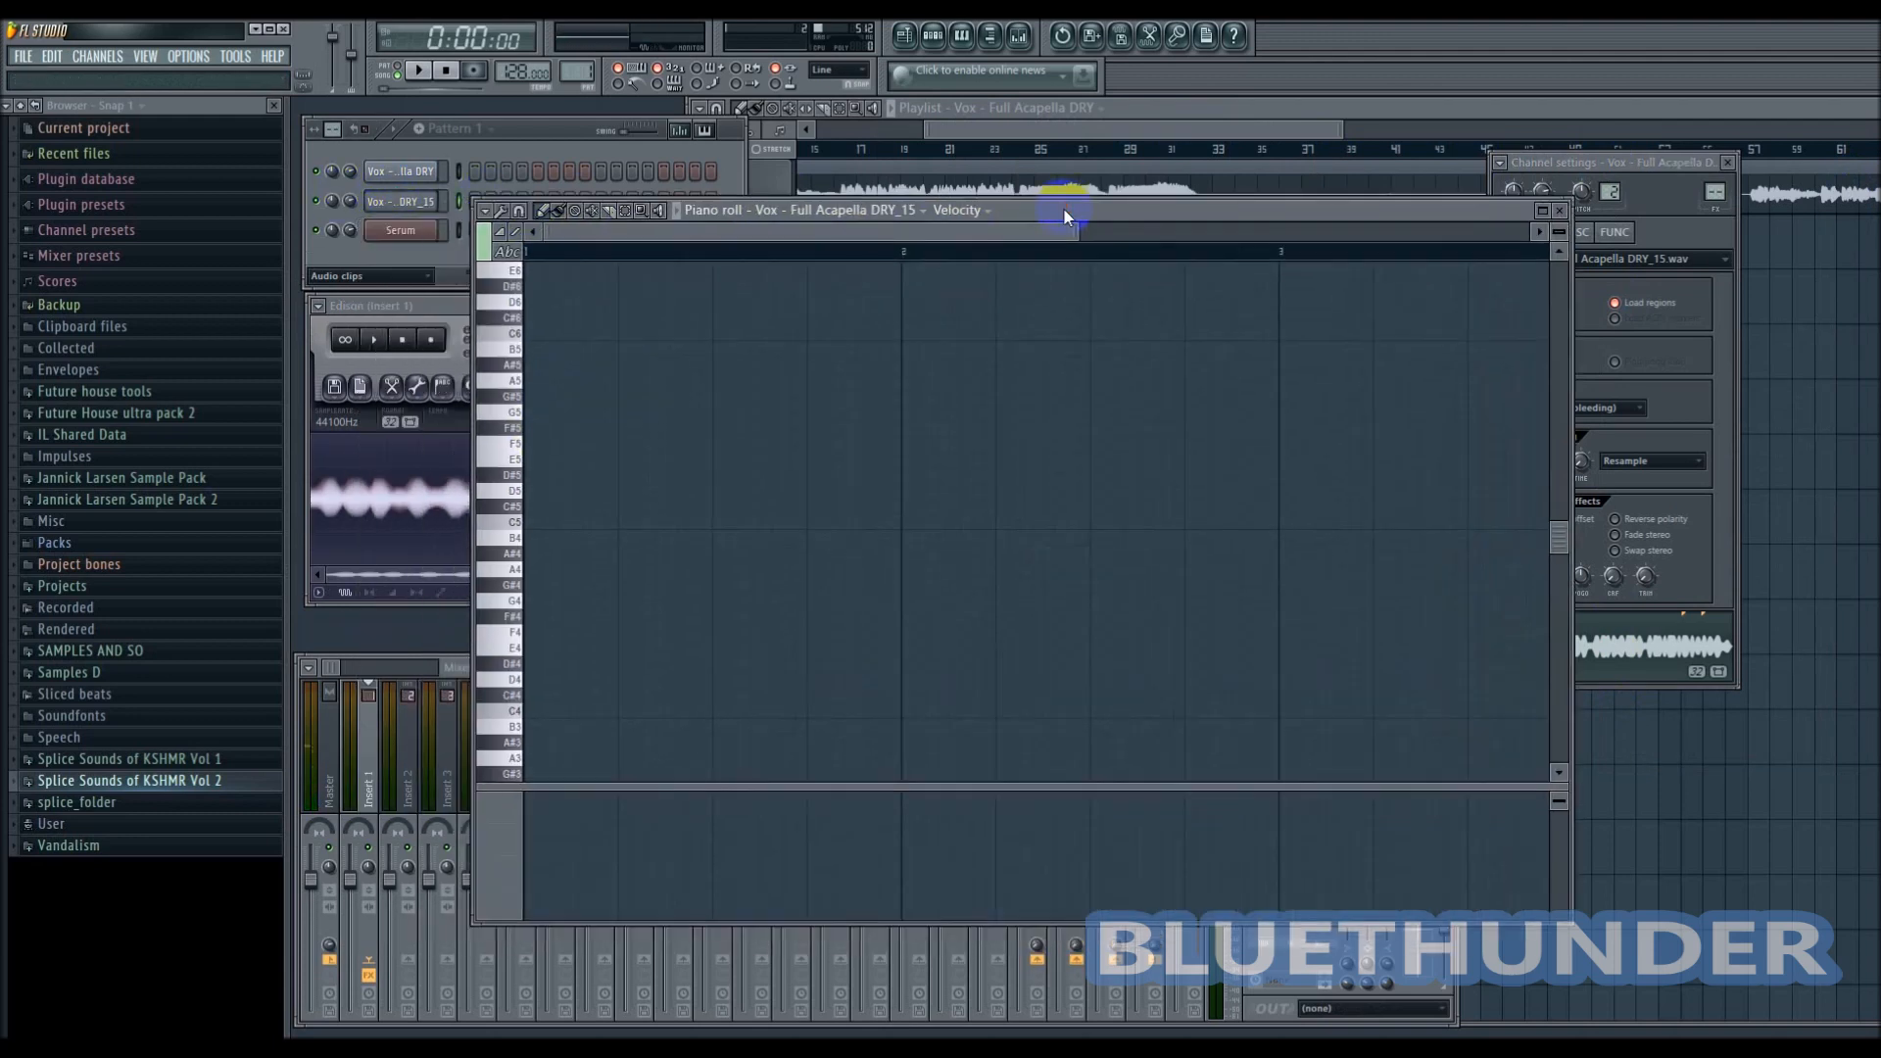
pyautogui.moveTo(898, 199); pyautogui.dragTo(1262, 207)
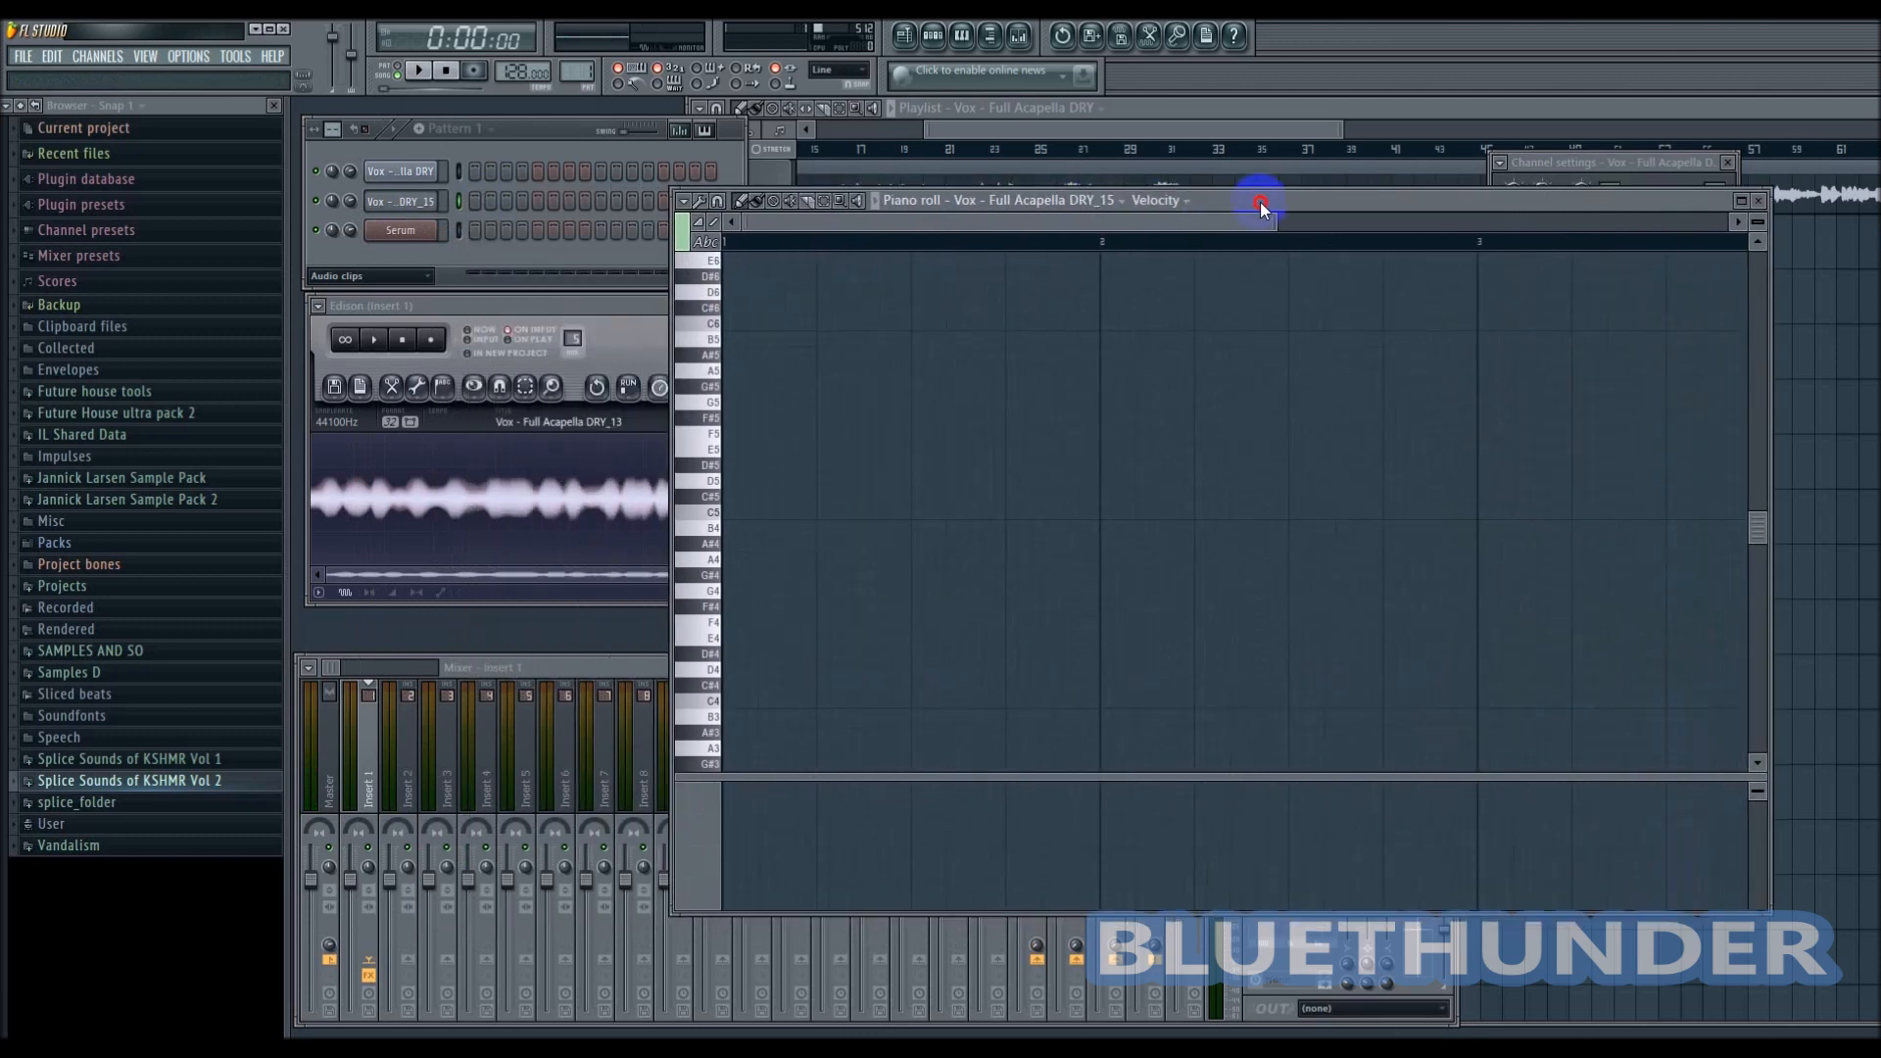
# - Audition the vocal sample on the piano roll keys from A5 up to C#6 and down to about G#4, leaving no note behind
pyautogui.click(713, 372)
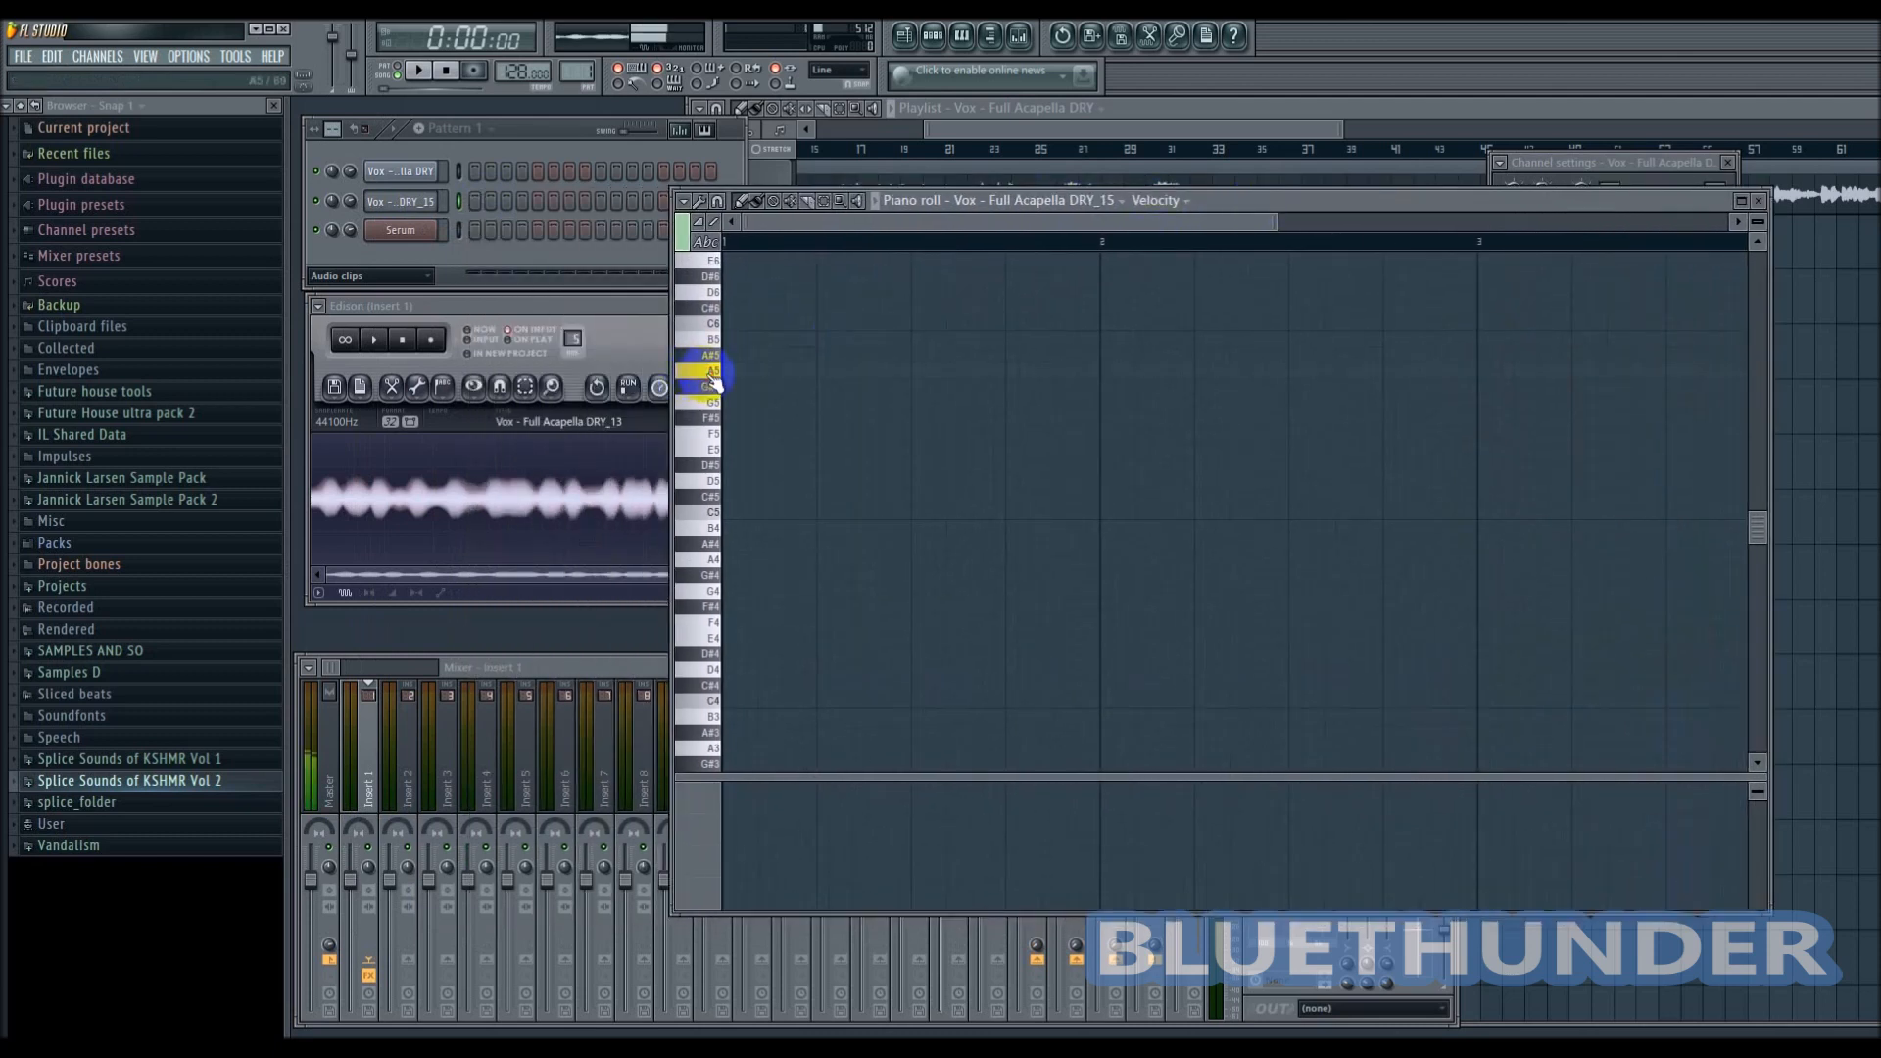
pyautogui.click(715, 339)
pyautogui.click(714, 320)
pyautogui.click(706, 307)
pyautogui.moveTo(705, 308)
pyautogui.mouseDown()
pyautogui.moveTo(706, 656)
pyautogui.moveTo(715, 578)
pyautogui.mouseUp()
pyautogui.click(736, 570)
pyautogui.rightClick(739, 574)
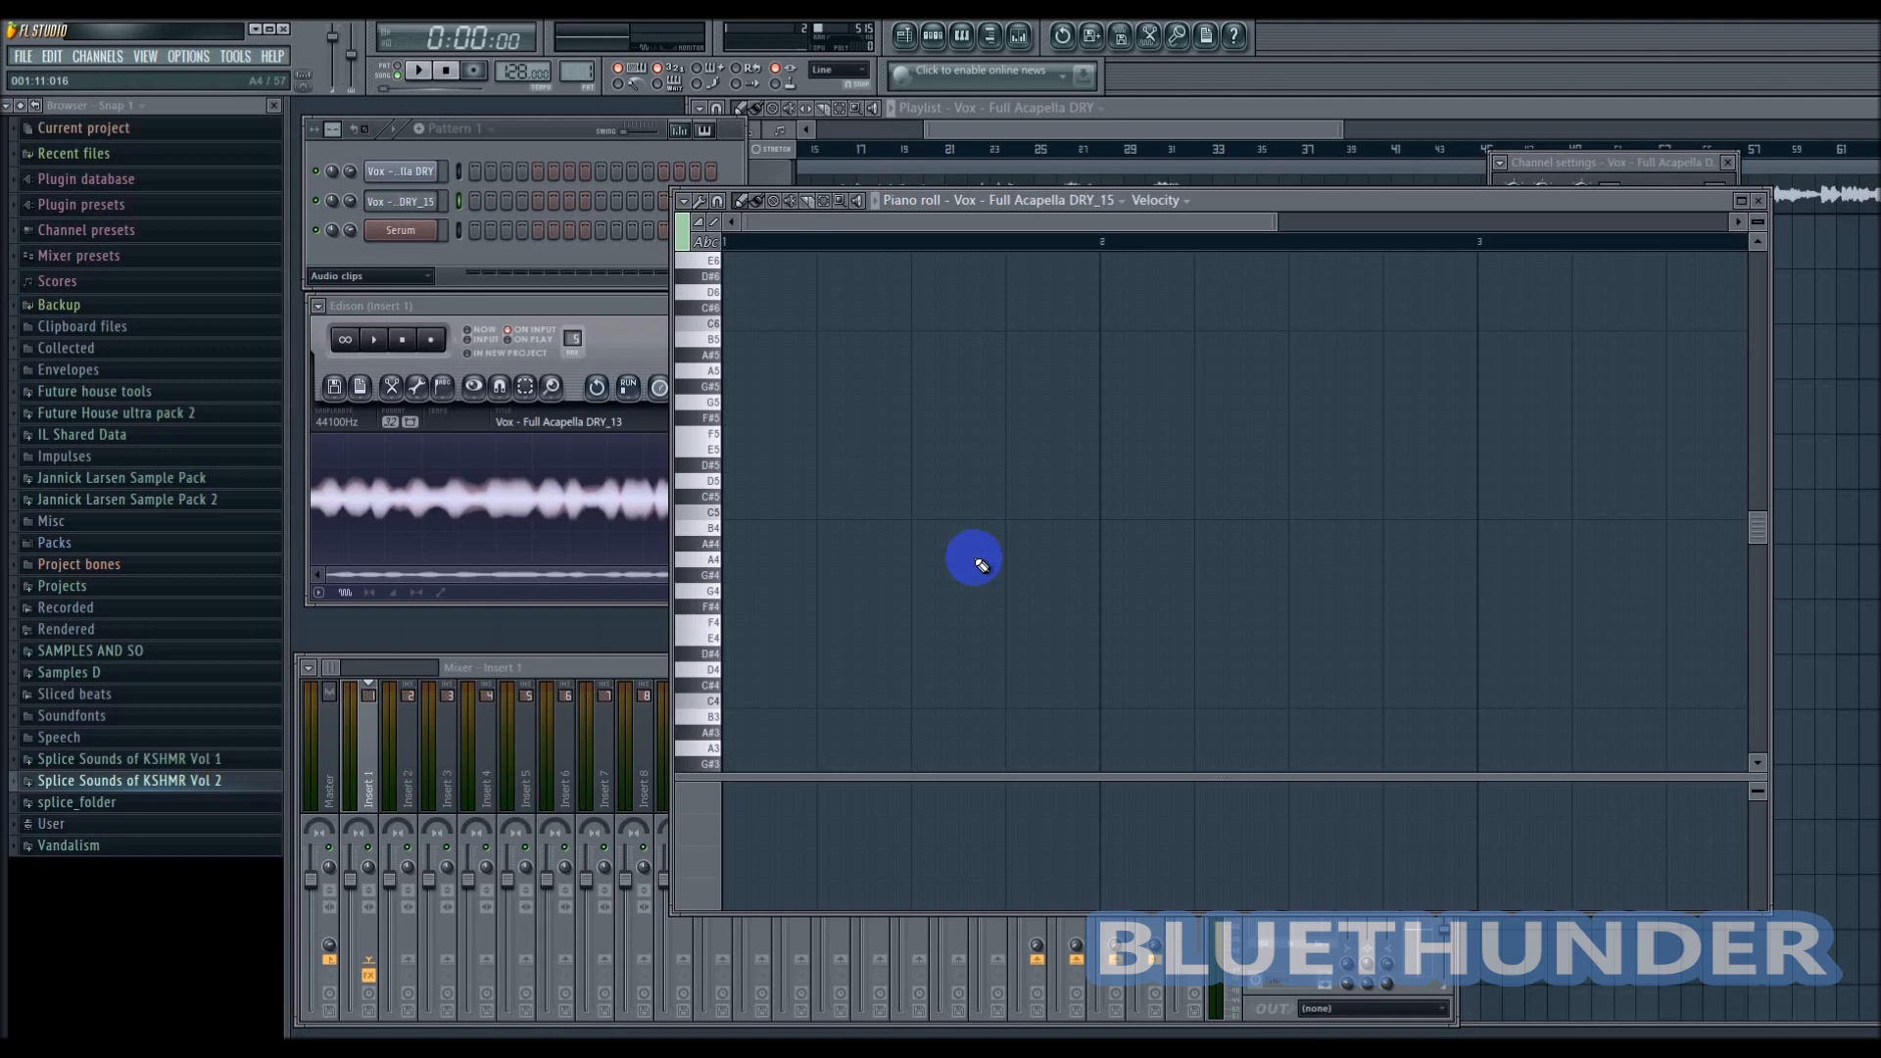
# - Bring up the vocal channel's settings and play its sample several times from the waveform preview
pyautogui.click(1578, 162)
pyautogui.click(1557, 654)
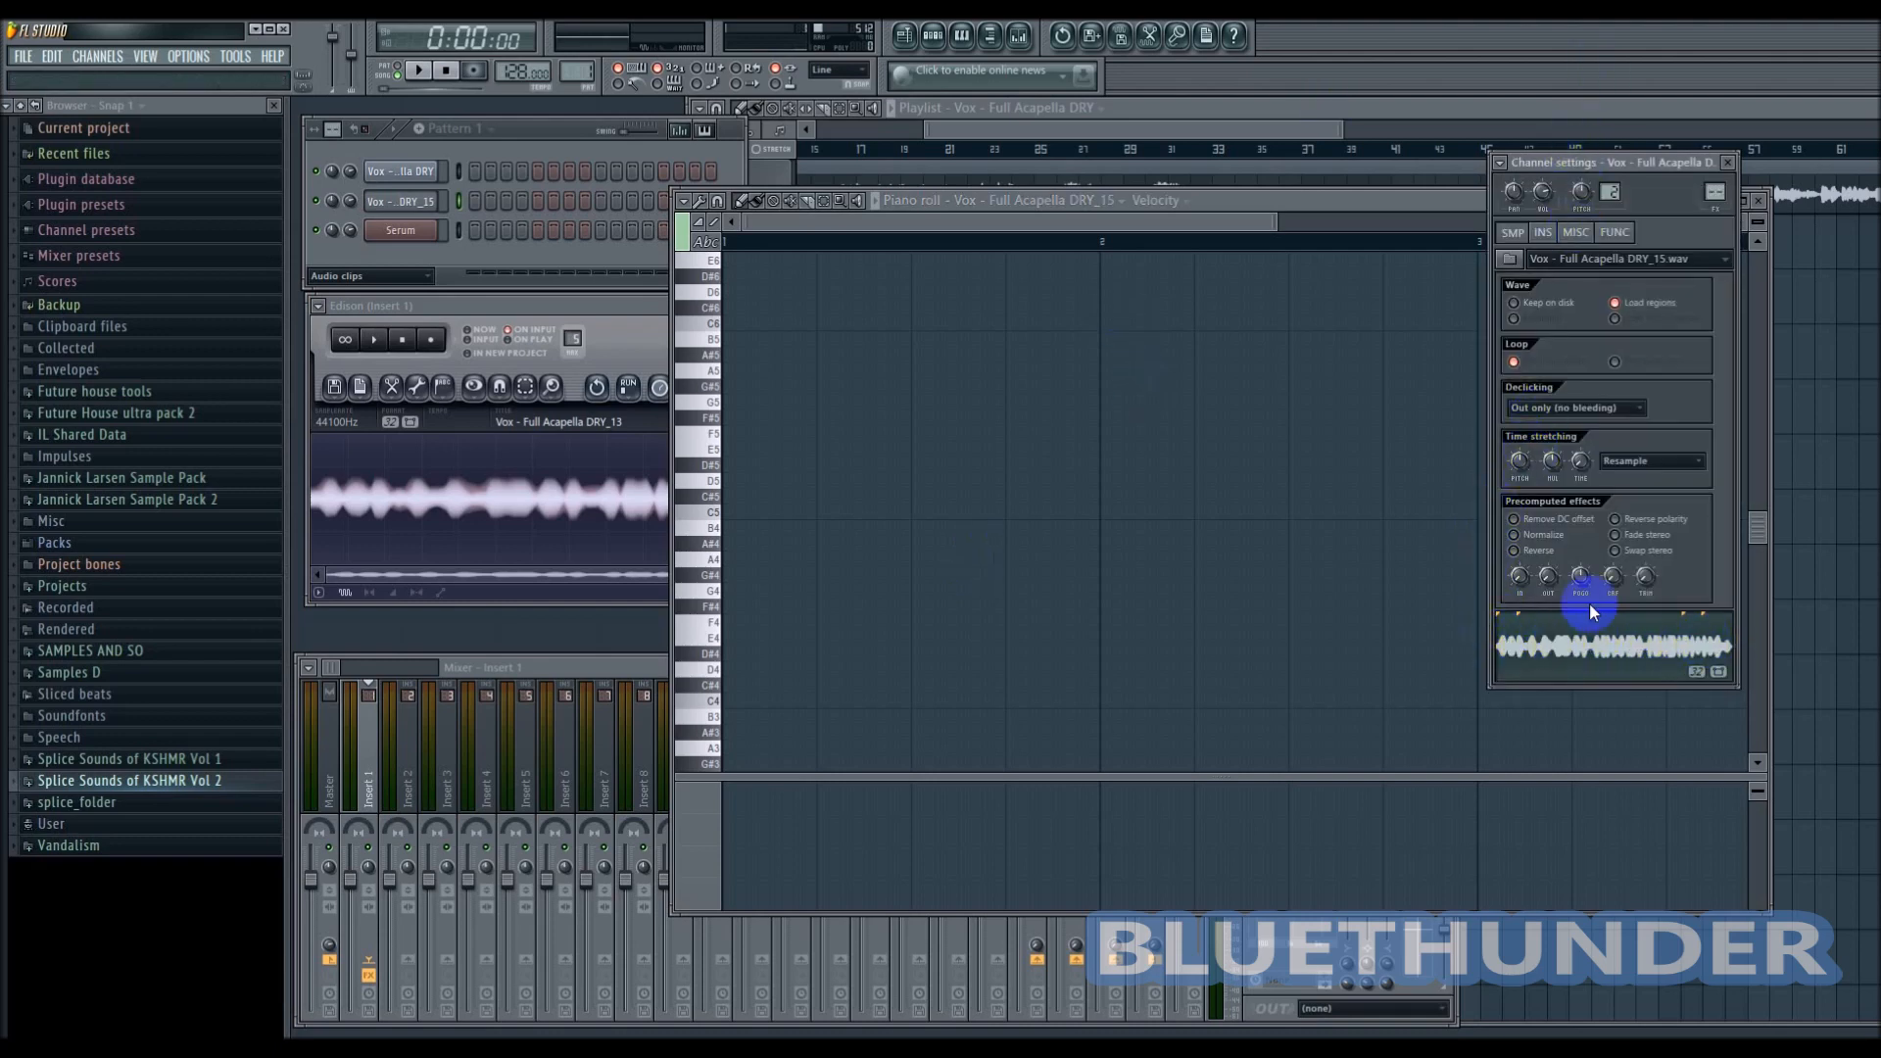
pyautogui.click(1599, 664)
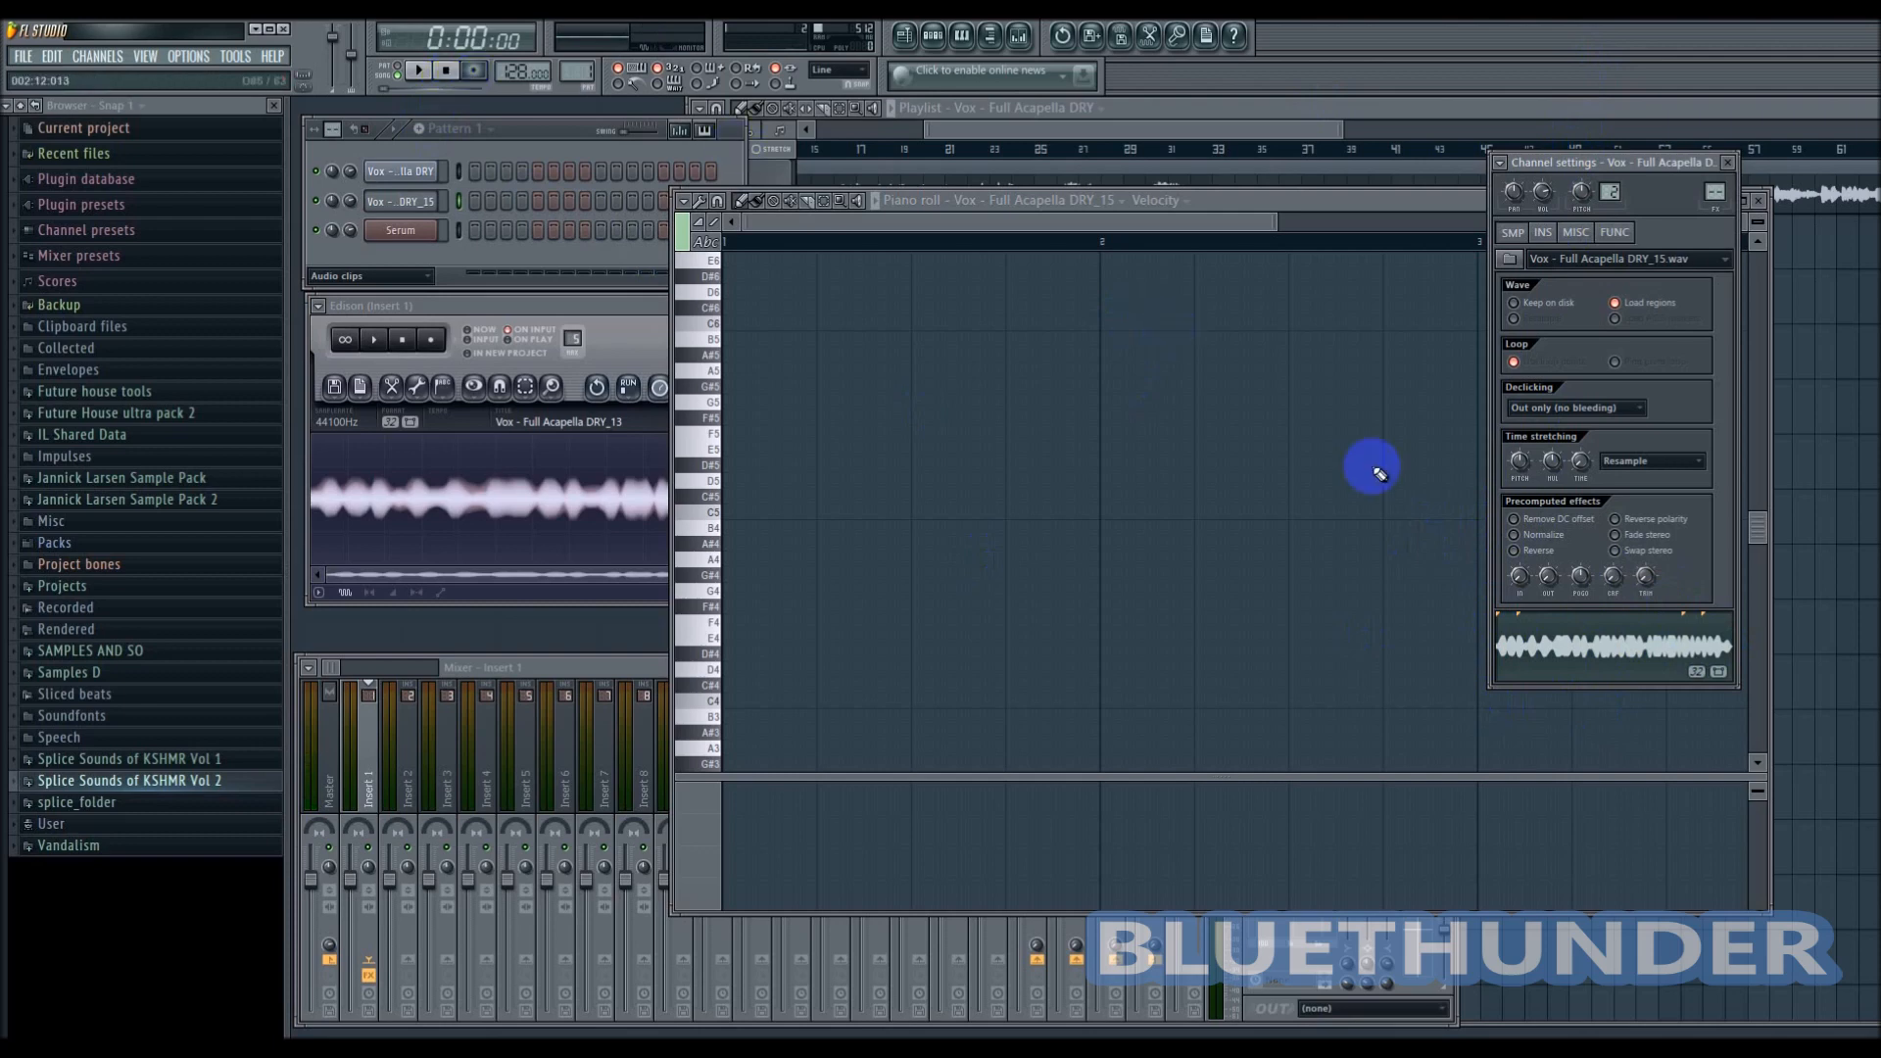
pyautogui.click(1551, 663)
pyautogui.click(1508, 662)
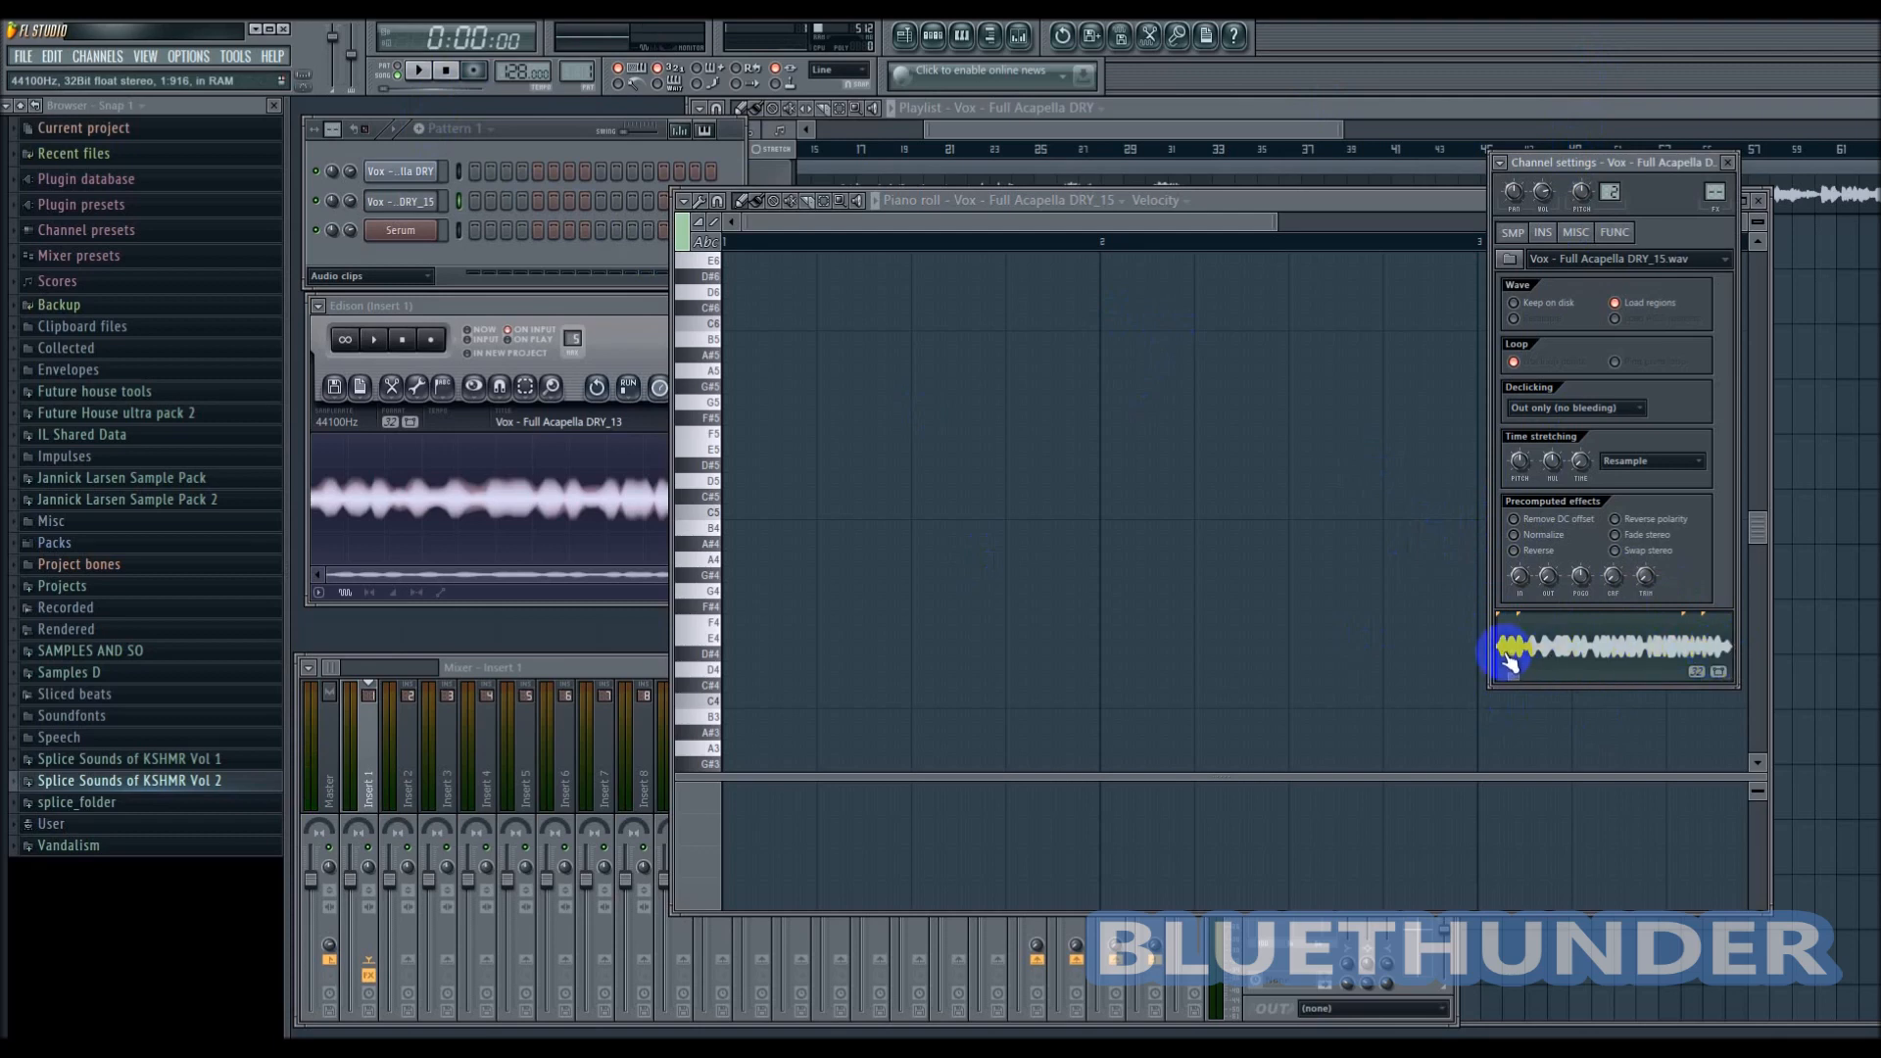
# - Load the vocal channel's sample into Edison and arrange the windows so Edison and the channel settings are both uncovered
pyautogui.moveTo(1509, 662); pyautogui.dragTo(1168, 582)
pyautogui.moveTo(1632, 167); pyautogui.dragTo(923, 272)
pyautogui.moveTo(1327, 199); pyautogui.dragTo(1783, 294)
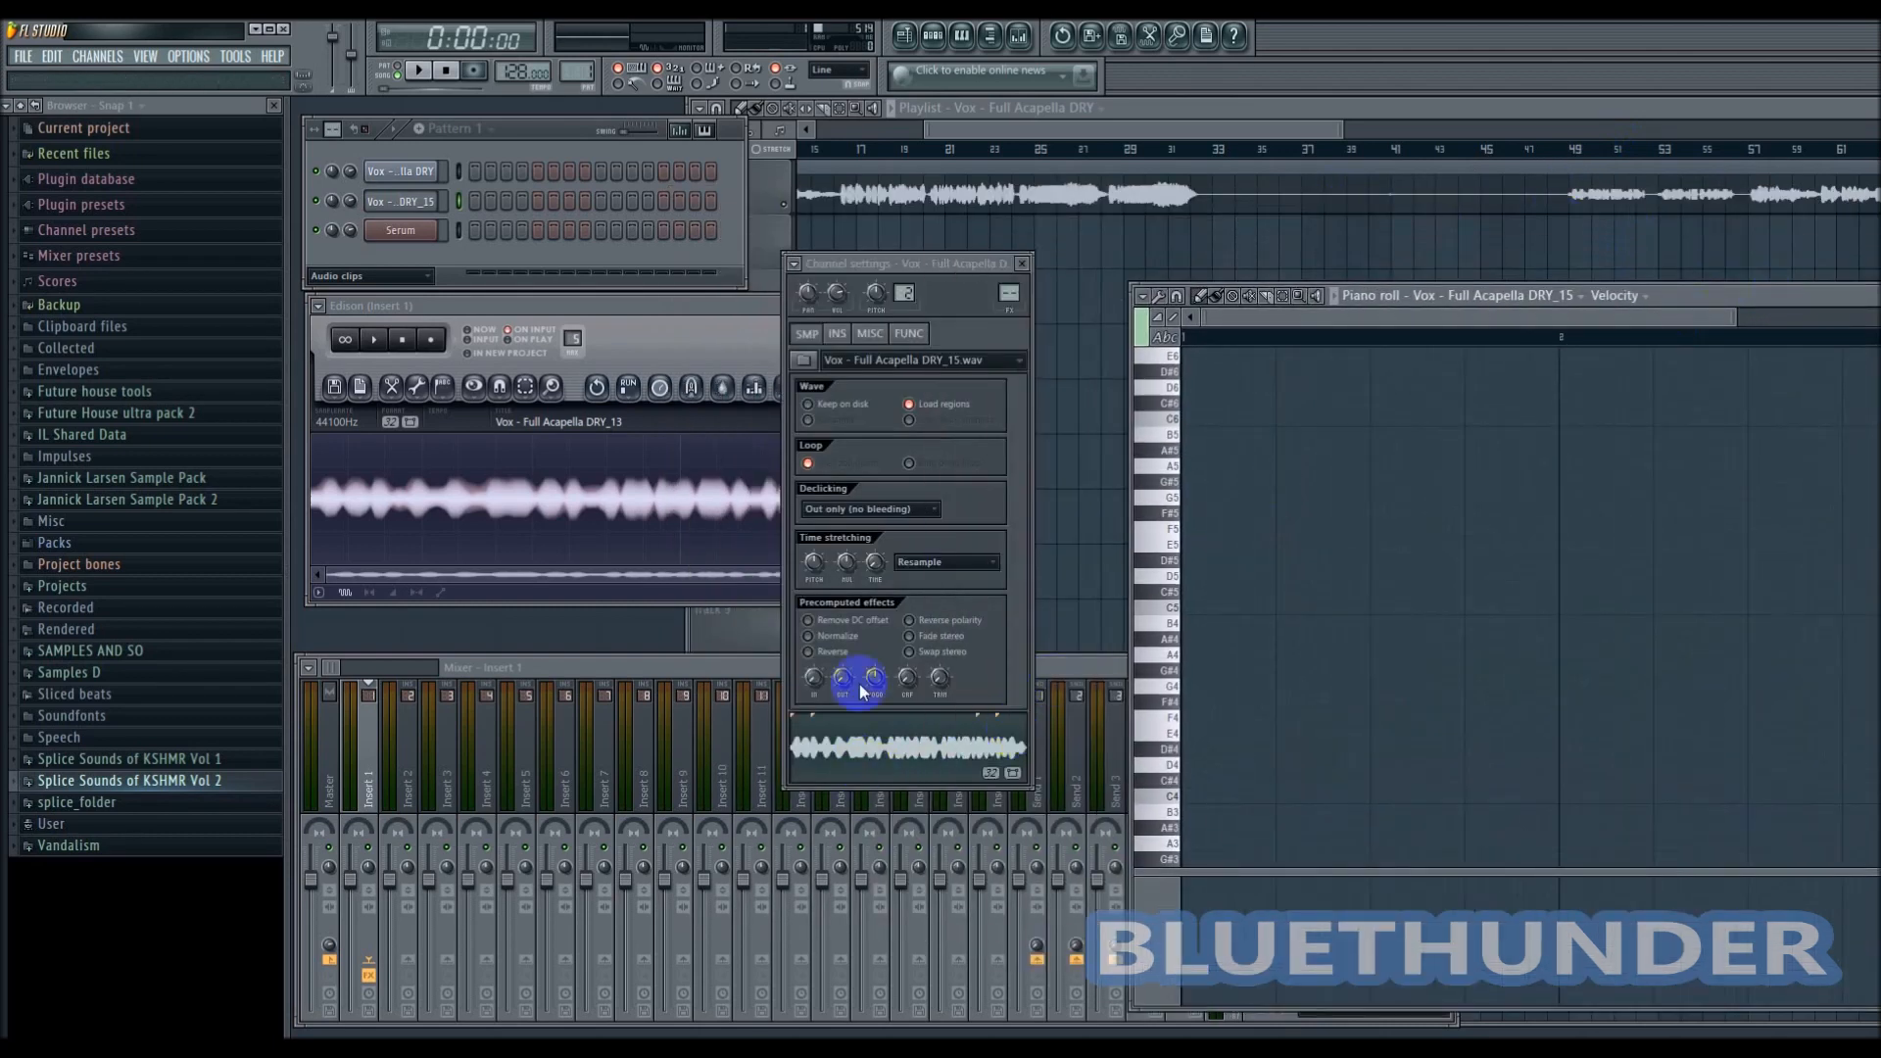
pyautogui.moveTo(913, 266); pyautogui.dragTo(1075, 201)
pyautogui.moveTo(1056, 668); pyautogui.dragTo(627, 500)
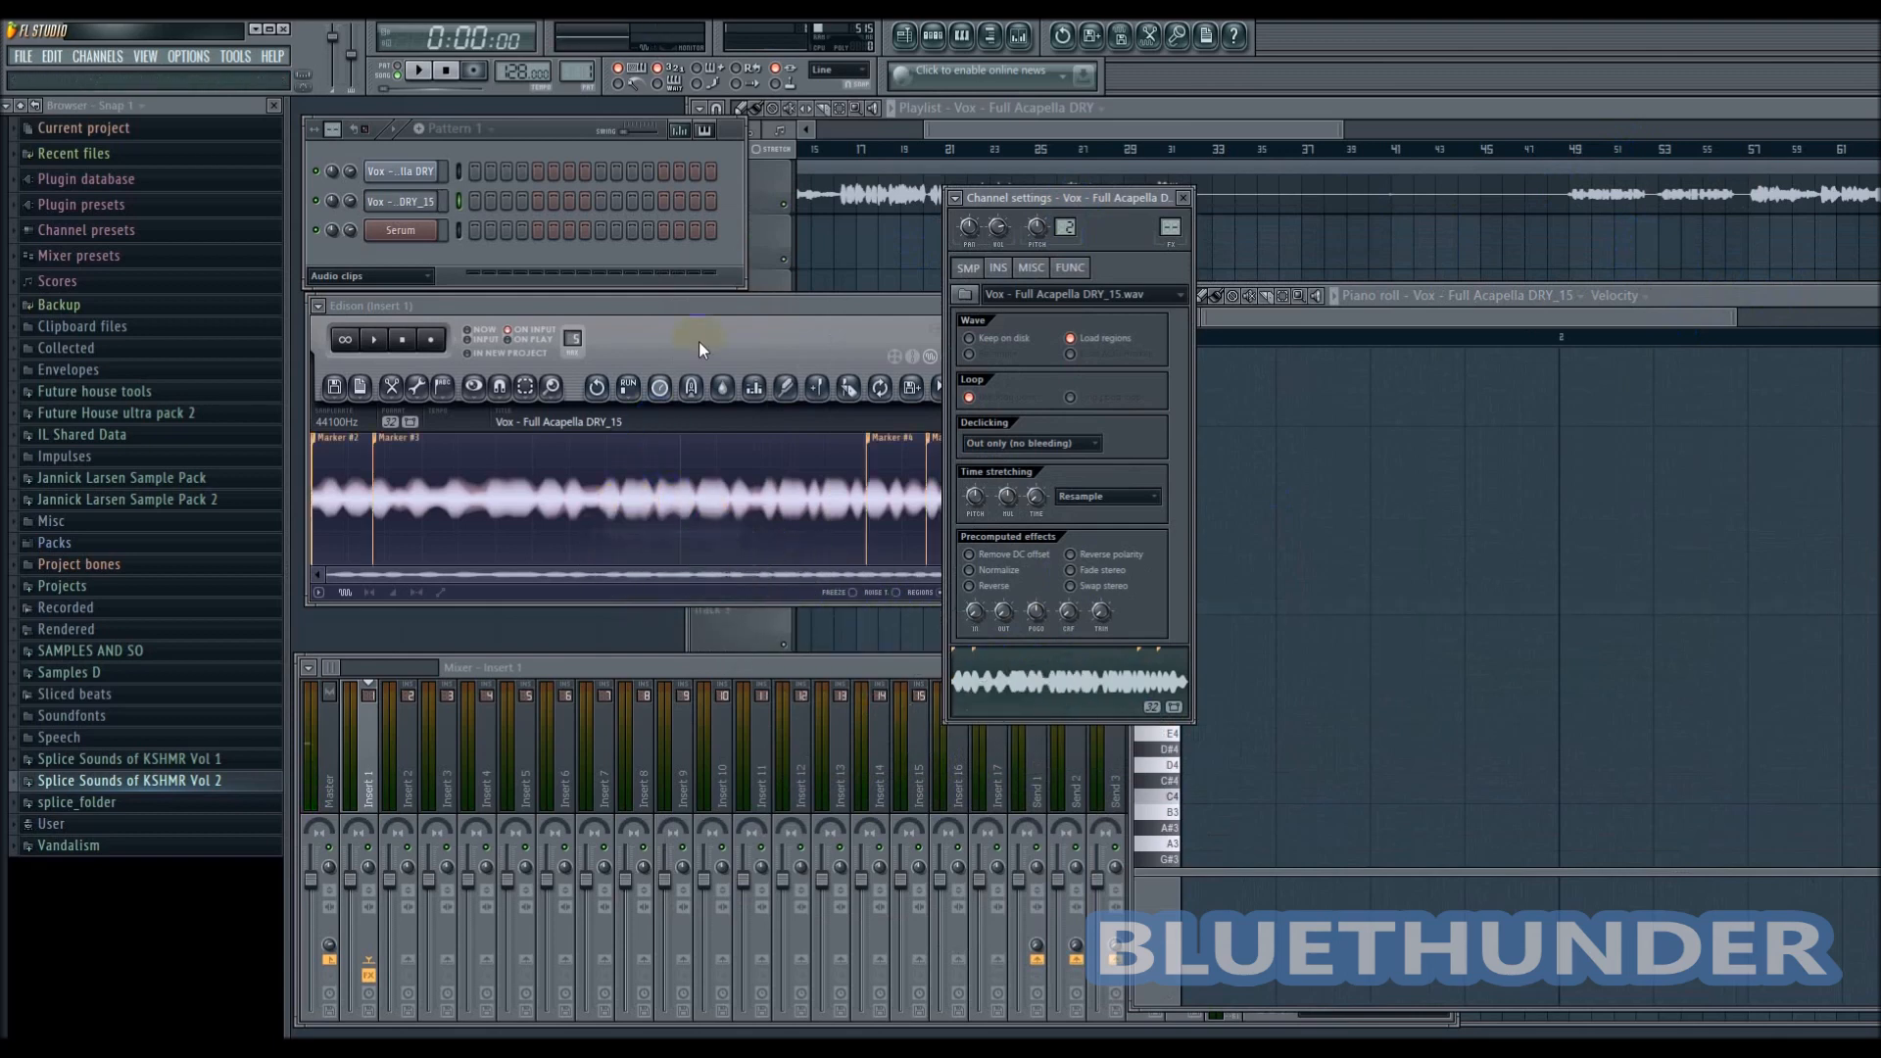
pyautogui.click(705, 307)
pyautogui.moveTo(705, 308); pyautogui.dragTo(726, 303)
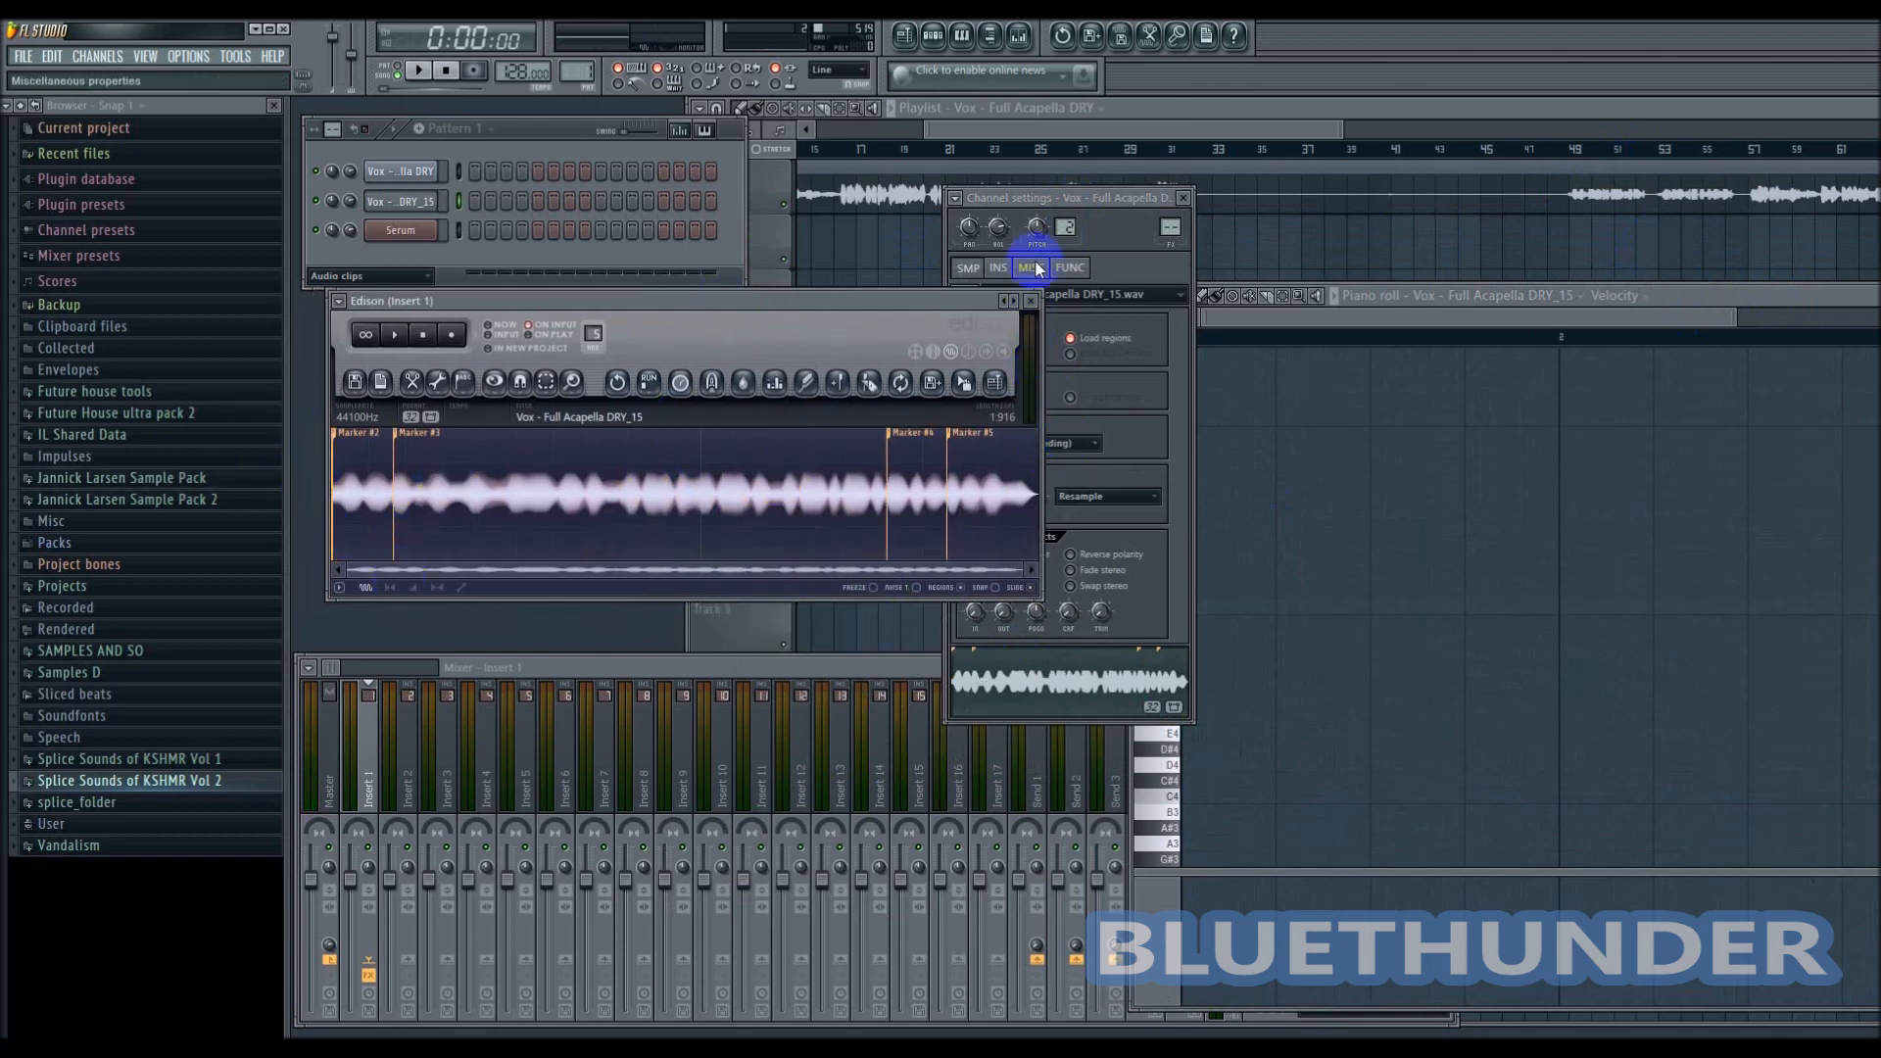
pyautogui.moveTo(1080, 202); pyautogui.dragTo(1348, 188)
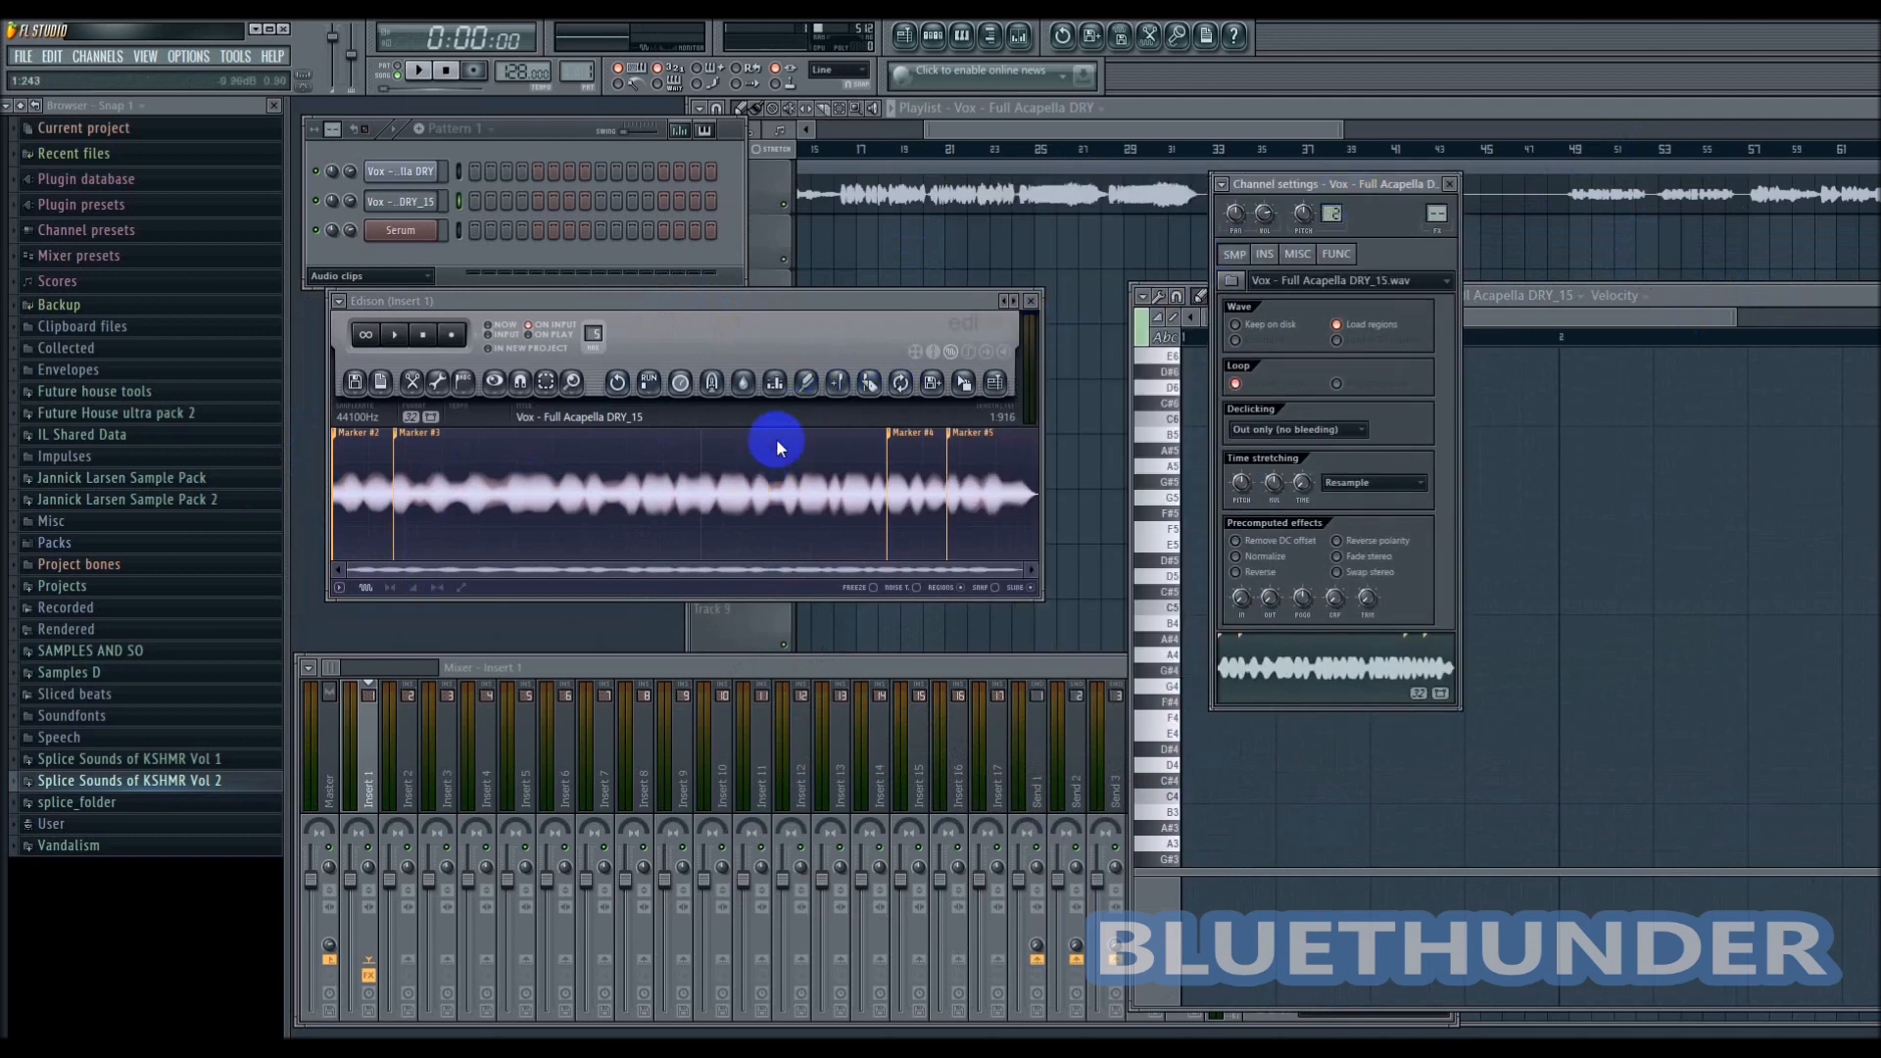
# - Use Edison's Tune loop tool on the vocal sample and accept a loop from 0:479 to 1:916
pyautogui.rightClick(668, 486)
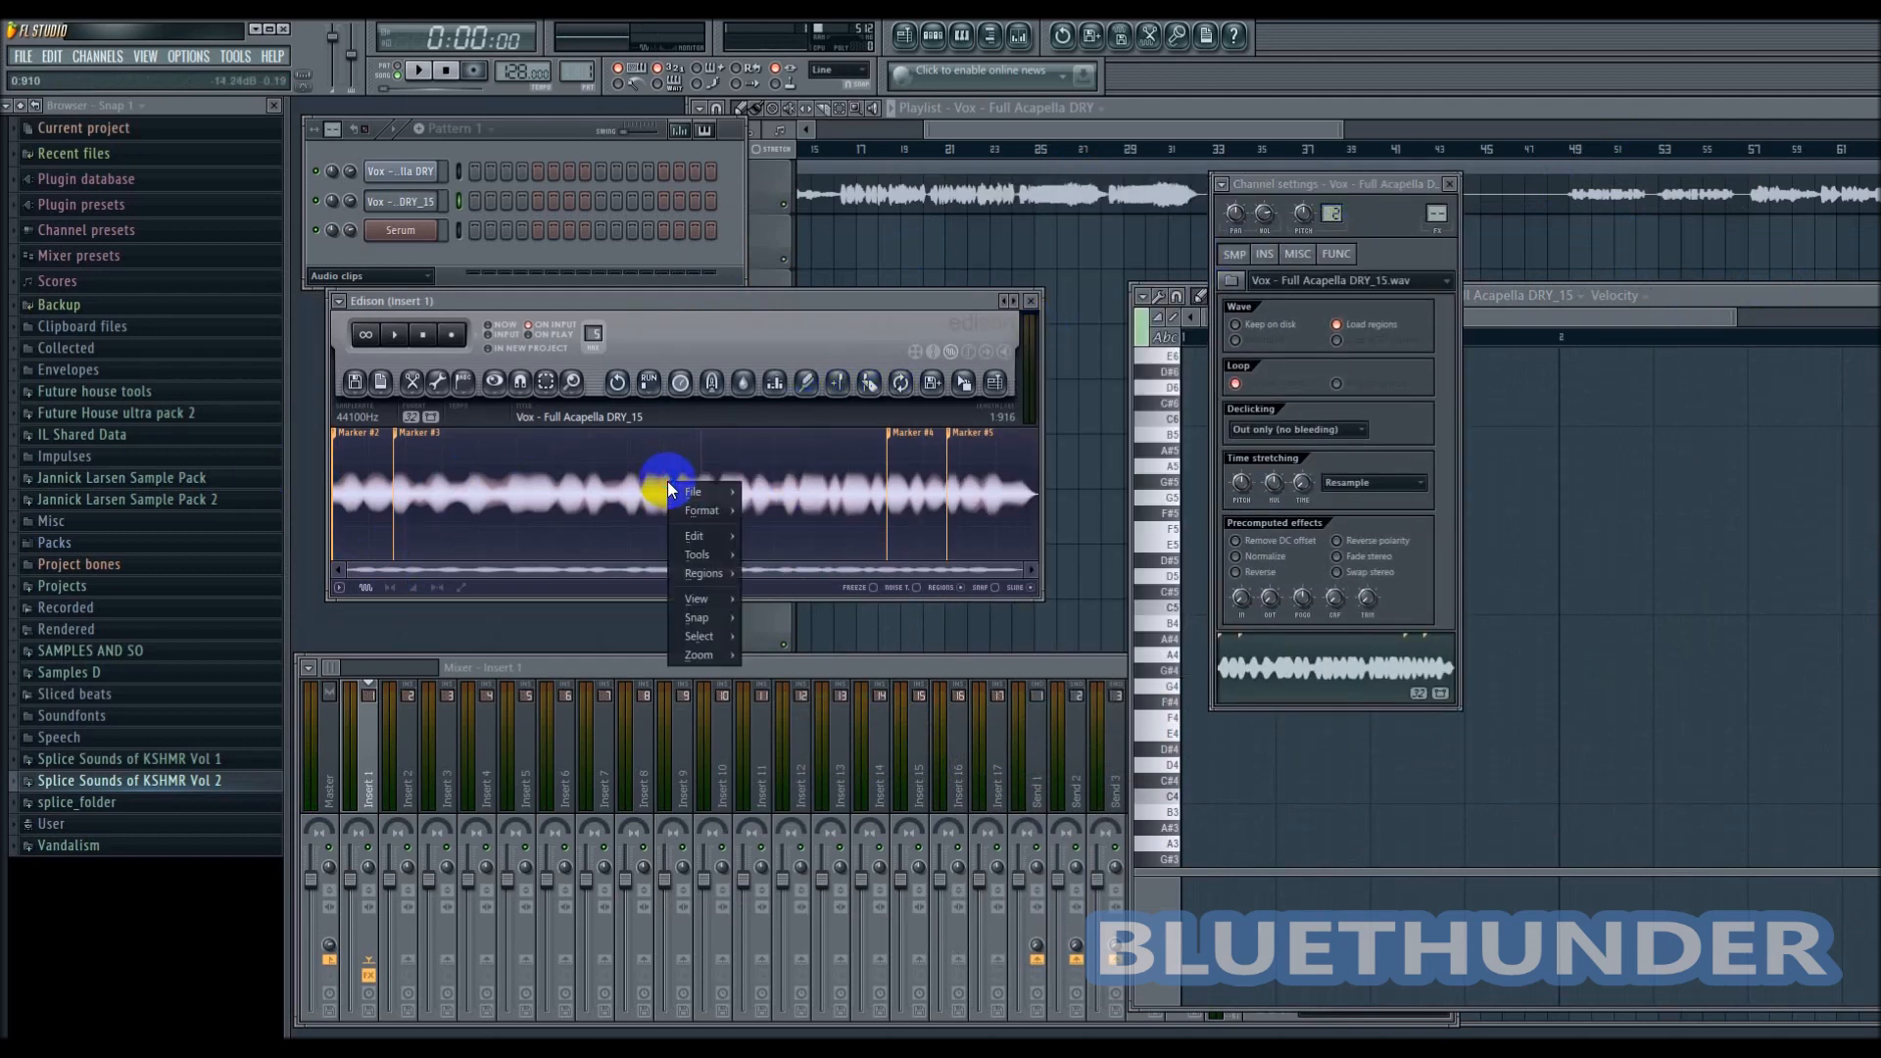
pyautogui.click(685, 617)
pyautogui.click(693, 638)
pyautogui.click(705, 658)
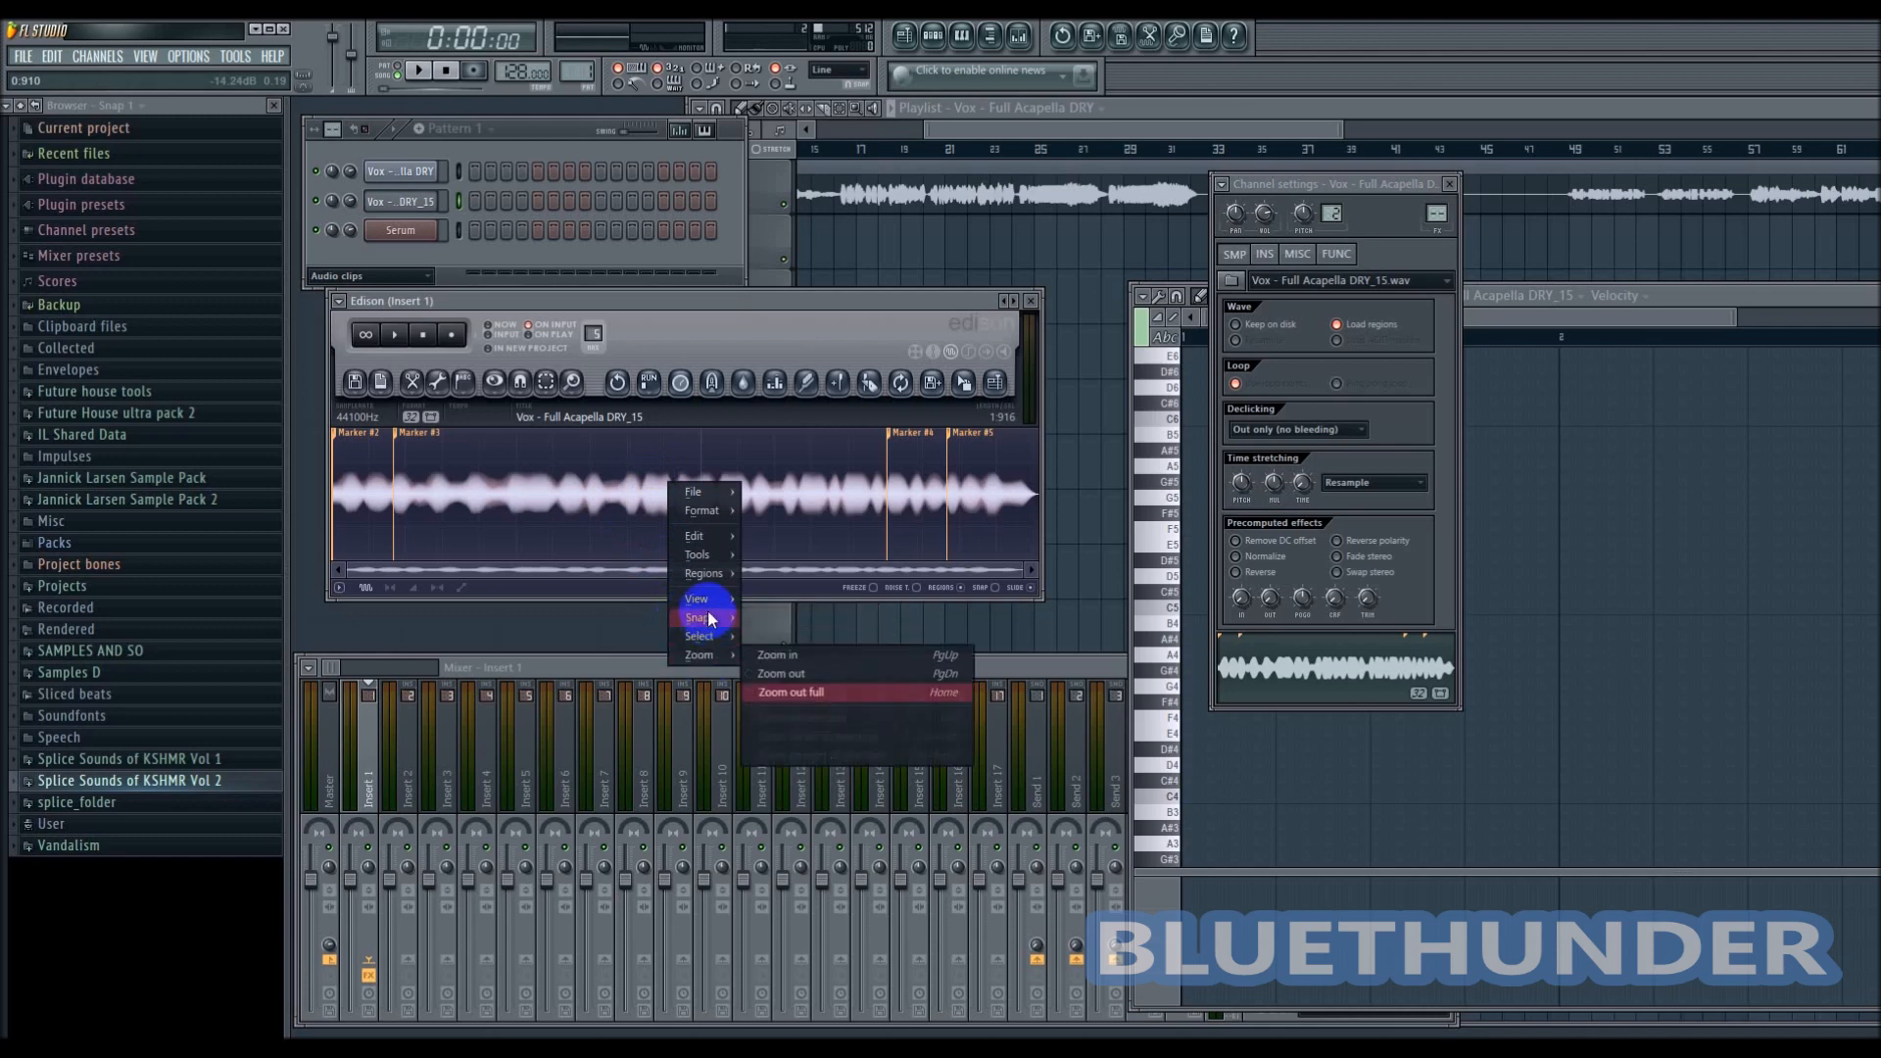
pyautogui.click(714, 556)
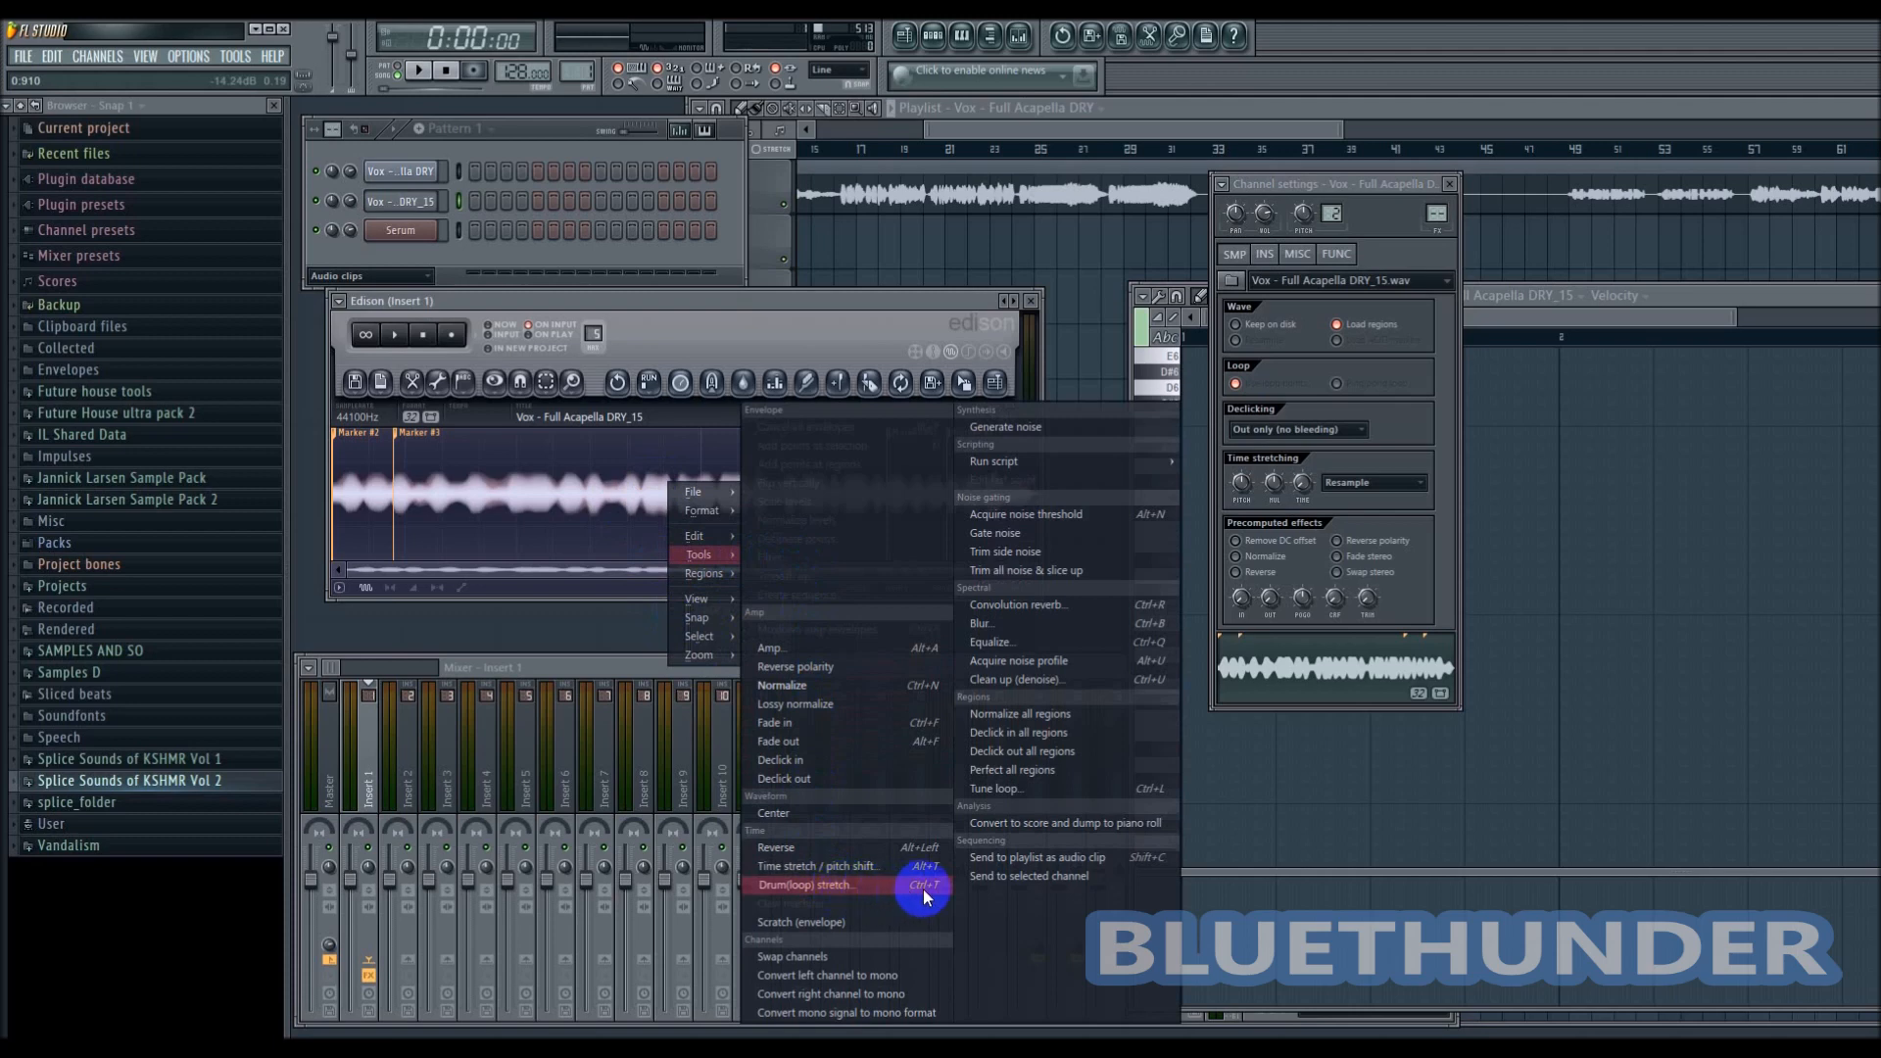
pyautogui.click(1019, 786)
pyautogui.moveTo(990, 439); pyautogui.dragTo(674, 394)
pyautogui.click(741, 586)
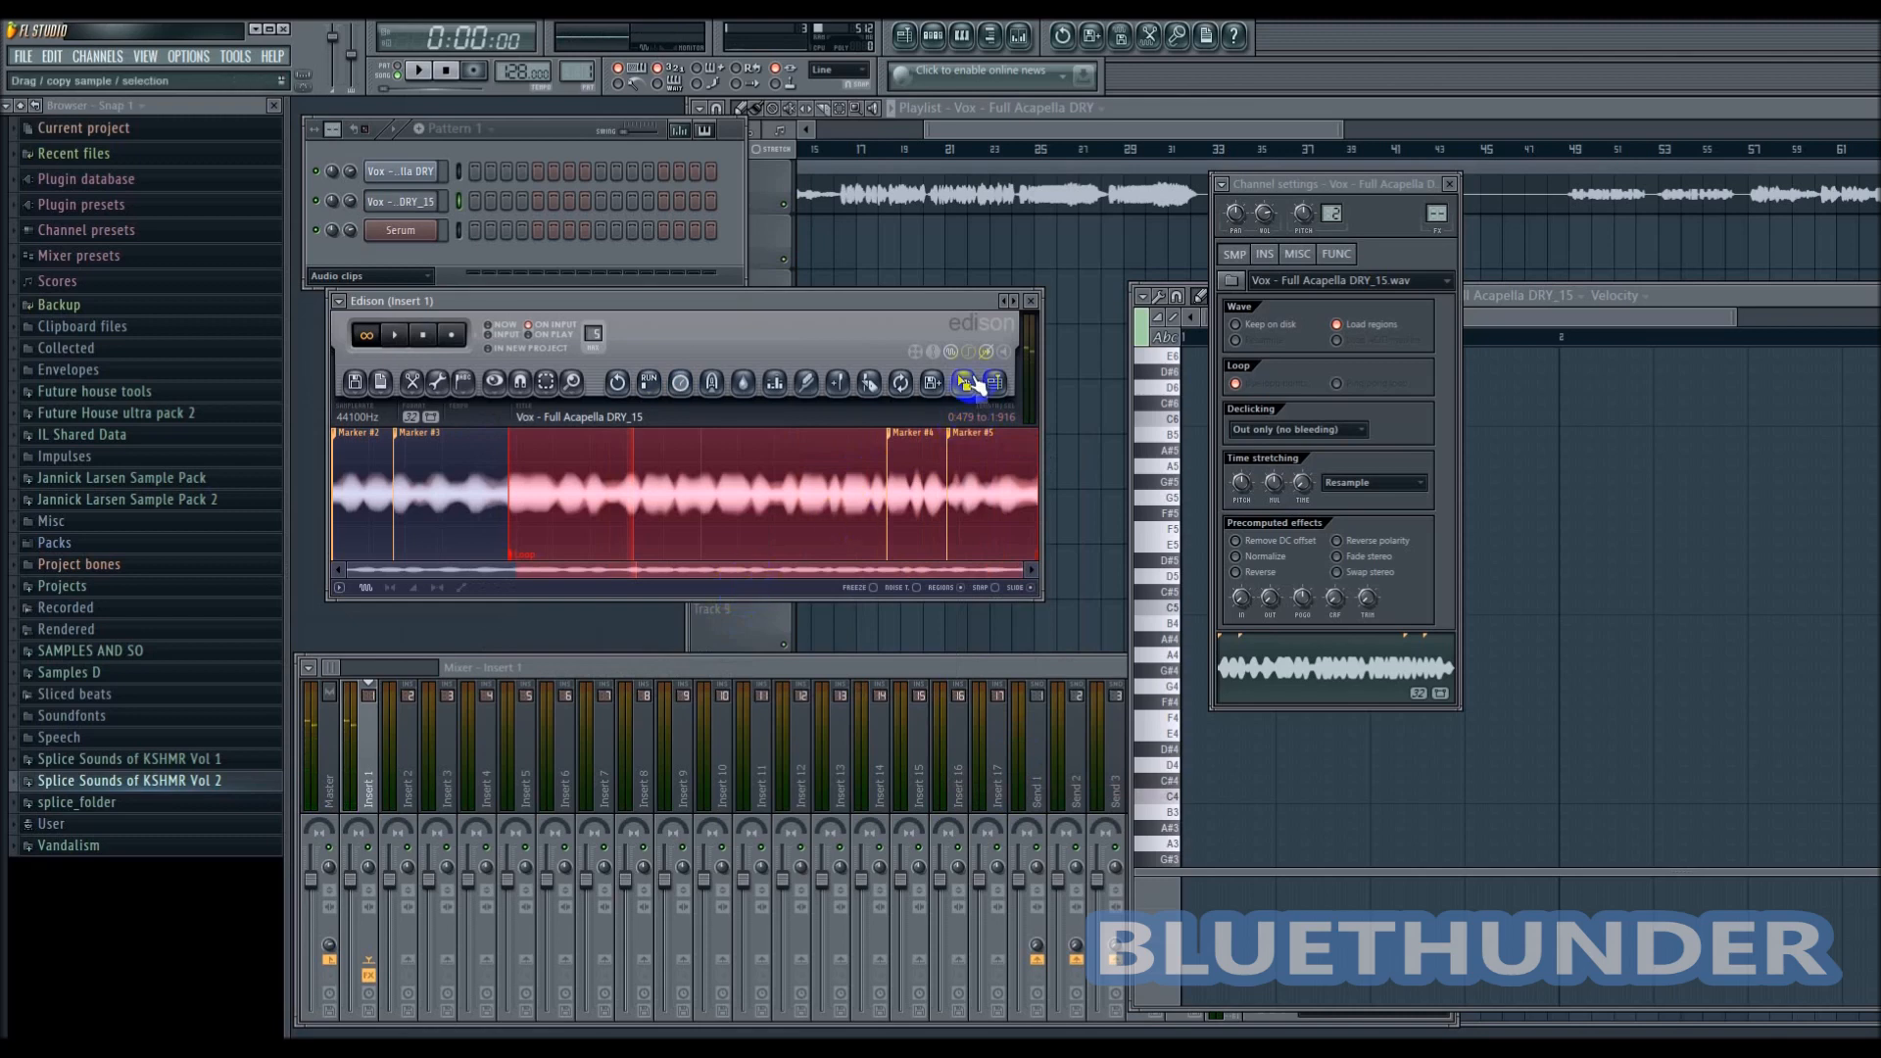
# - Load the looped sample from Edison into the vocal channel's sampler and move the windows away from the channel rack
pyautogui.moveTo(900, 306); pyautogui.dragTo(921, 262)
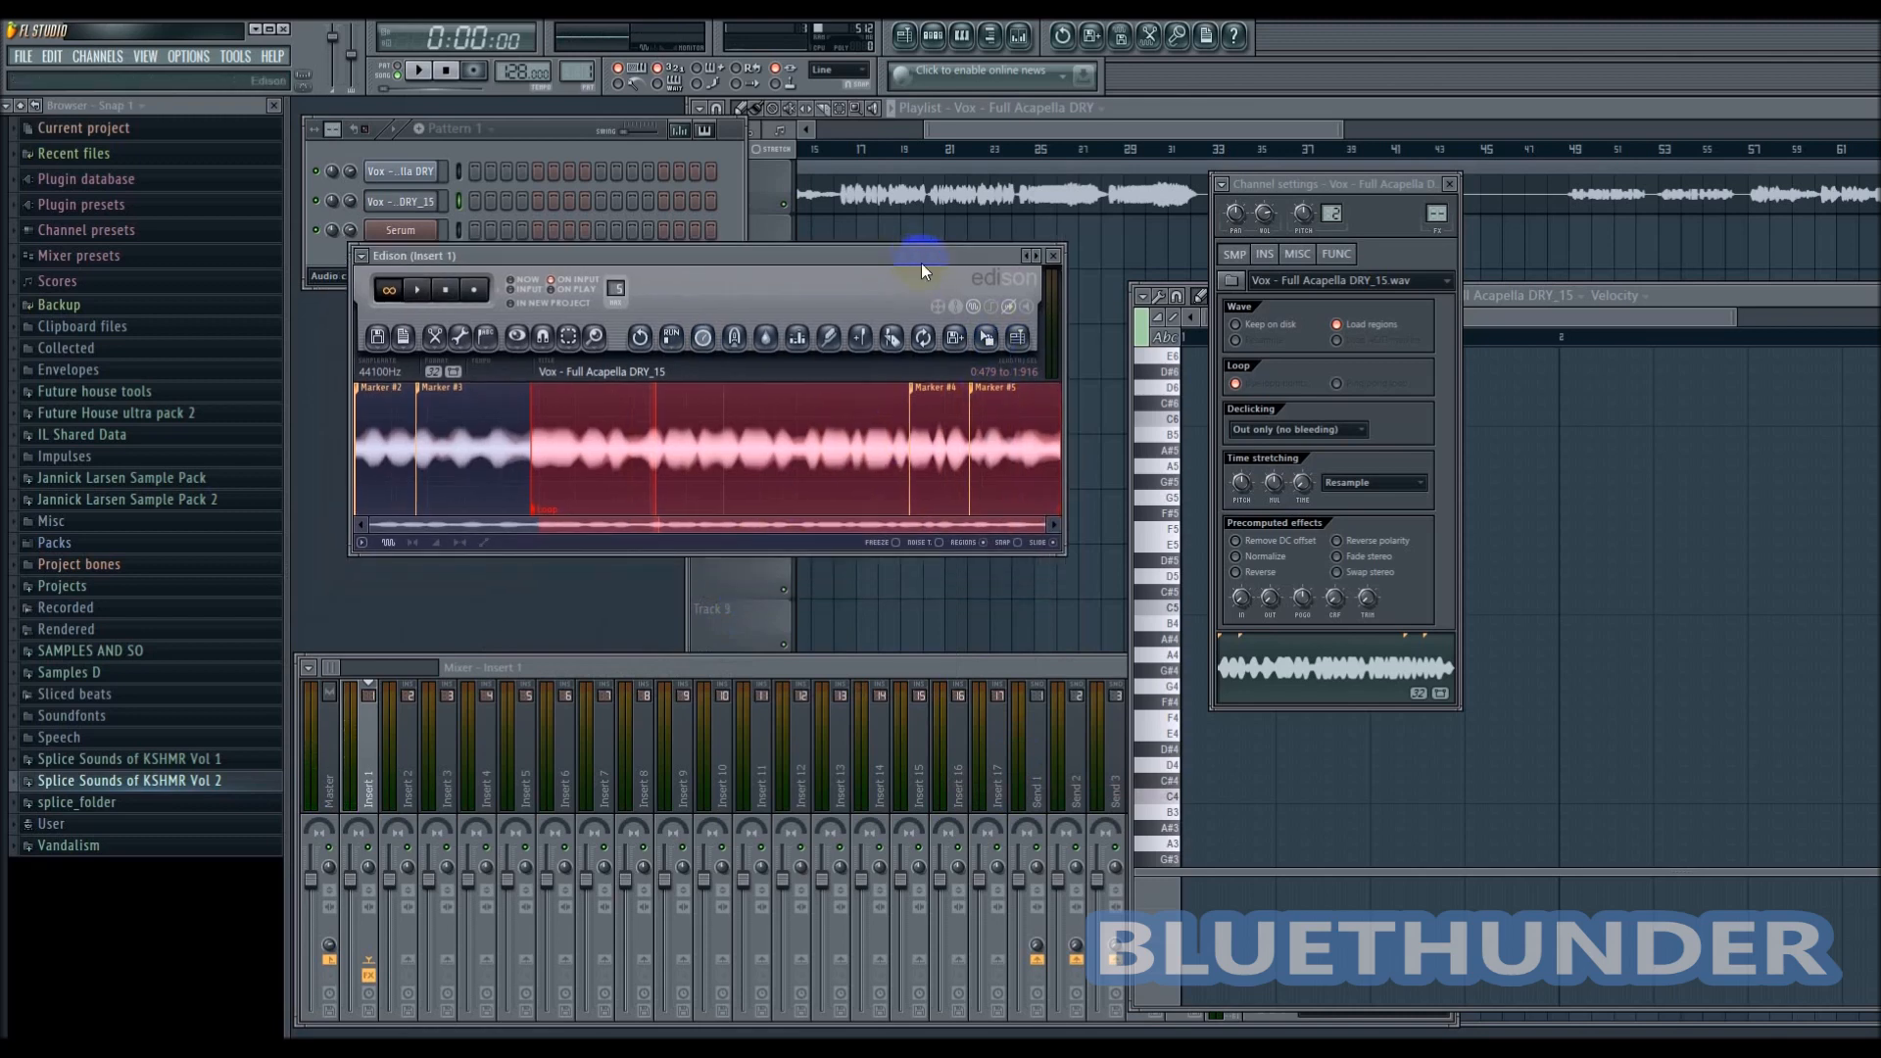
pyautogui.moveTo(984, 341); pyautogui.dragTo(1315, 666)
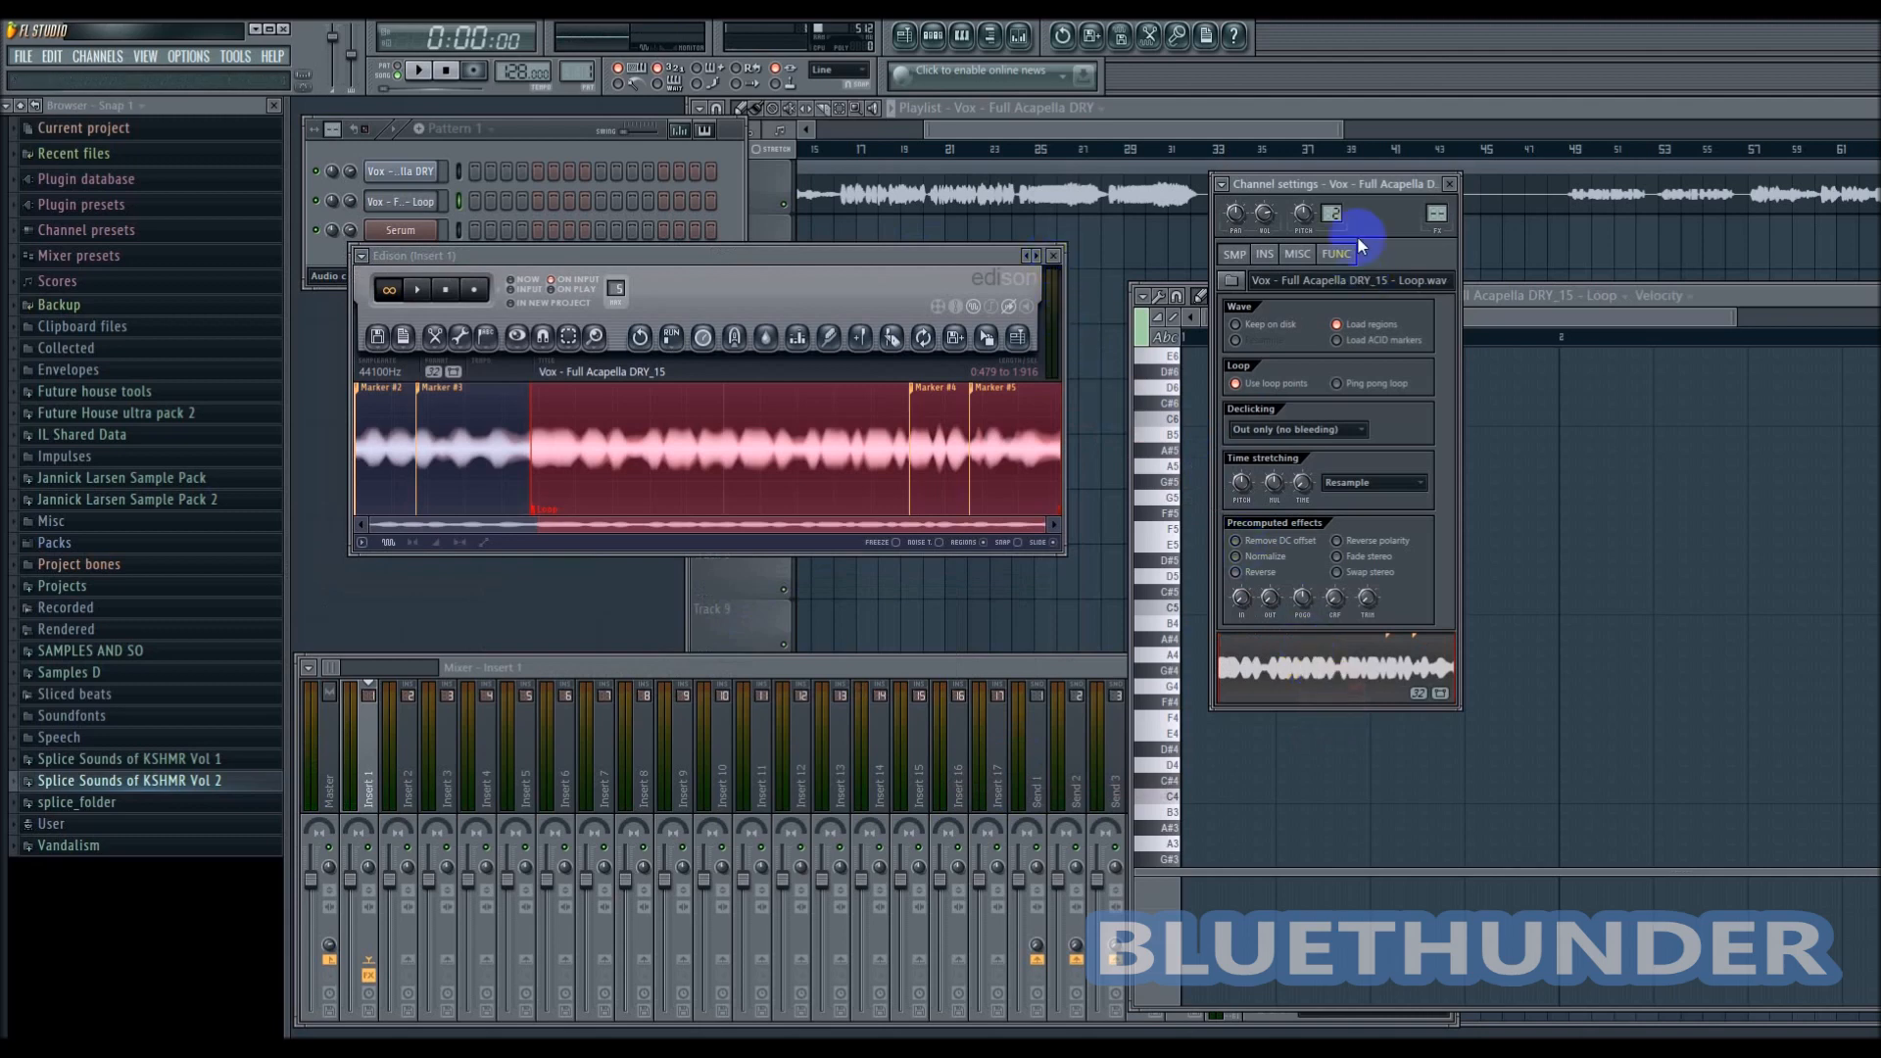
pyautogui.moveTo(1363, 186); pyautogui.dragTo(1367, 129)
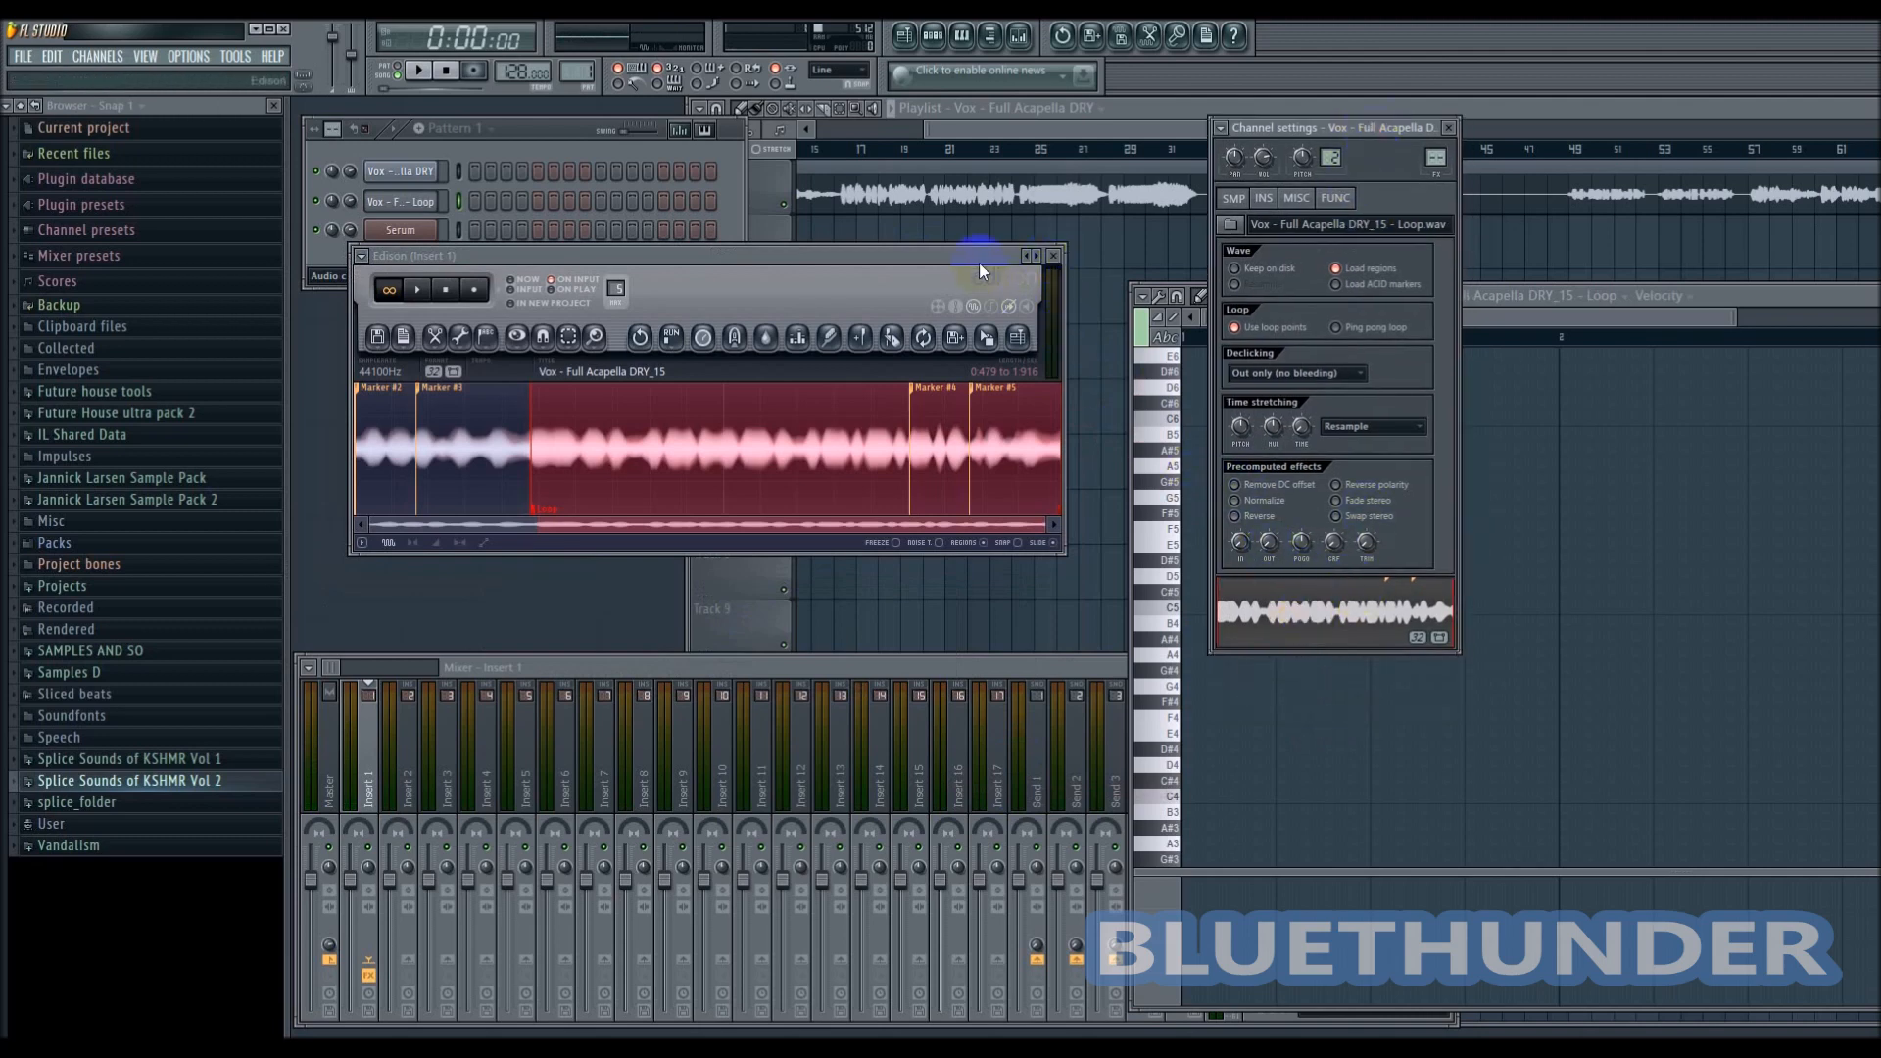
pyautogui.moveTo(982, 263); pyautogui.dragTo(890, 371)
pyautogui.moveTo(638, 363); pyautogui.dragTo(724, 333)
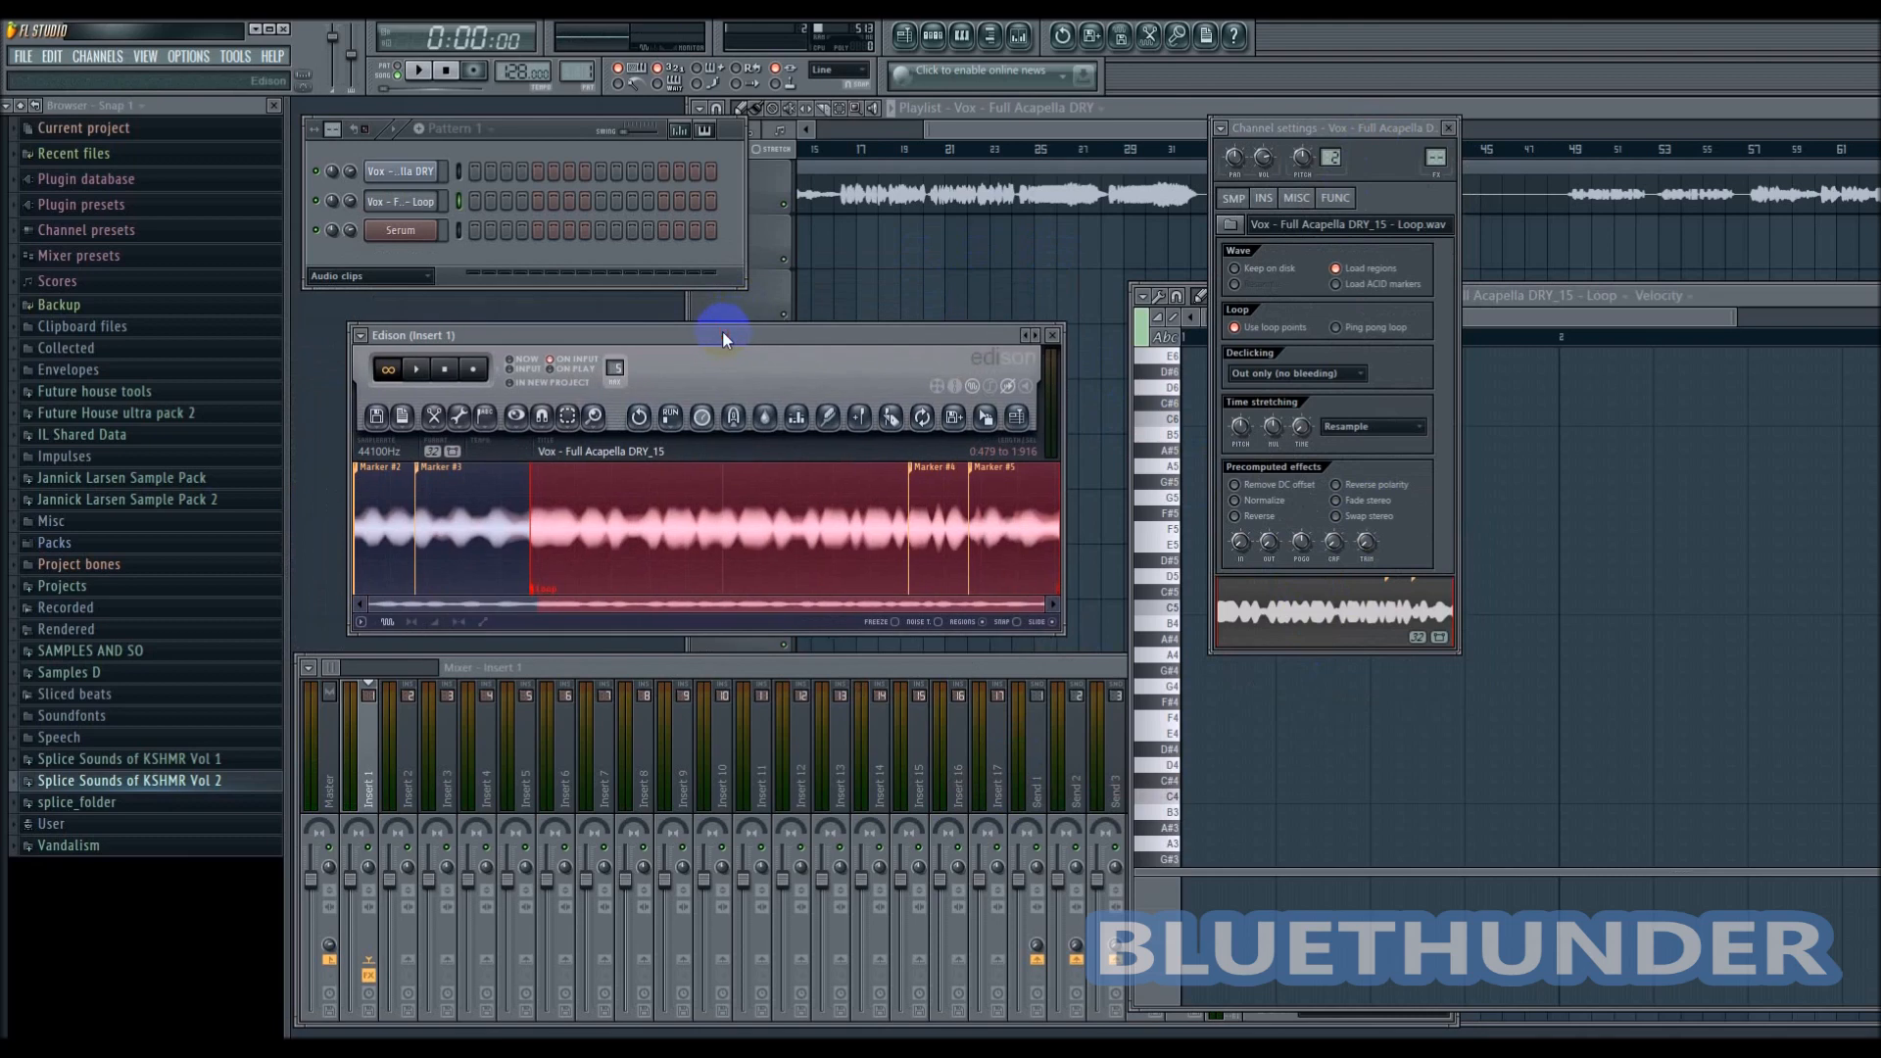
# - Open the looped vocal channel's piano roll in front of Edison and audition the keys around F5 and G5
pyautogui.rightClick(447, 199)
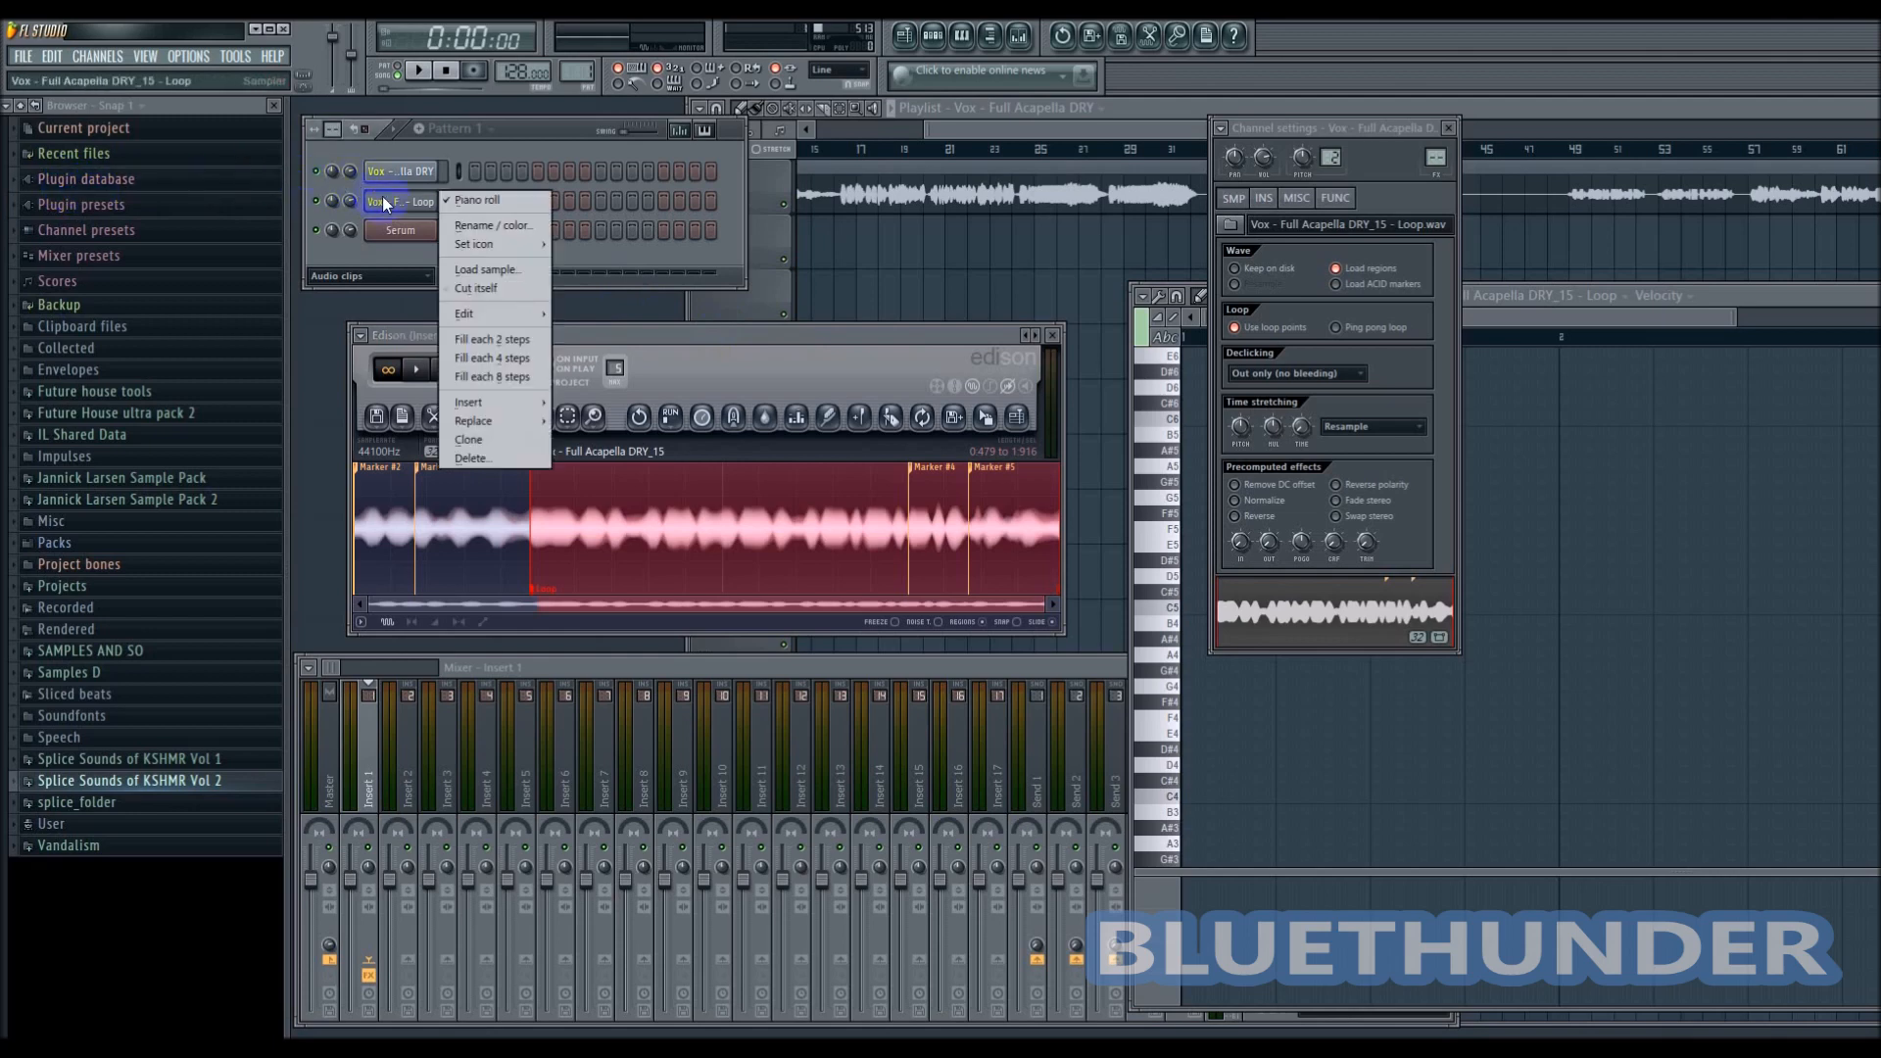
pyautogui.click(470, 198)
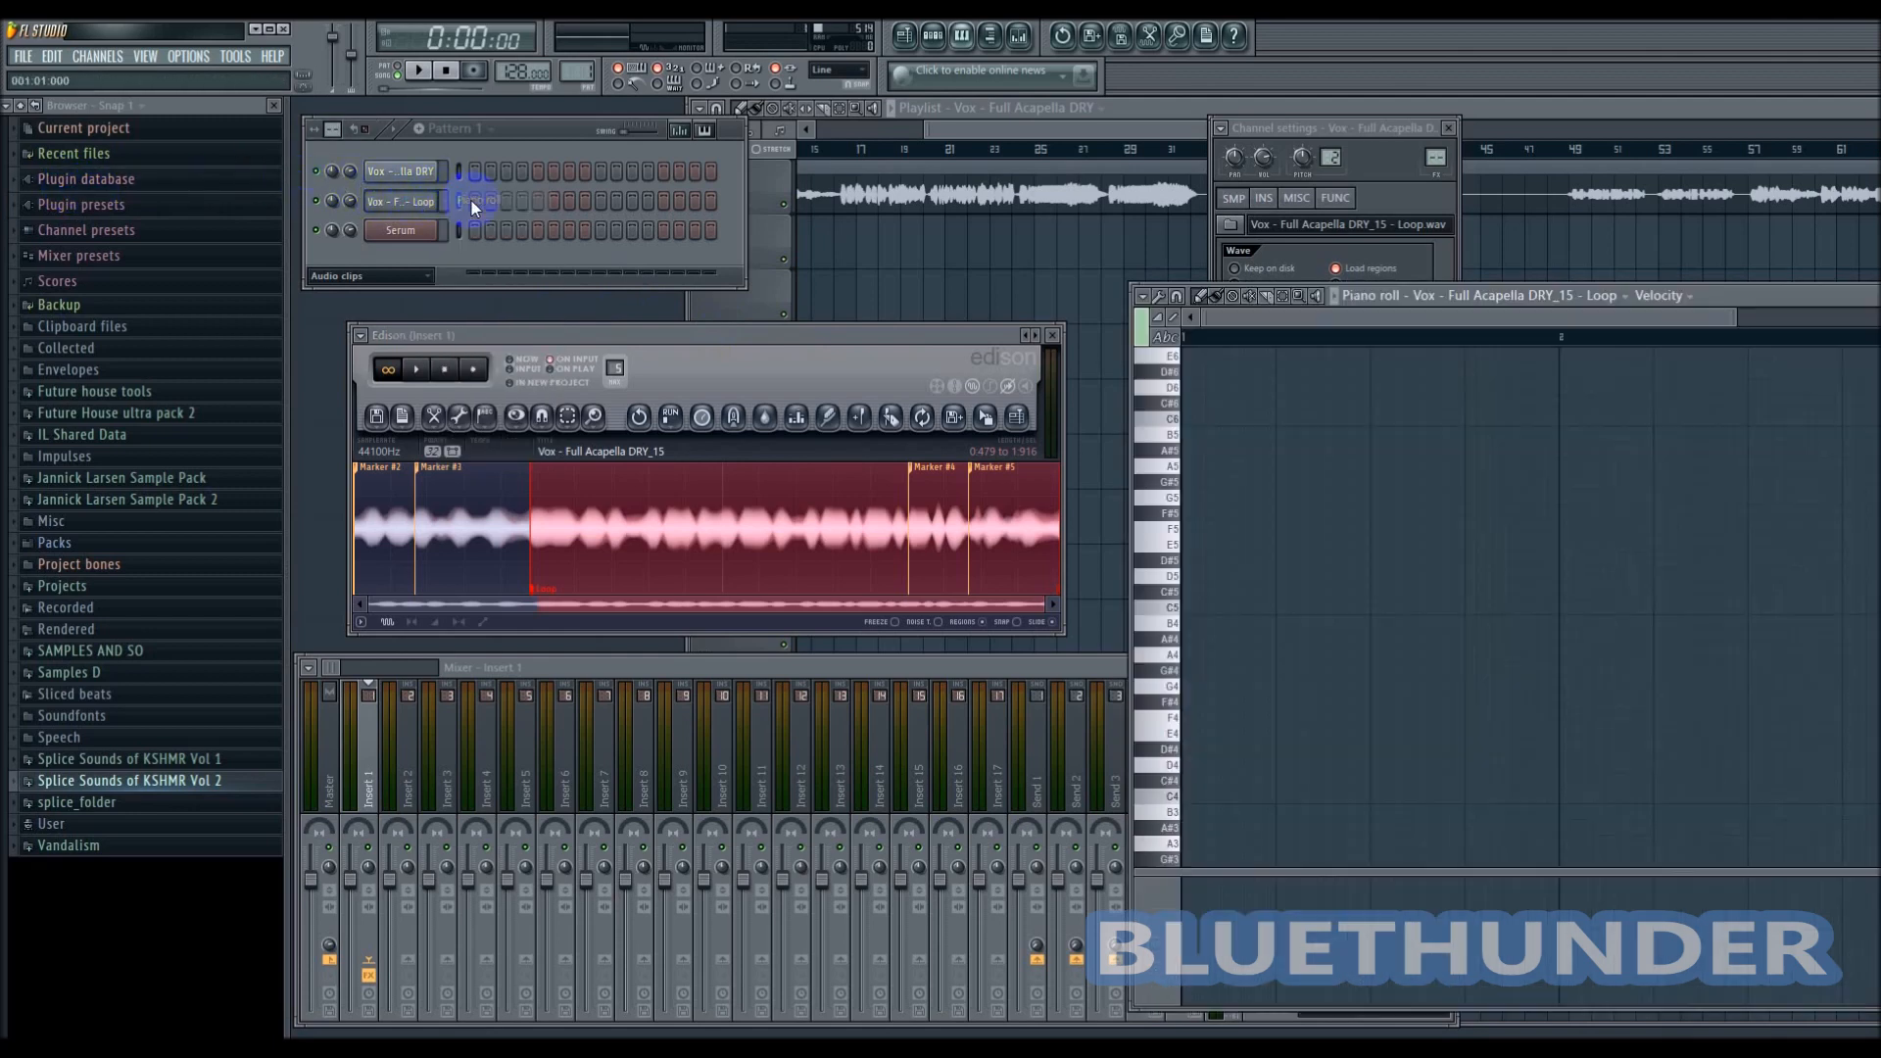
pyautogui.moveTo(1778, 307); pyautogui.dragTo(1124, 391)
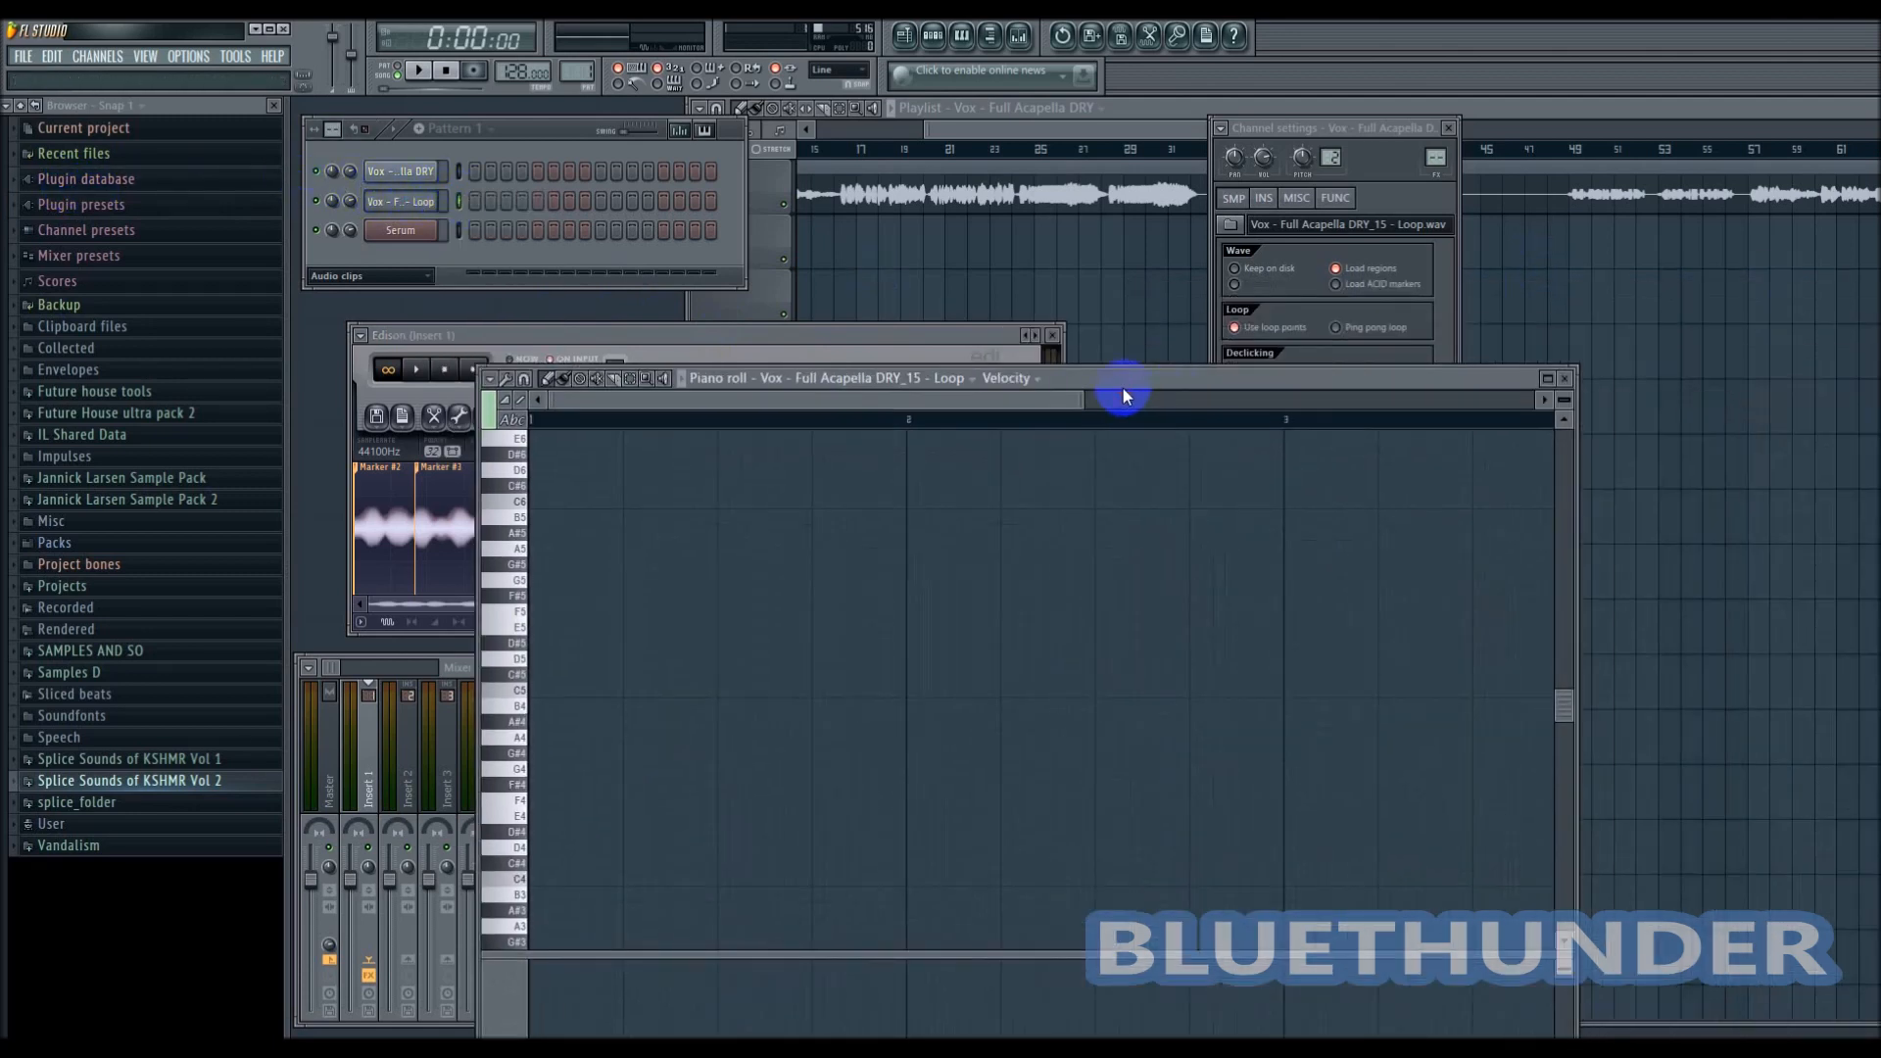
pyautogui.click(509, 619)
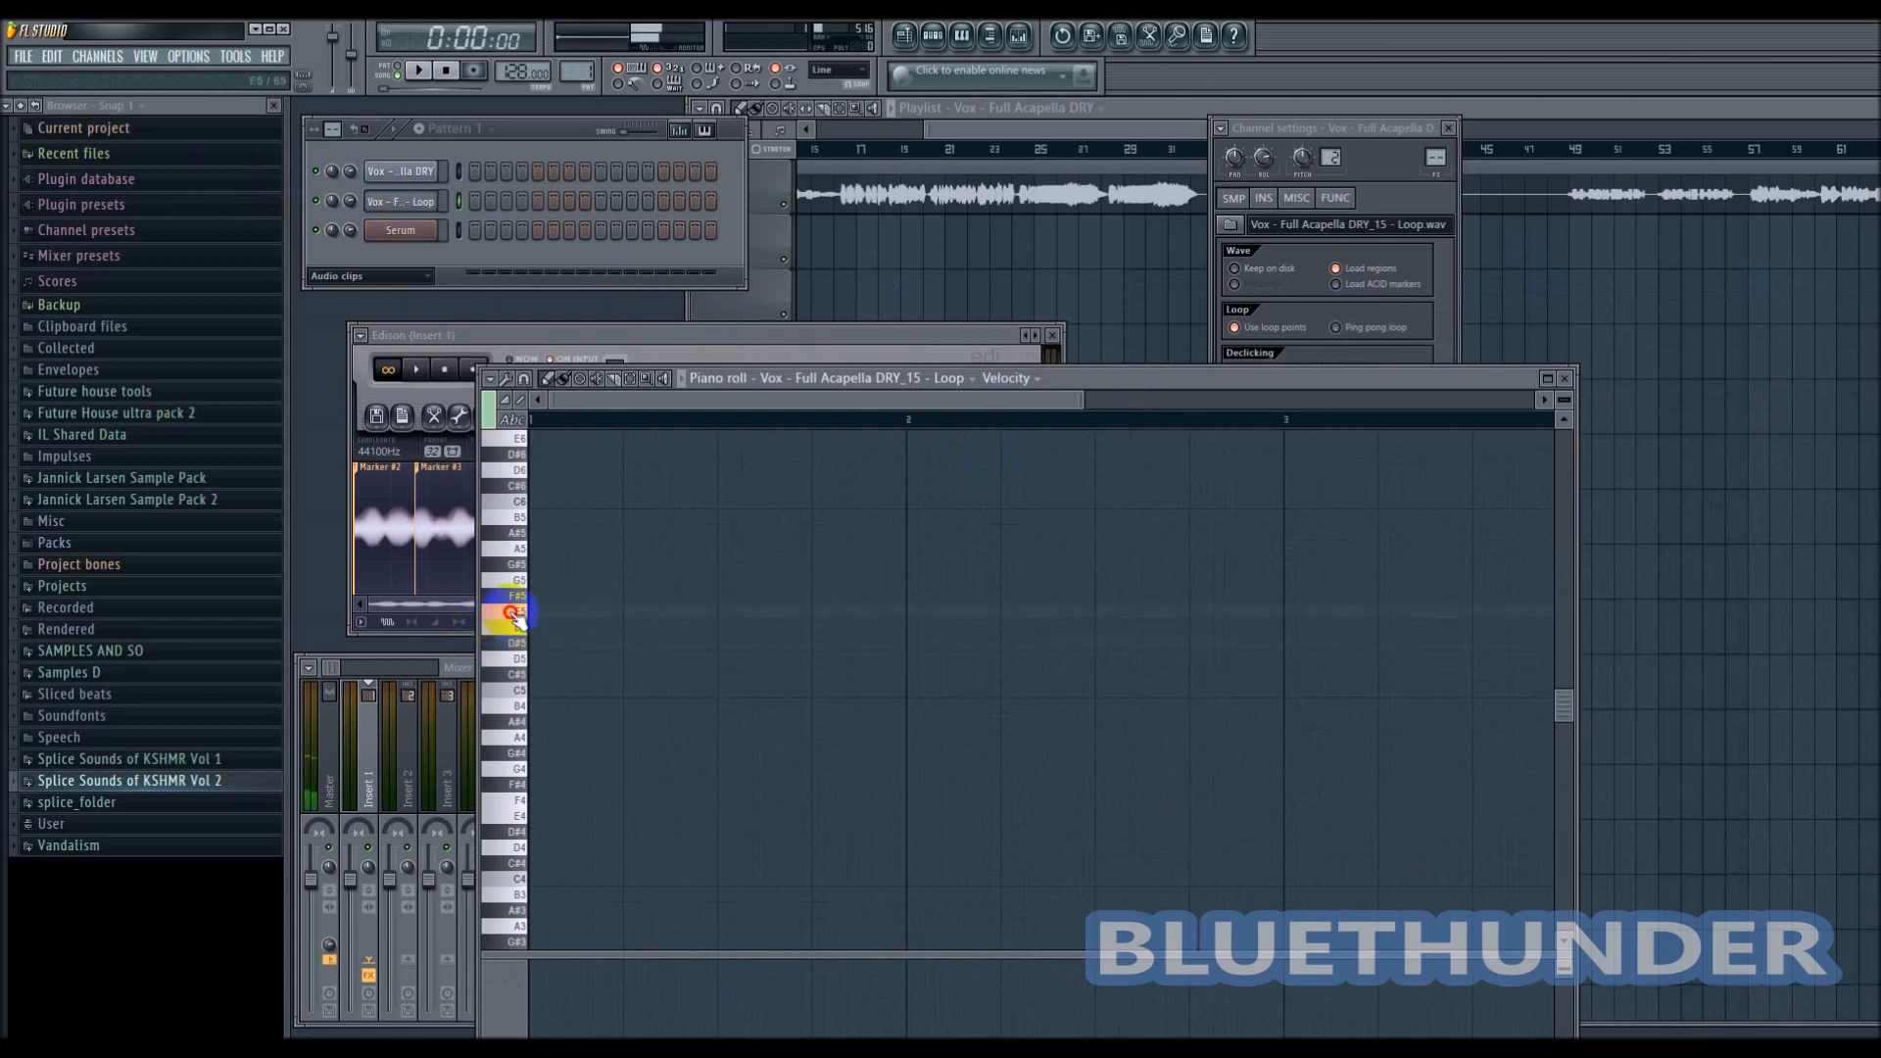
pyautogui.click(519, 581)
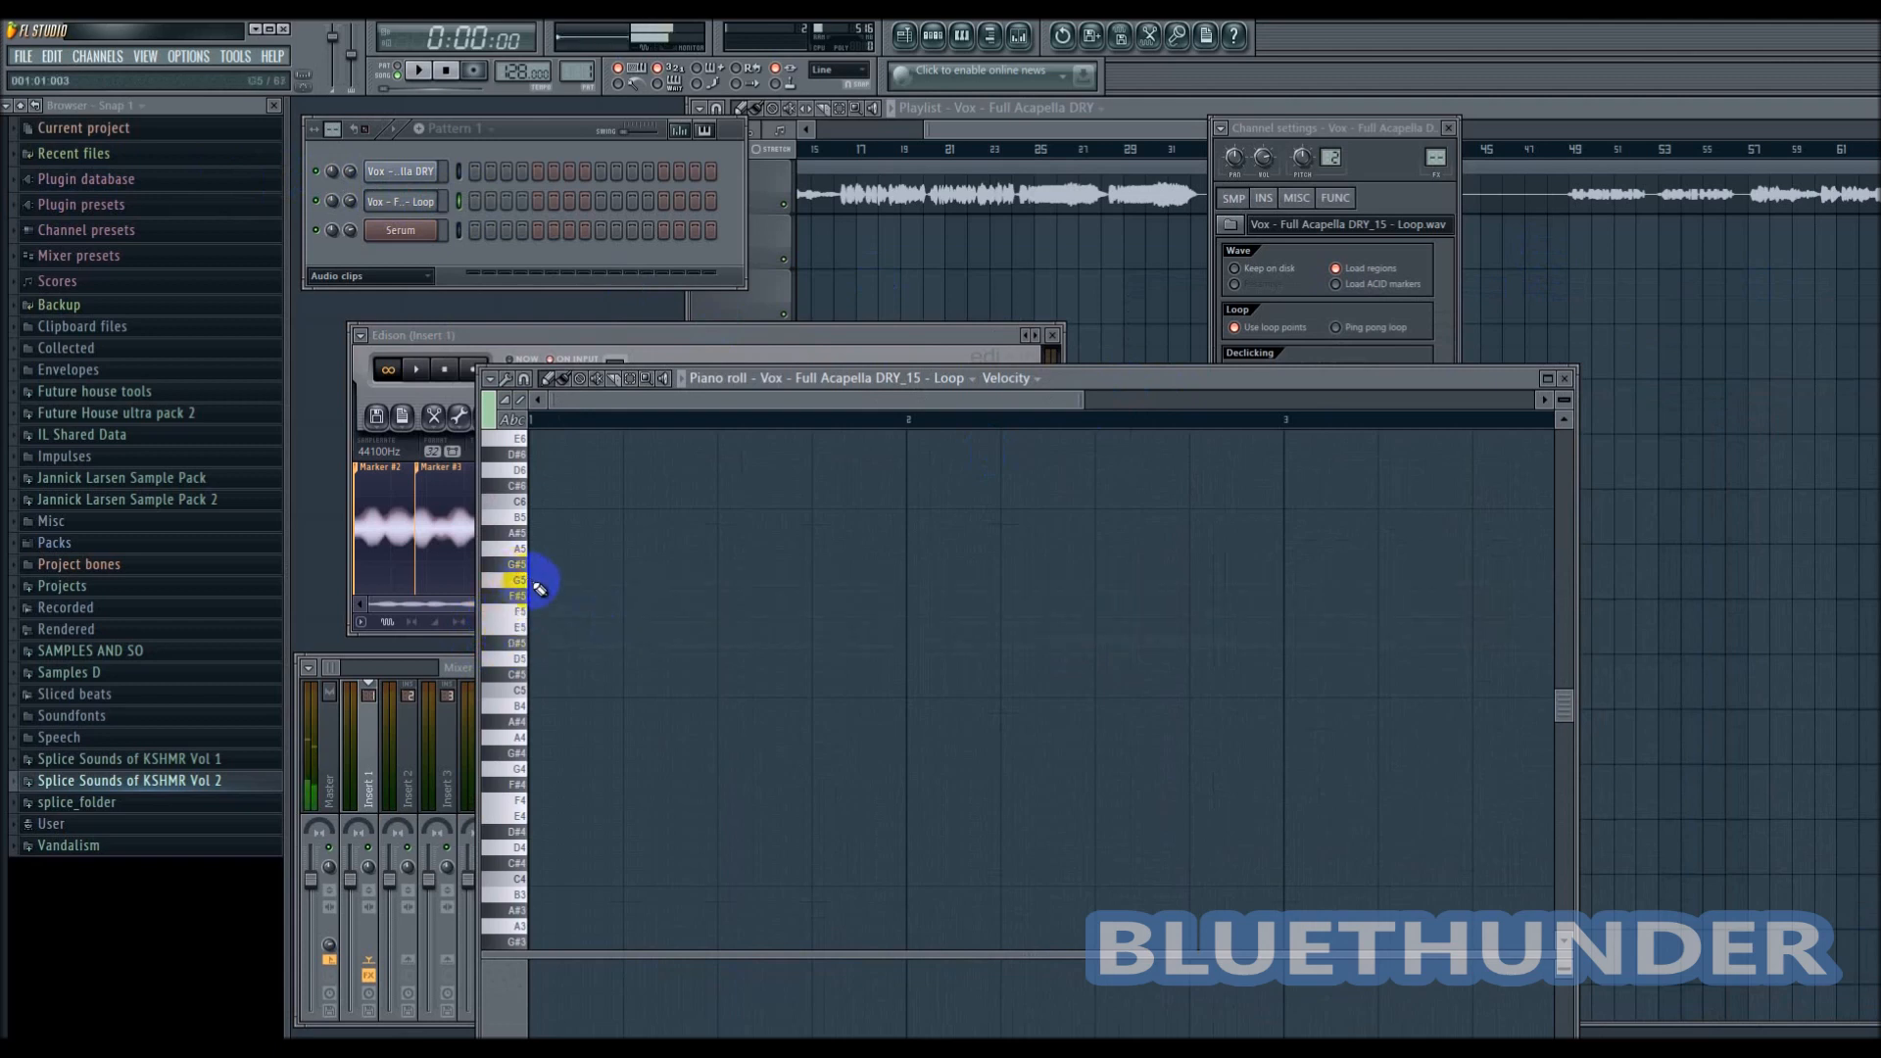
# - Draw three G5 notes in bar 1, about 2, 5.5 and 1 steps long, and play the pattern
pyautogui.click(544, 580)
pyautogui.moveTo(667, 578); pyautogui.dragTo(748, 579)
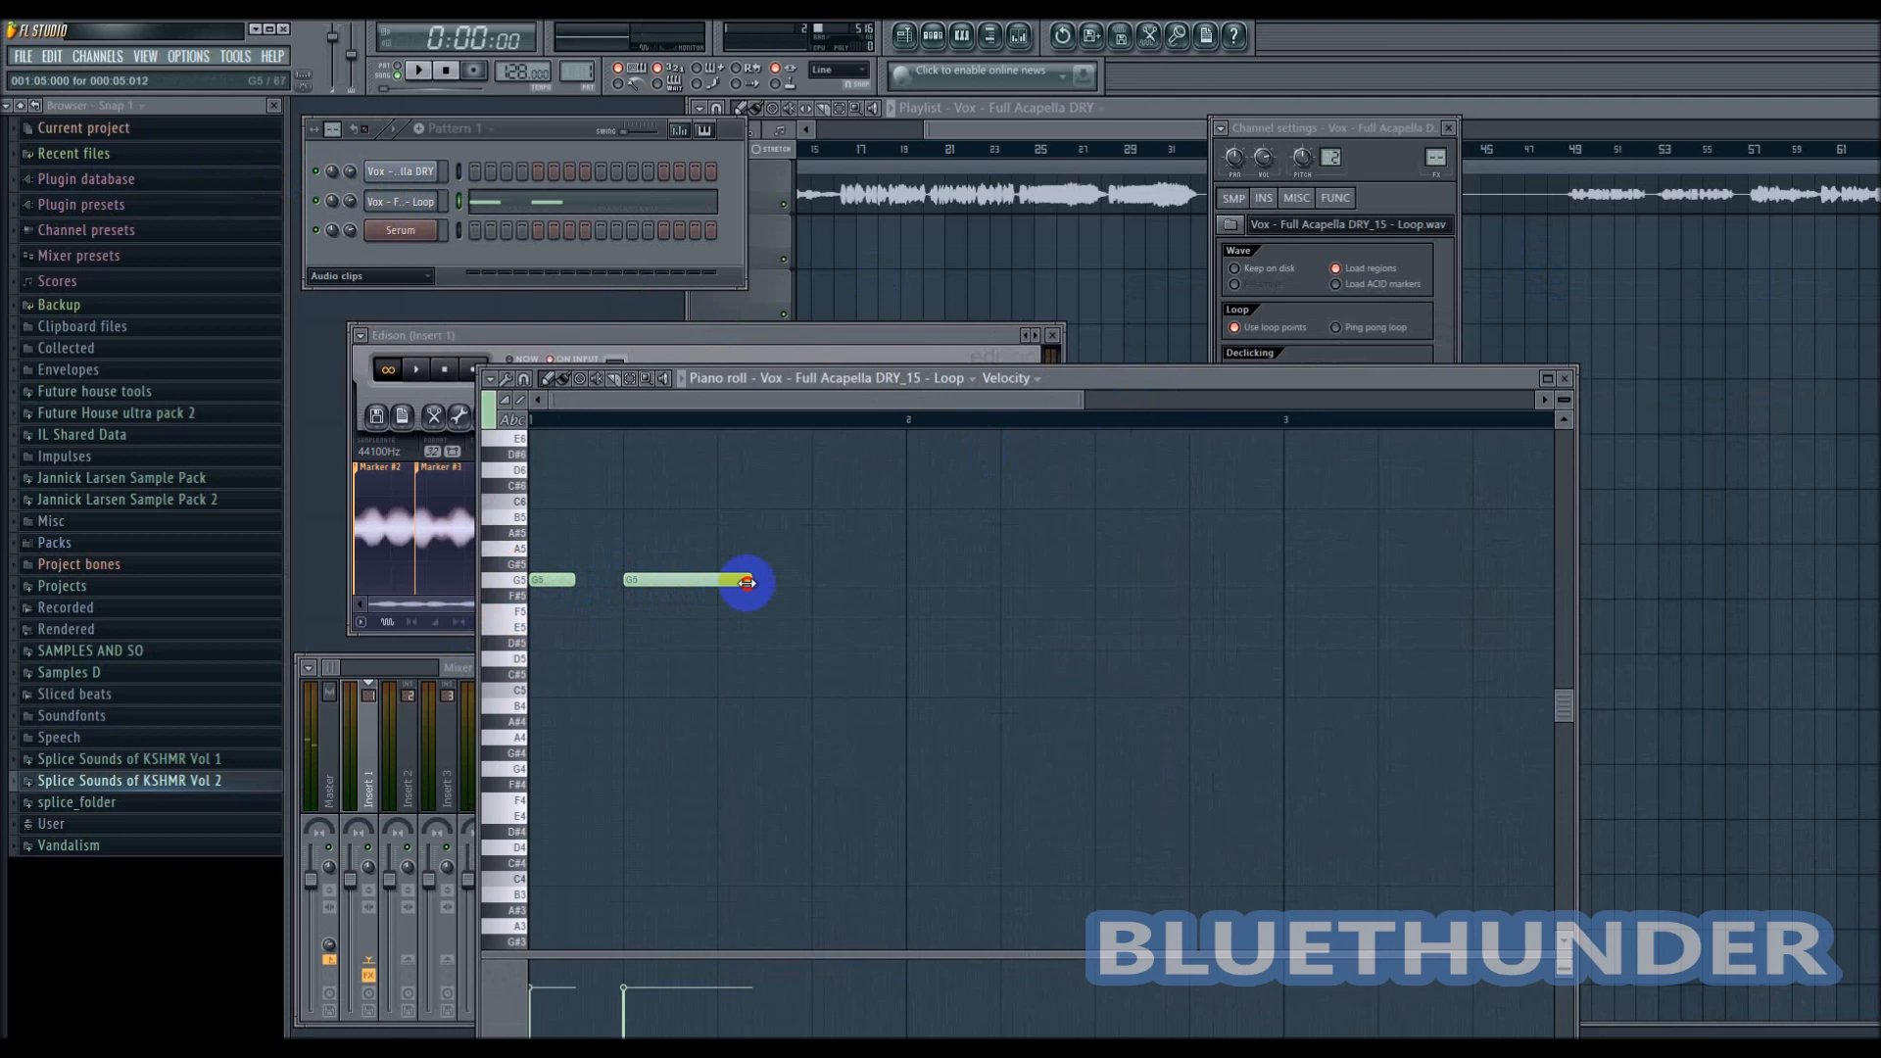
pyautogui.click(784, 579)
pyautogui.moveTo(917, 579); pyautogui.dragTo(811, 580)
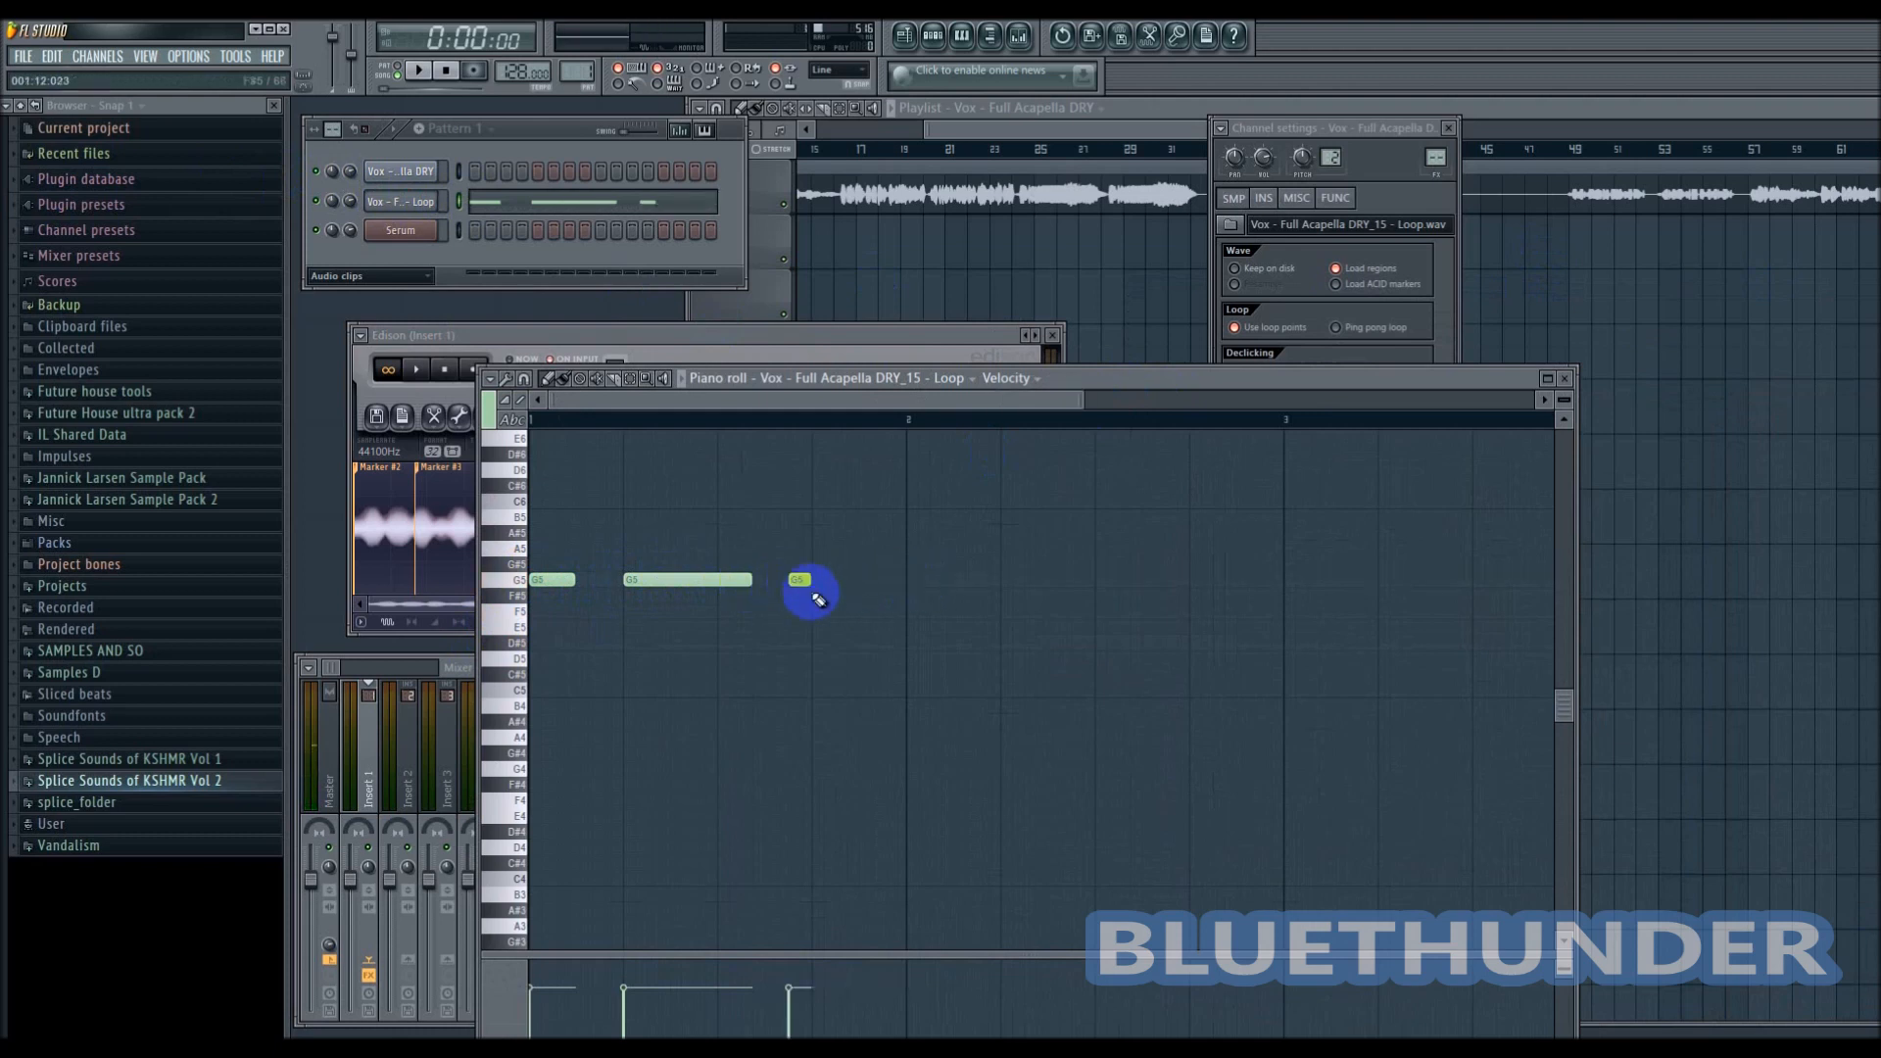
pyautogui.press('space')
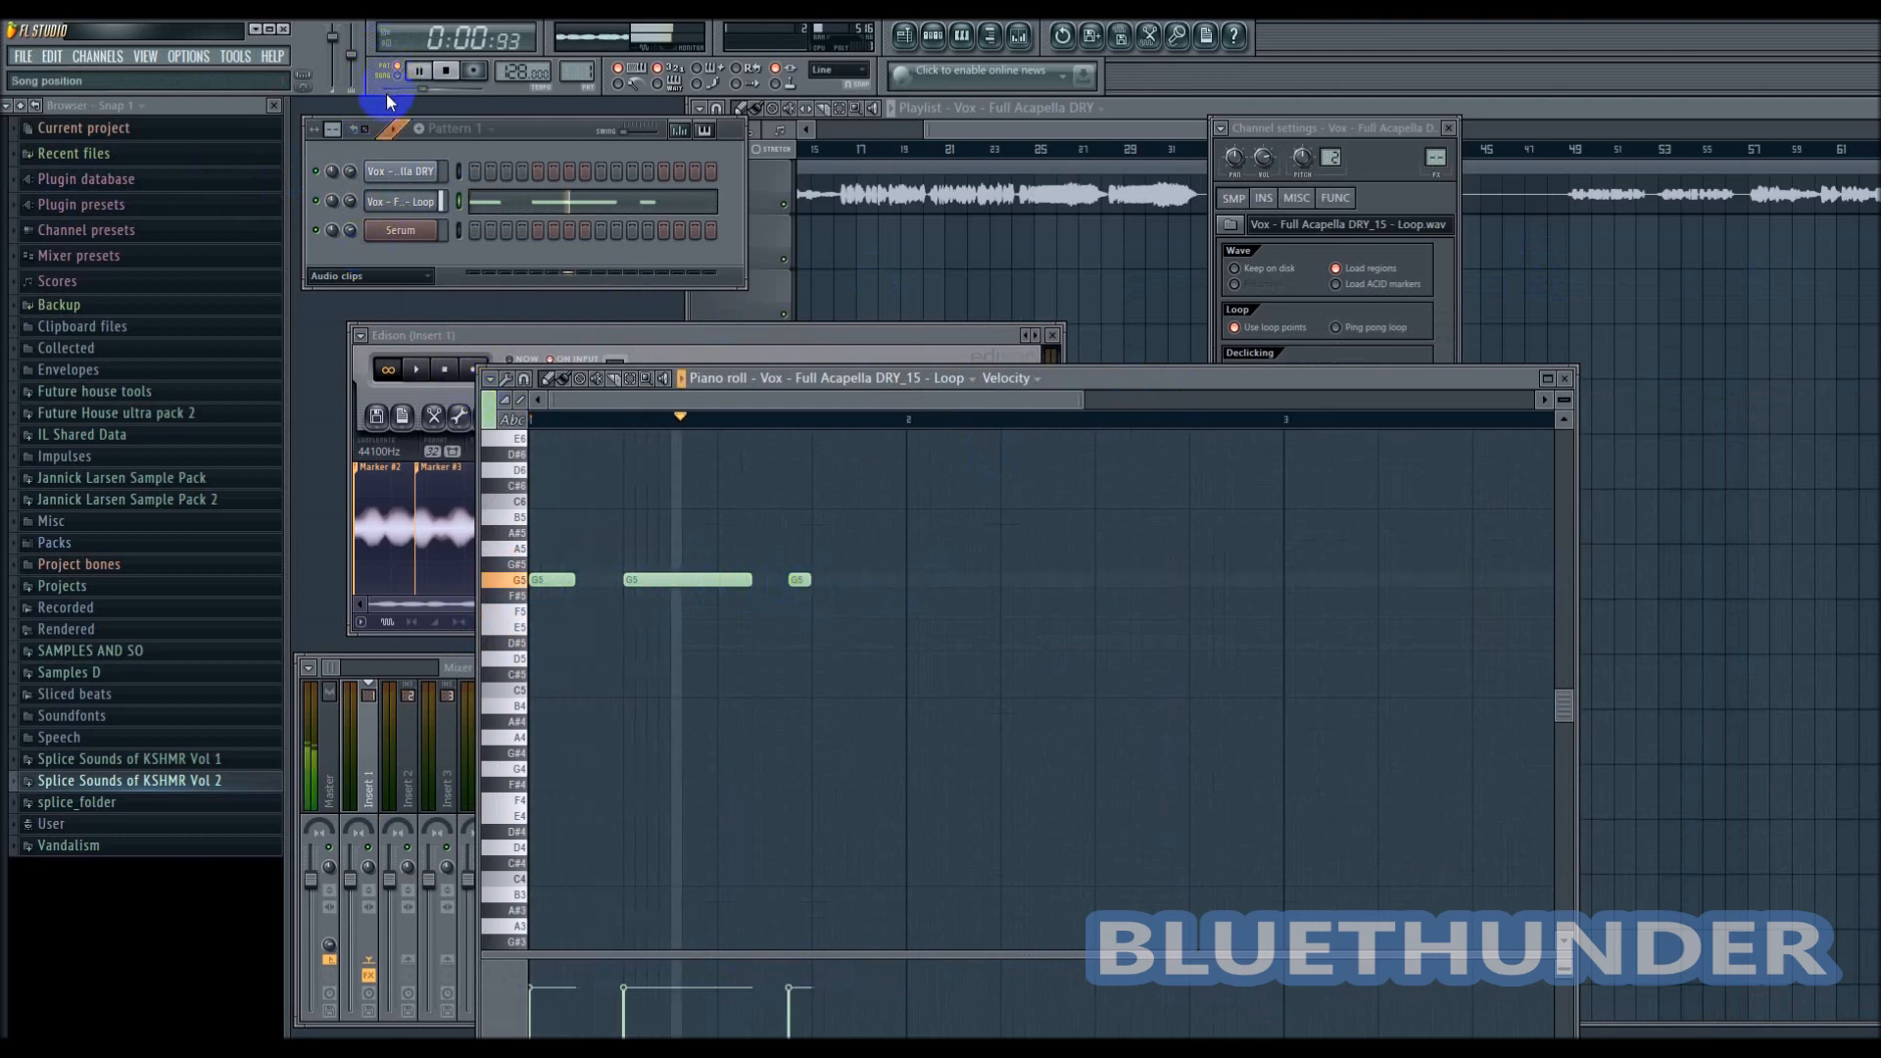
# - Stop playback, delete the three G5 notes and rearrange the piano roll and channel settings windows
pyautogui.press('space')
pyautogui.moveTo(894, 539); pyautogui.dragTo(468, 653)
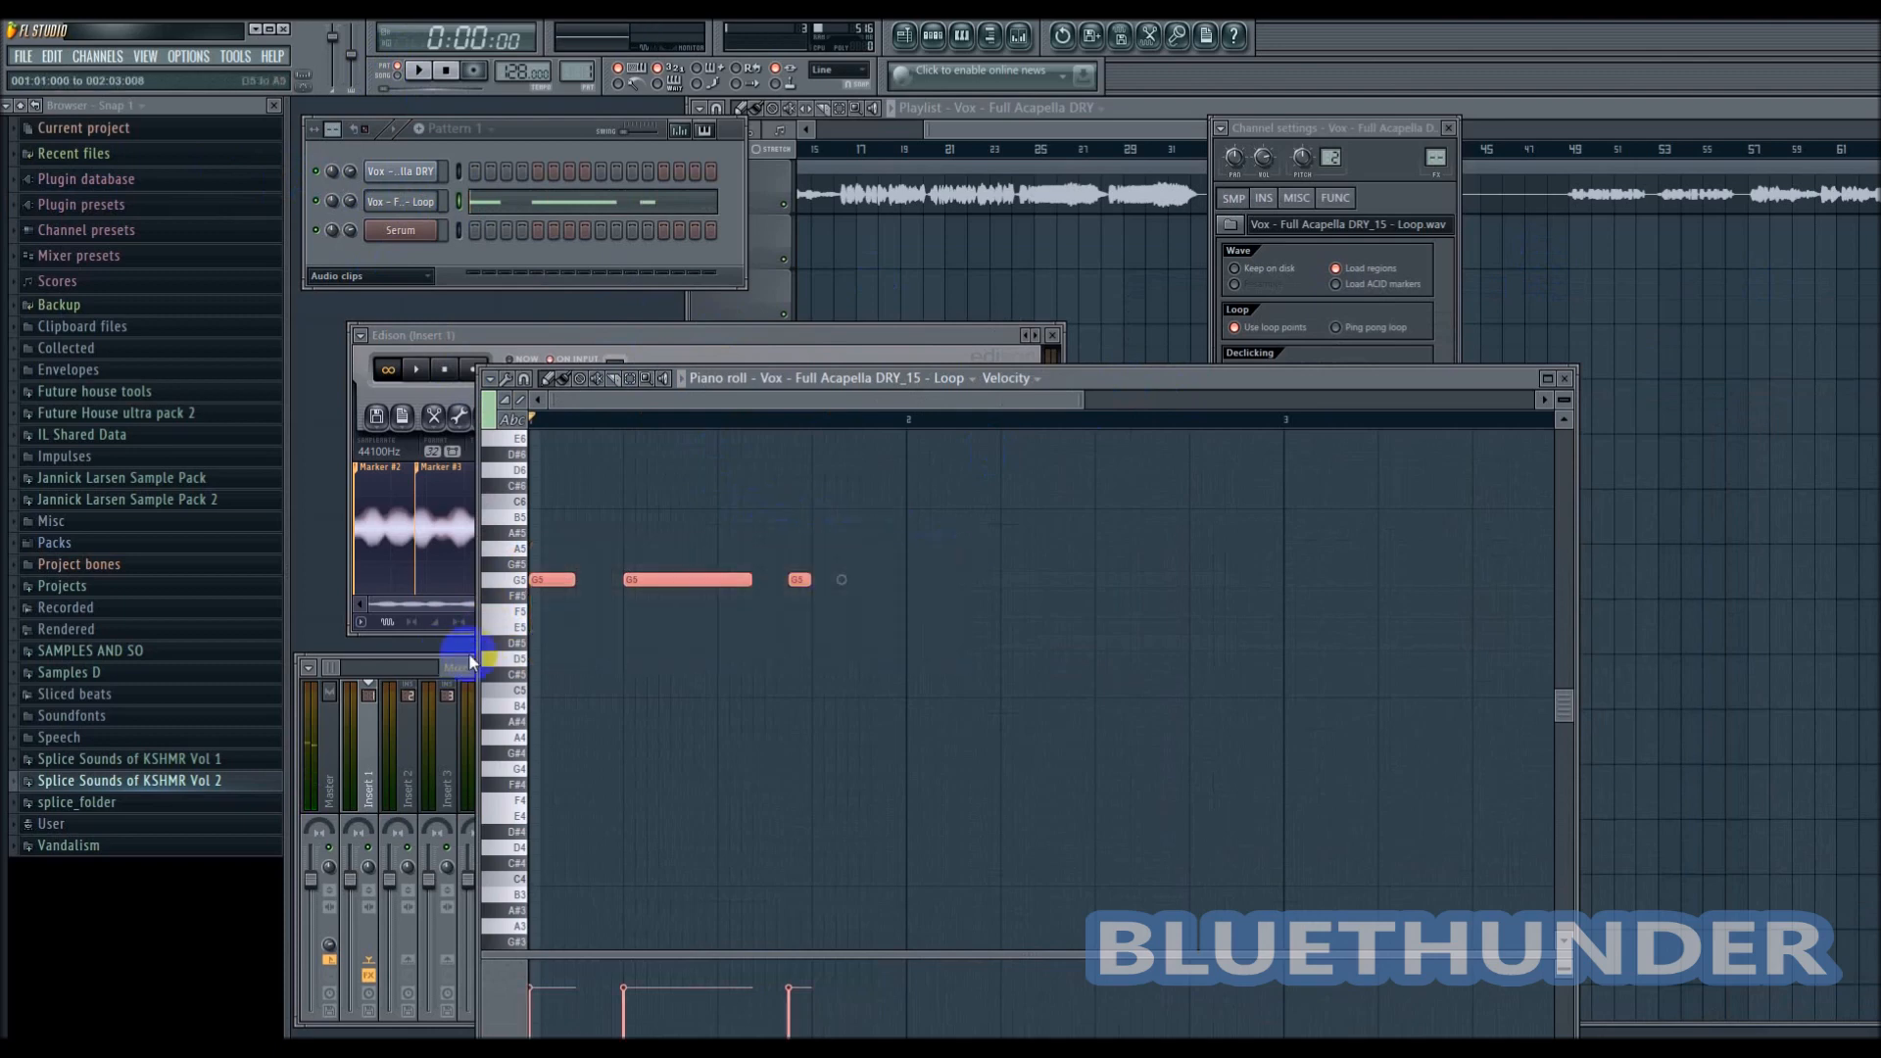
pyautogui.press('Delete')
pyautogui.moveTo(1155, 384); pyautogui.dragTo(1243, 328)
pyautogui.moveTo(1361, 125); pyautogui.dragTo(1516, 86)
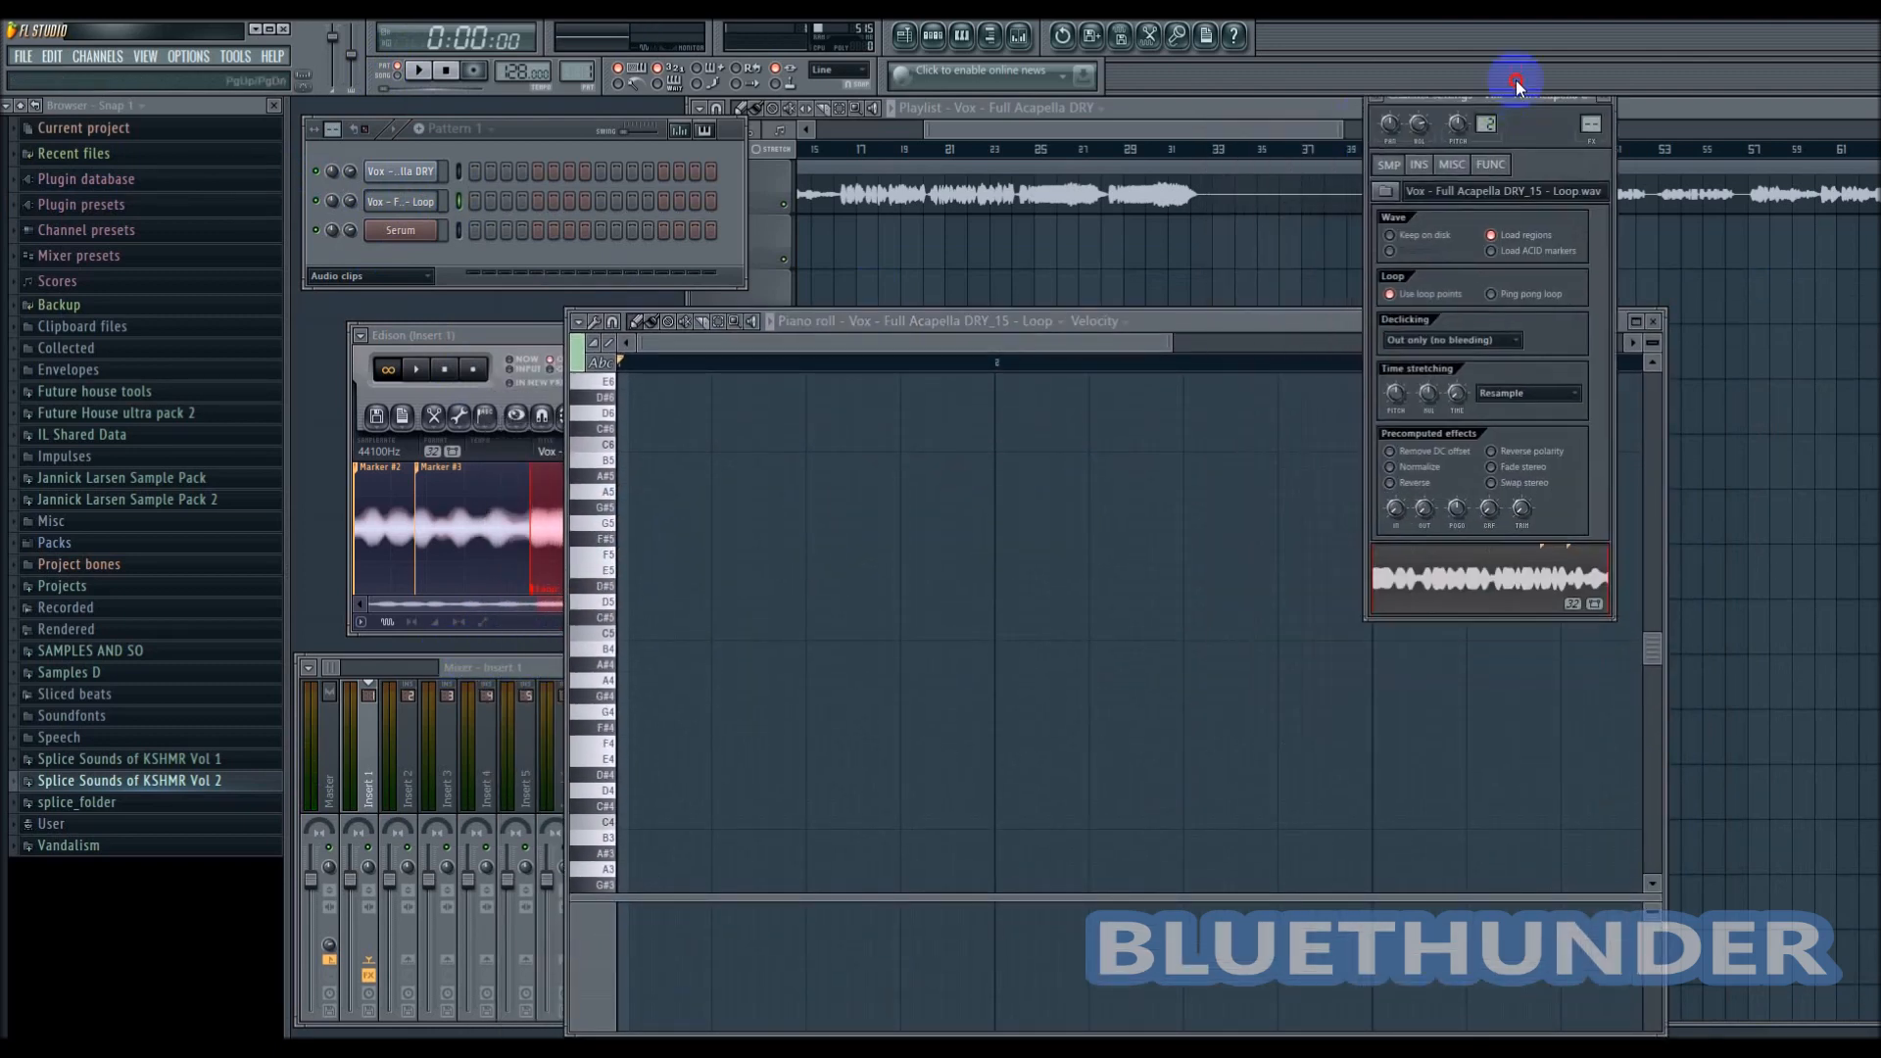
# - Turn off Use loop points for the looped vocal channel and audition it from the piano roll keys
pyautogui.click(1653, 322)
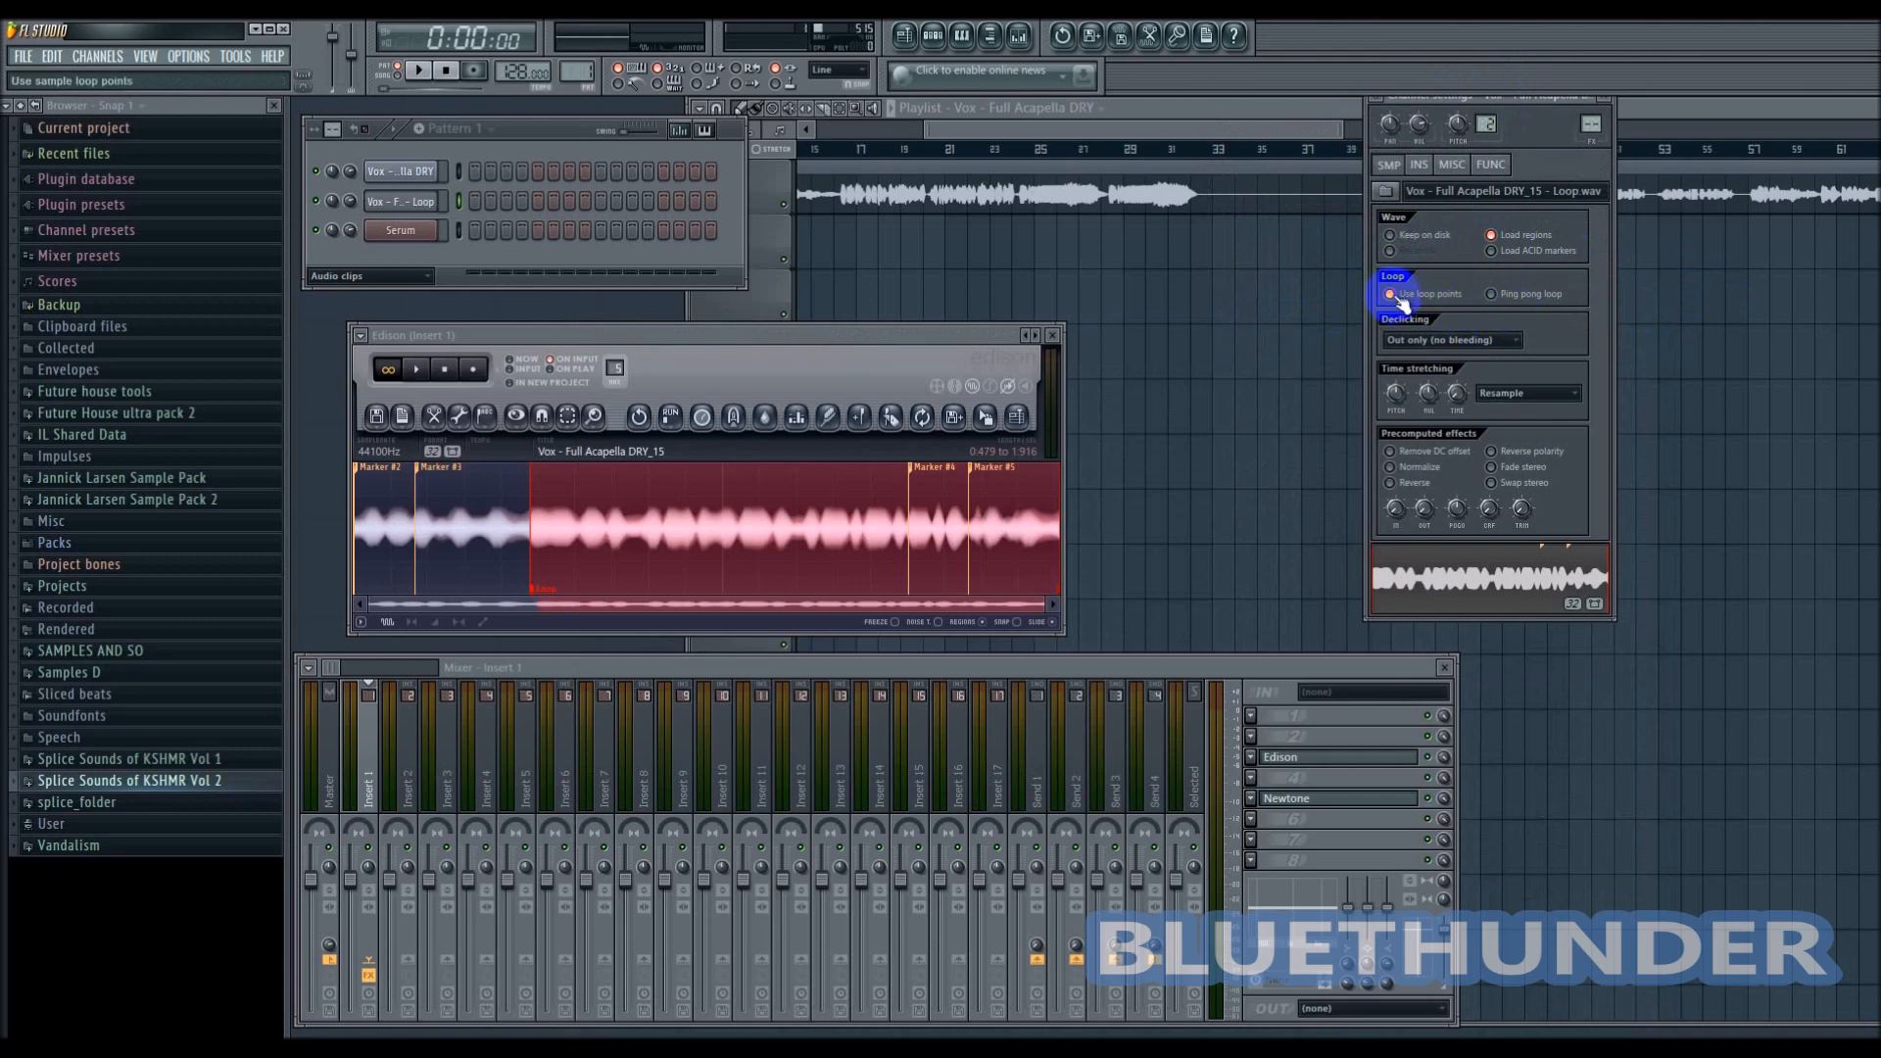
pyautogui.click(392, 203)
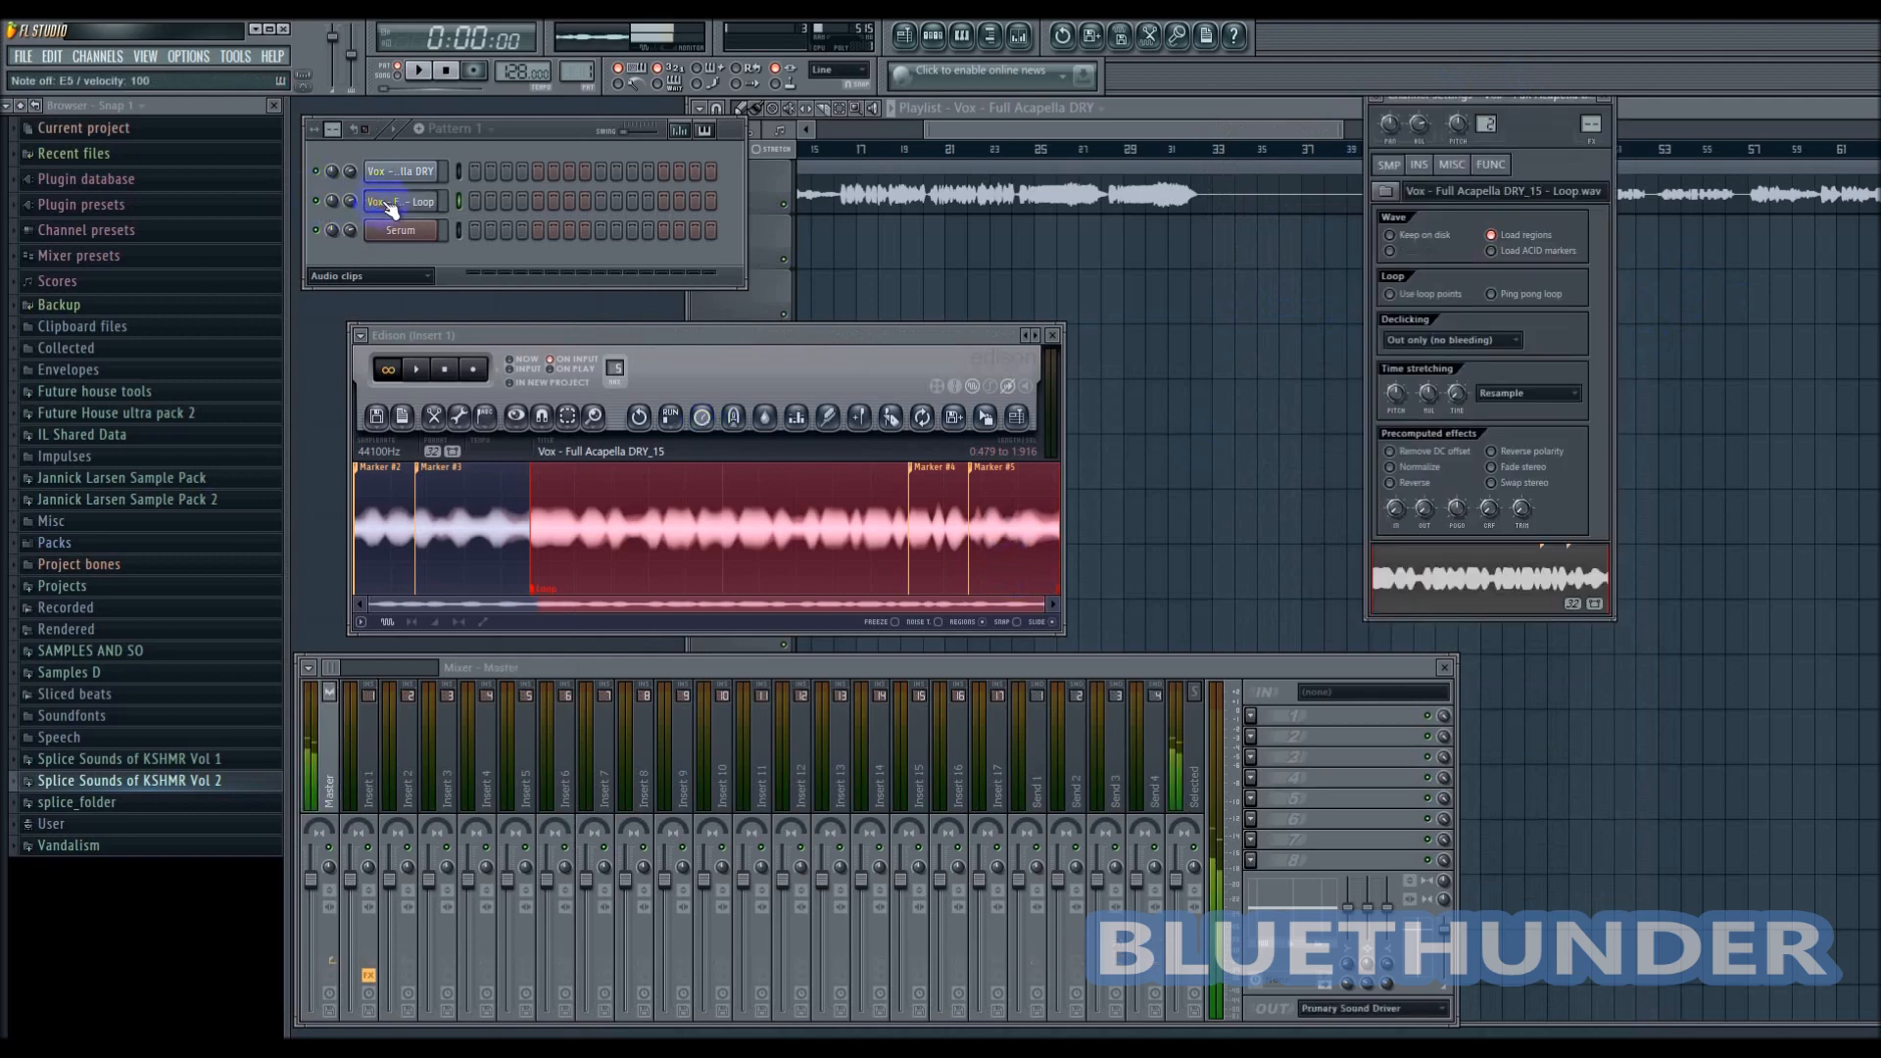
pyautogui.rightClick(391, 208)
pyautogui.click(441, 201)
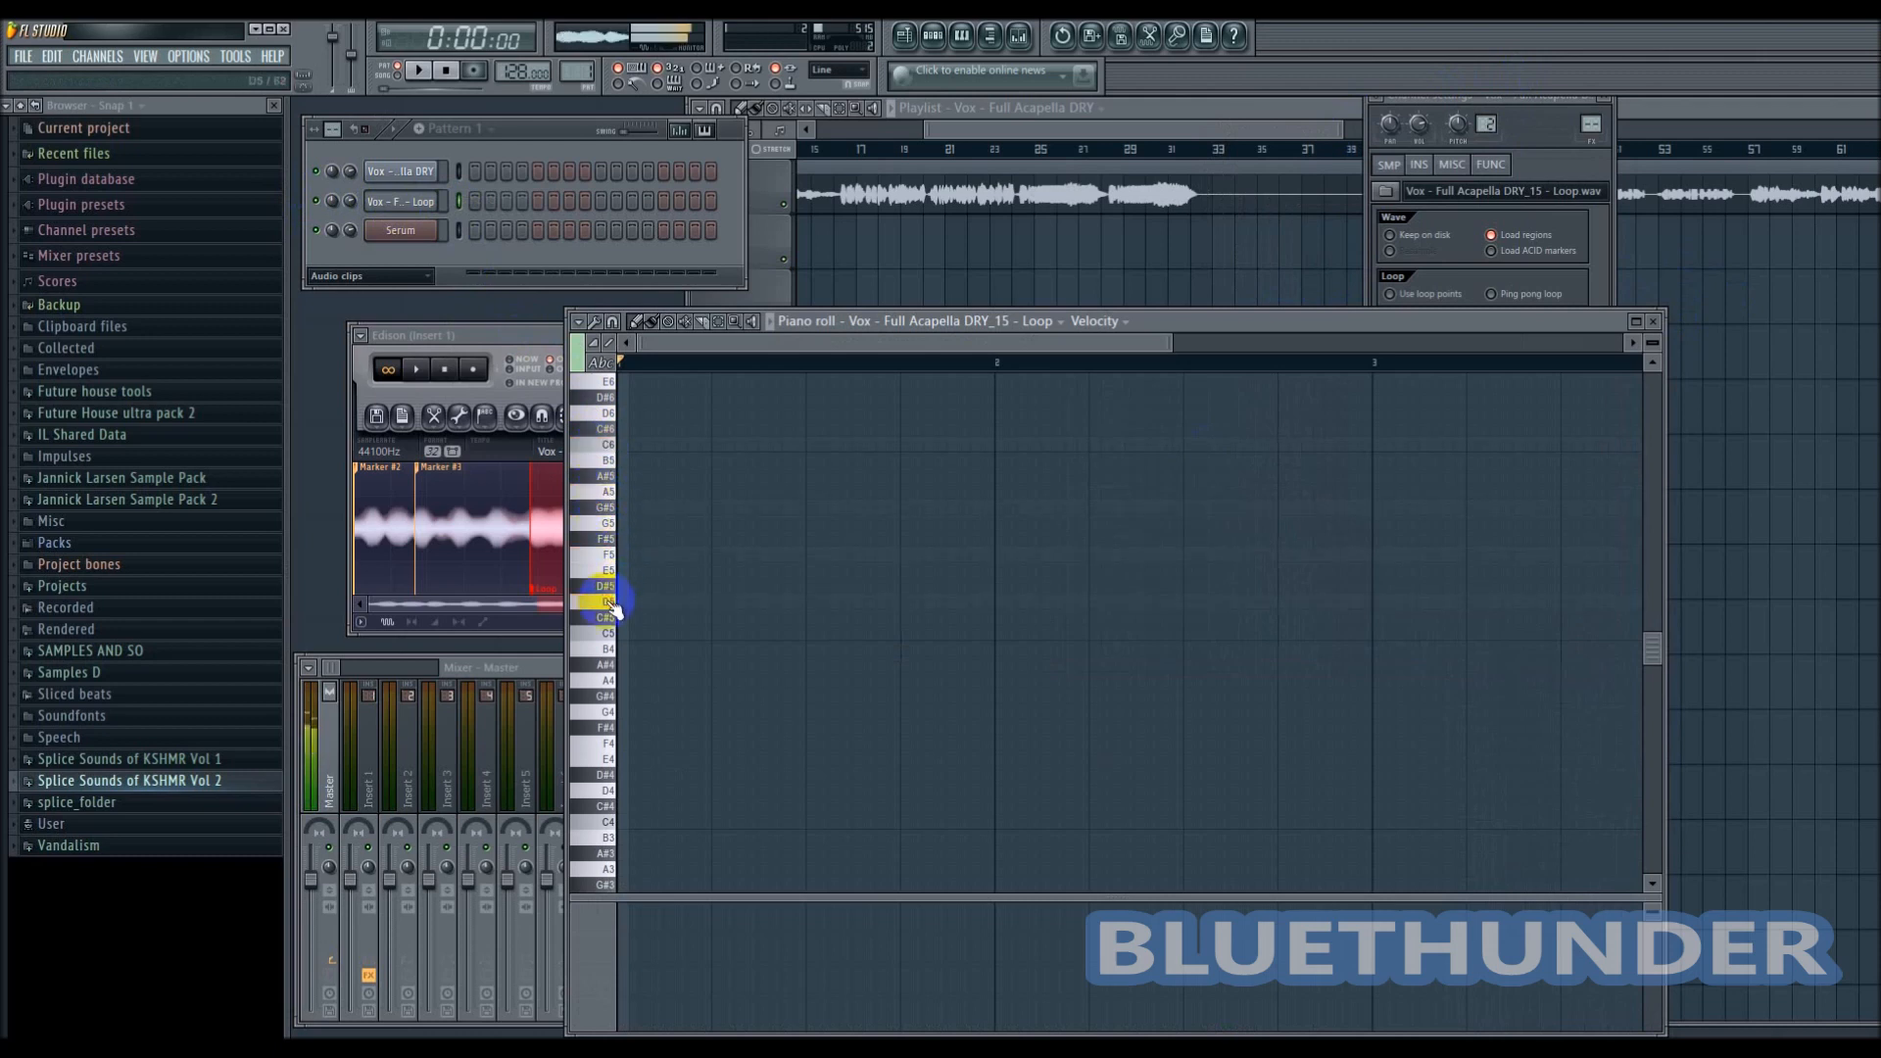
# - Turn Use loop points back on, audition the keys around F5 and D#5, and close the piano roll
pyautogui.click(1550, 110)
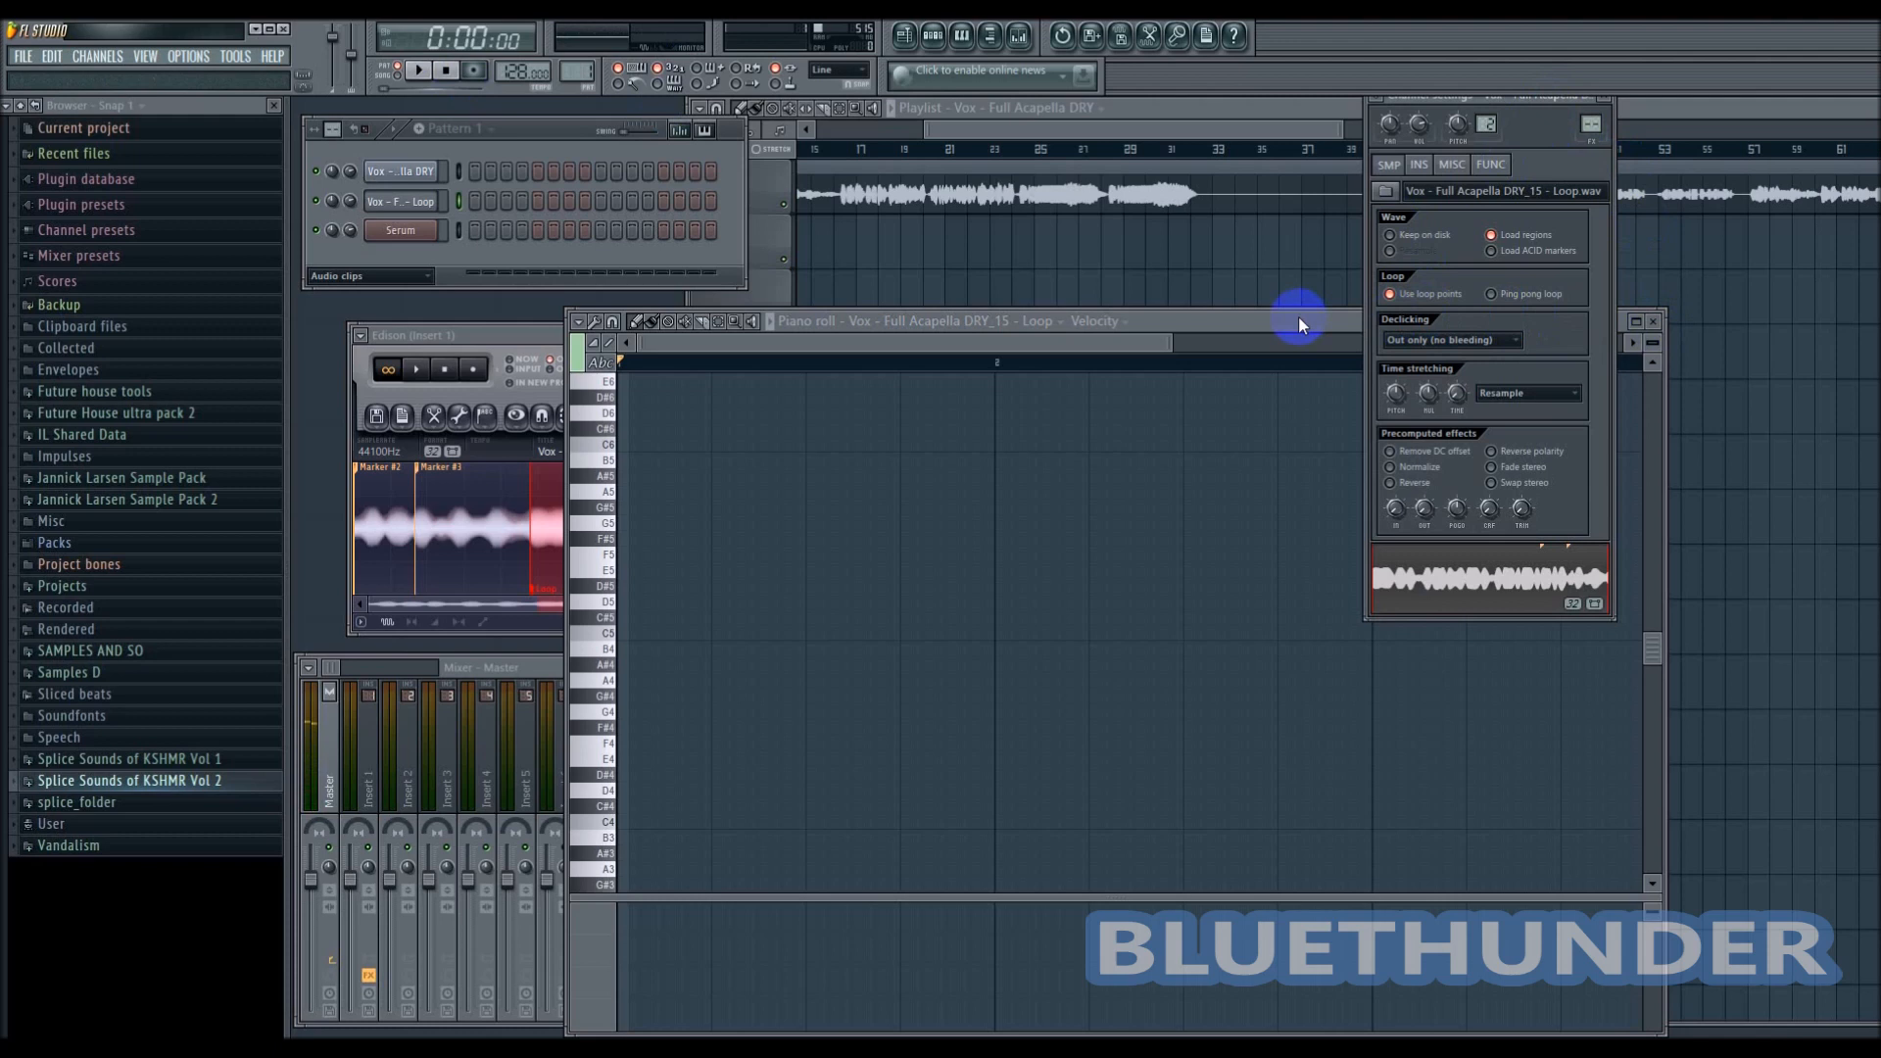
pyautogui.moveTo(1299, 323); pyautogui.dragTo(1290, 381)
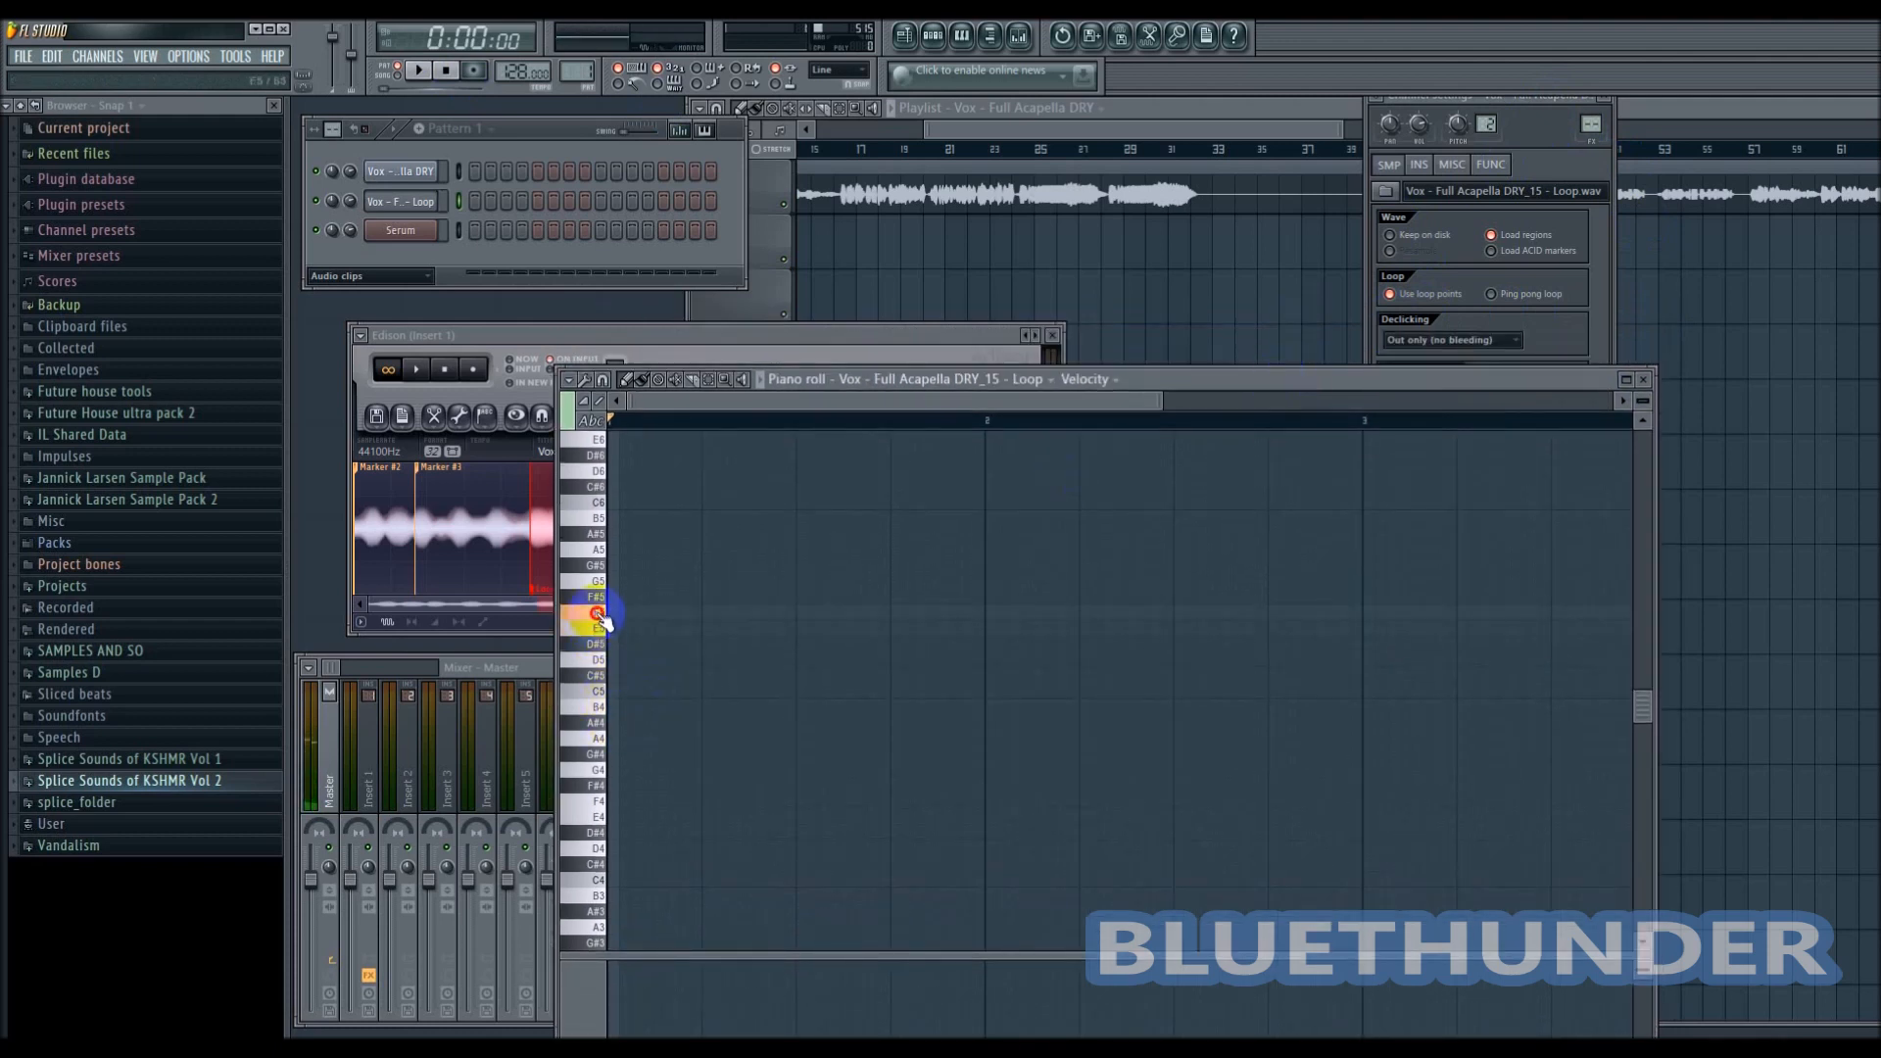
pyautogui.click(600, 652)
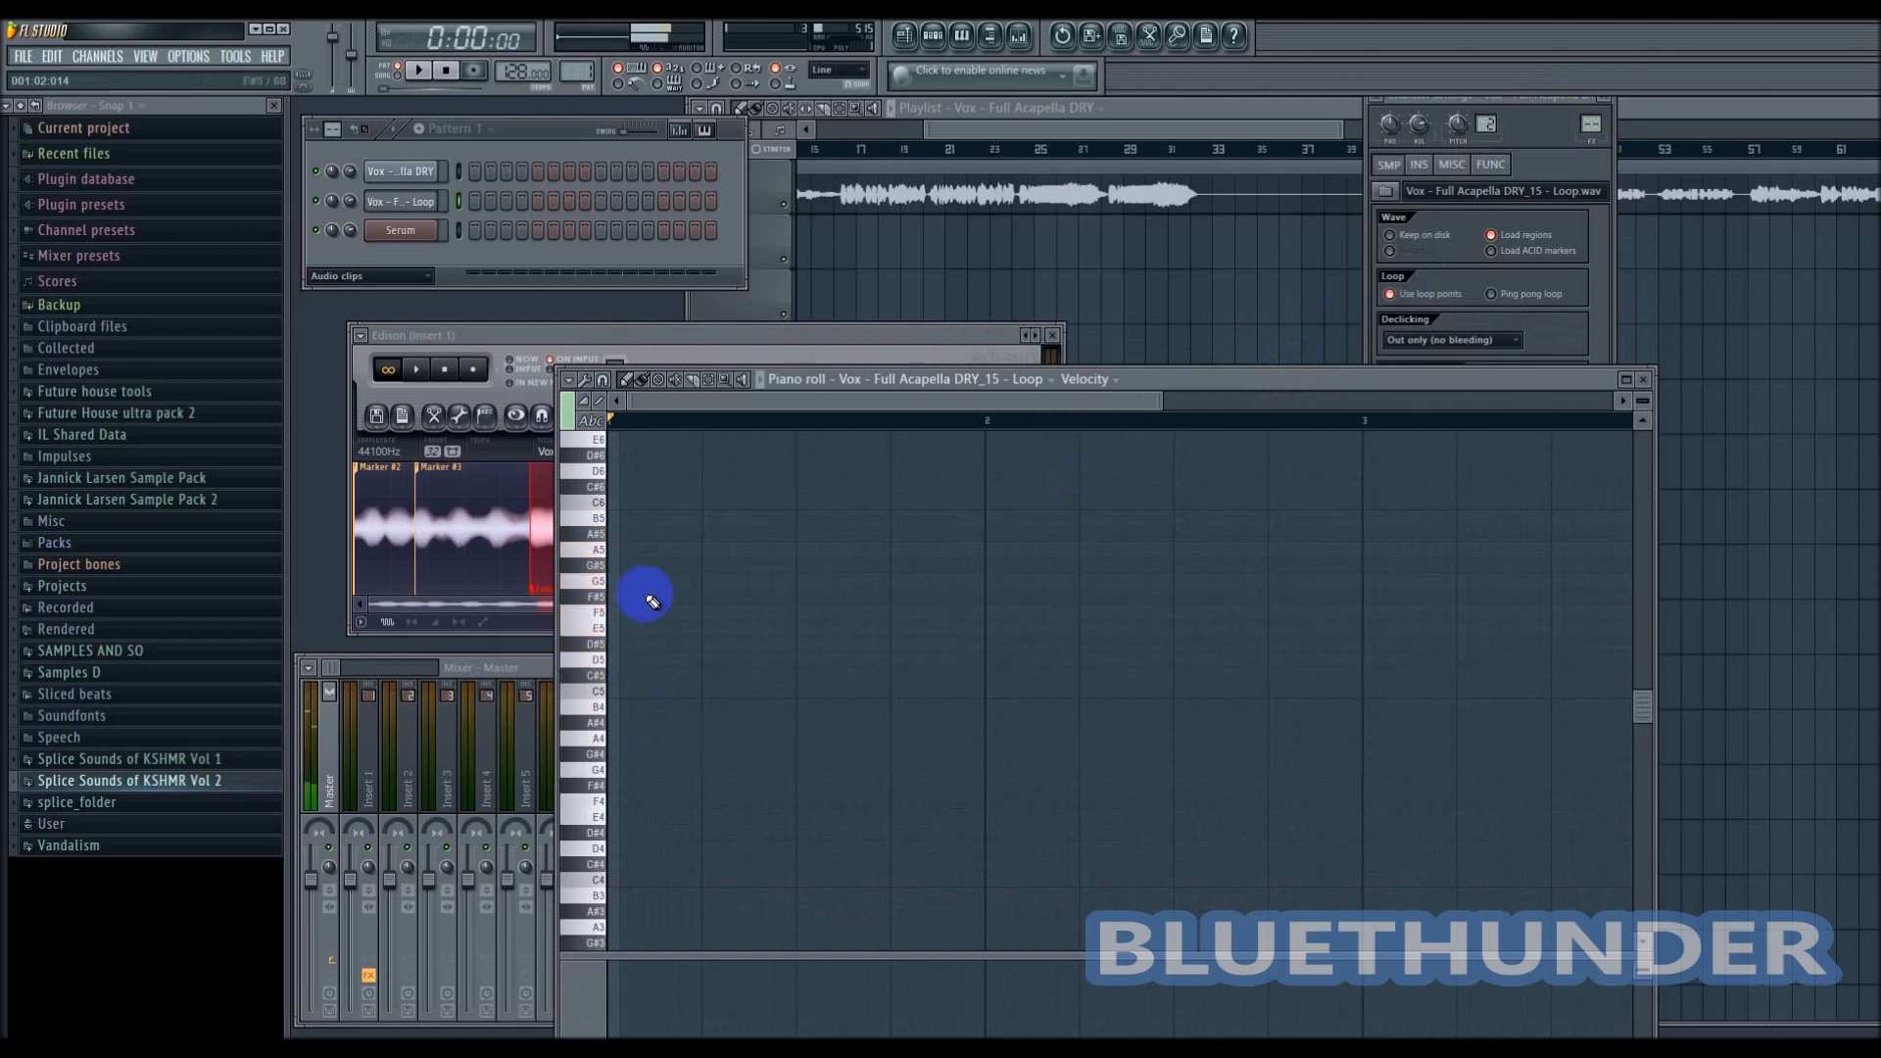
pyautogui.click(1643, 381)
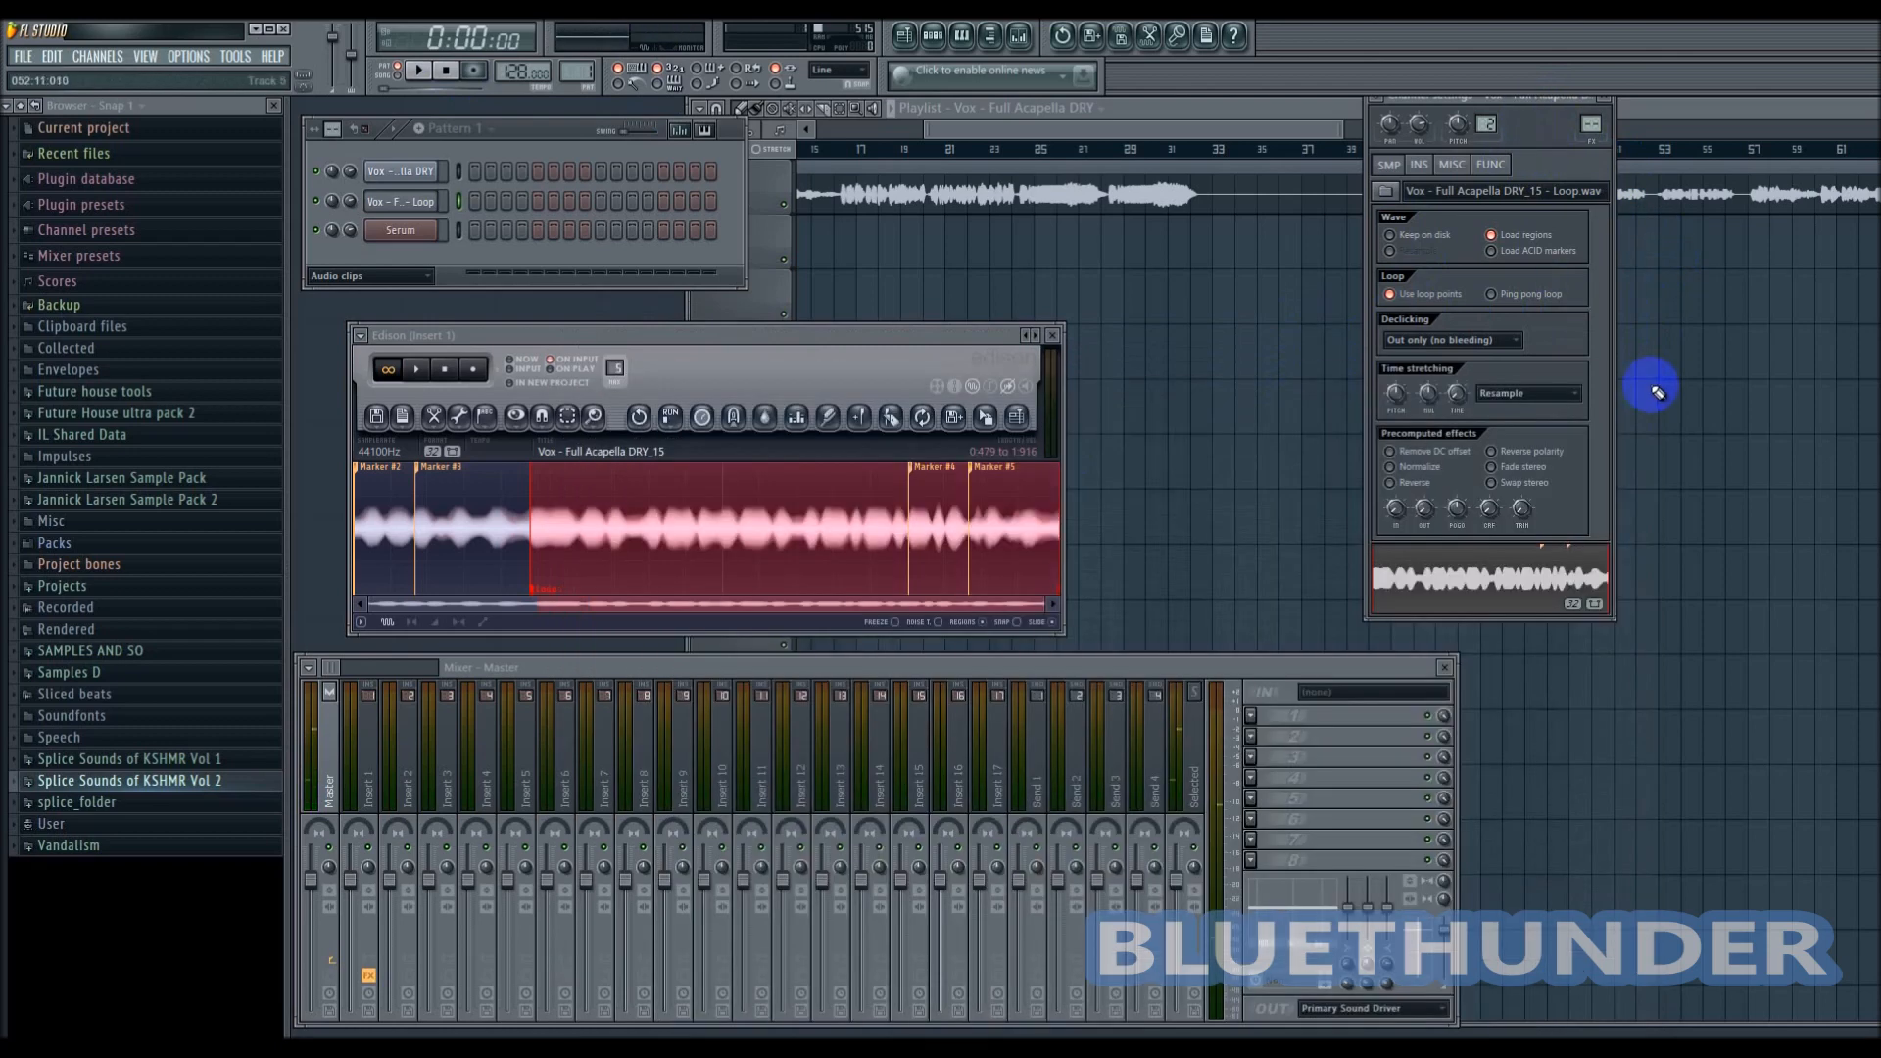
# - Reopen the looped vocal channel's piano roll and draw two-step notes E5, F#5 and G5 at steps 1, 4 and 7 of bar 1
pyautogui.rightClick(415, 227)
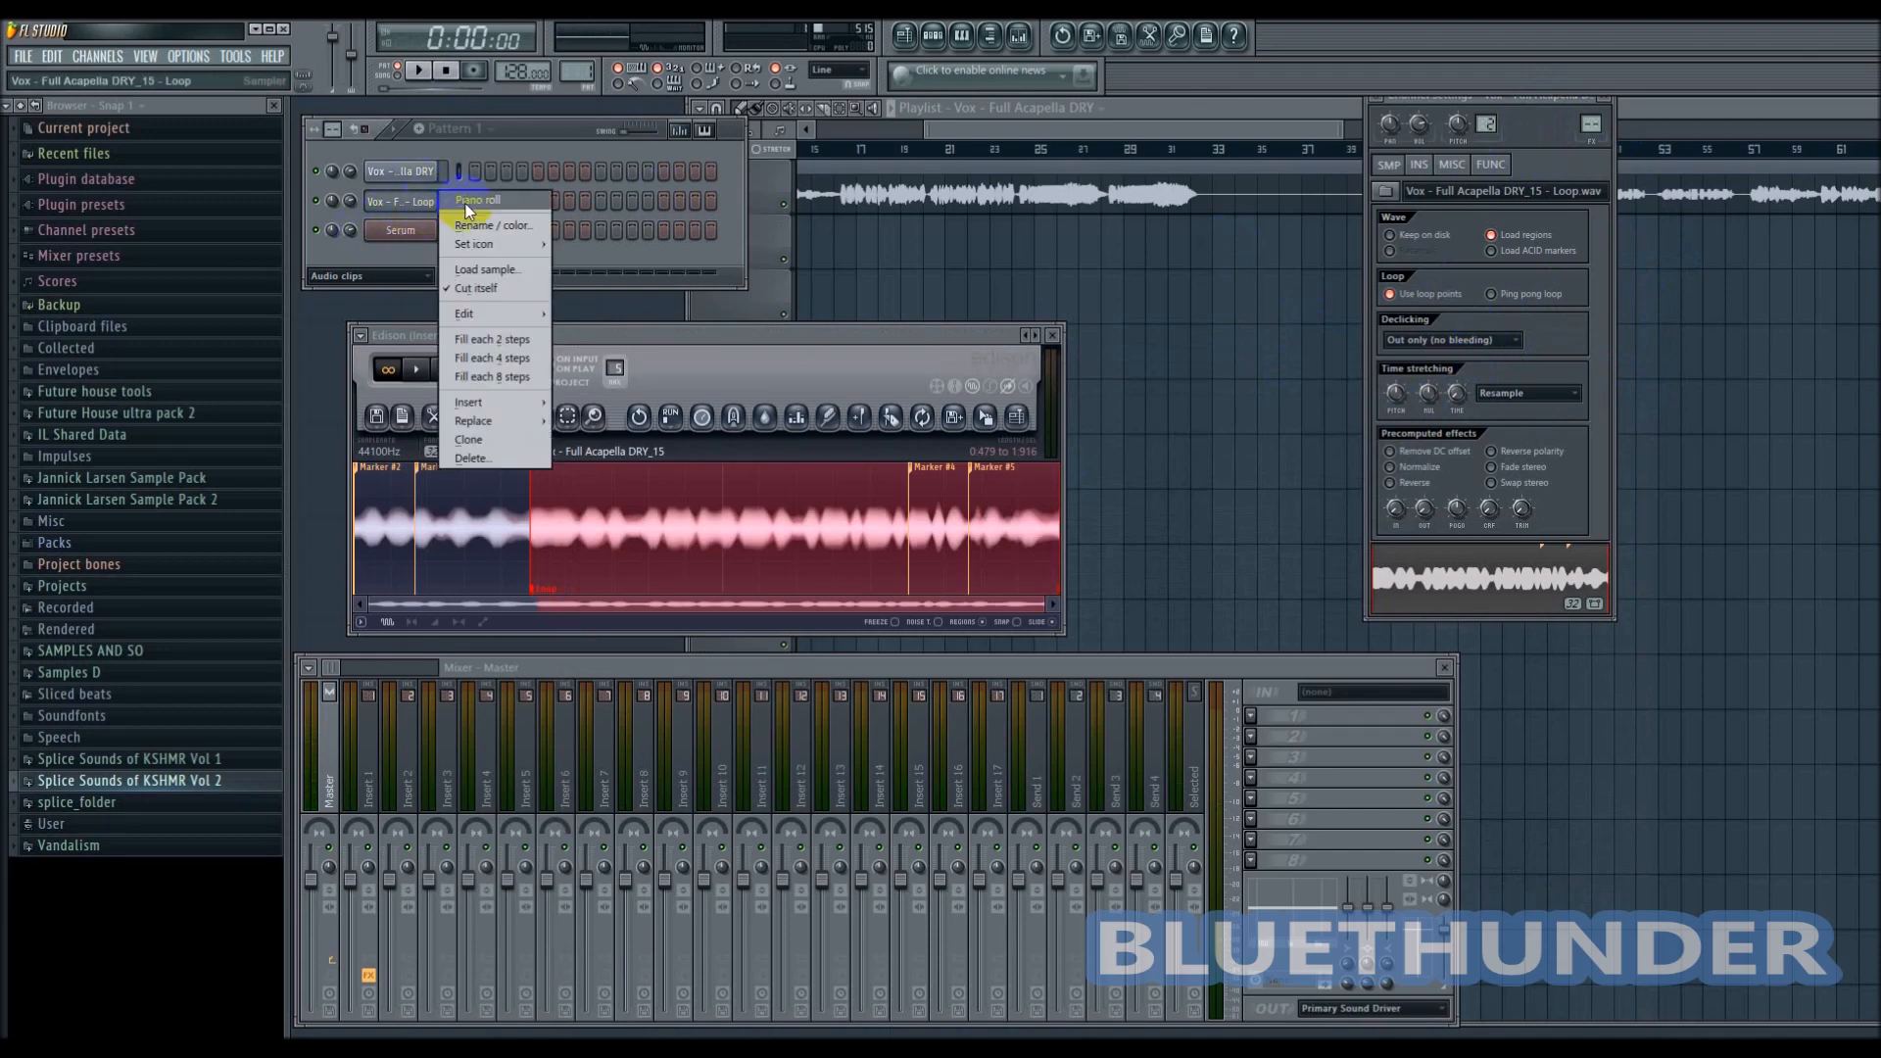
pyautogui.click(460, 207)
pyautogui.click(615, 390)
pyautogui.click(617, 542)
pyautogui.click(612, 629)
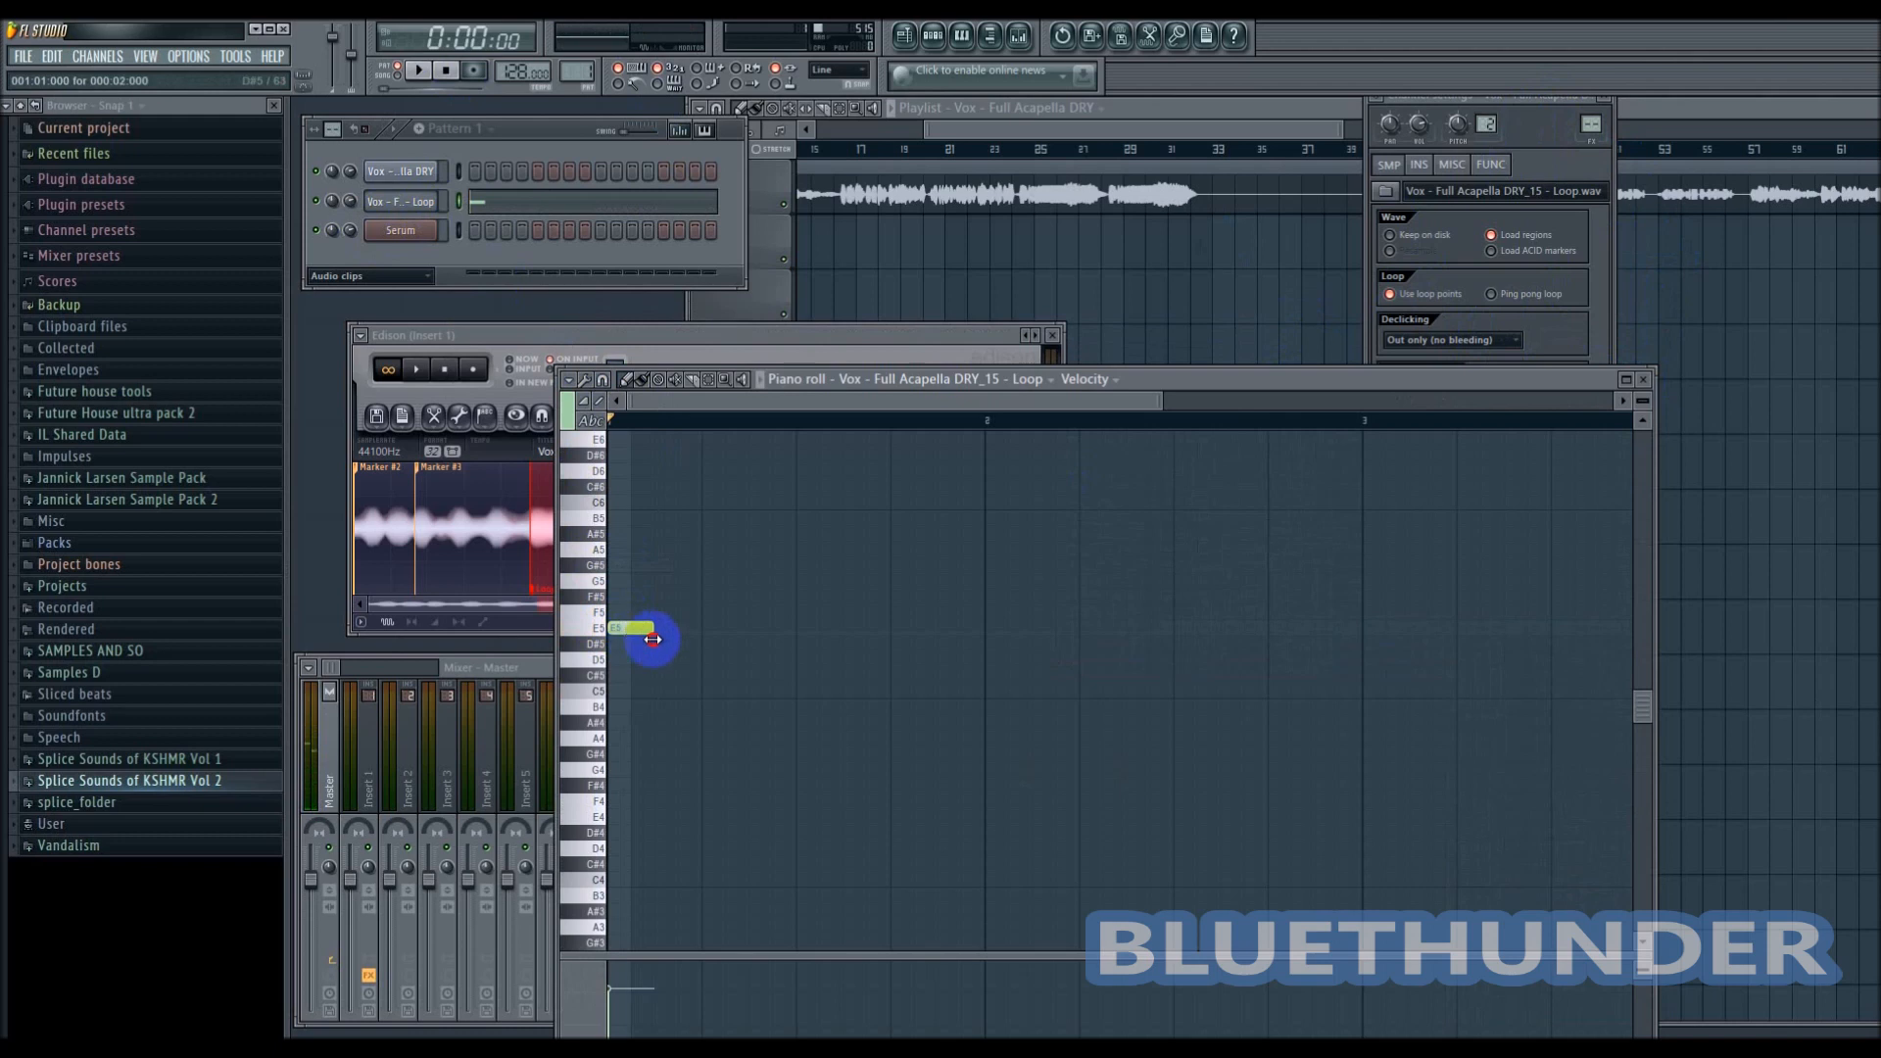
pyautogui.click(693, 597)
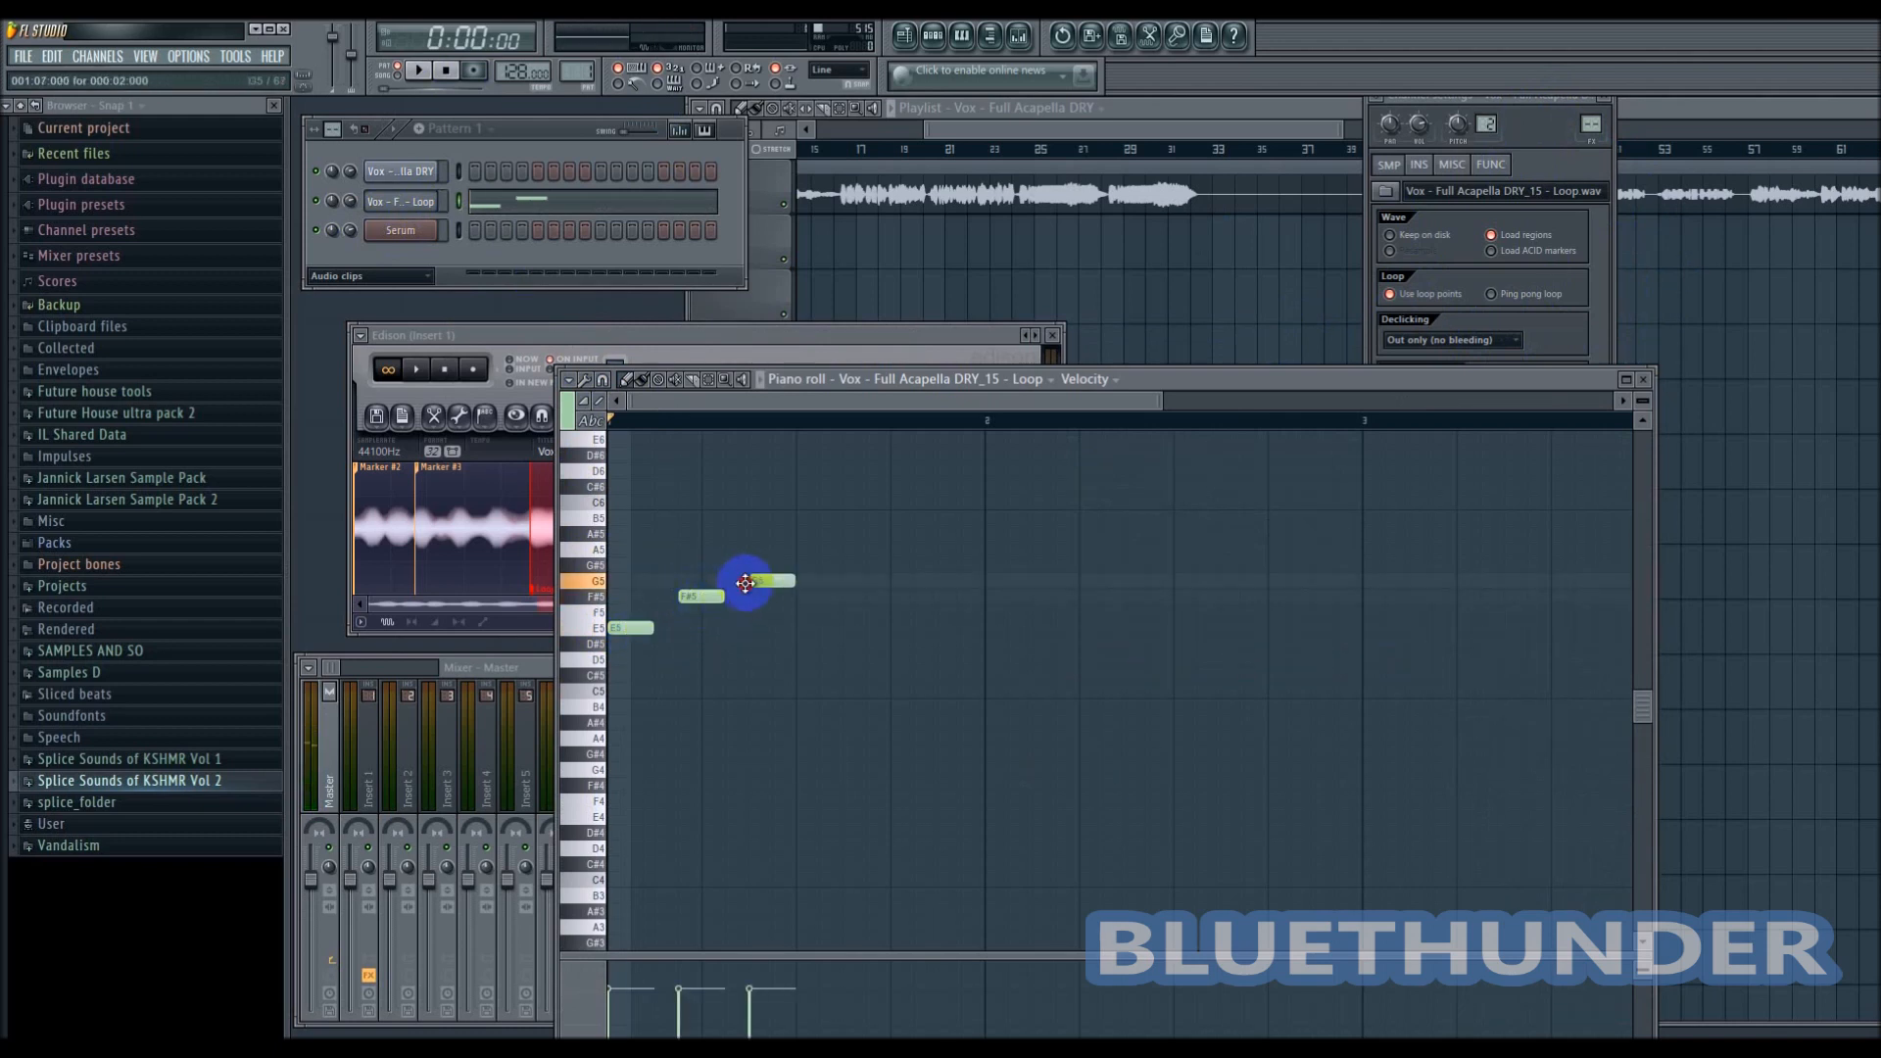
# - Route the looped vocal channel to mixer track 2 and reposition the mixer
pyautogui.click(421, 202)
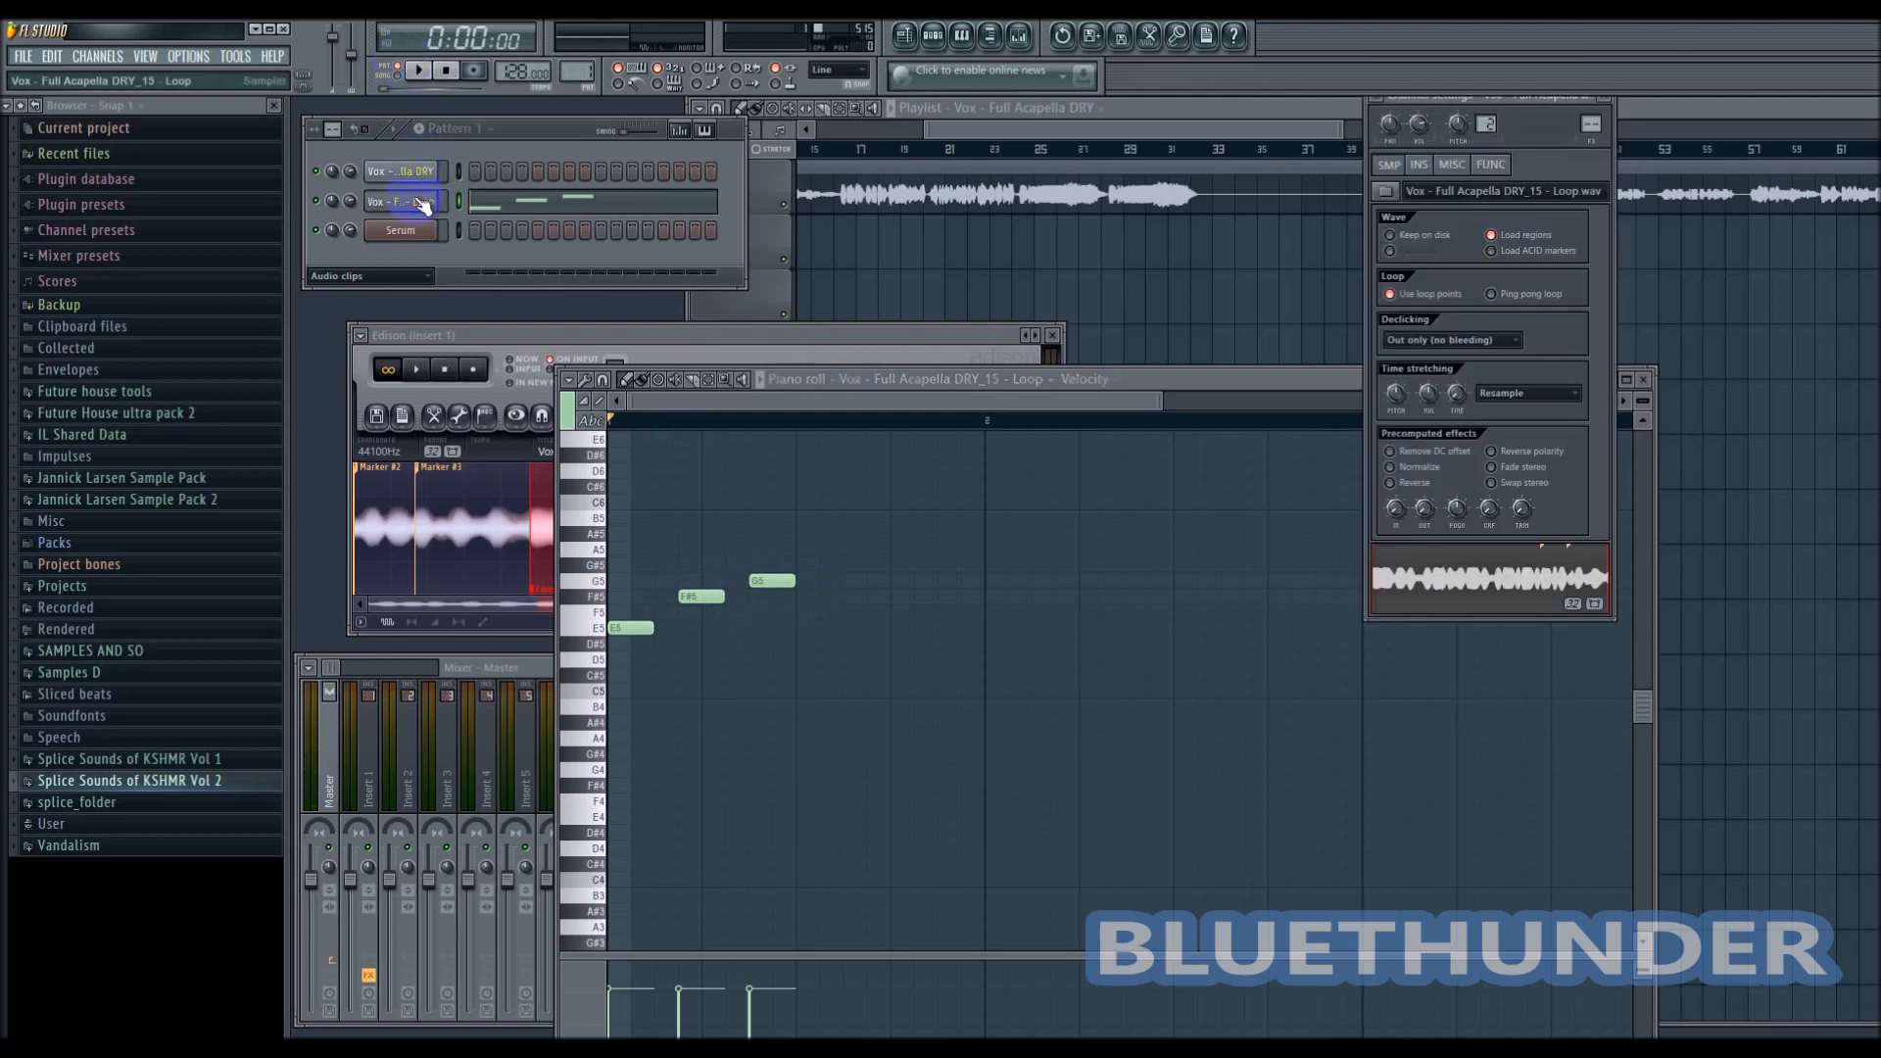
pyautogui.click(1380, 98)
pyautogui.click(1401, 139)
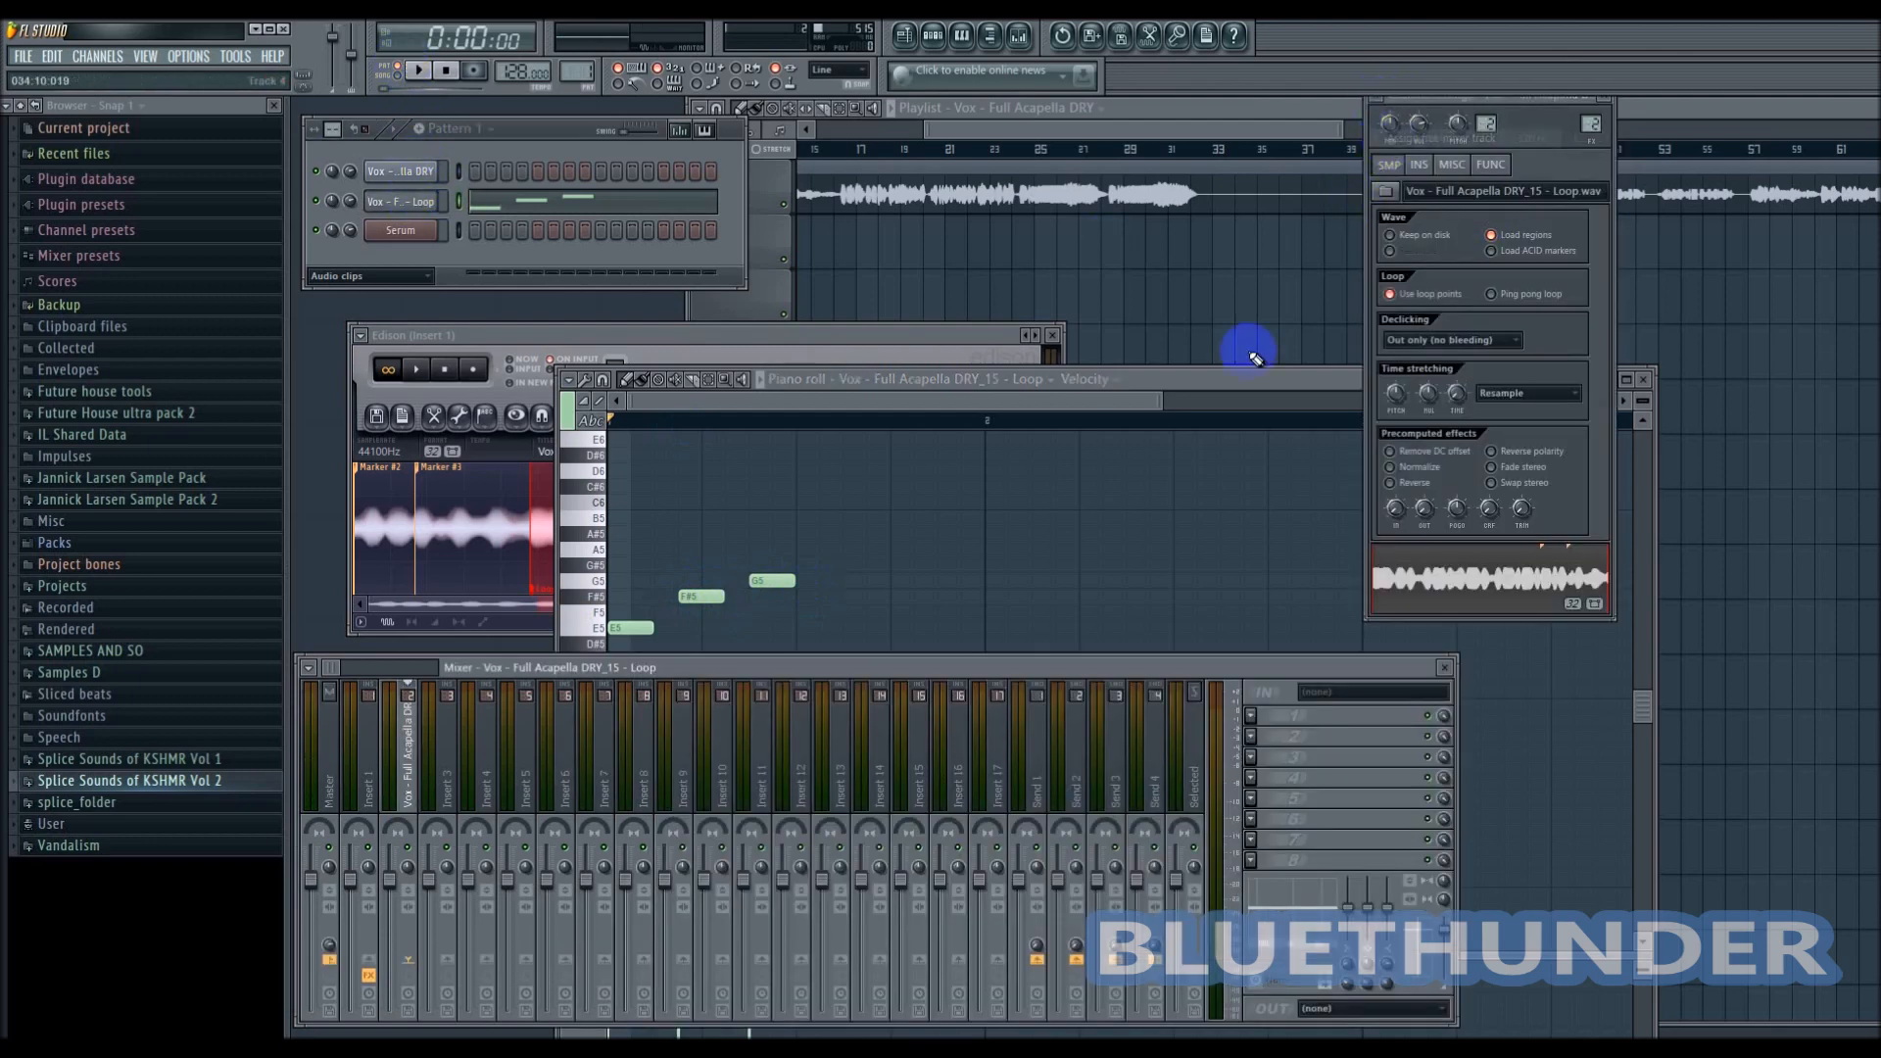
pyautogui.click(929, 613)
pyautogui.moveTo(462, 670); pyautogui.dragTo(469, 682)
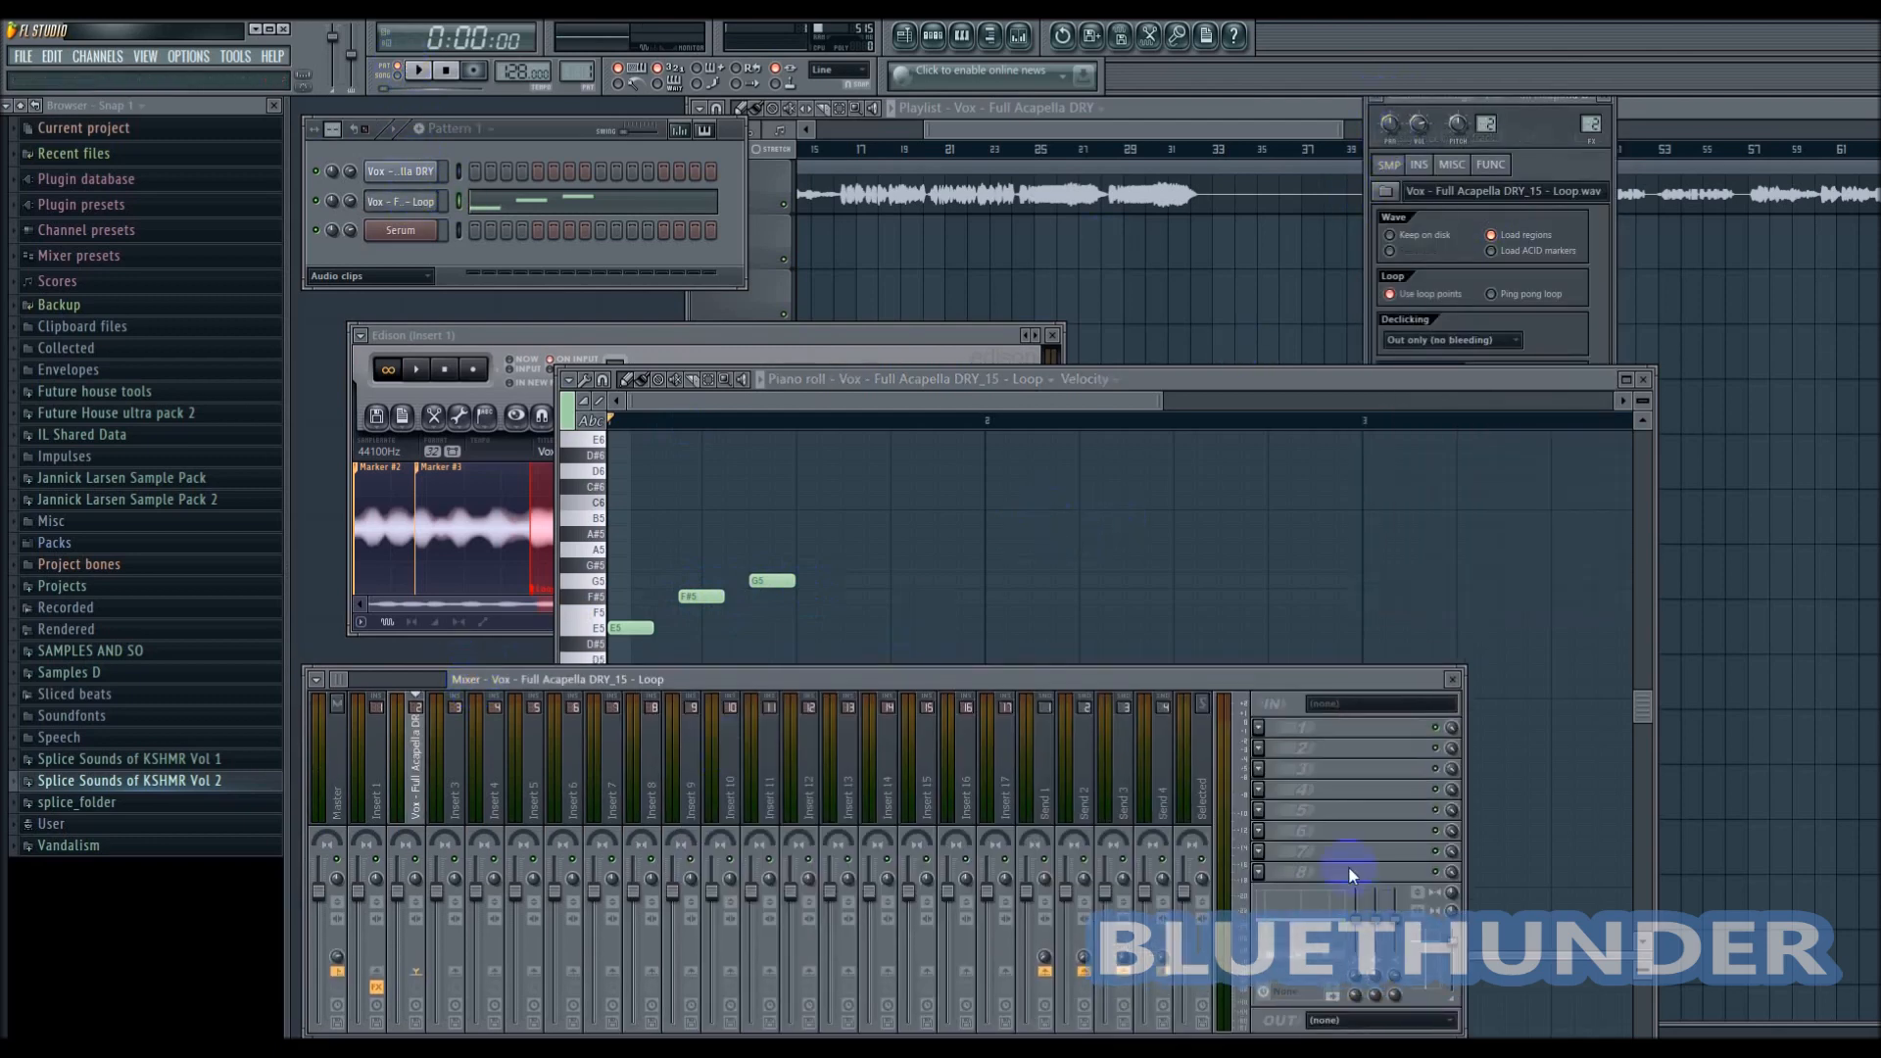
# - Load Fruity Reeverb 2 in slot 5 of the vocal loop's mixer track and raise its wet level to 81%
pyautogui.click(1260, 807)
pyautogui.click(1459, 937)
pyautogui.click(754, 465)
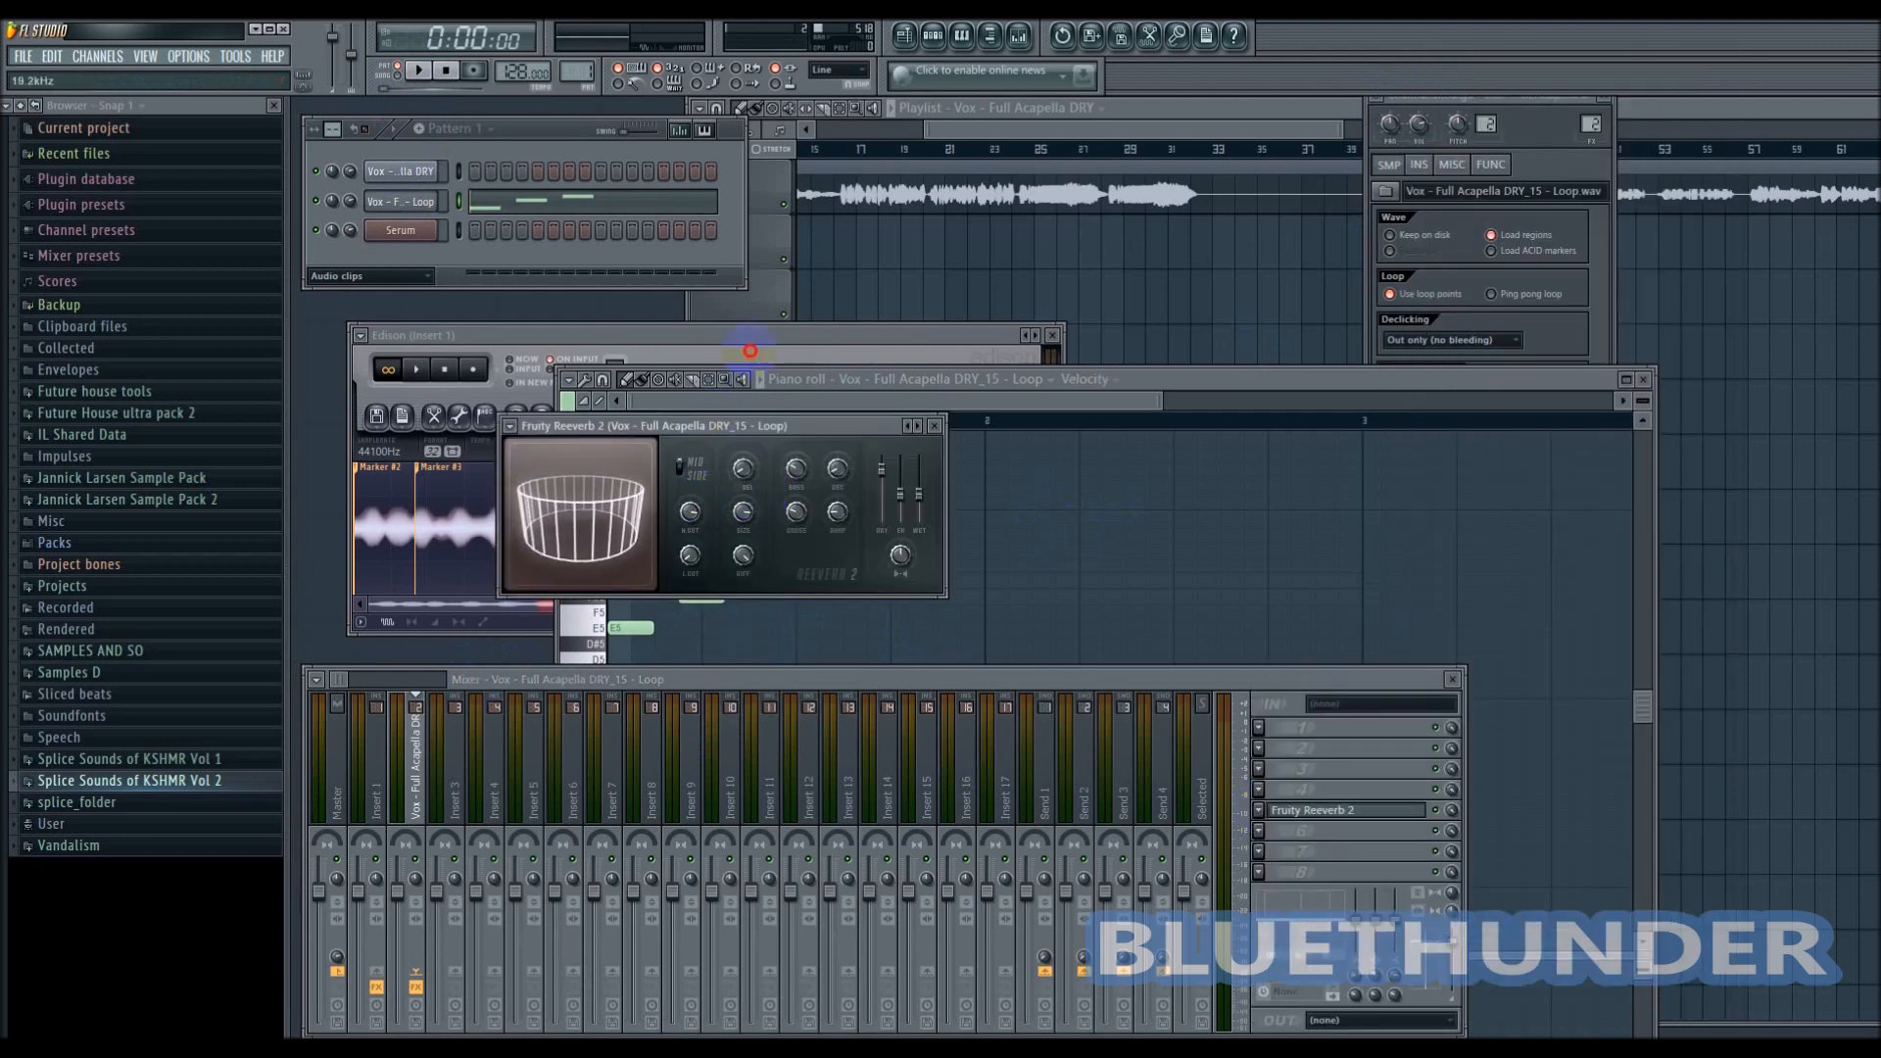
pyautogui.click(690, 555)
pyautogui.moveTo(917, 496); pyautogui.dragTo(917, 480)
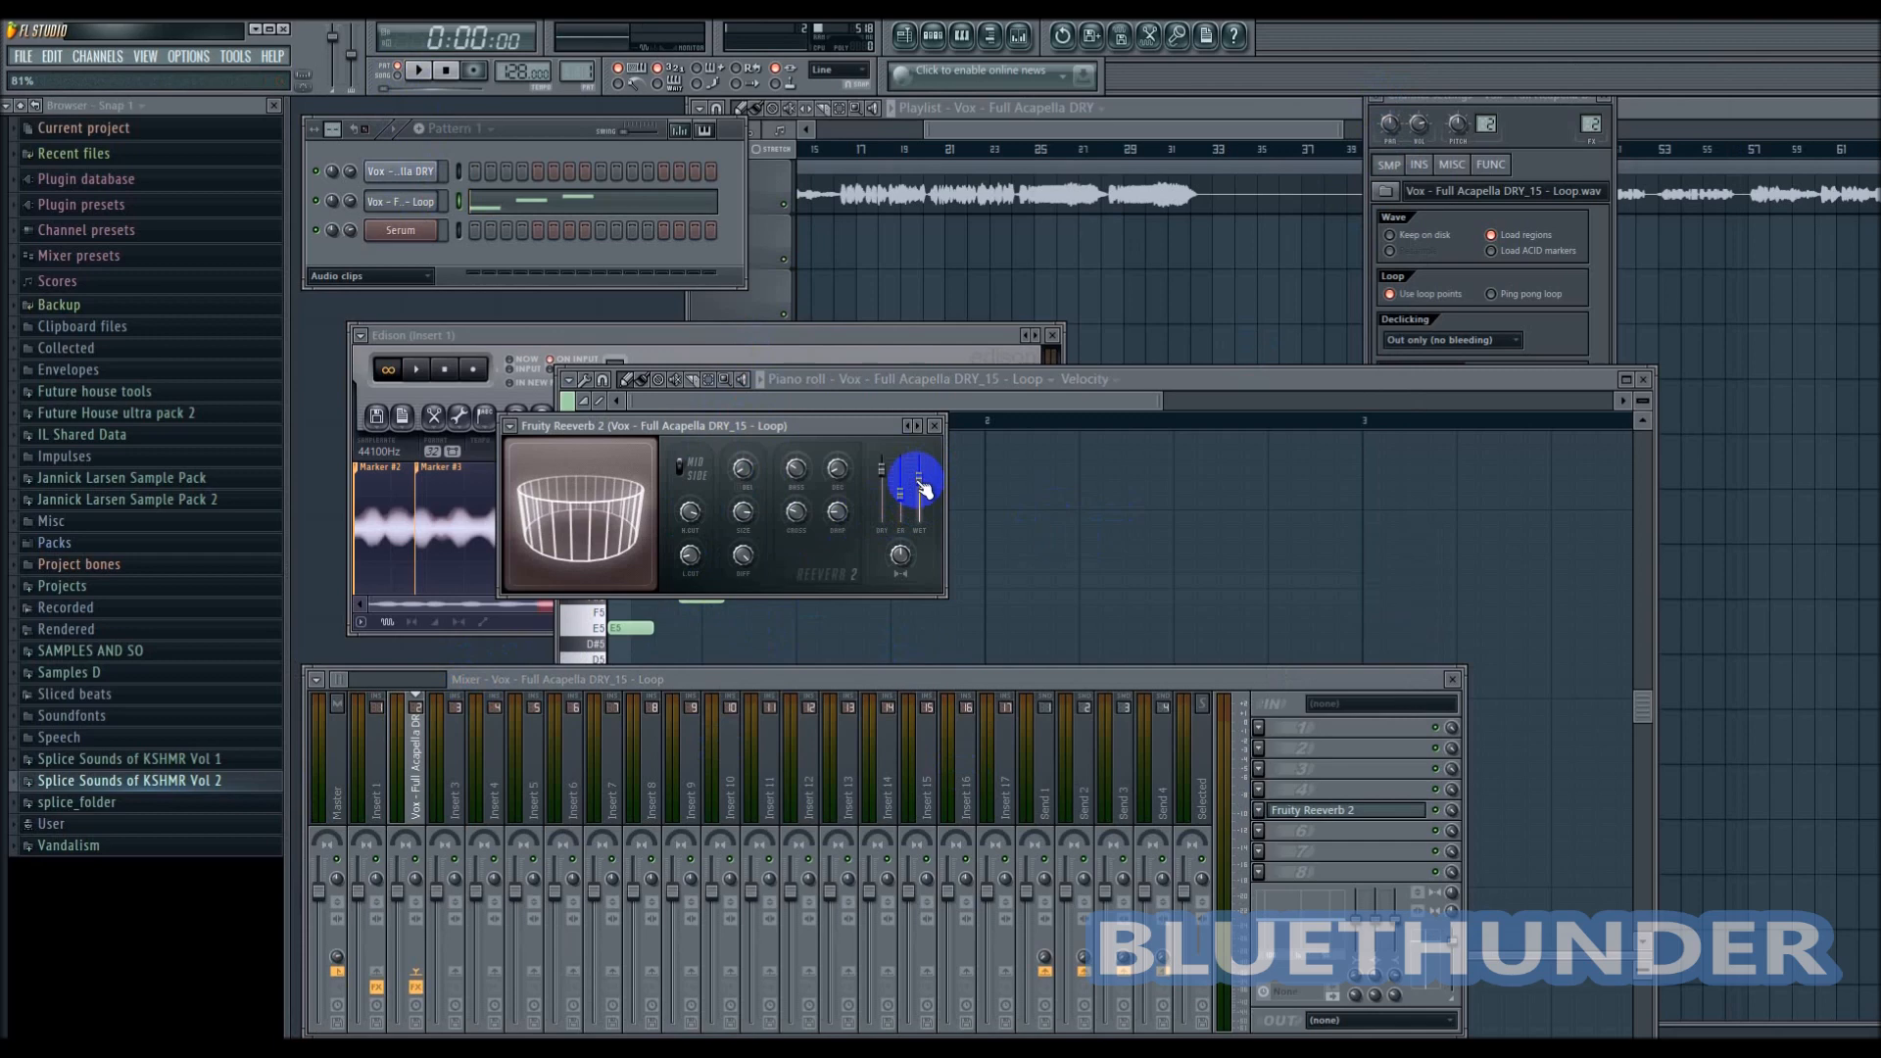
pyautogui.moveTo(798, 471); pyautogui.dragTo(791, 530)
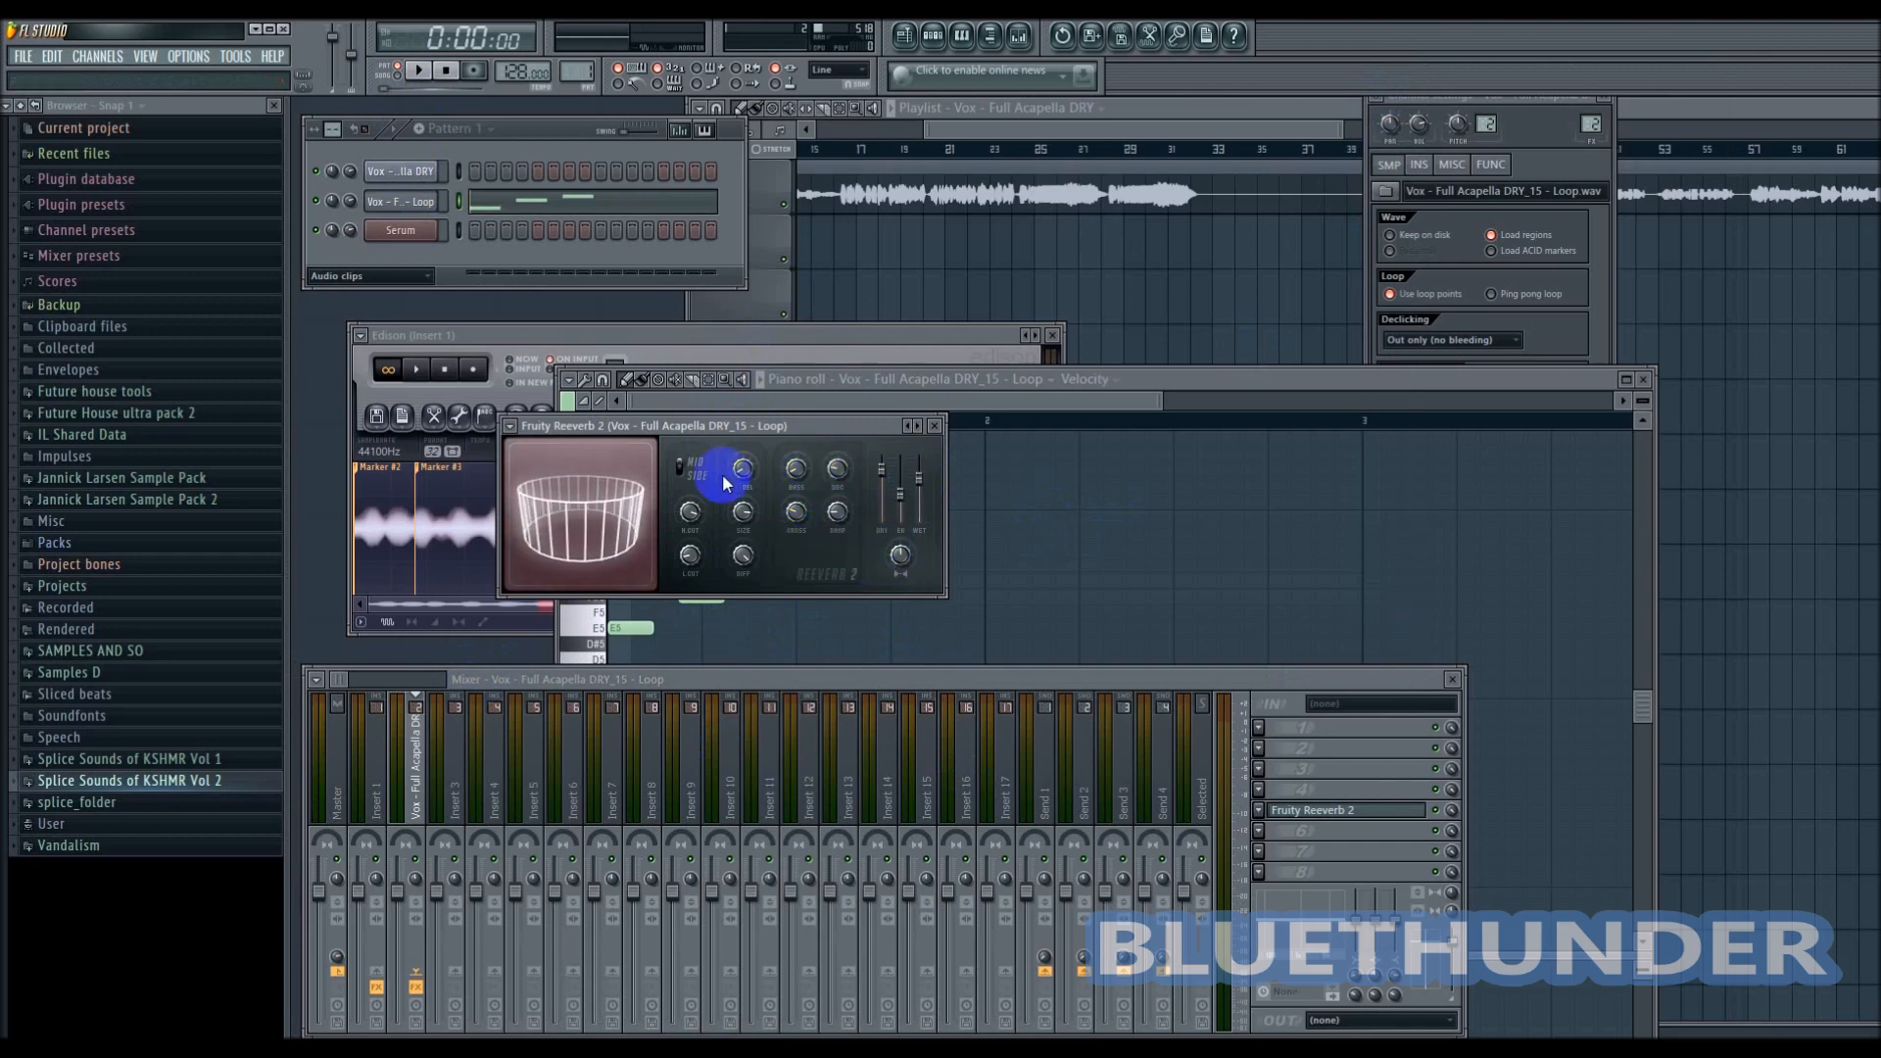
# - Bring the piano roll to the front and place it and the Fruity Reeverb 2 window so both are visible
pyautogui.click(1110, 544)
pyautogui.moveTo(1169, 383); pyautogui.dragTo(1184, 356)
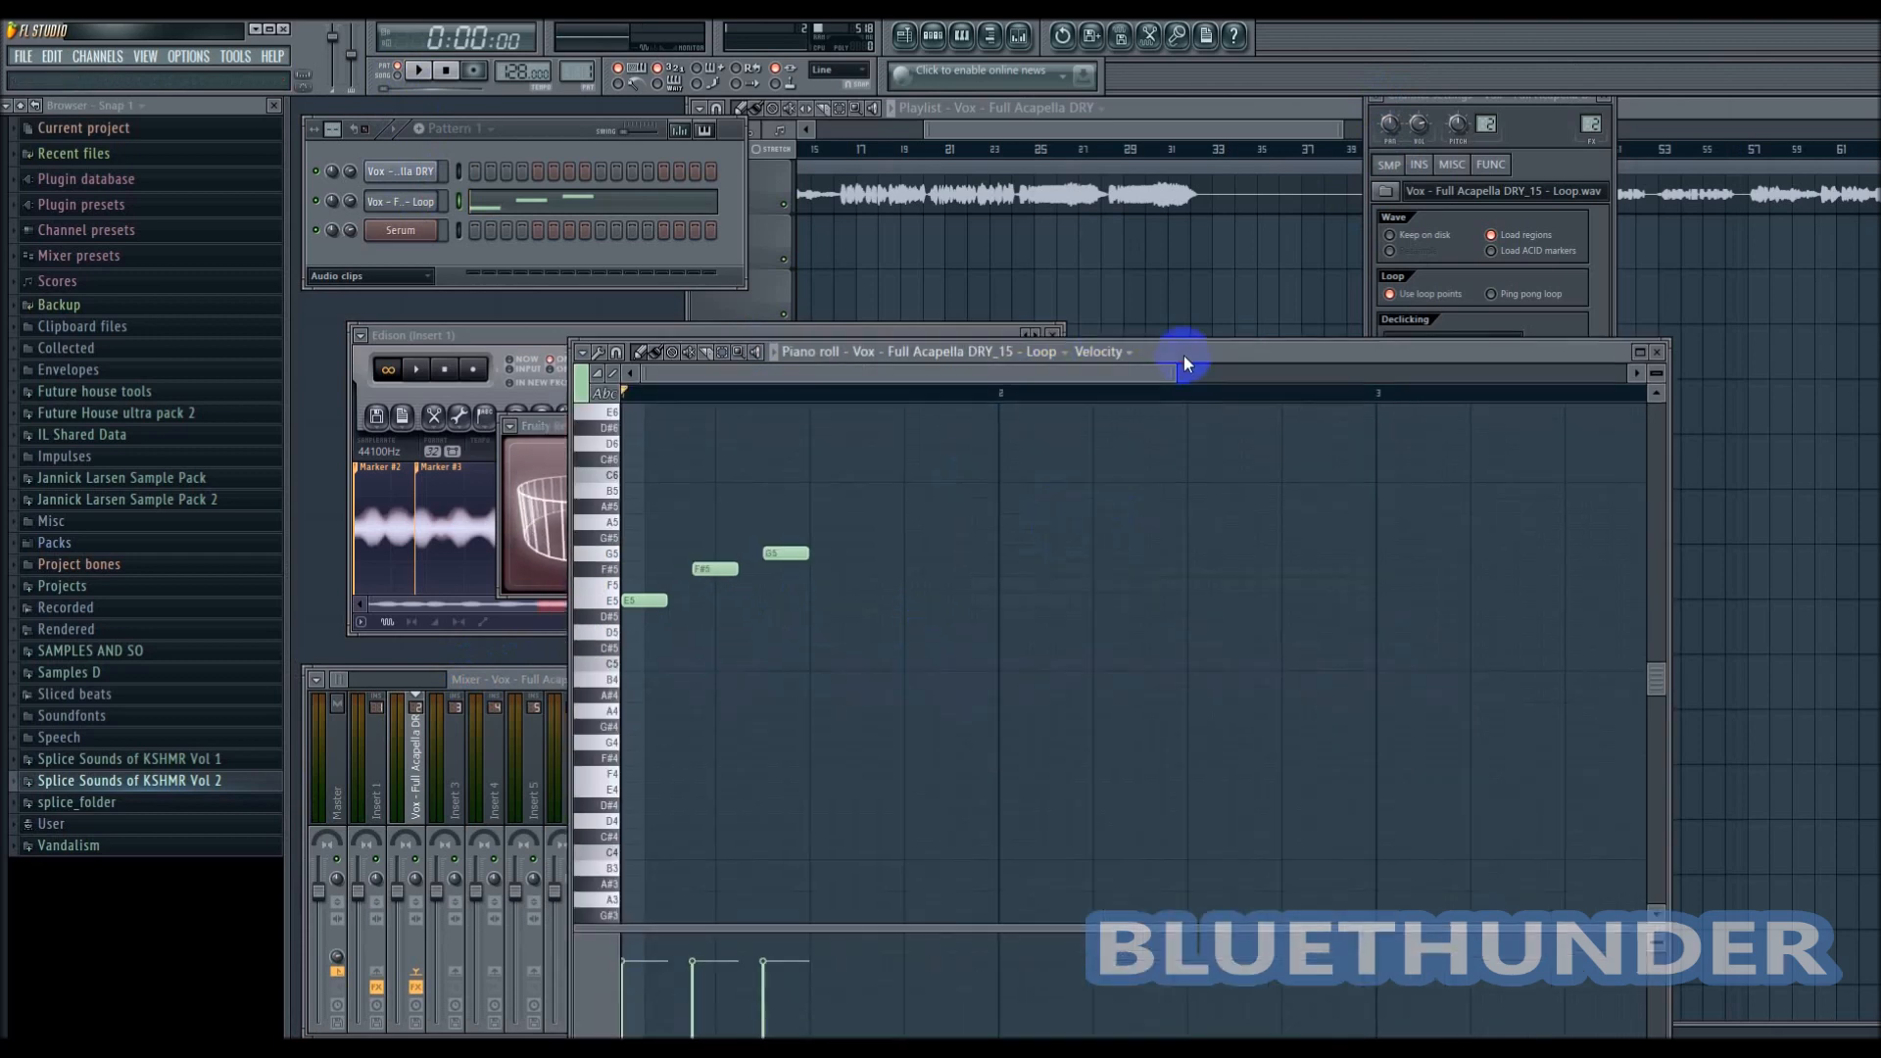
pyautogui.moveTo(1217, 349); pyautogui.dragTo(1437, 276)
pyautogui.moveTo(770, 423); pyautogui.dragTo(846, 161)
pyautogui.click(1452, 282)
# - Add two-step notes F#5 at step 9 and D5 at step 12 of bar 1, playing the melody to check them
pyautogui.scroll(-2, 1054, 545)
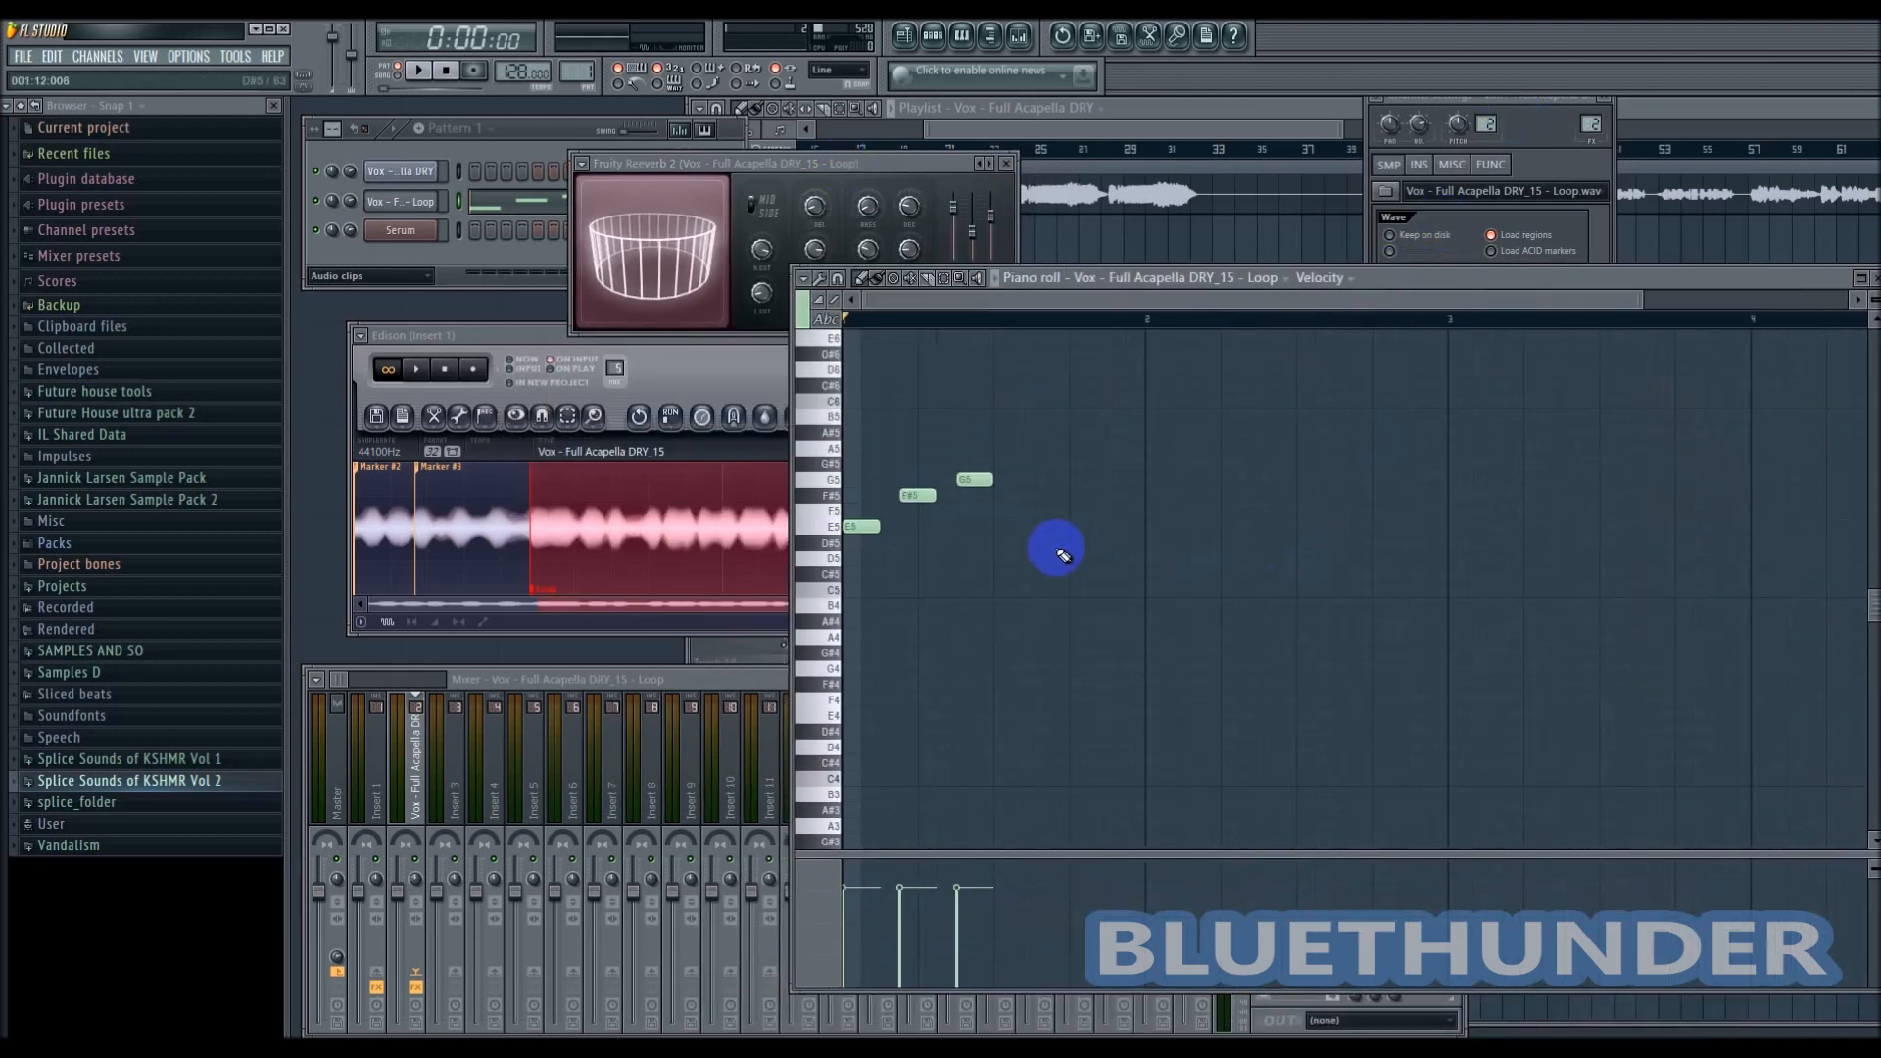
pyautogui.click(980, 497)
pyautogui.press('space')
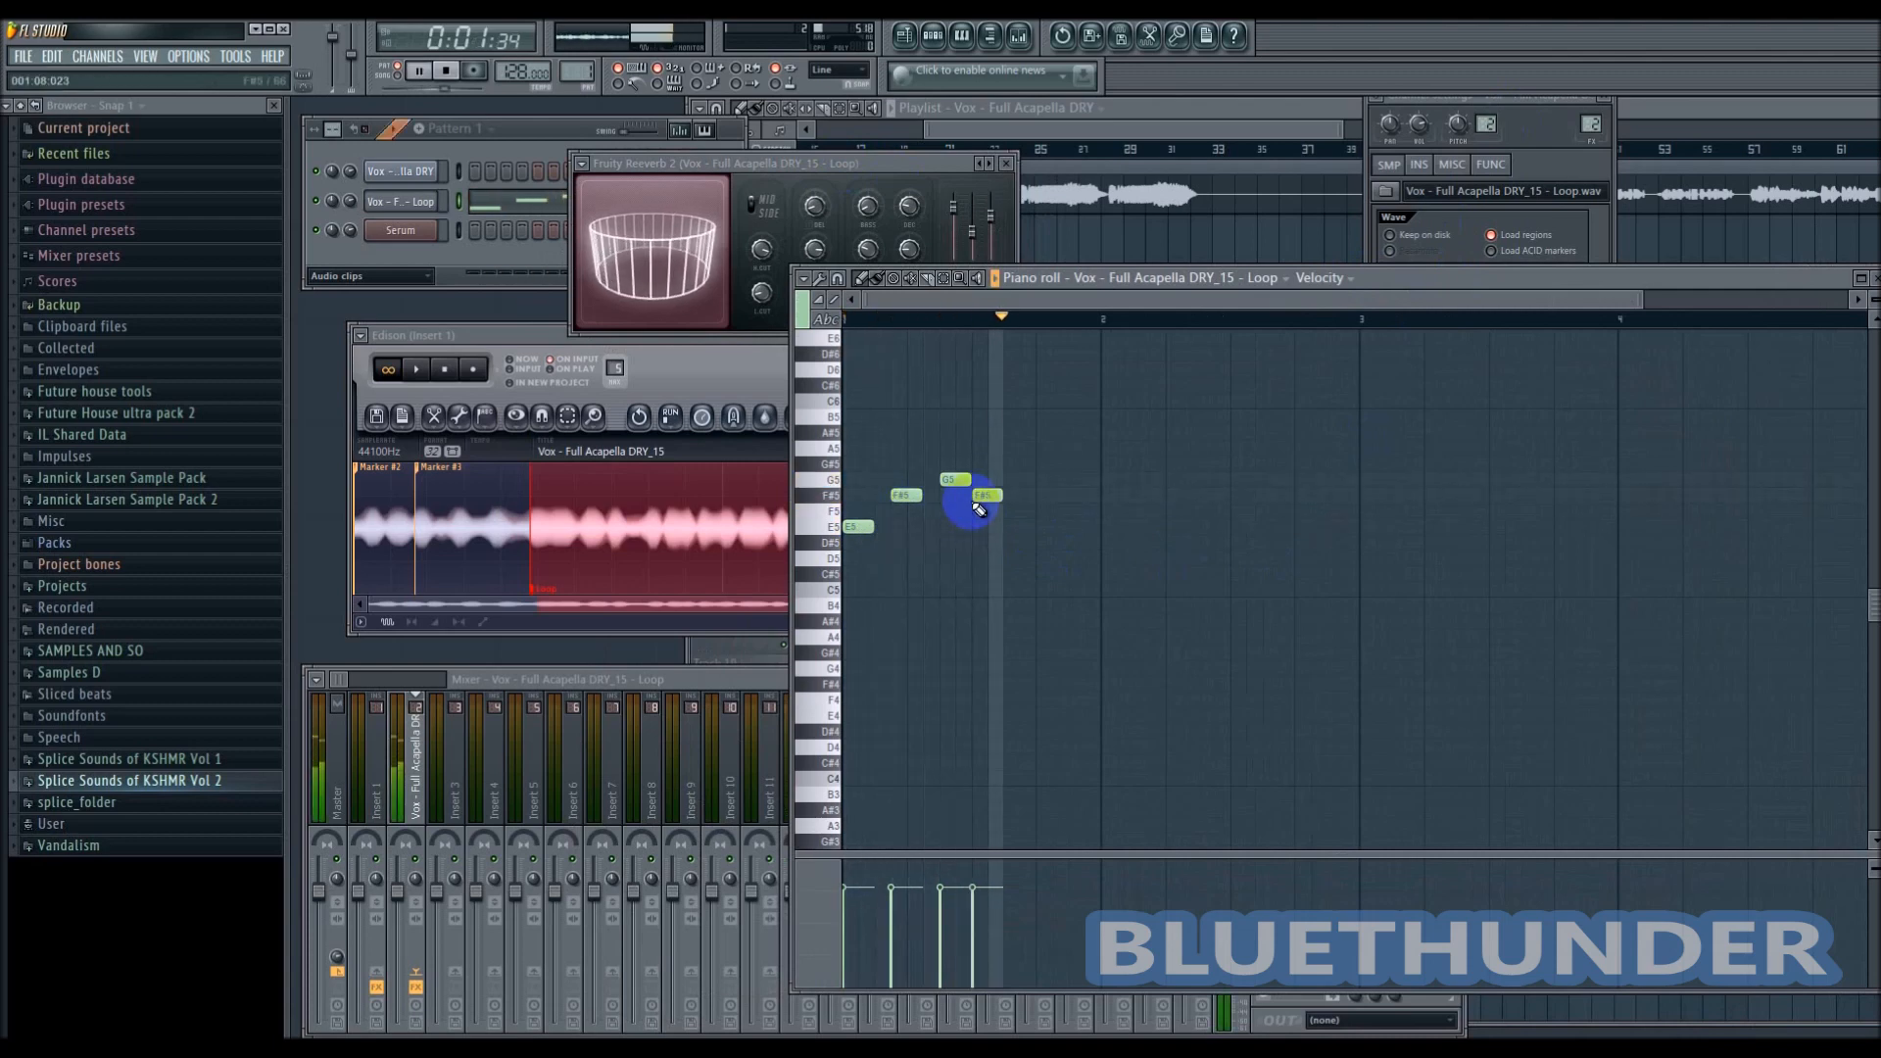
pyautogui.press('space')
pyautogui.click(1030, 561)
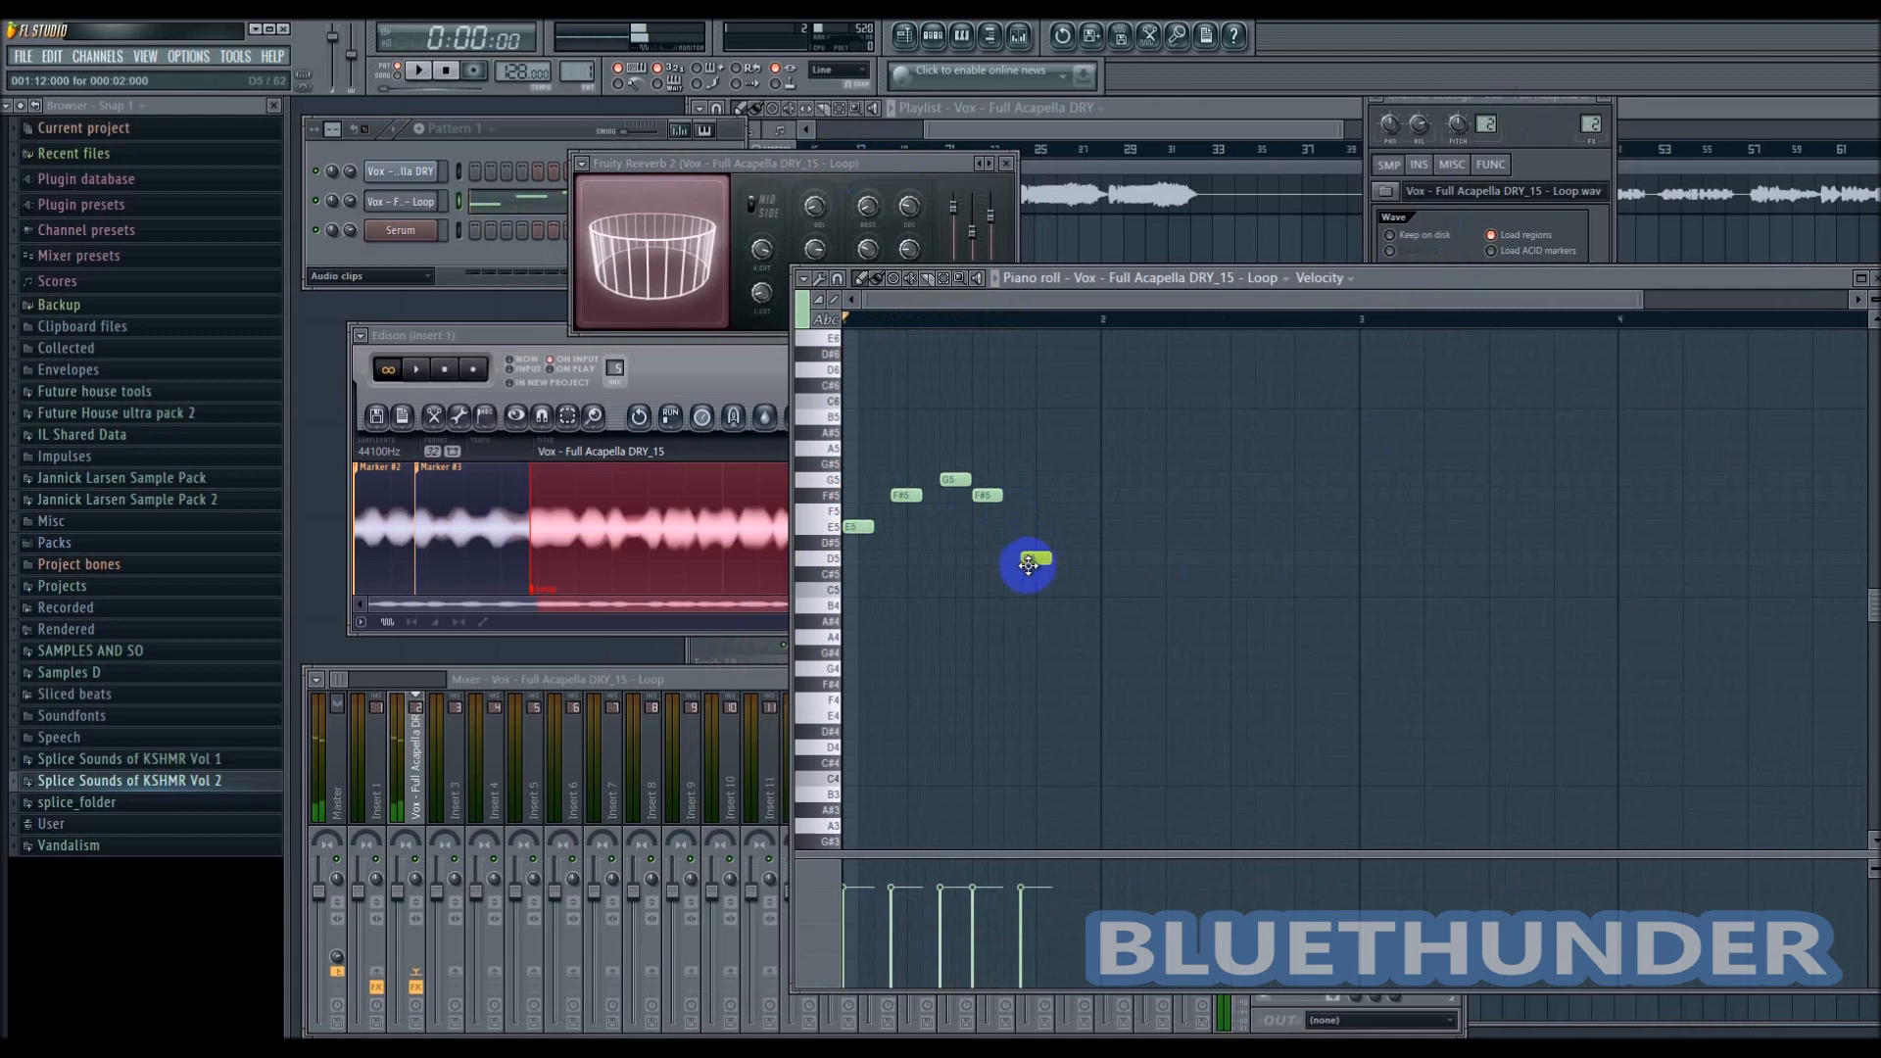
pyautogui.press('space')
pyautogui.press('space')
# - Duplicate the five-note phrase from bar 1 into bar 2 and play it back
pyautogui.moveTo(1146, 442); pyautogui.dragTo(762, 641)
pyautogui.moveTo(861, 530); pyautogui.dragTo(1119, 530)
pyautogui.press('space')
pyautogui.keyDown('ctrl'); pyautogui.click(1134, 610); pyautogui.keyUp('ctrl')
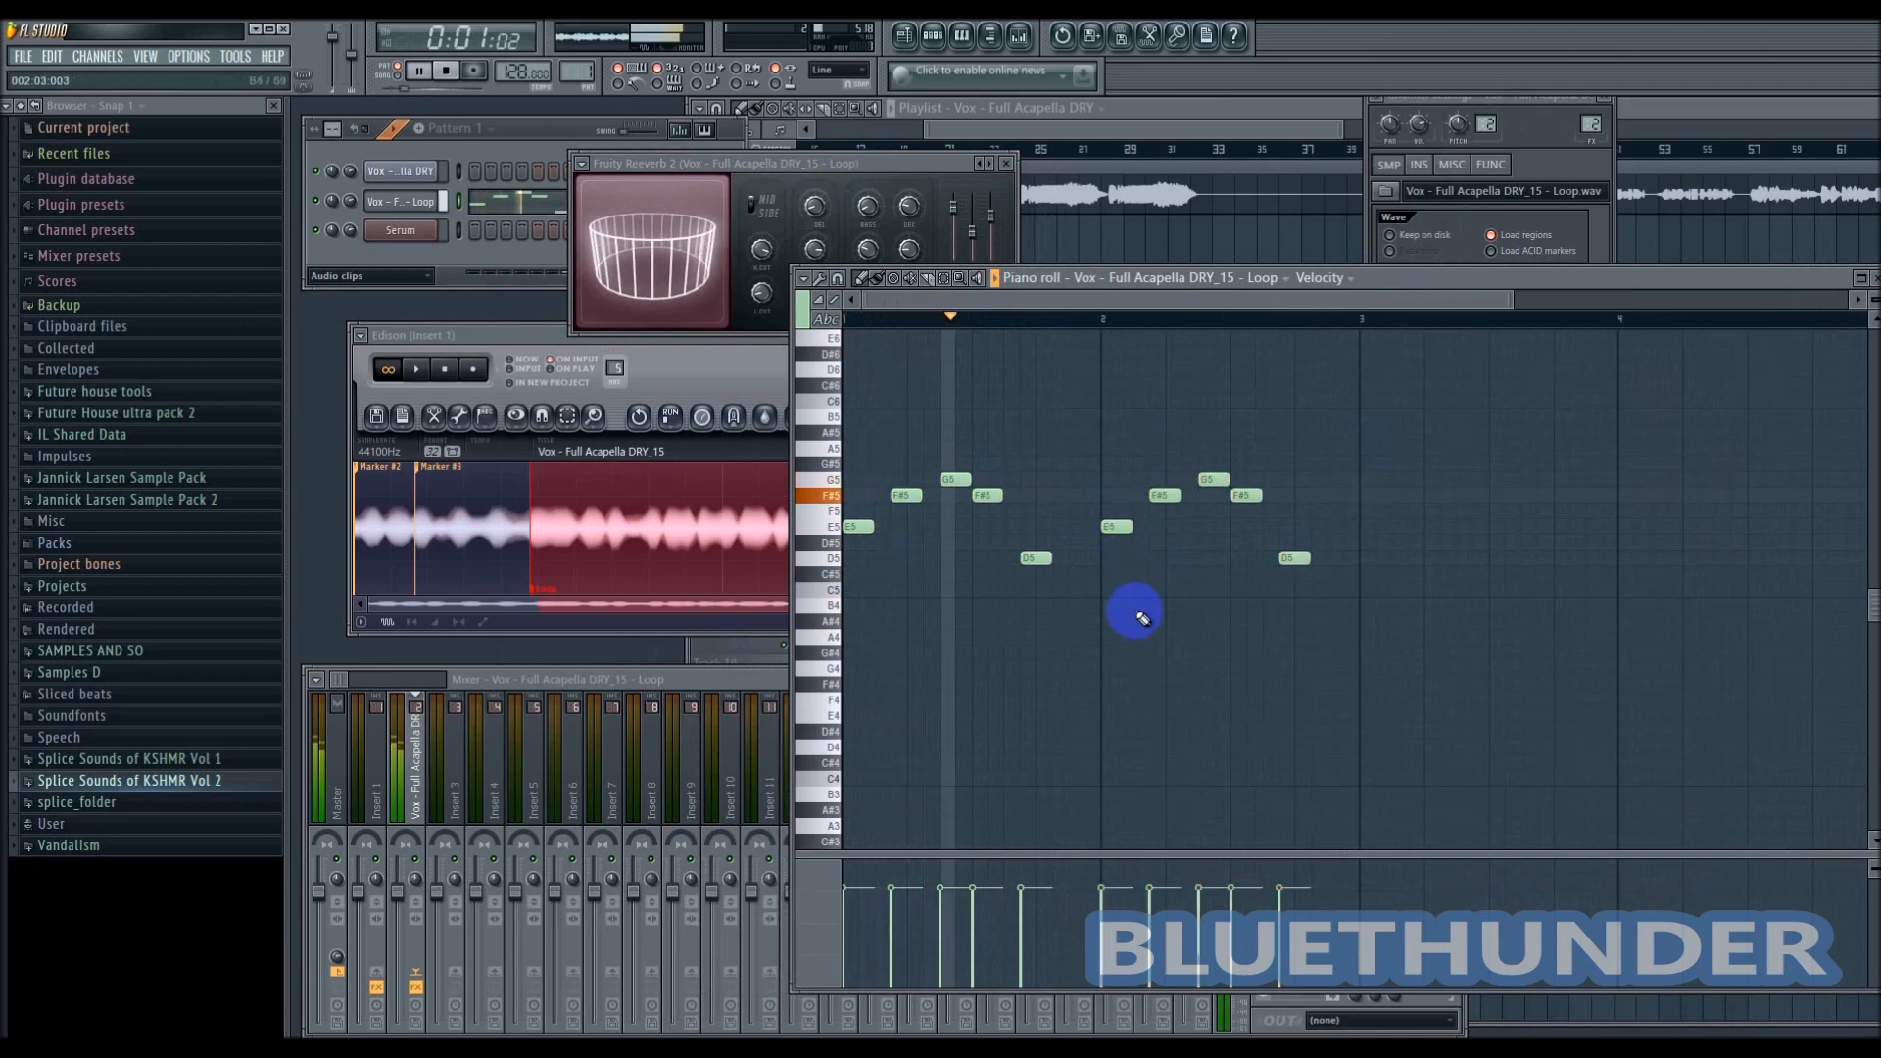
pyautogui.press('space')
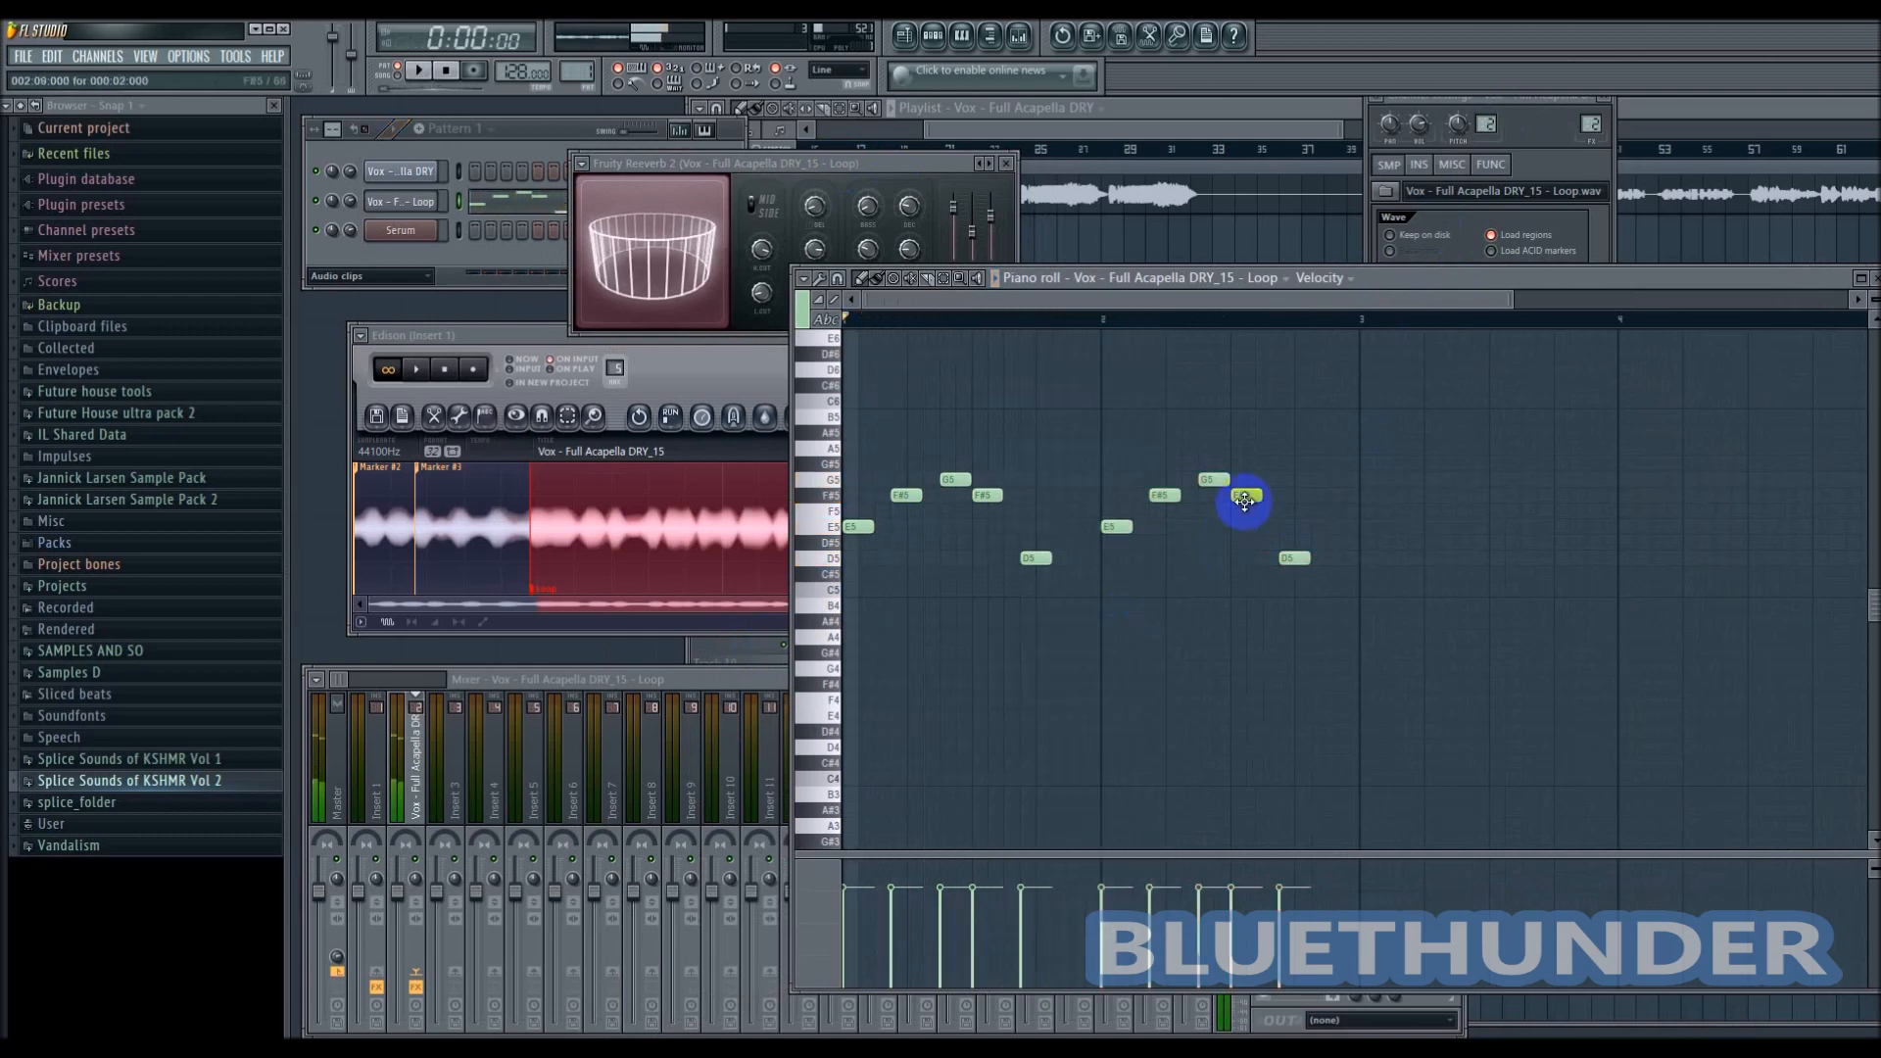
# - Raise bar 2's fourth note to A5 and its last note to F#5 while checking the melody in playback
pyautogui.moveTo(1246, 497); pyautogui.dragTo(1249, 416)
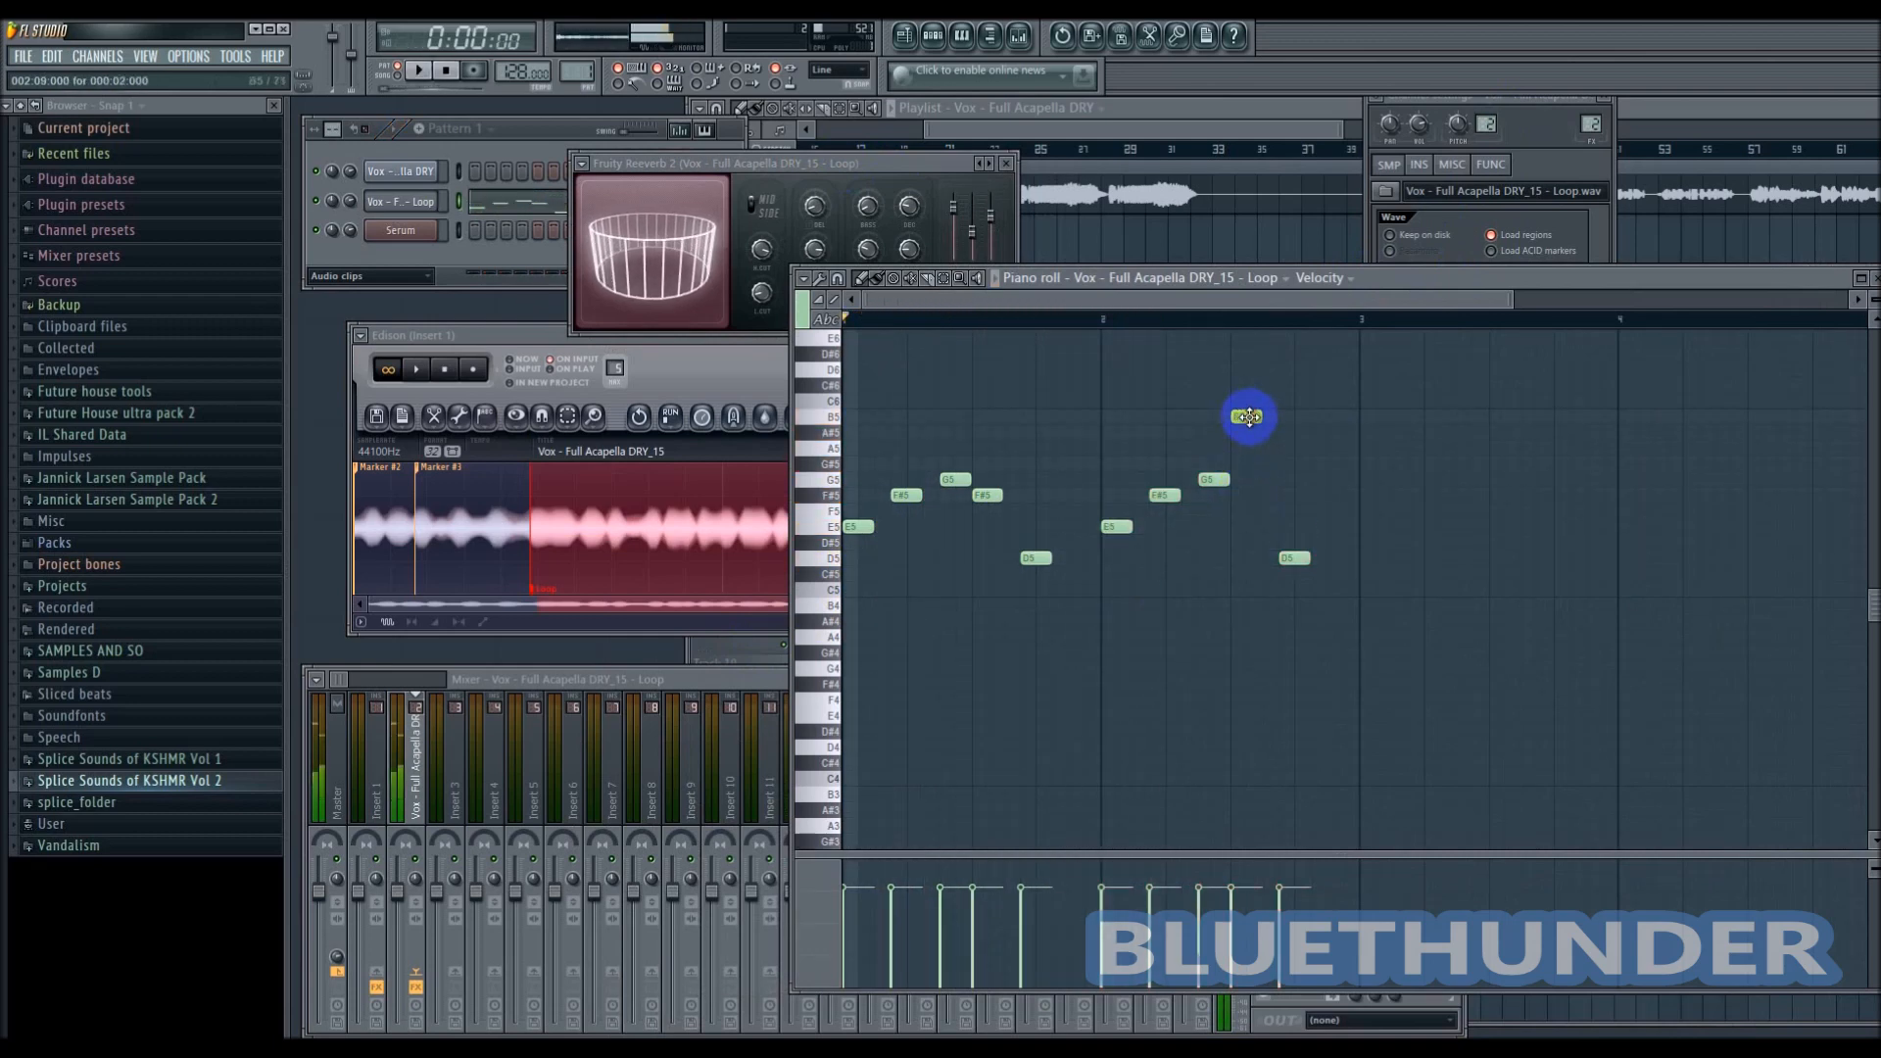
pyautogui.press('space')
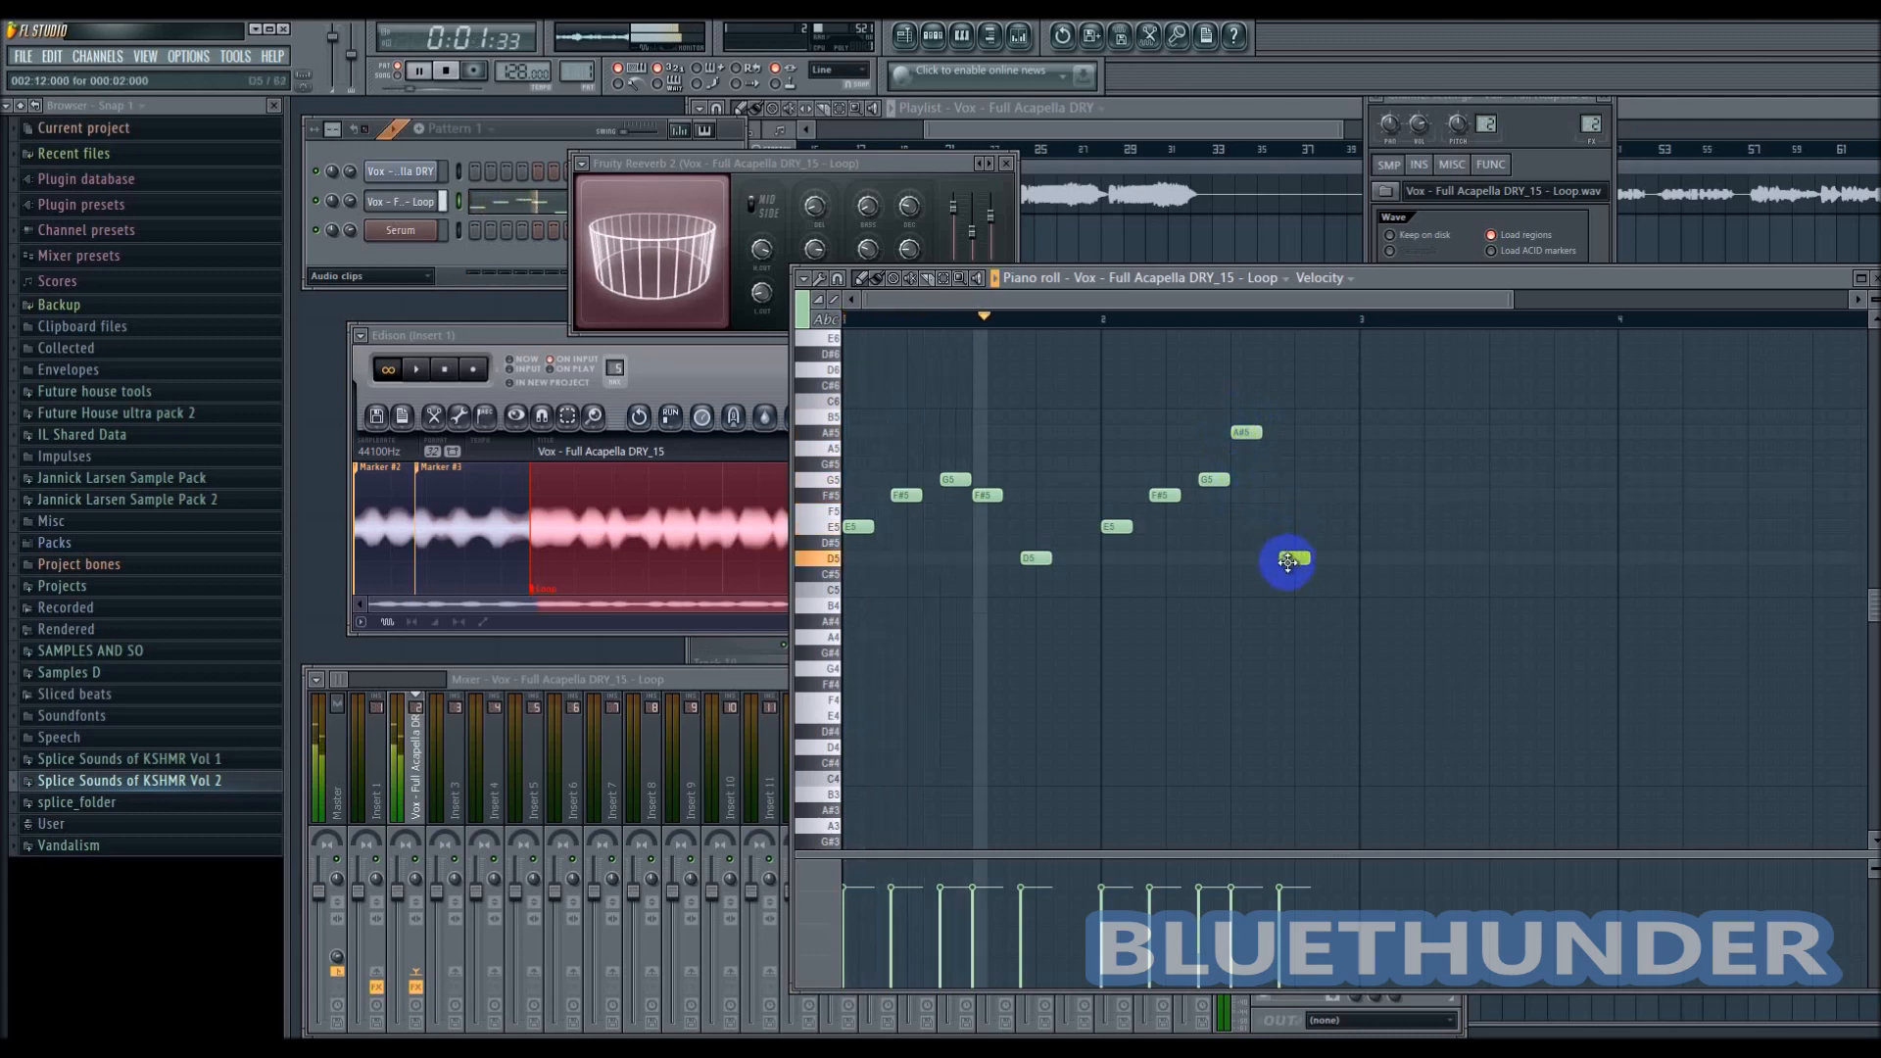
pyautogui.moveTo(1243, 440); pyautogui.dragTo(1245, 452)
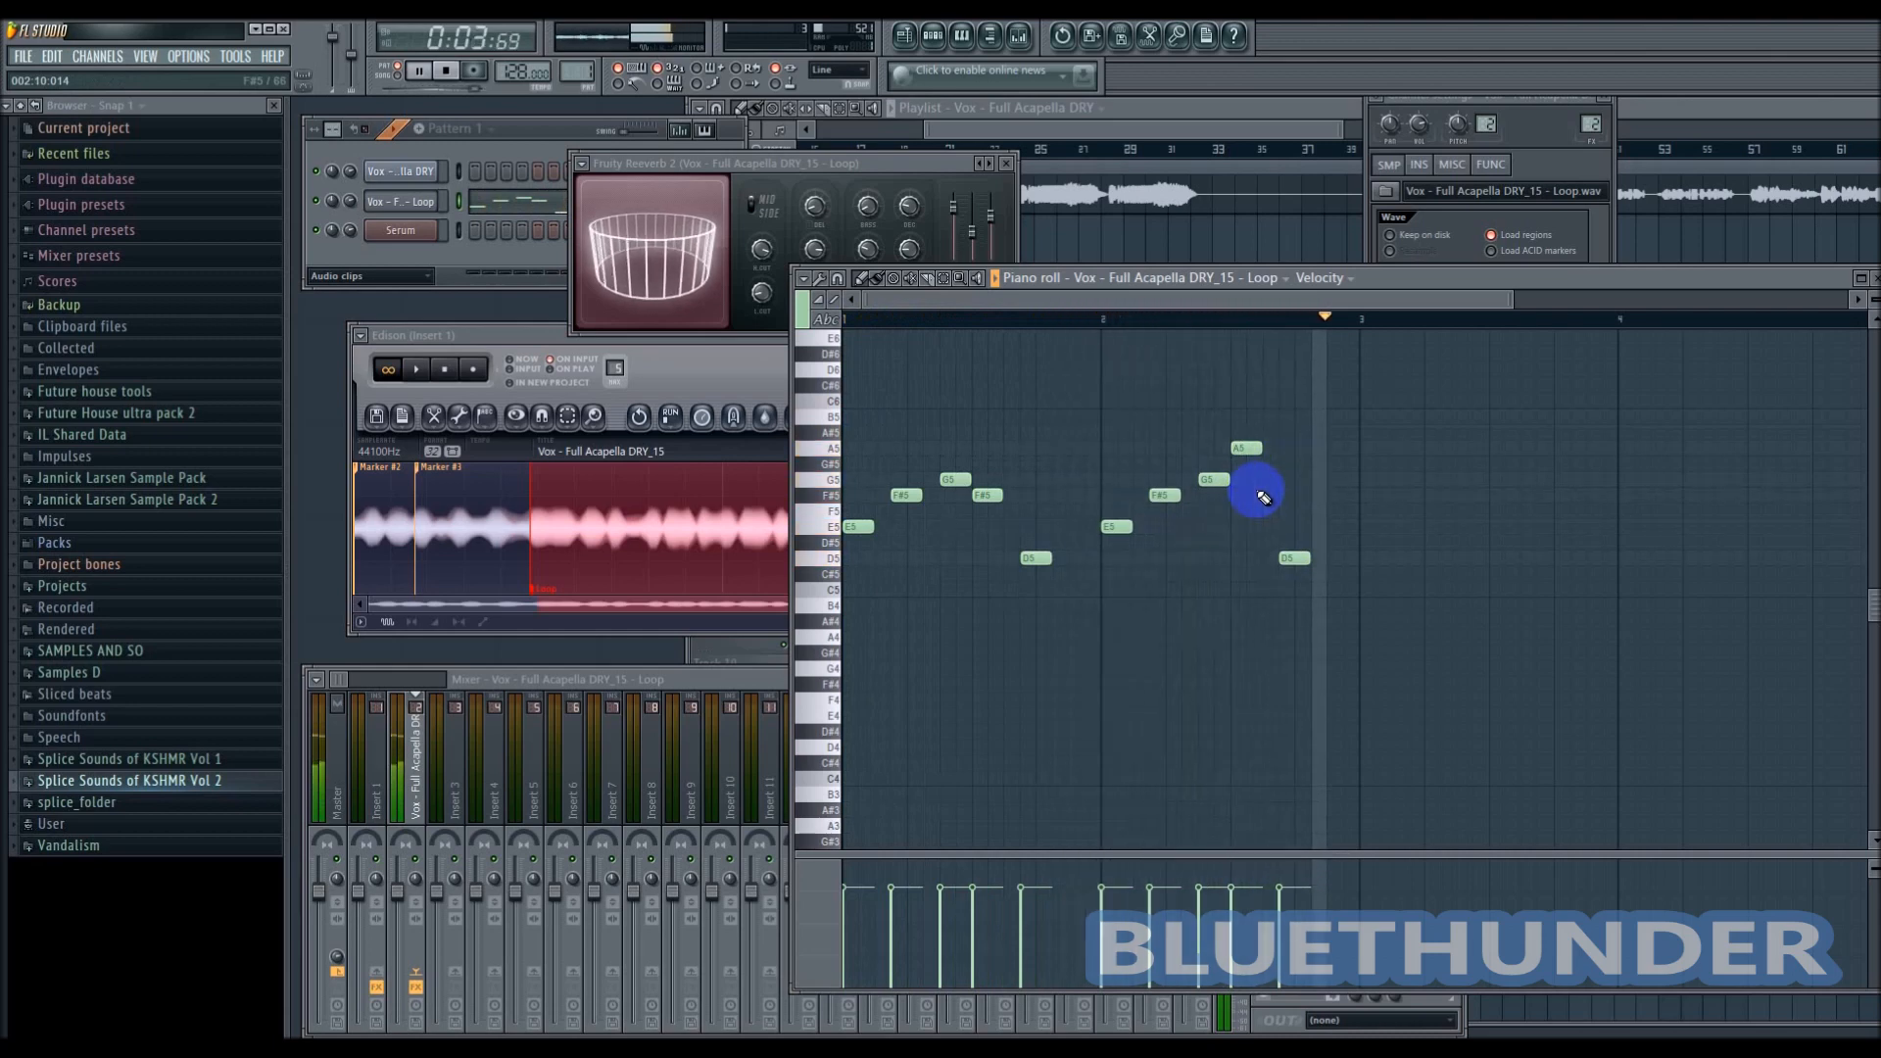
pyautogui.moveTo(1291, 558); pyautogui.dragTo(1281, 496)
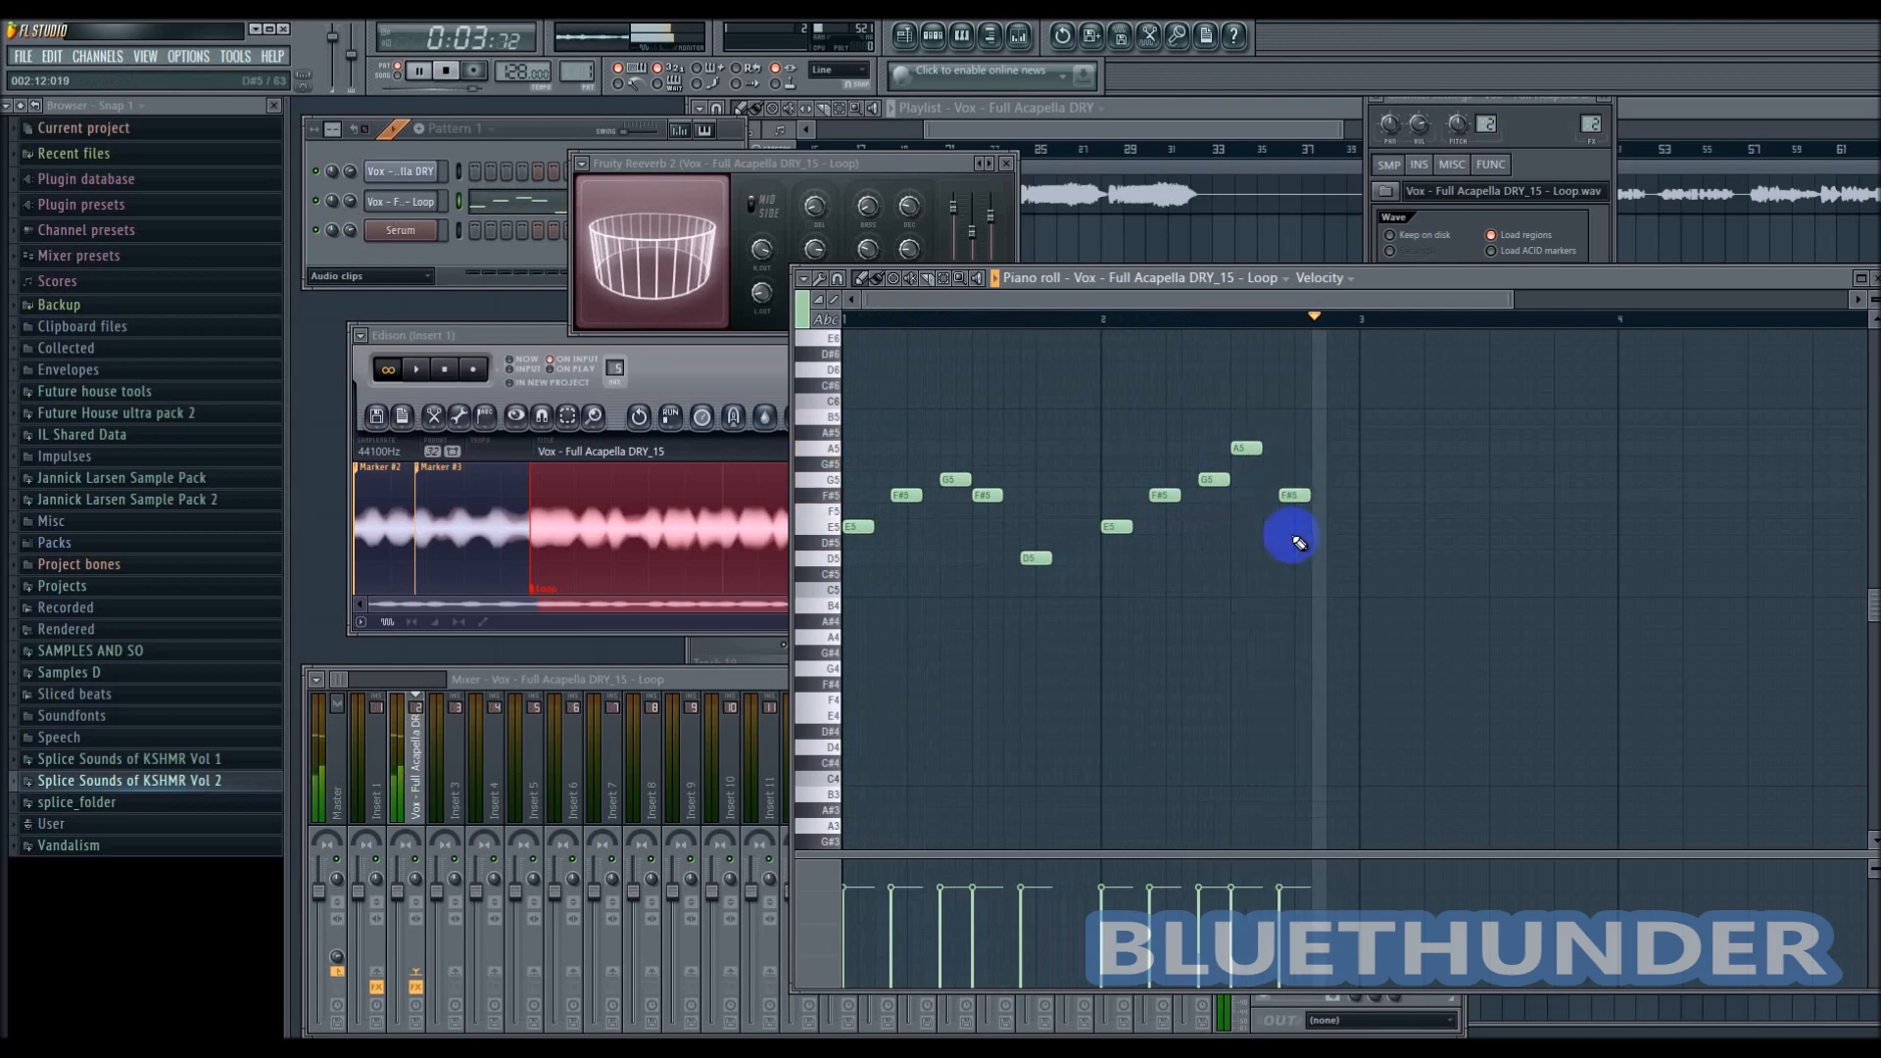
pyautogui.press('space')
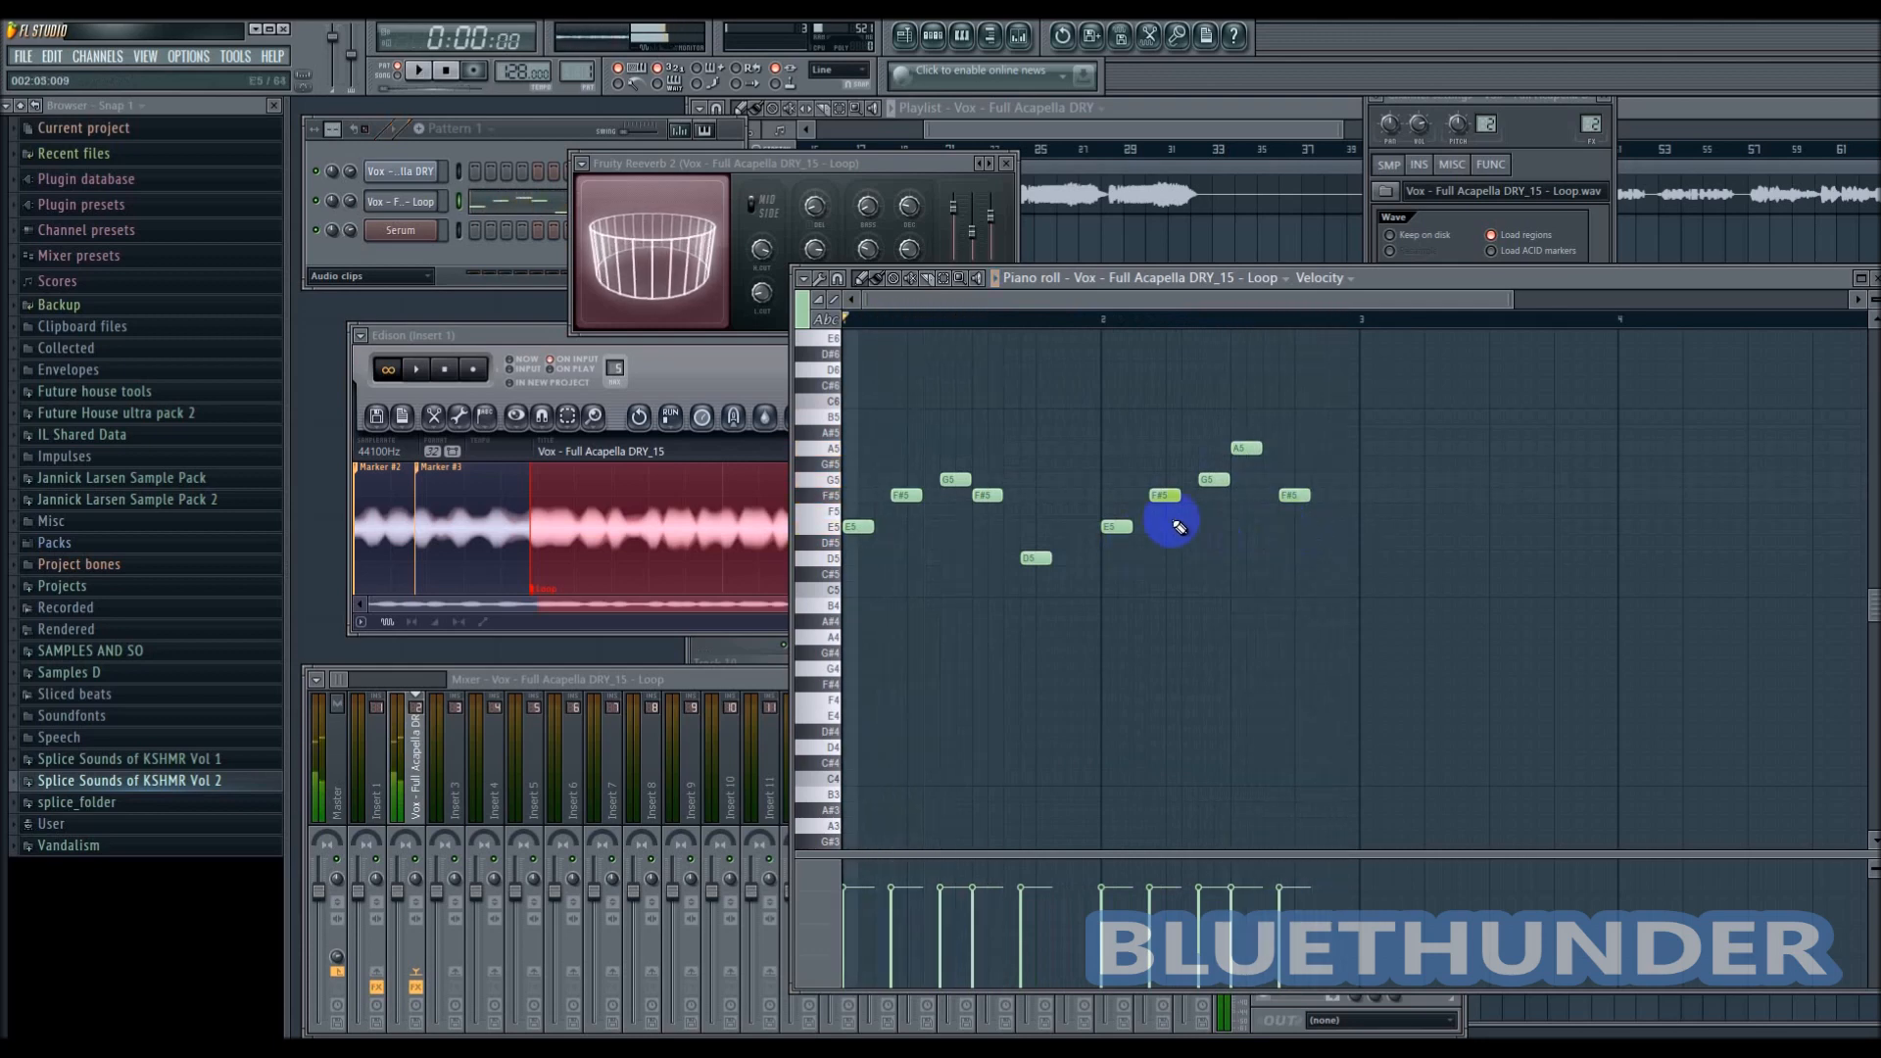
# - Raise the volume of the vocal loop's mixer track, checking it in playback, and close the Fruity Reeverb 2 window
pyautogui.scroll(-1, 1078, 545)
pyautogui.scroll(-1, 1079, 544)
pyautogui.click(931, 163)
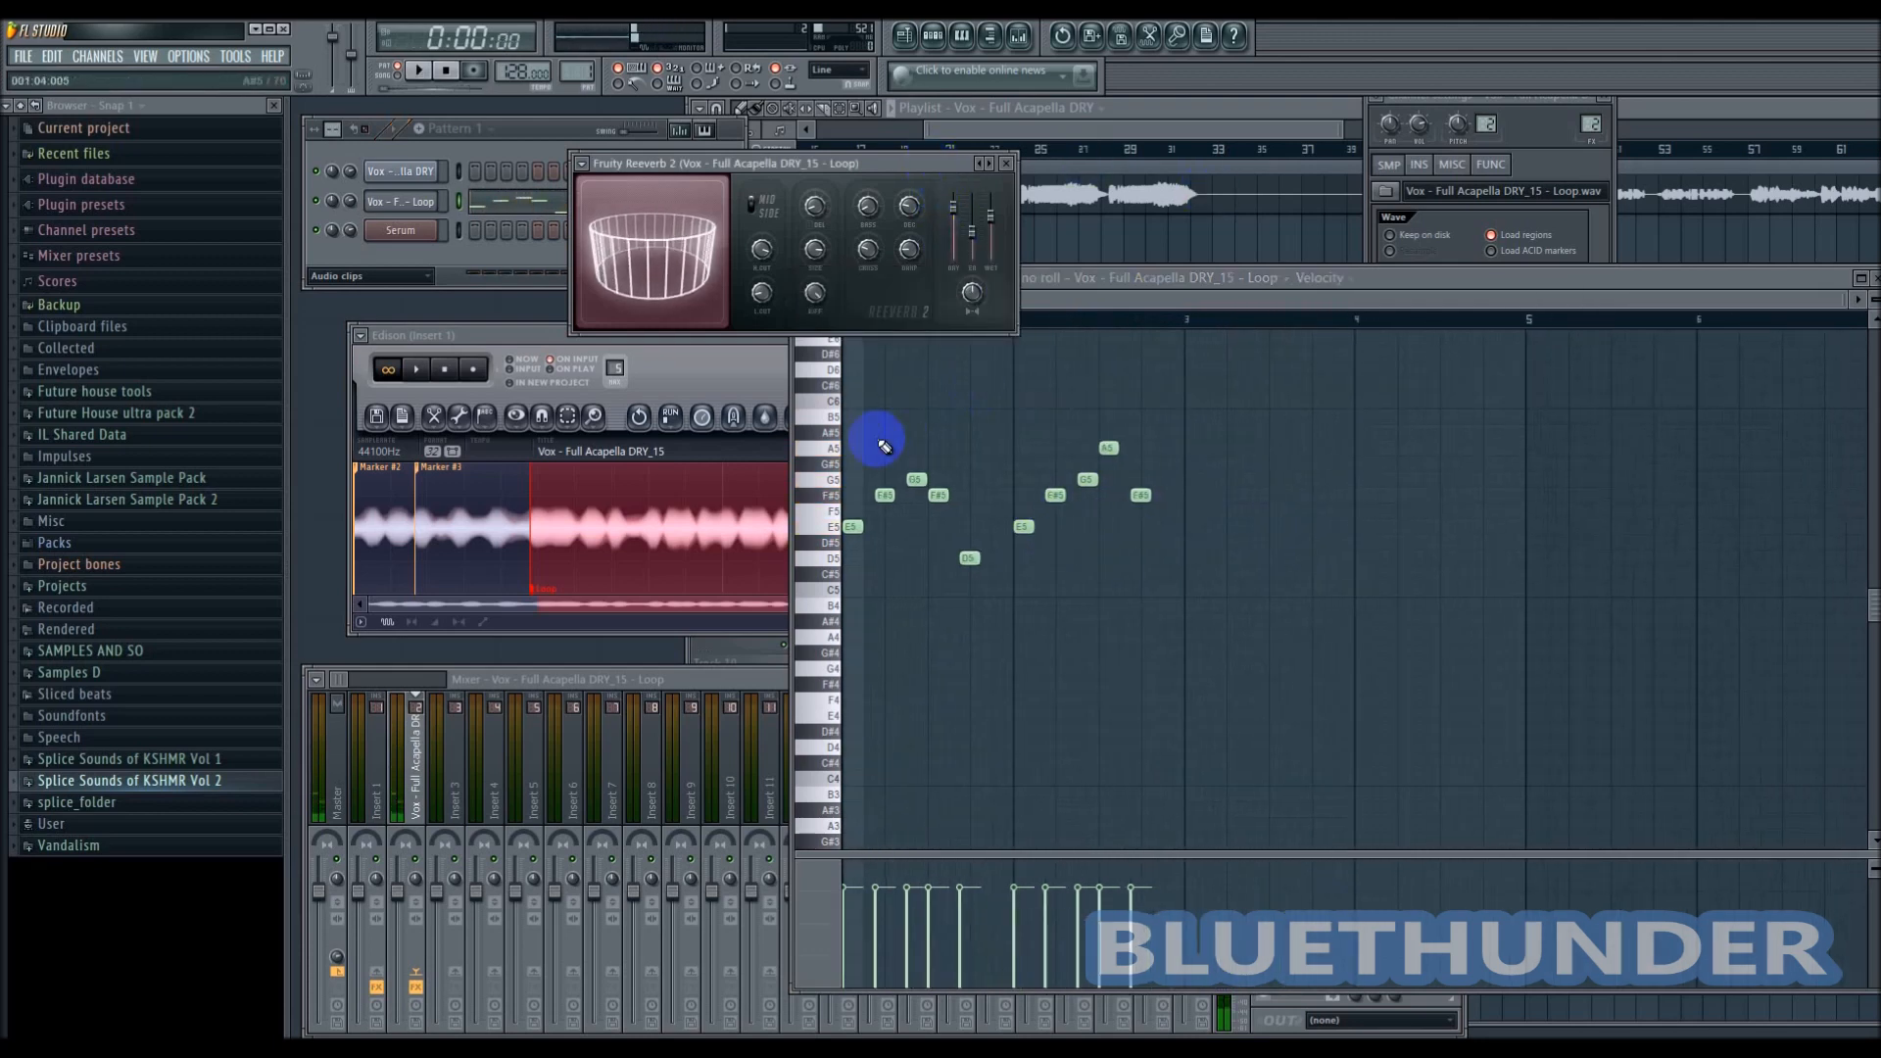
pyautogui.doubleClick(1590, 123)
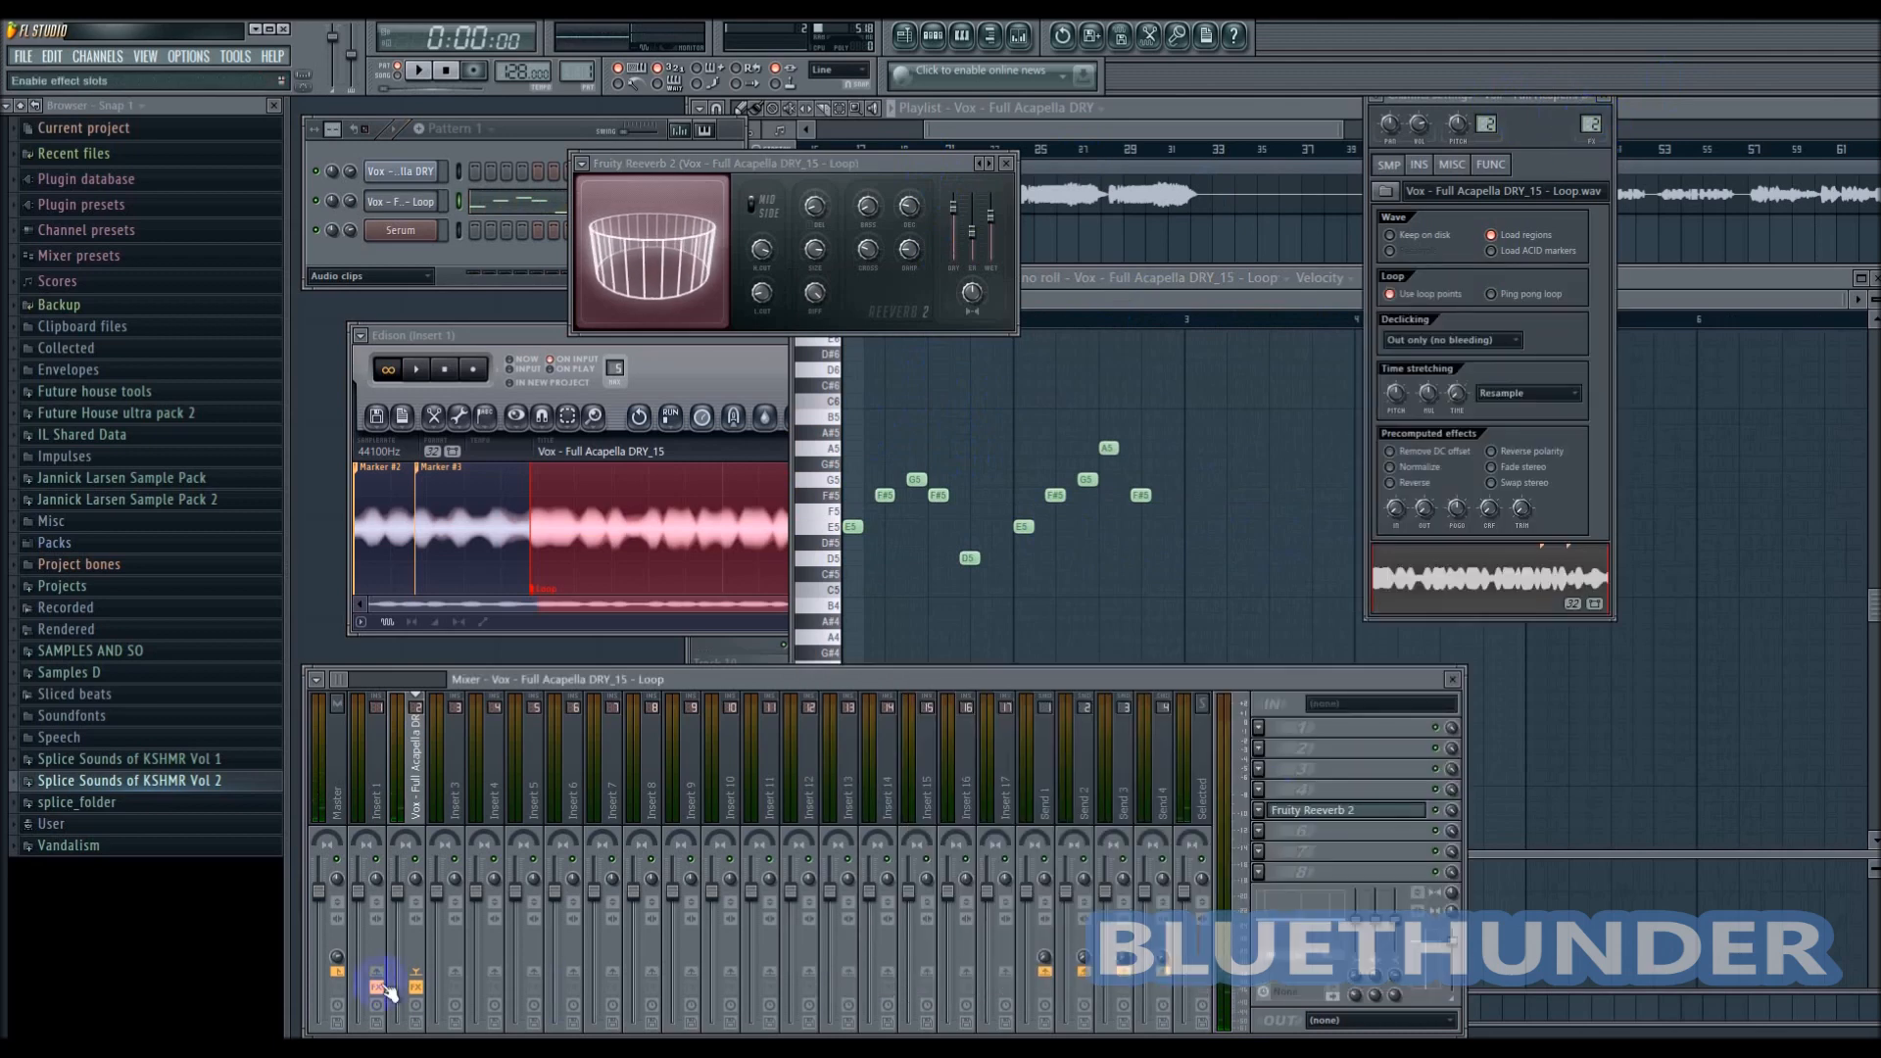
pyautogui.moveTo(397, 891); pyautogui.dragTo(396, 859)
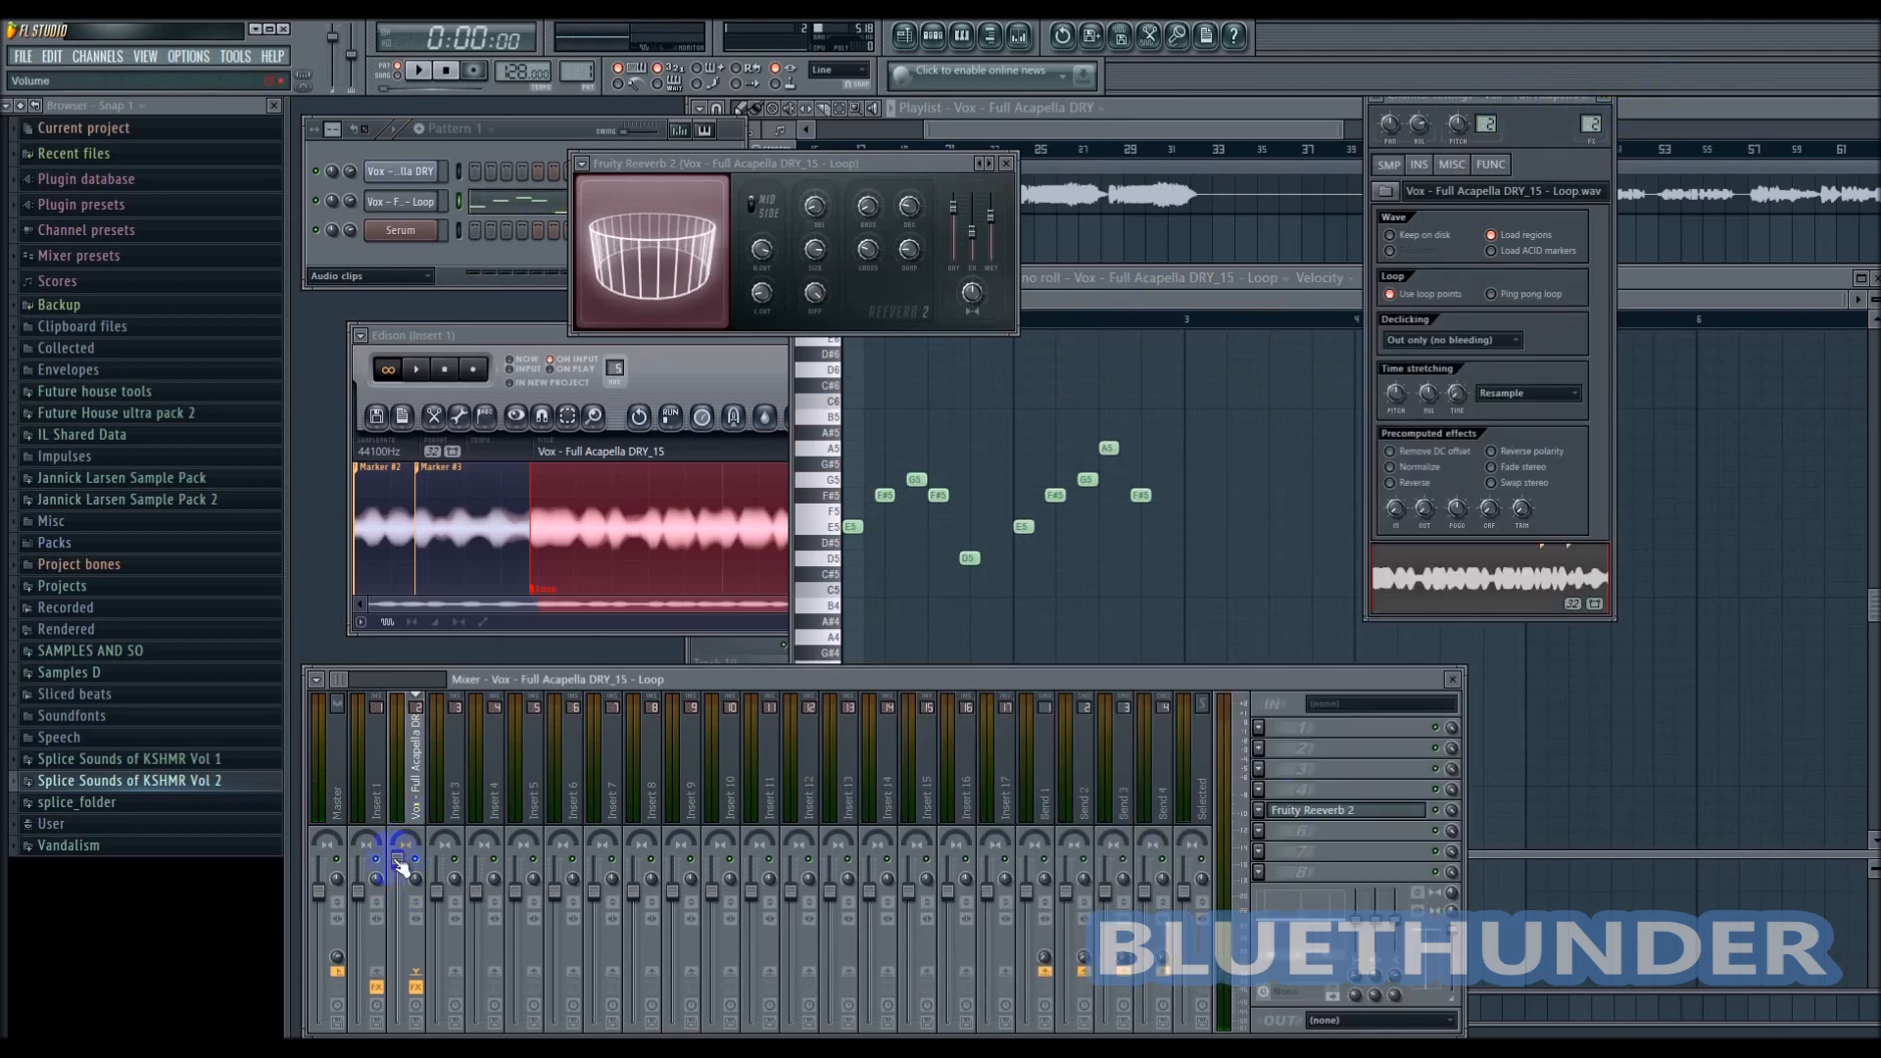
pyautogui.press('space')
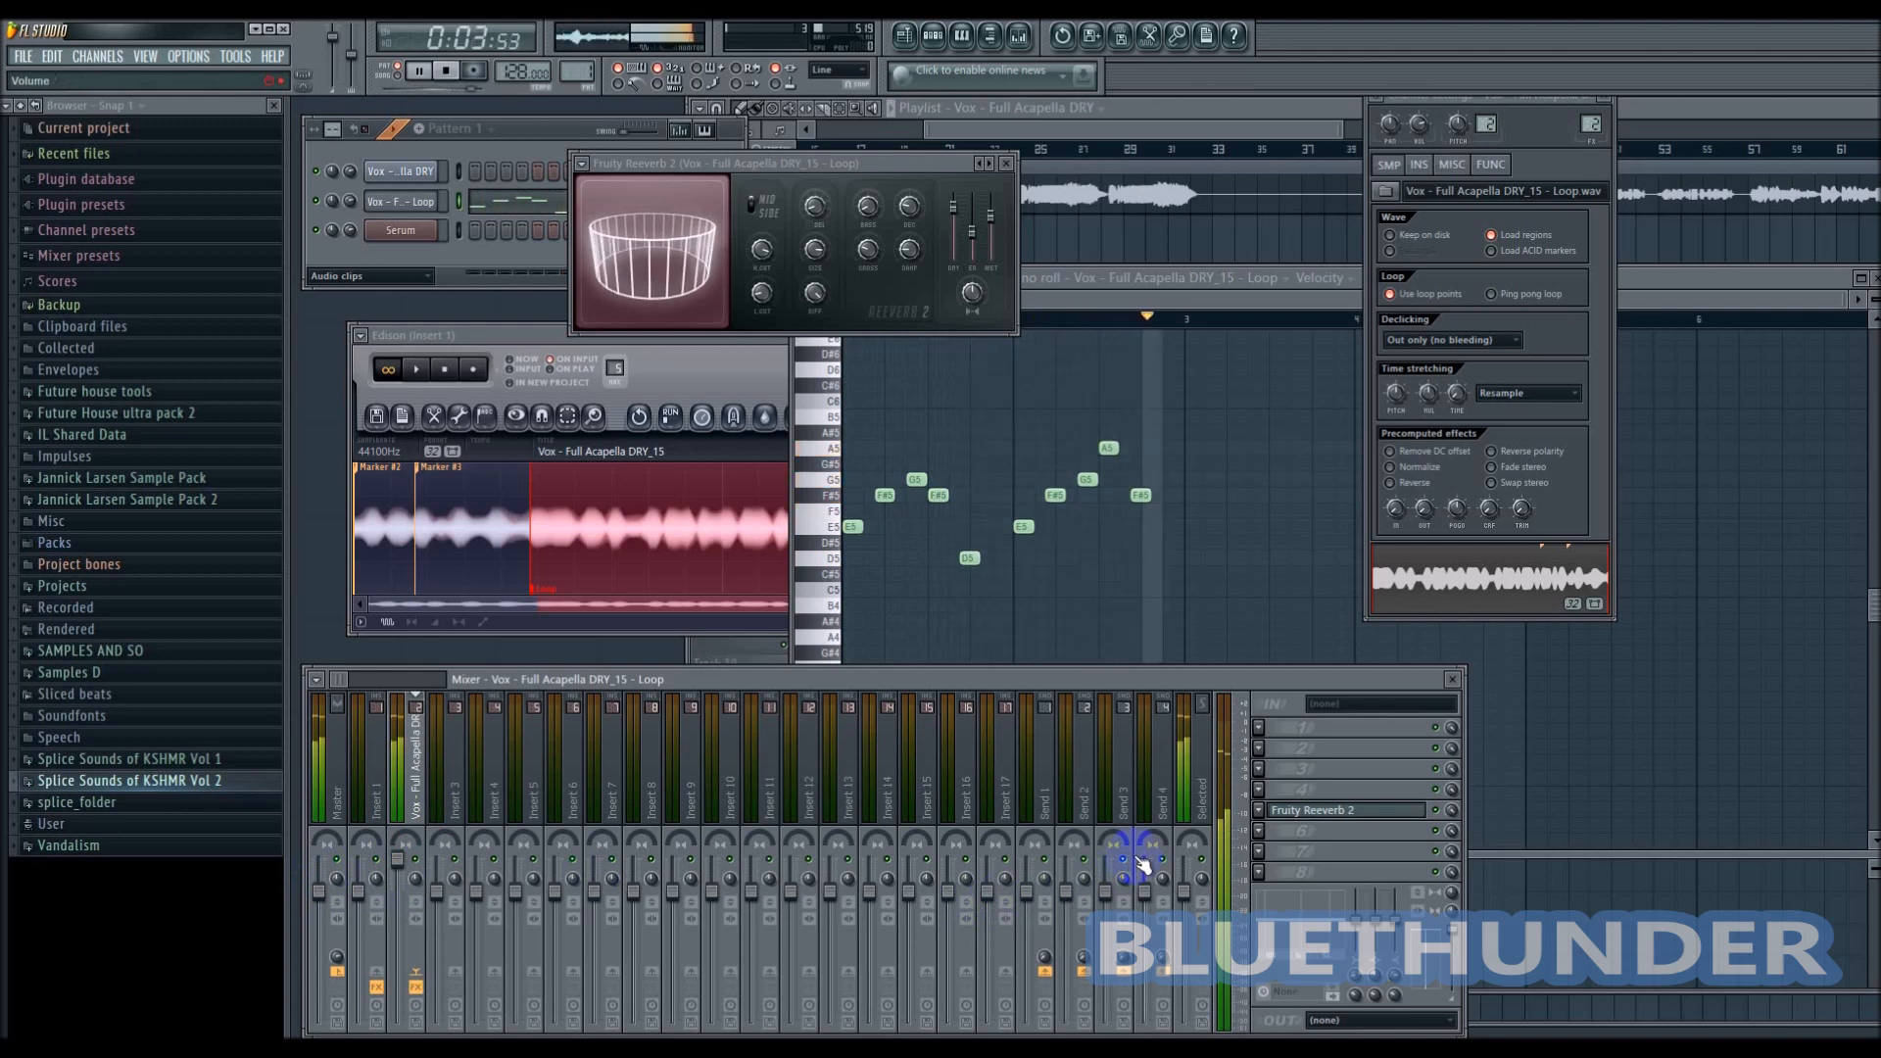
pyautogui.press('space')
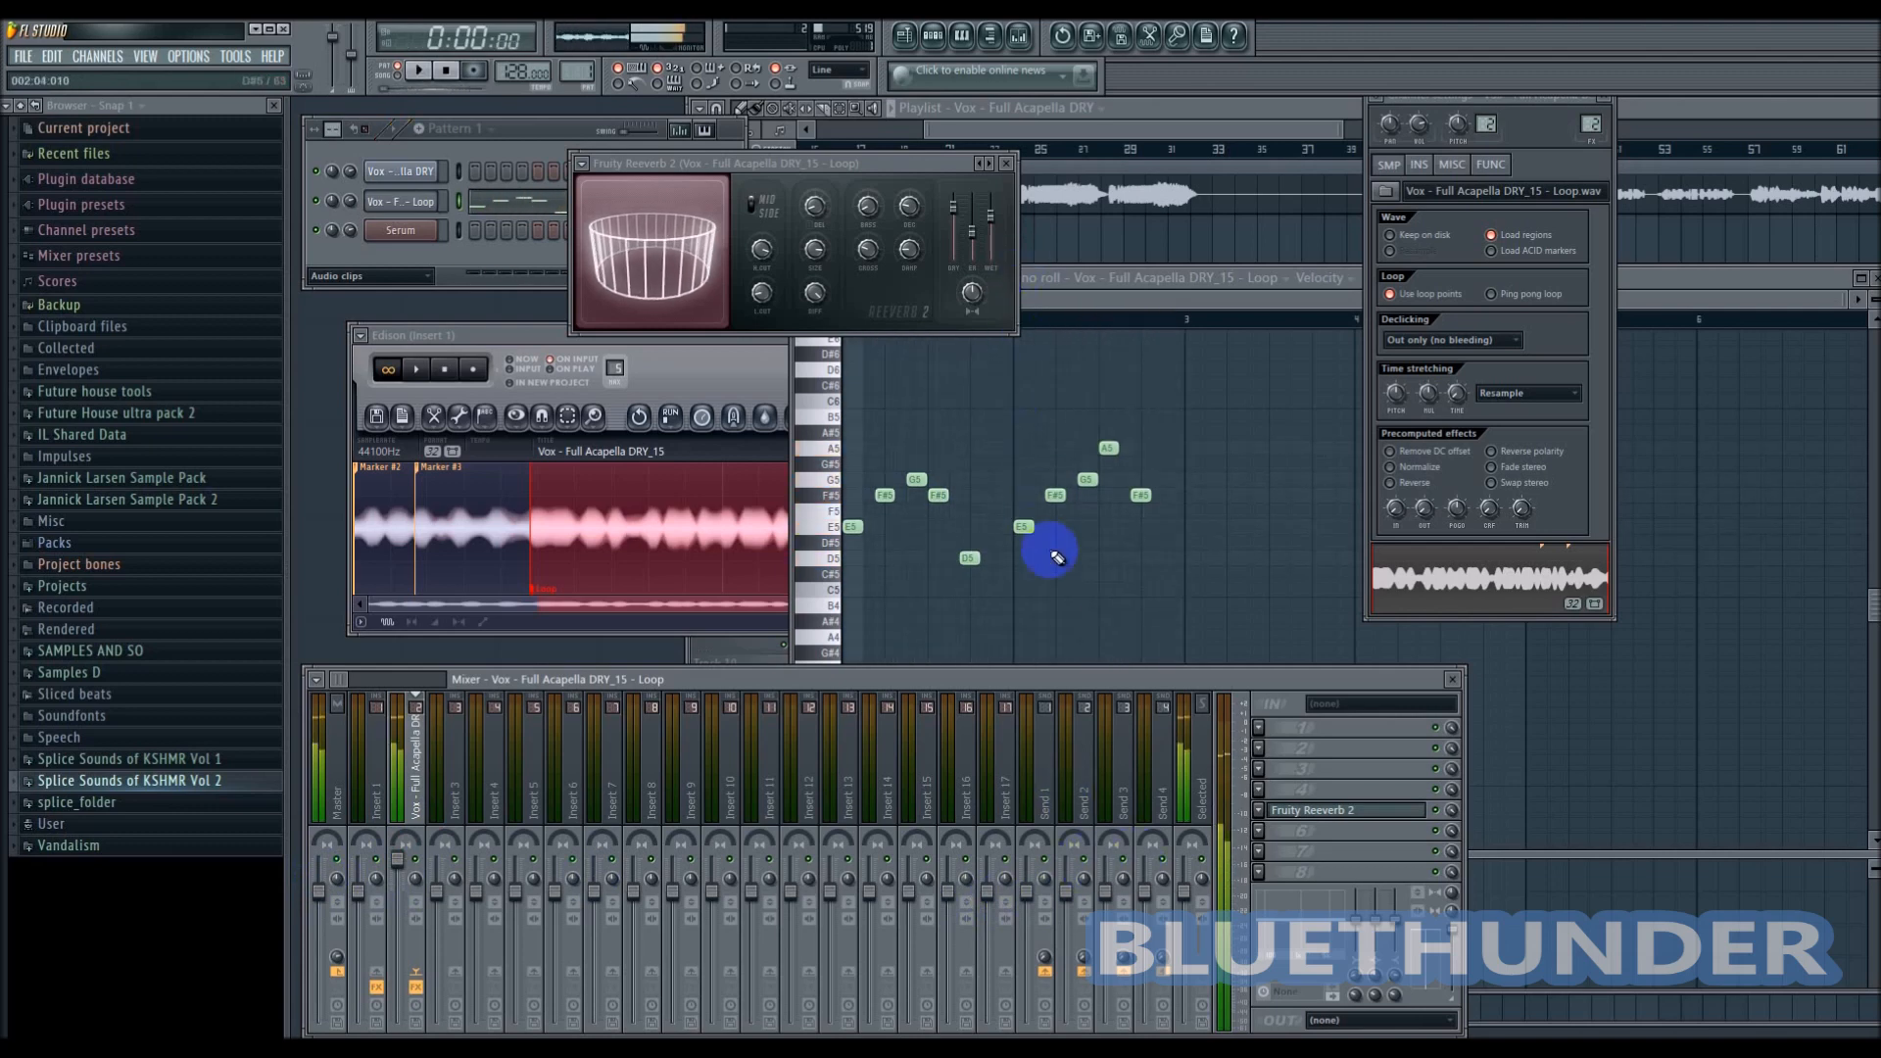
pyautogui.click(1060, 578)
pyautogui.click(1005, 163)
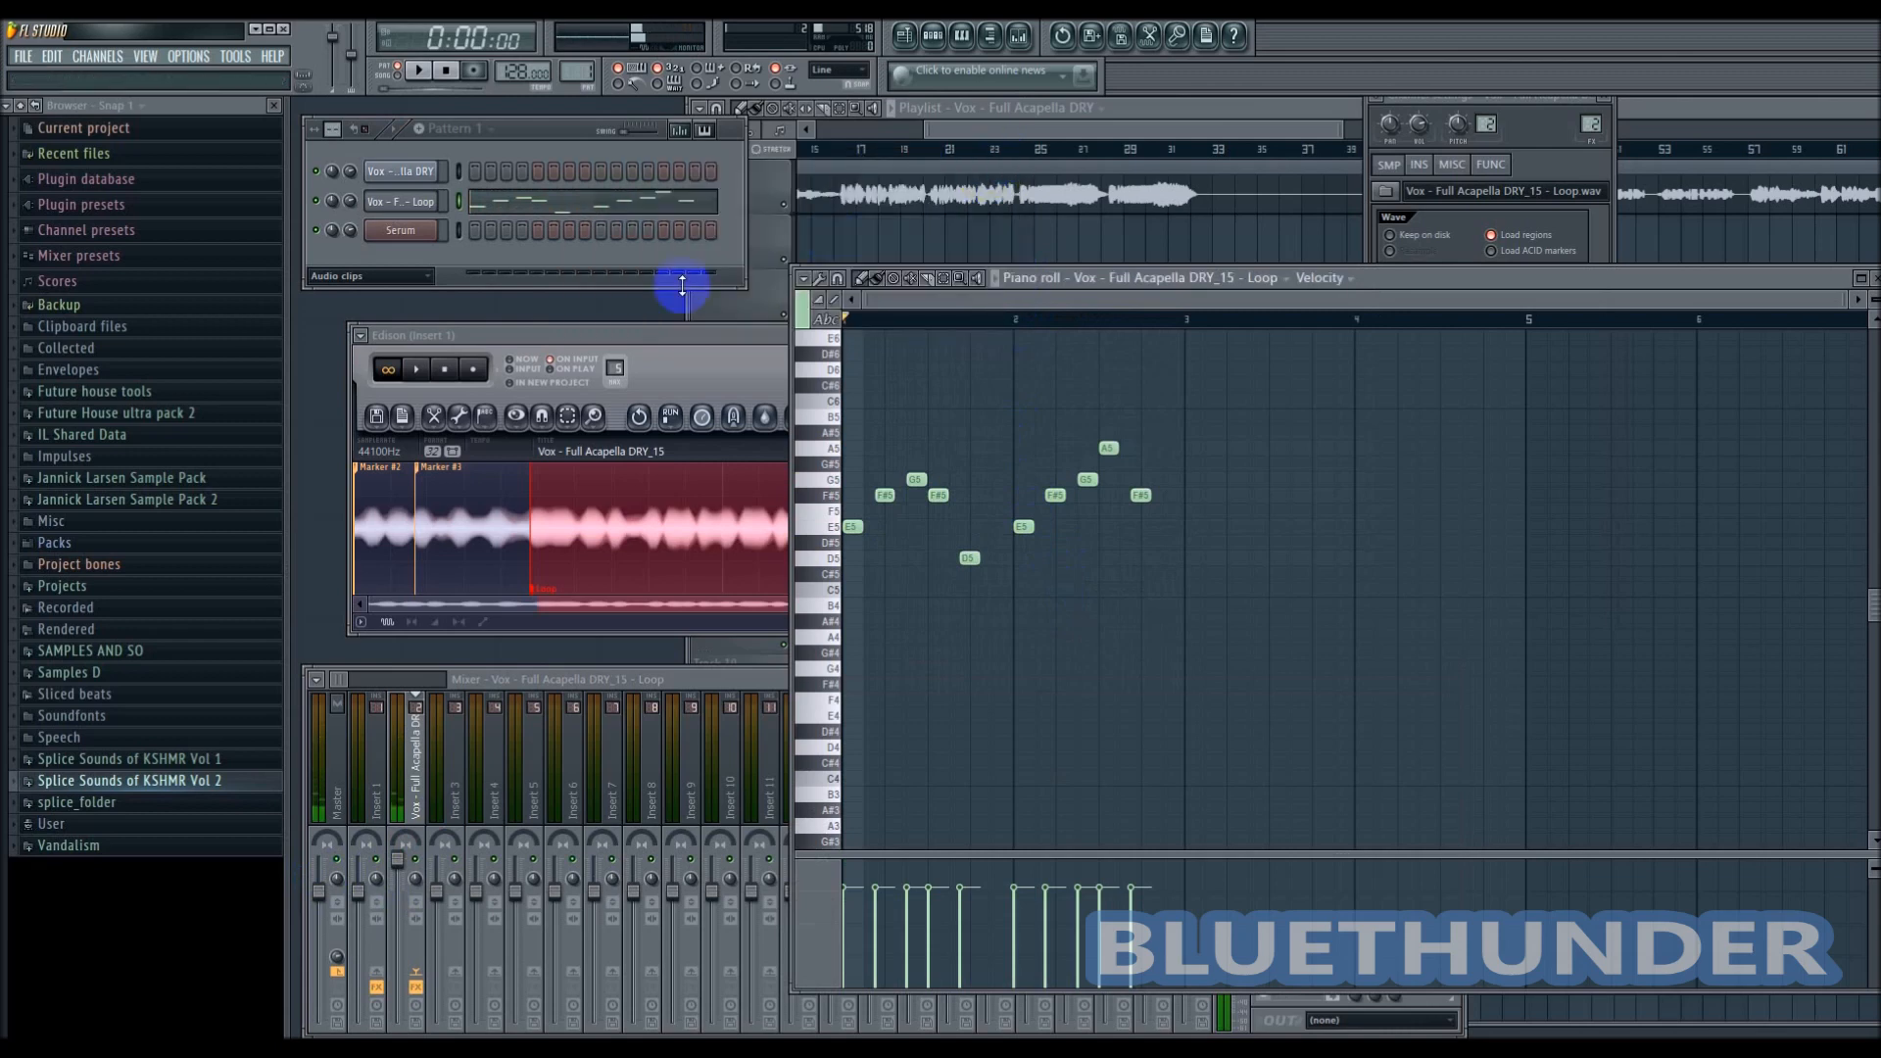
# - Close the Edison window and rearrange the piano roll and mixer windows so both are accessible
pyautogui.click(664, 335)
pyautogui.click(1046, 336)
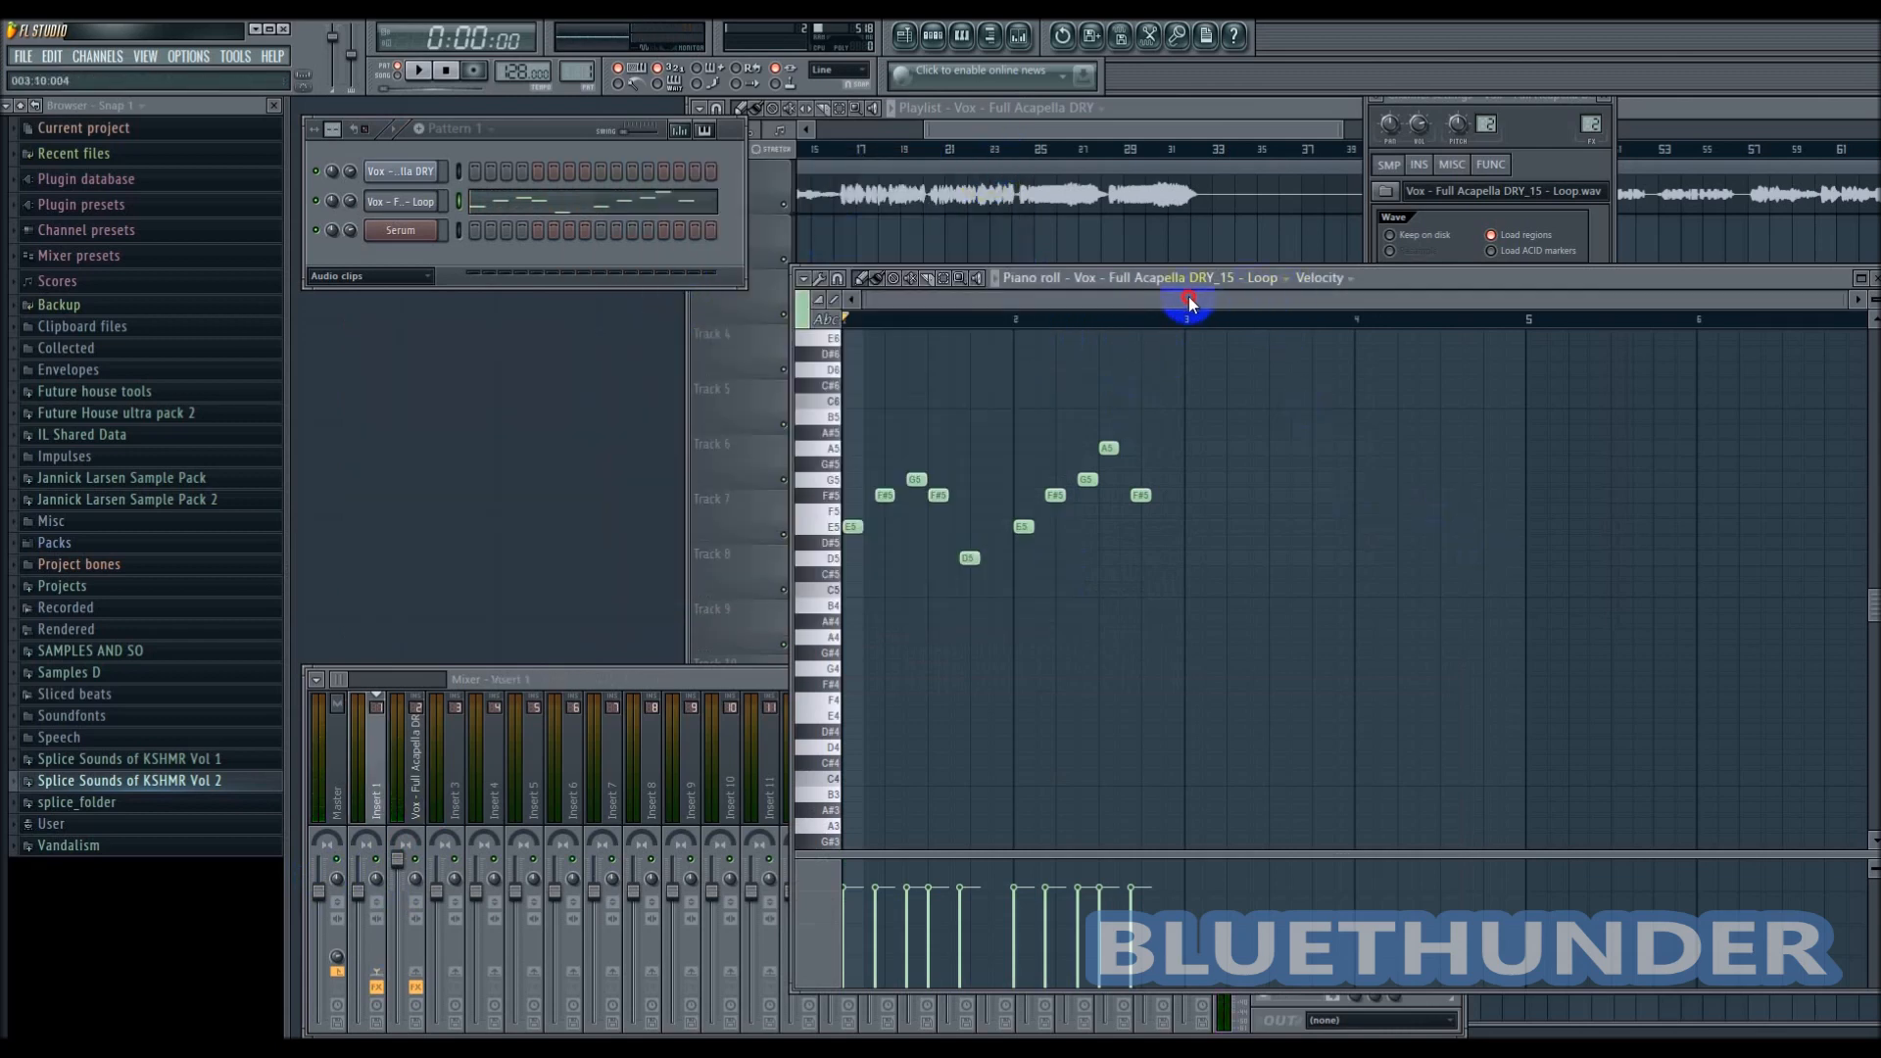
pyautogui.moveTo(1844, 299)
pyautogui.mouseDown()
pyautogui.moveTo(1293, 343)
pyautogui.moveTo(1671, 362)
pyautogui.mouseUp()
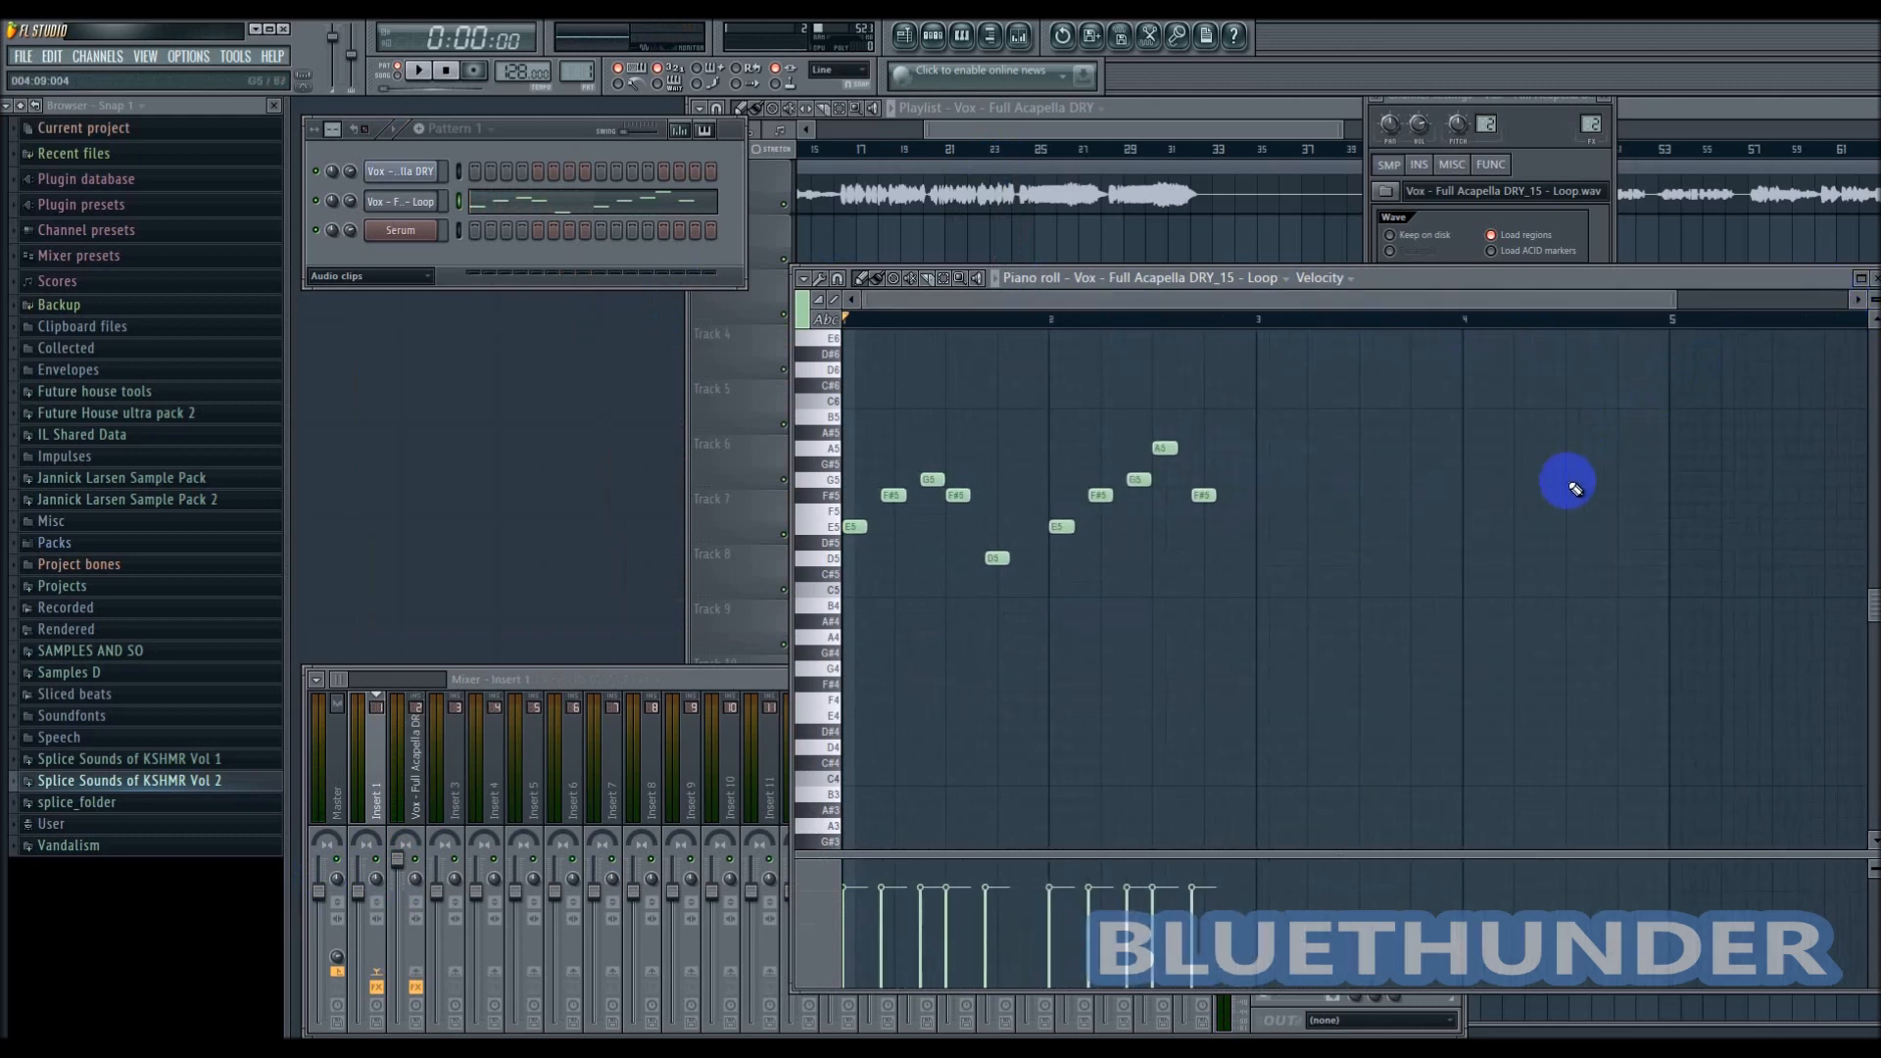
pyautogui.scroll(-2, 1569, 482)
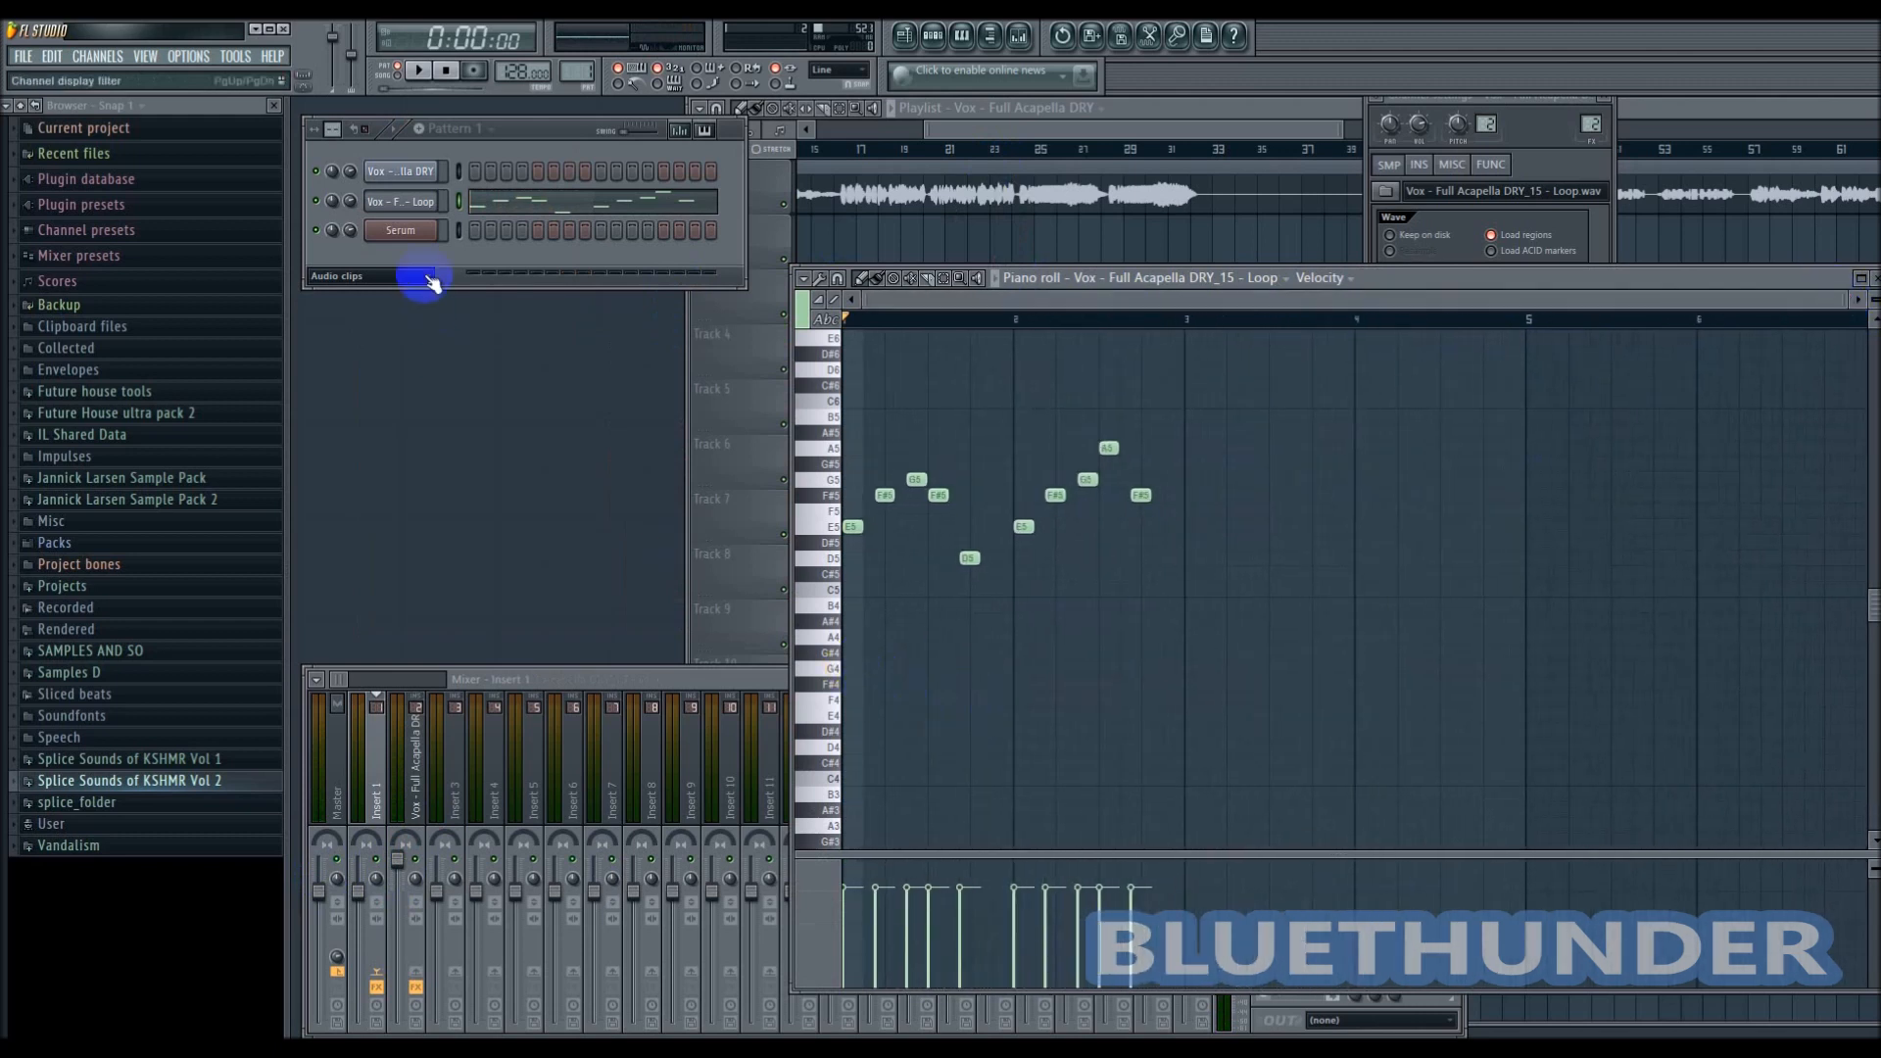
pyautogui.moveTo(1475, 286); pyautogui.dragTo(1450, 208)
pyautogui.moveTo(658, 672); pyautogui.dragTo(722, 634)
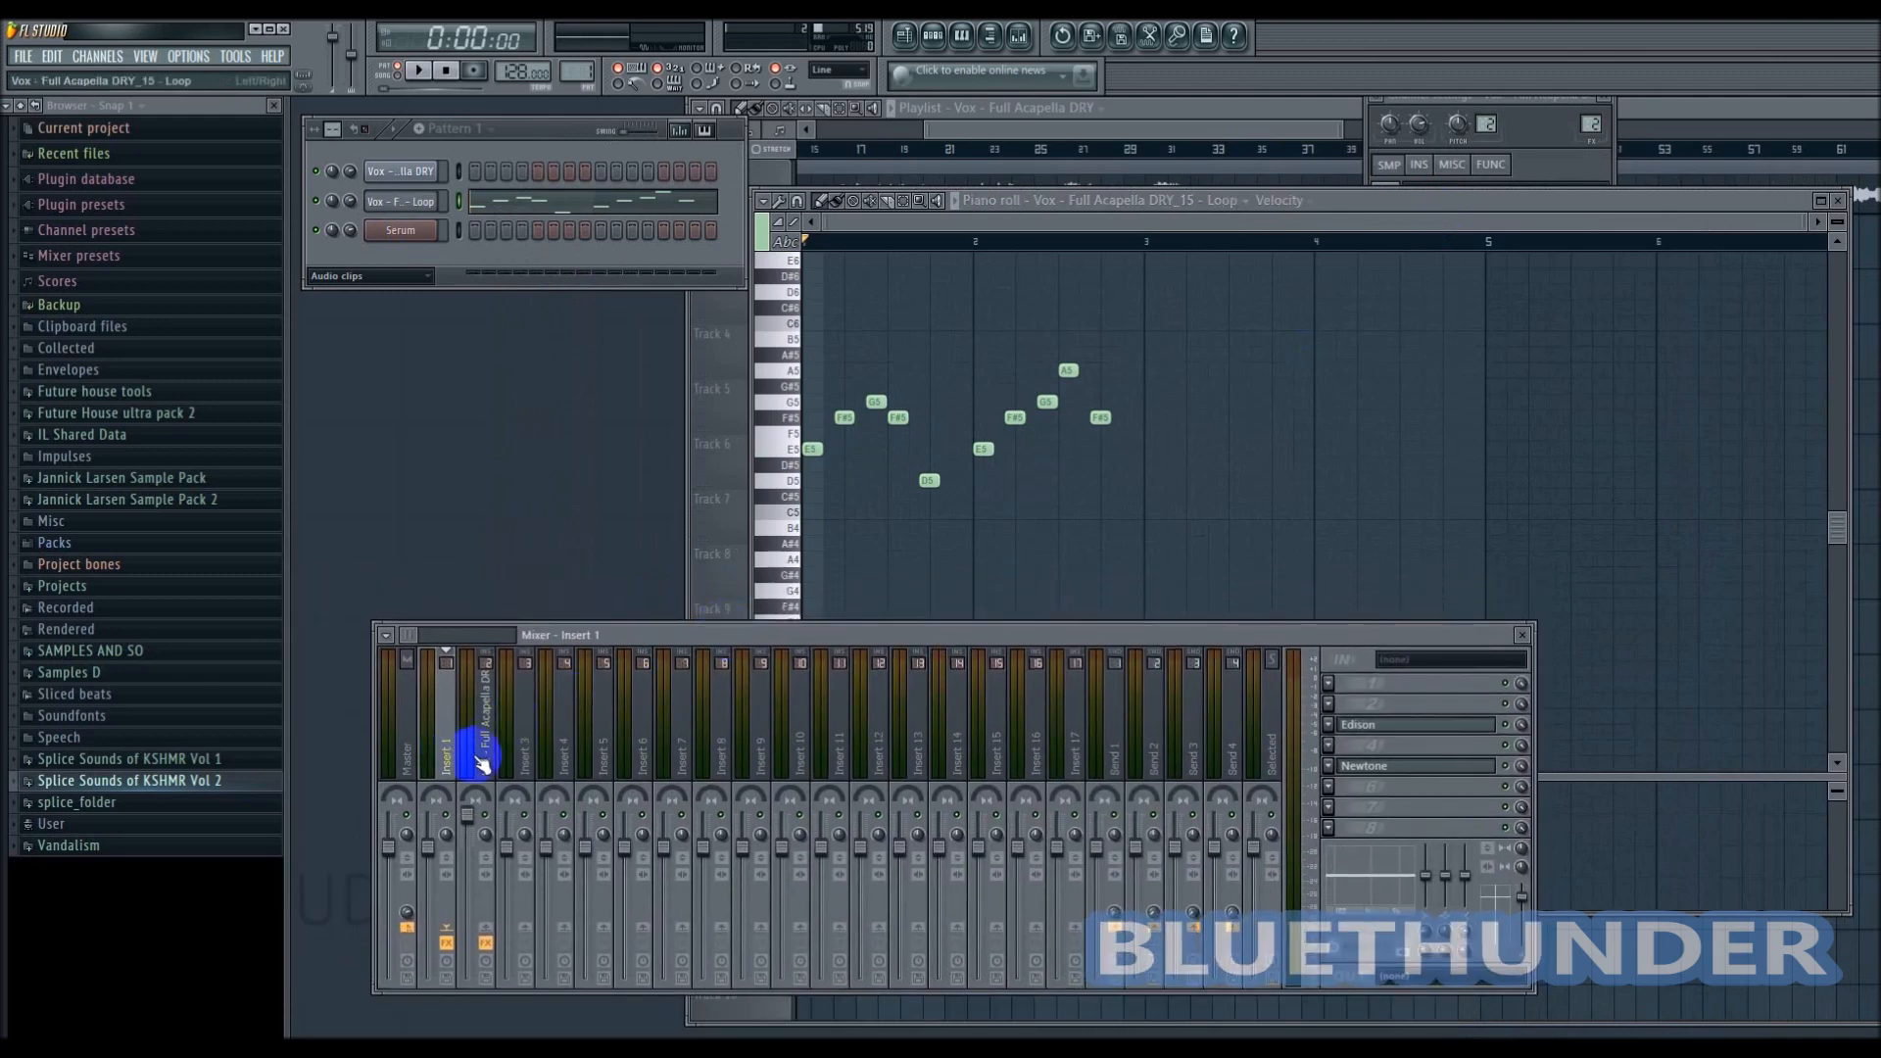
# - Inspect the vocal note's pitch in the Newtone window on mixer track Insert 1 and close it
pyautogui.moveTo(831, 641); pyautogui.dragTo(851, 552)
pyautogui.click(1476, 678)
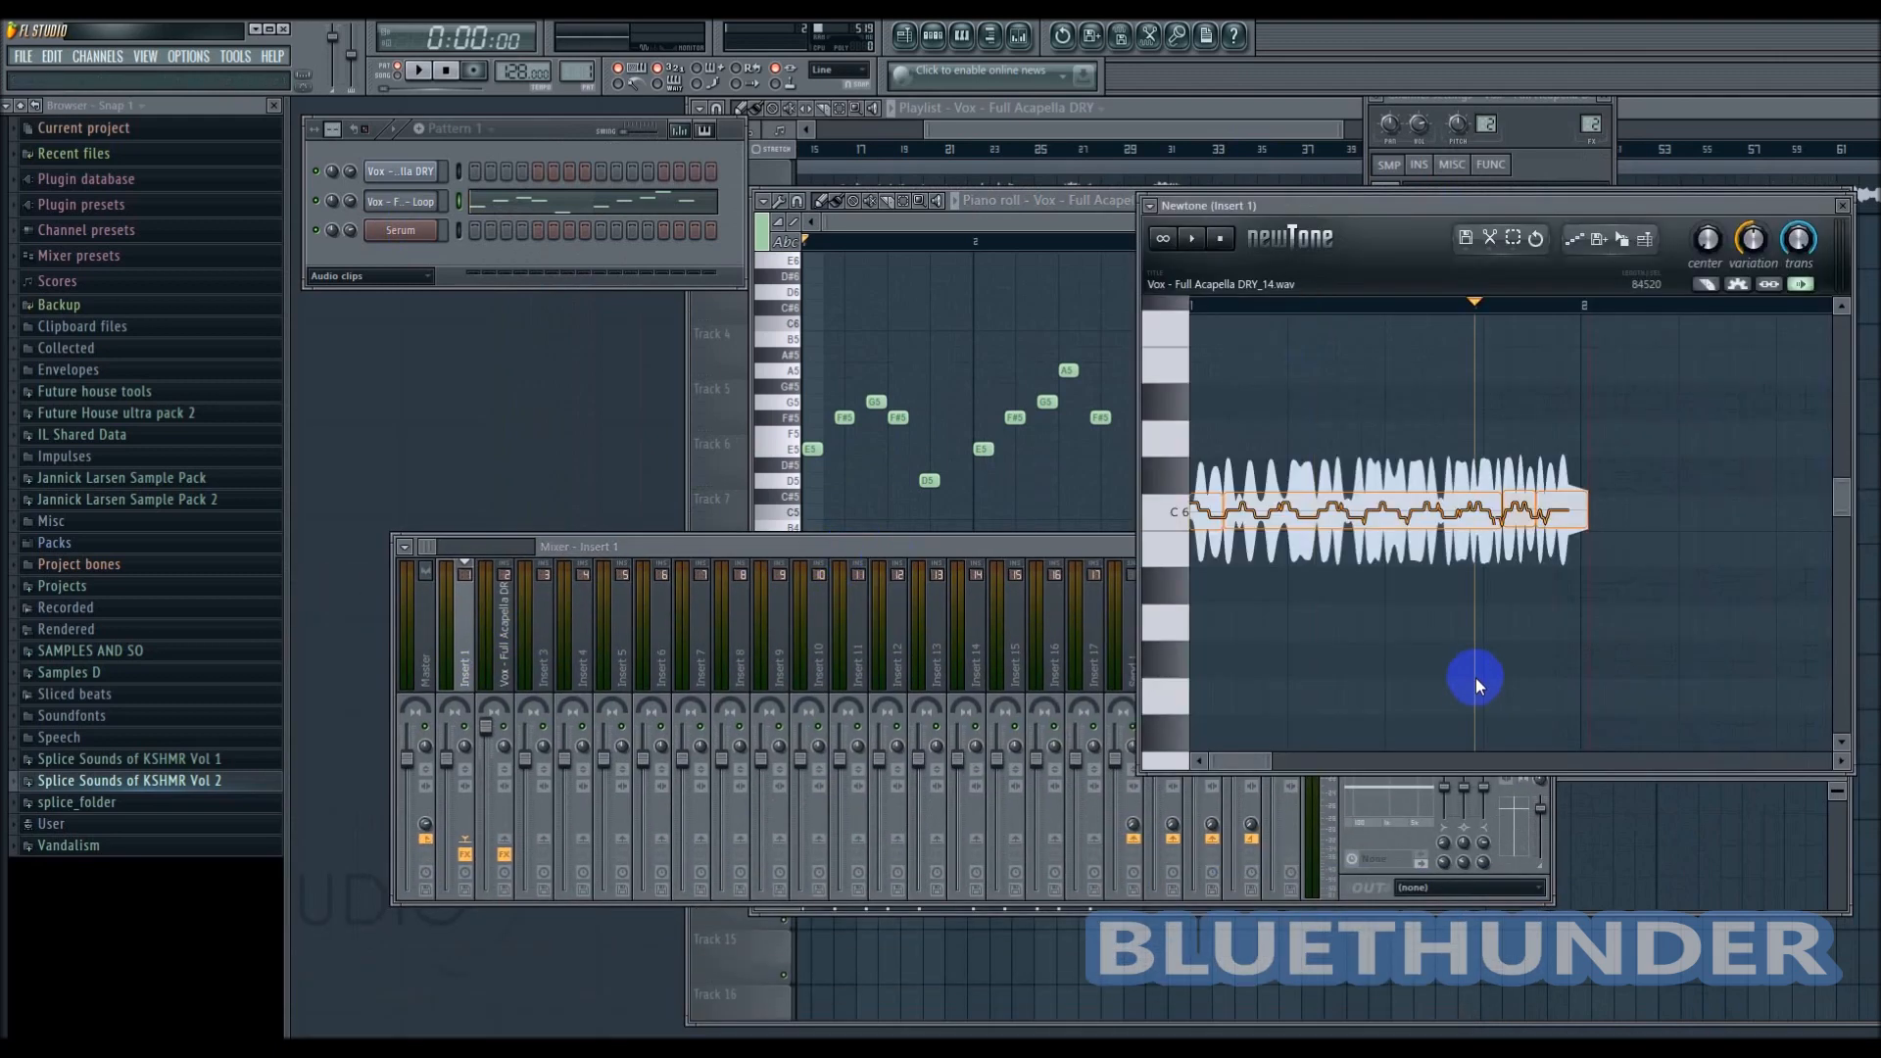
pyautogui.moveTo(1607, 208); pyautogui.dragTo(1274, 257)
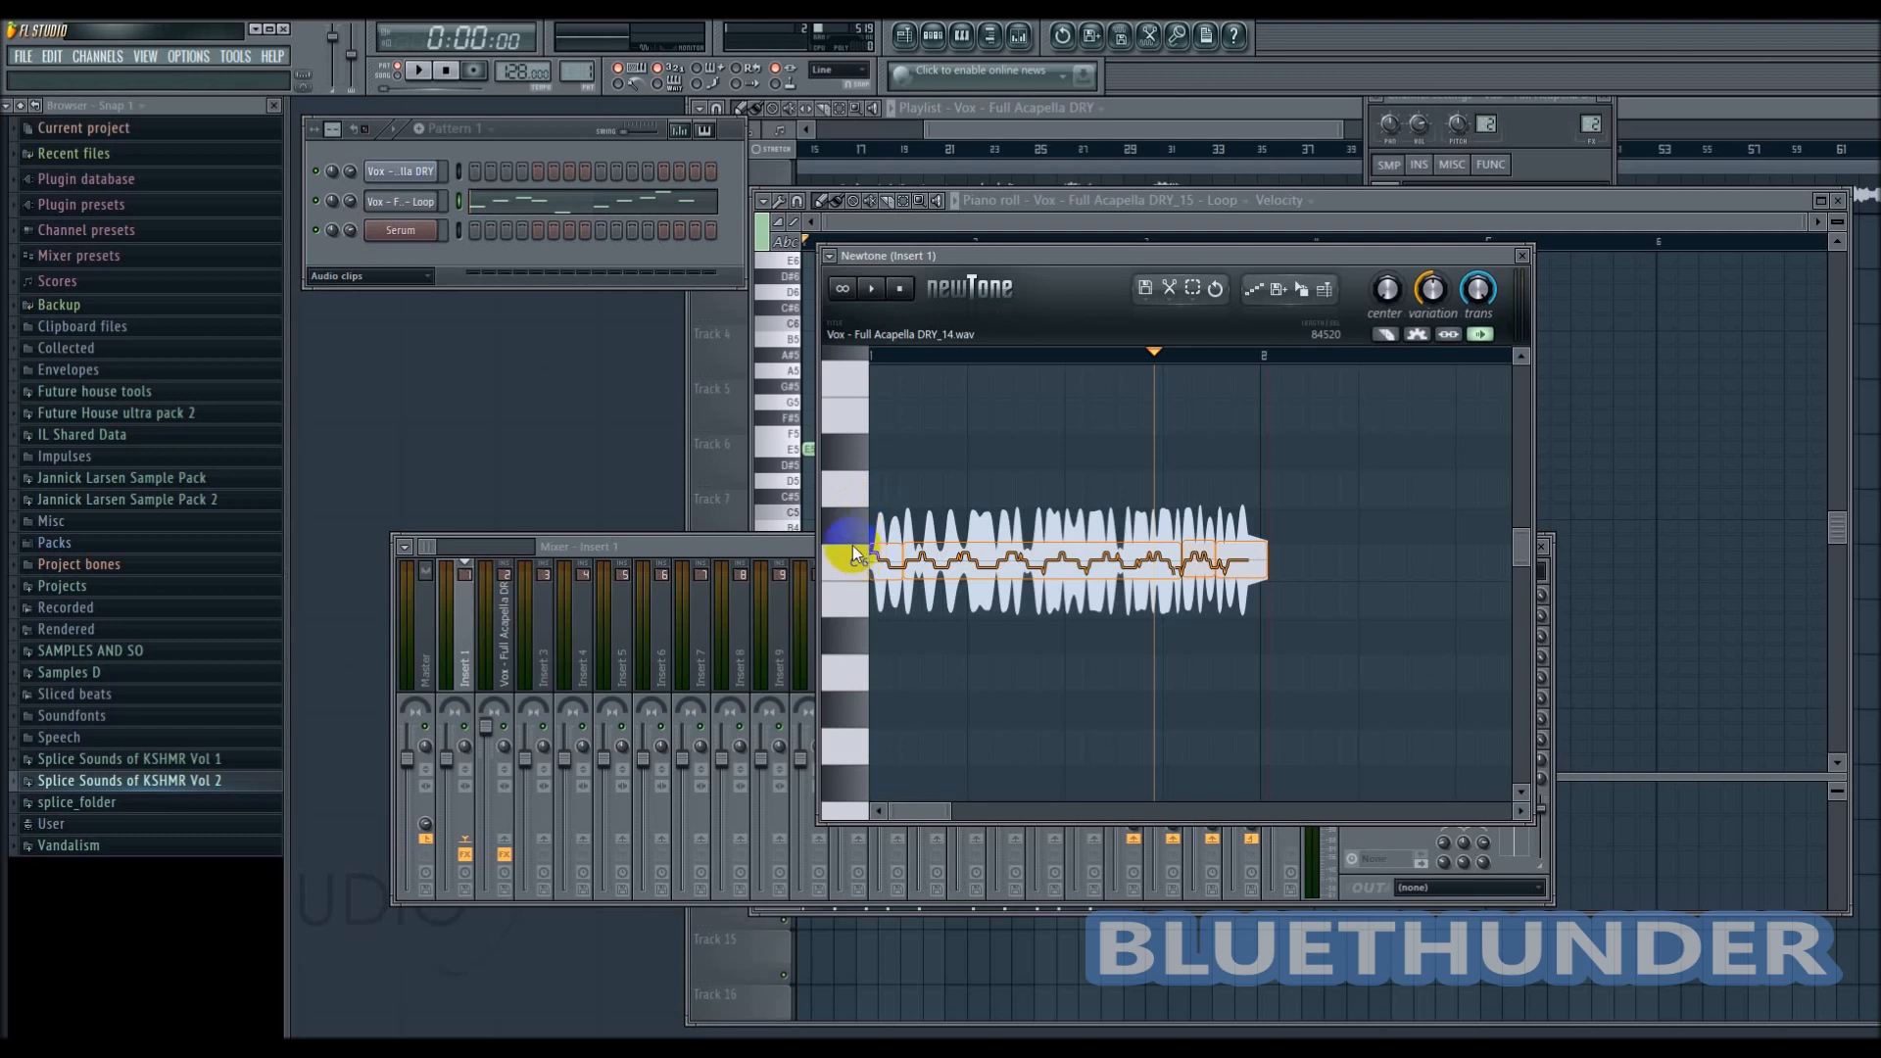
pyautogui.scroll(-6, 983, 472)
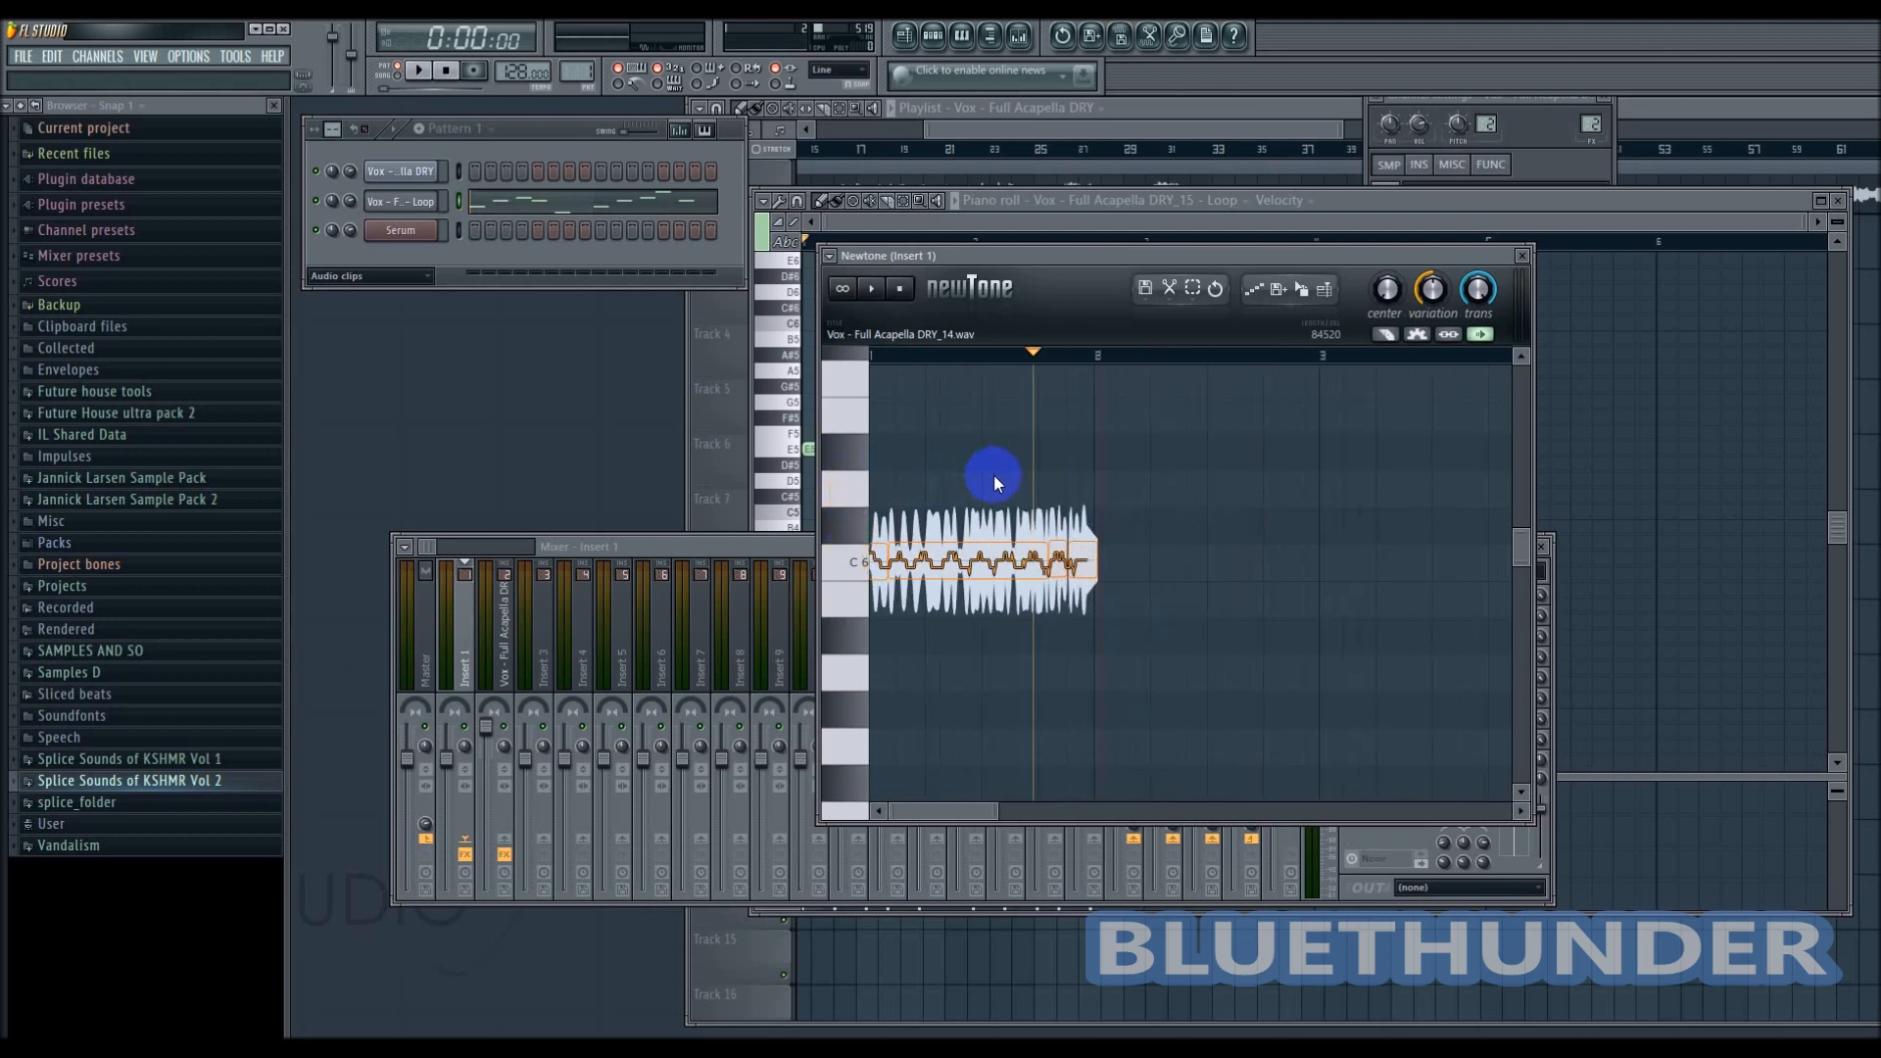
pyautogui.scroll(3, 938, 506)
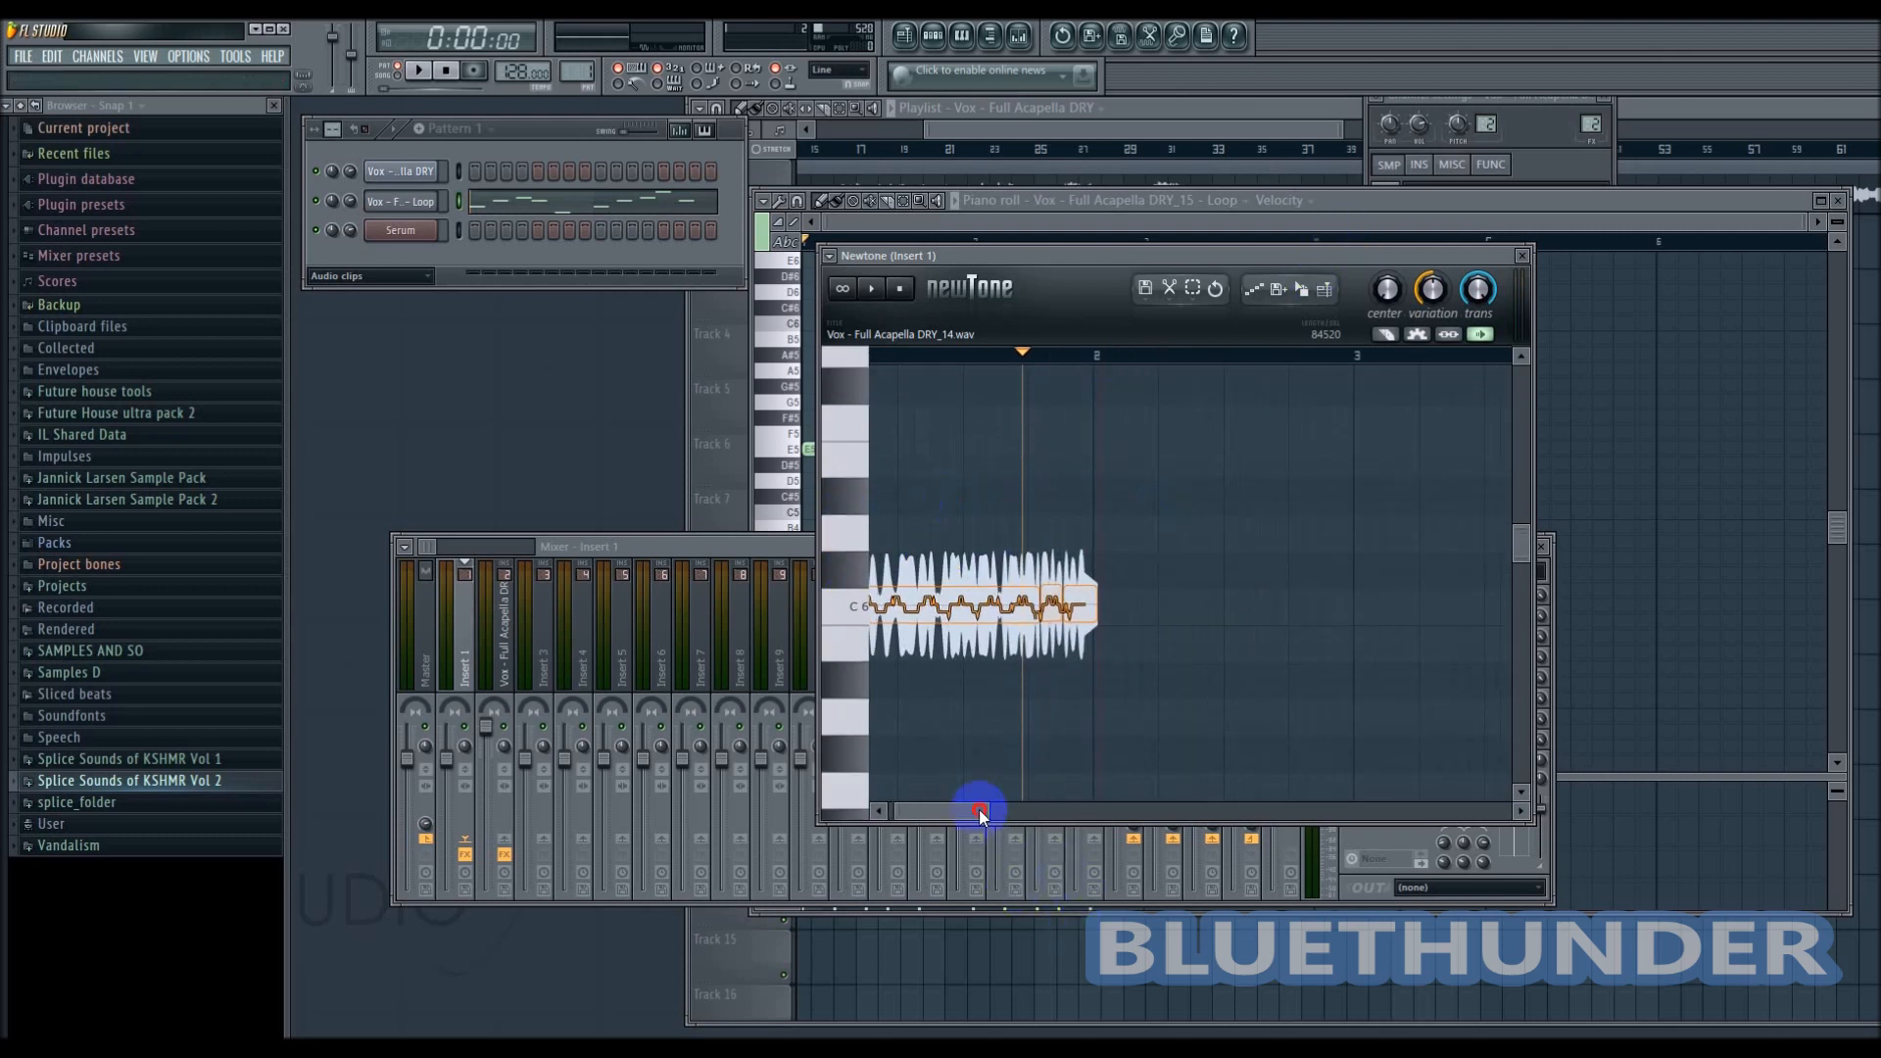
pyautogui.moveTo(979, 811); pyautogui.dragTo(970, 811)
pyautogui.click(1522, 256)
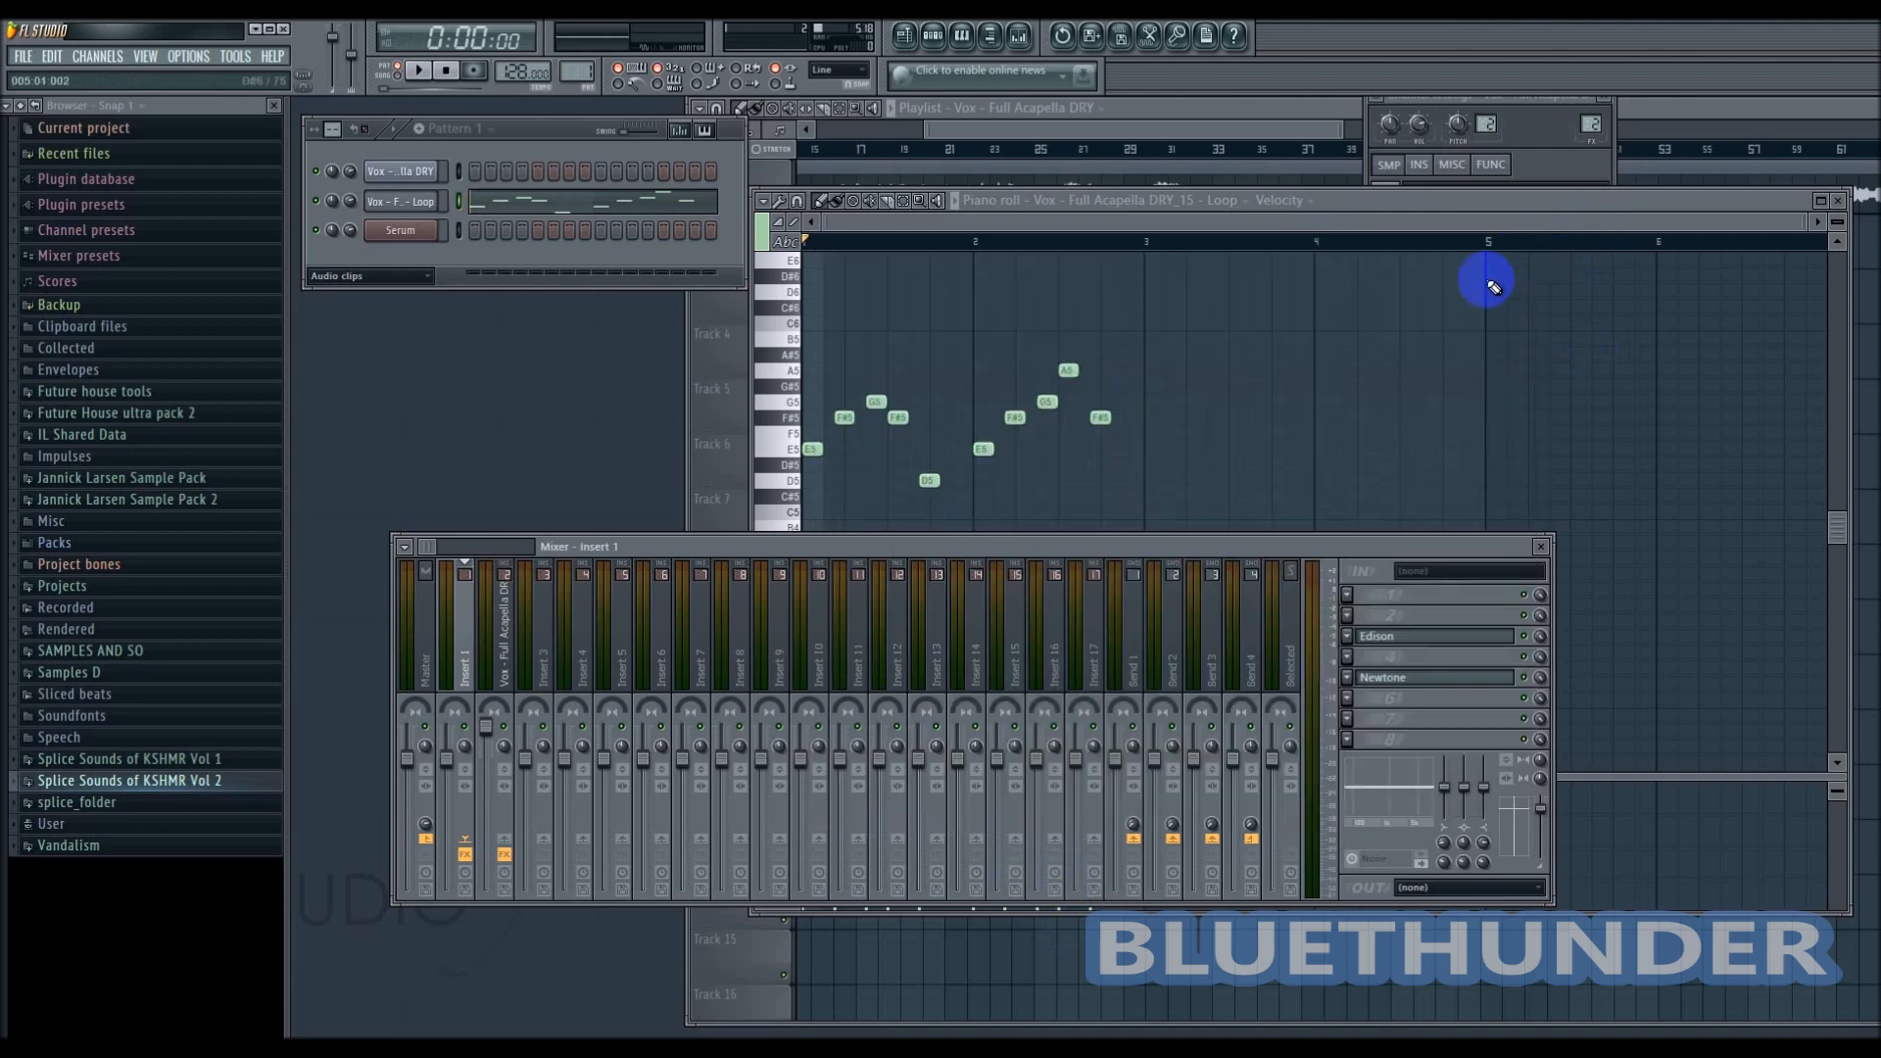
# - Move the mixer window out of the way and show the whole vocal clip in the playlist
pyautogui.moveTo(1196, 538); pyautogui.dragTo(1165, 624)
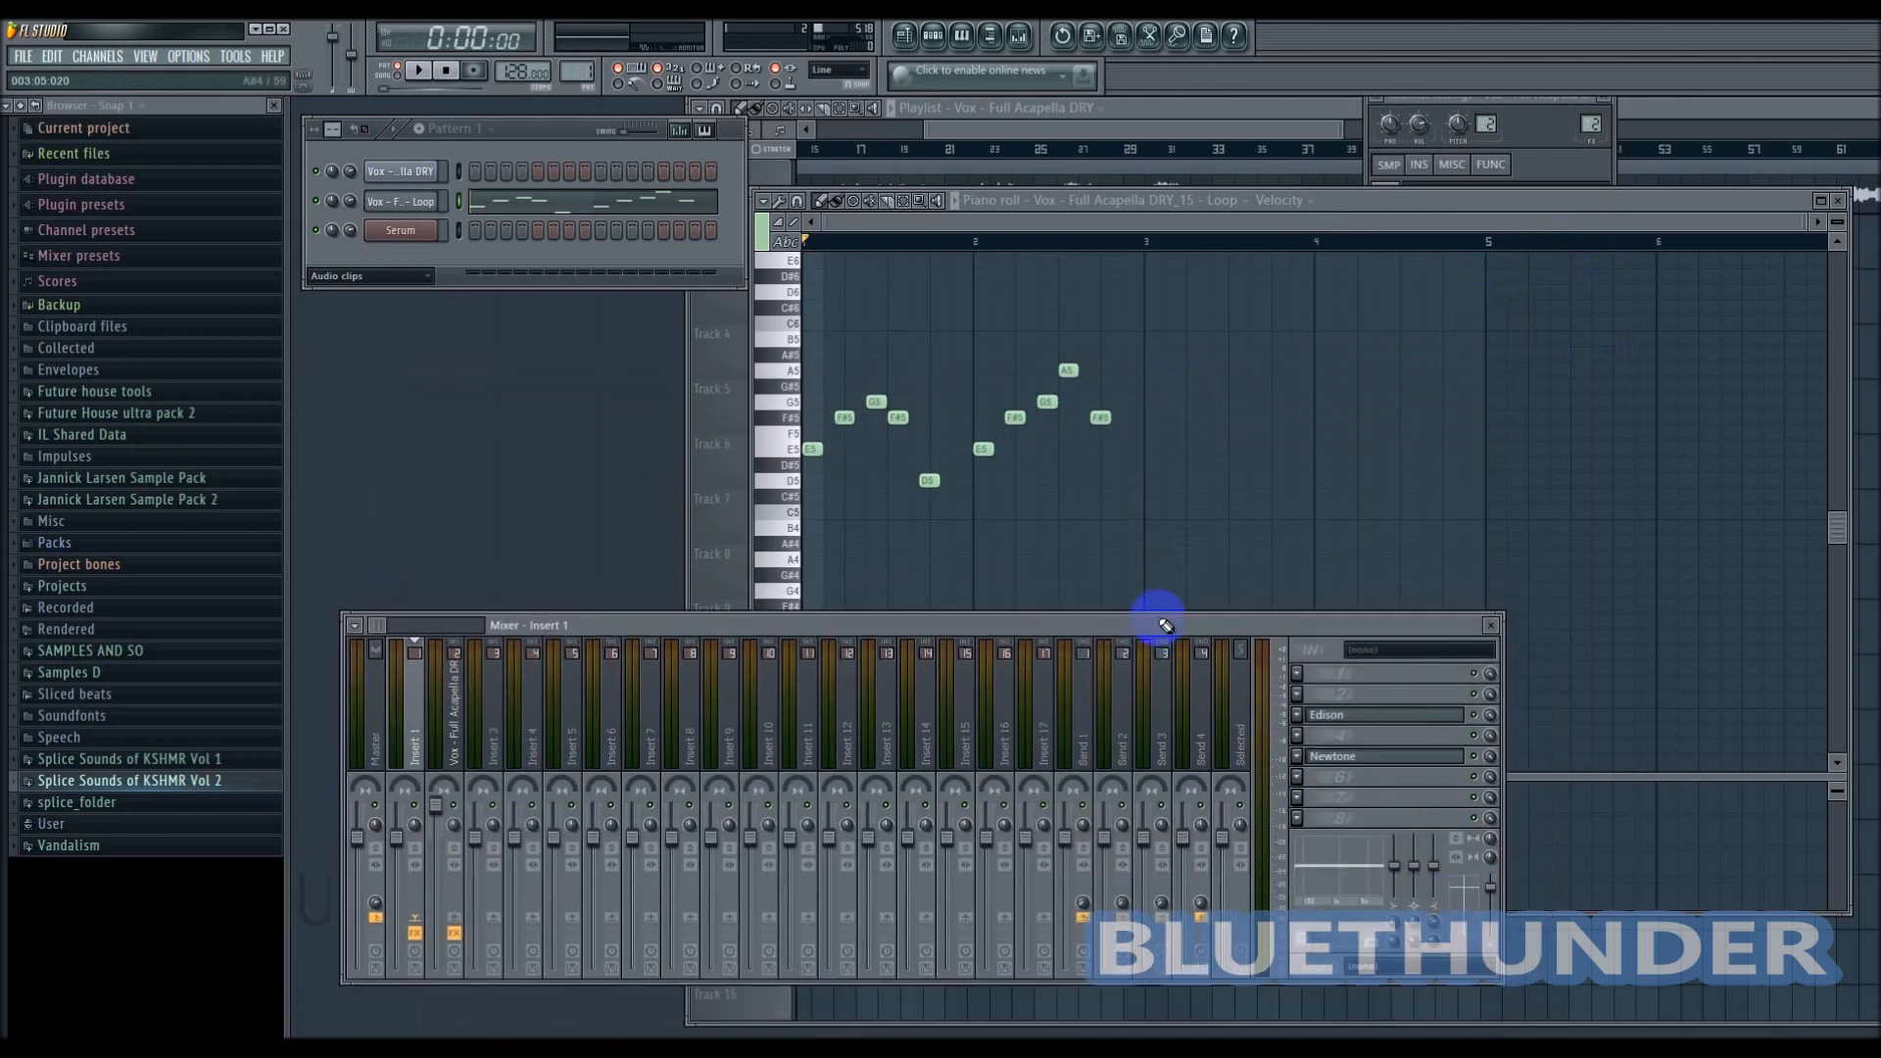
pyautogui.moveTo(1203, 128); pyautogui.dragTo(806, 140)
pyautogui.scroll(-5, 977, 454)
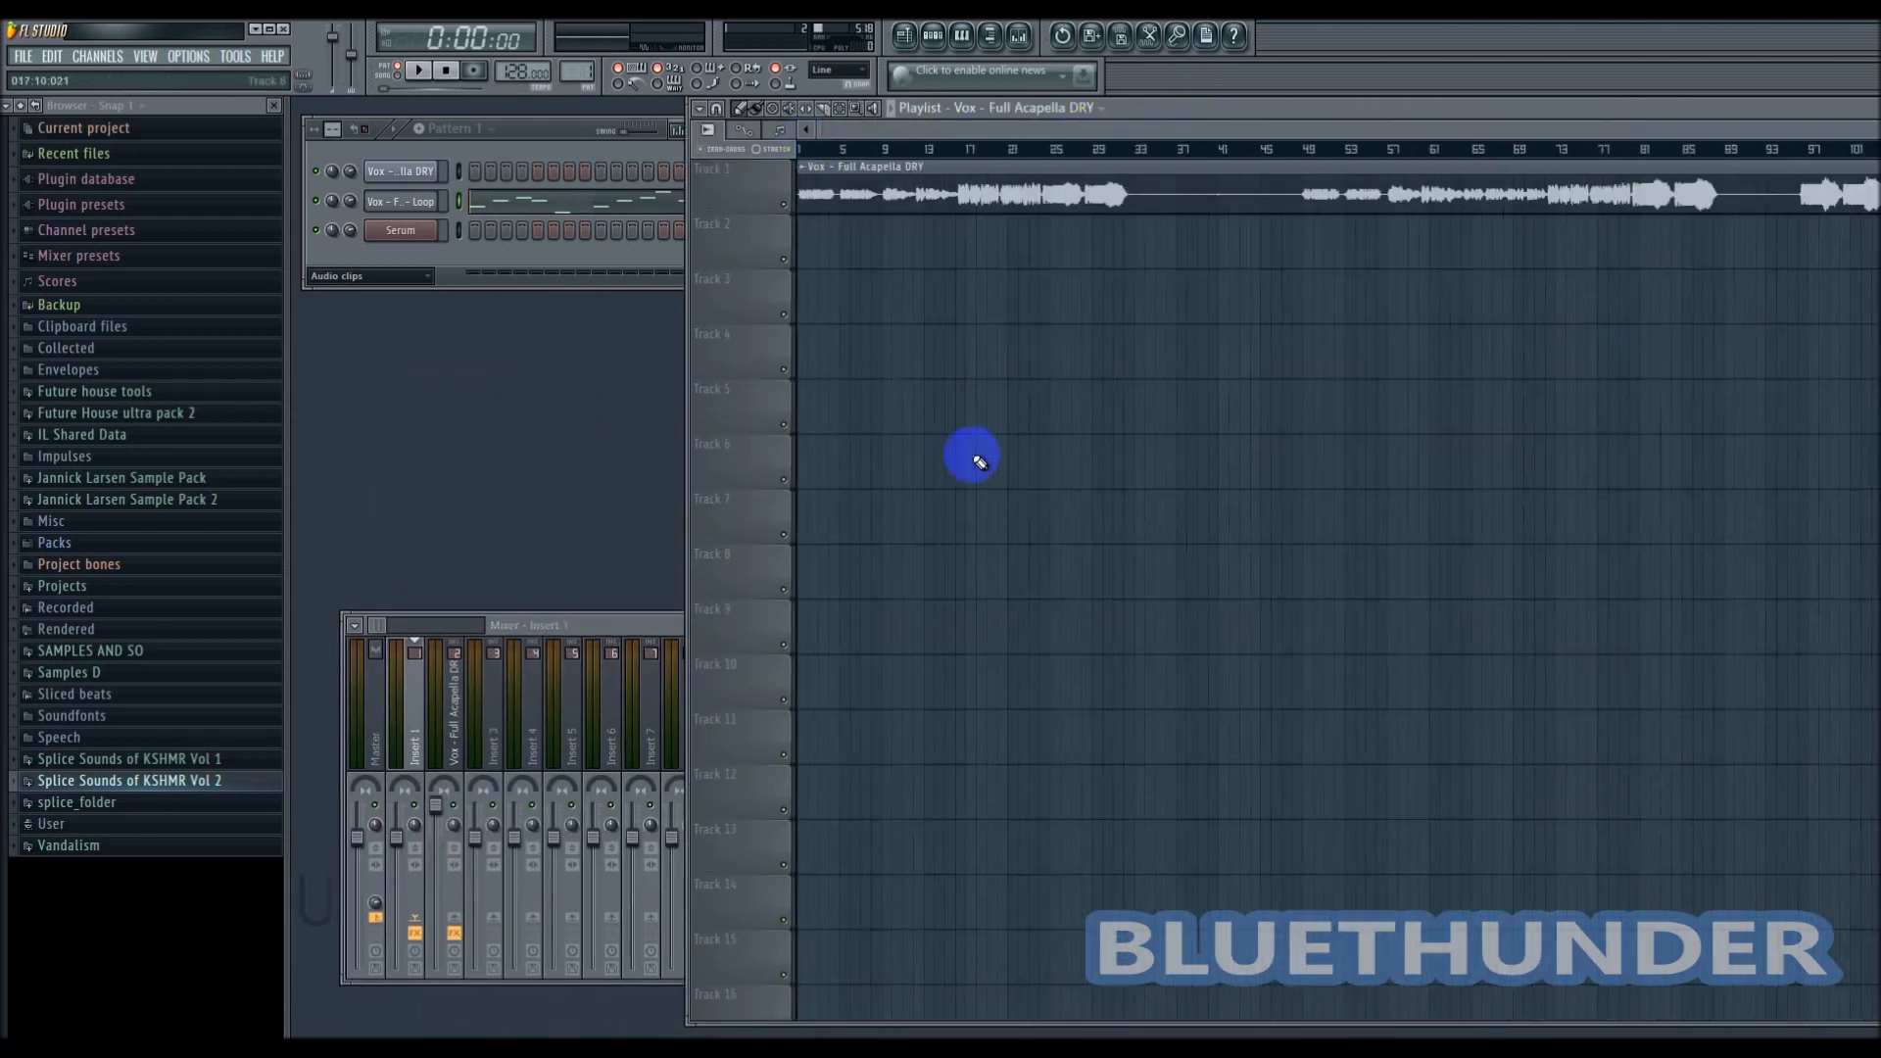
# - Transpose all the vocal loop's melody notes down one octave, starting on E4, and play the pattern to check
pyautogui.click(486, 212)
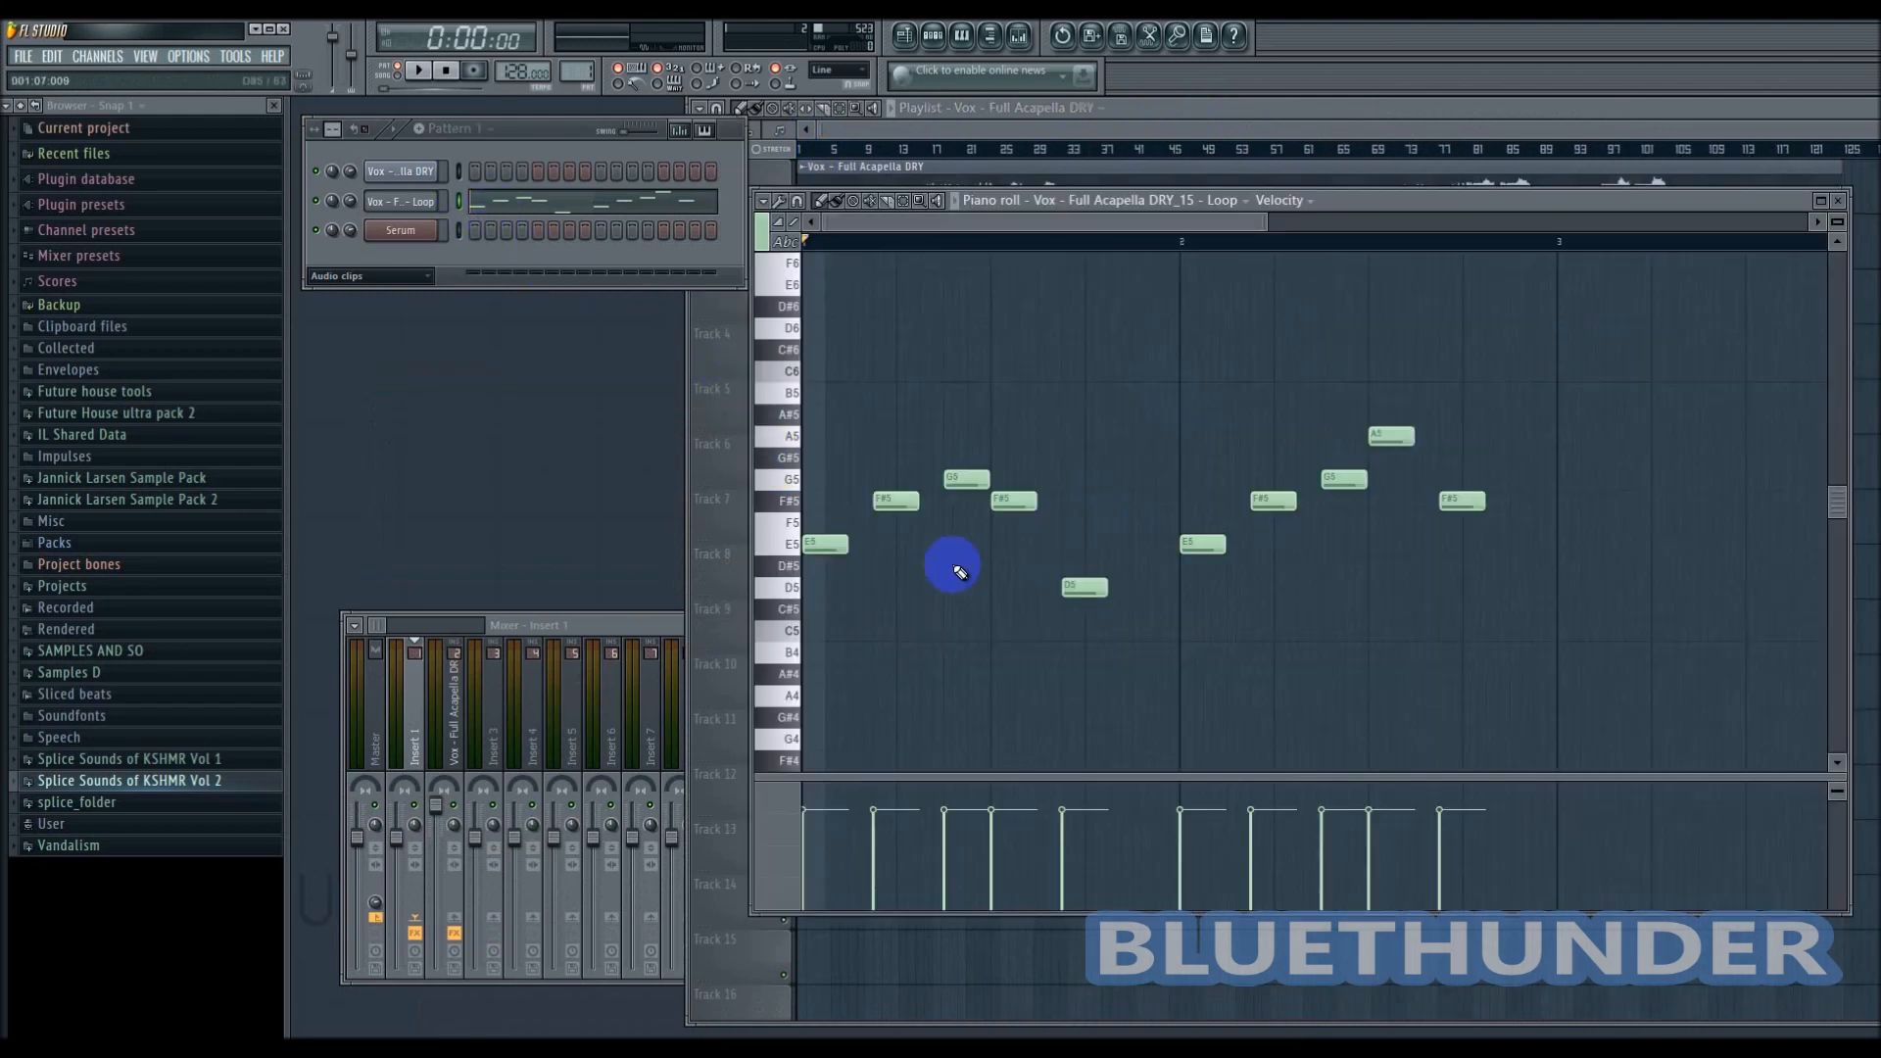
pyautogui.scroll(-2, 955, 568)
pyautogui.scroll(-5, 862, 578)
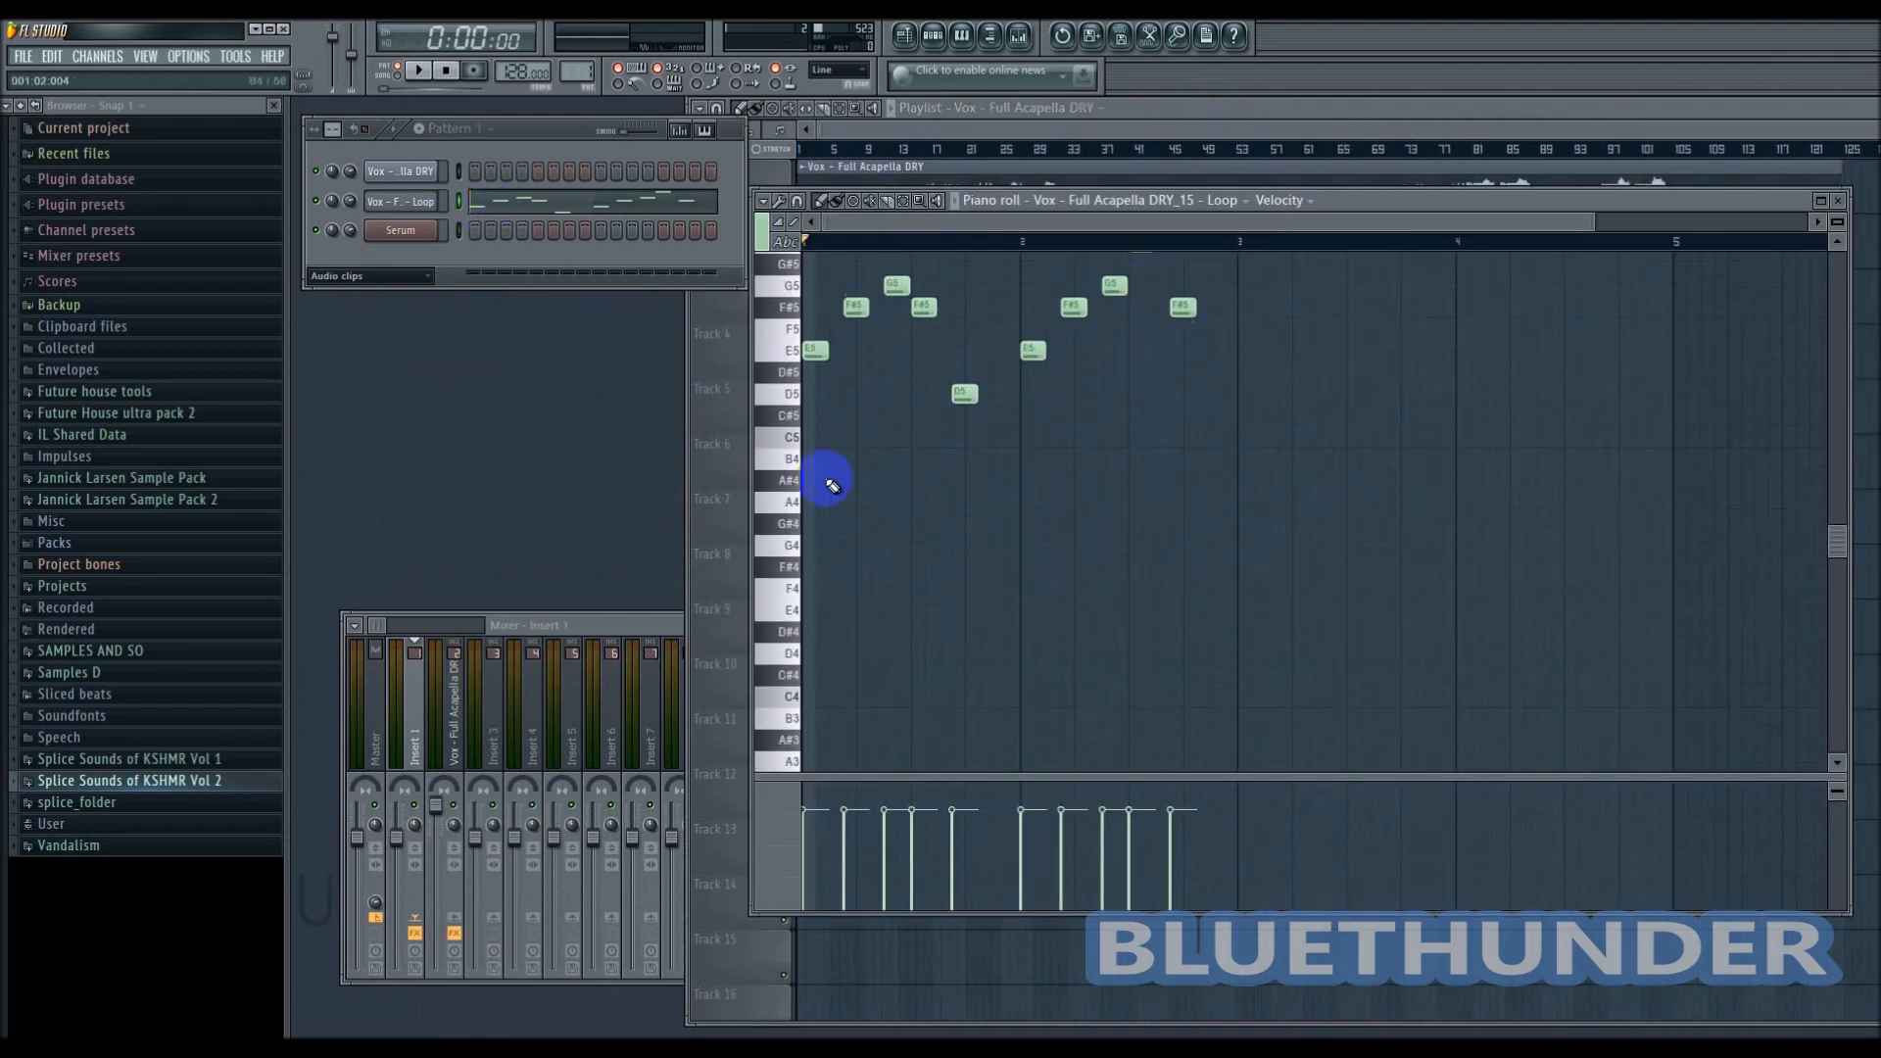
pyautogui.hotkey('ctrl', 'a')
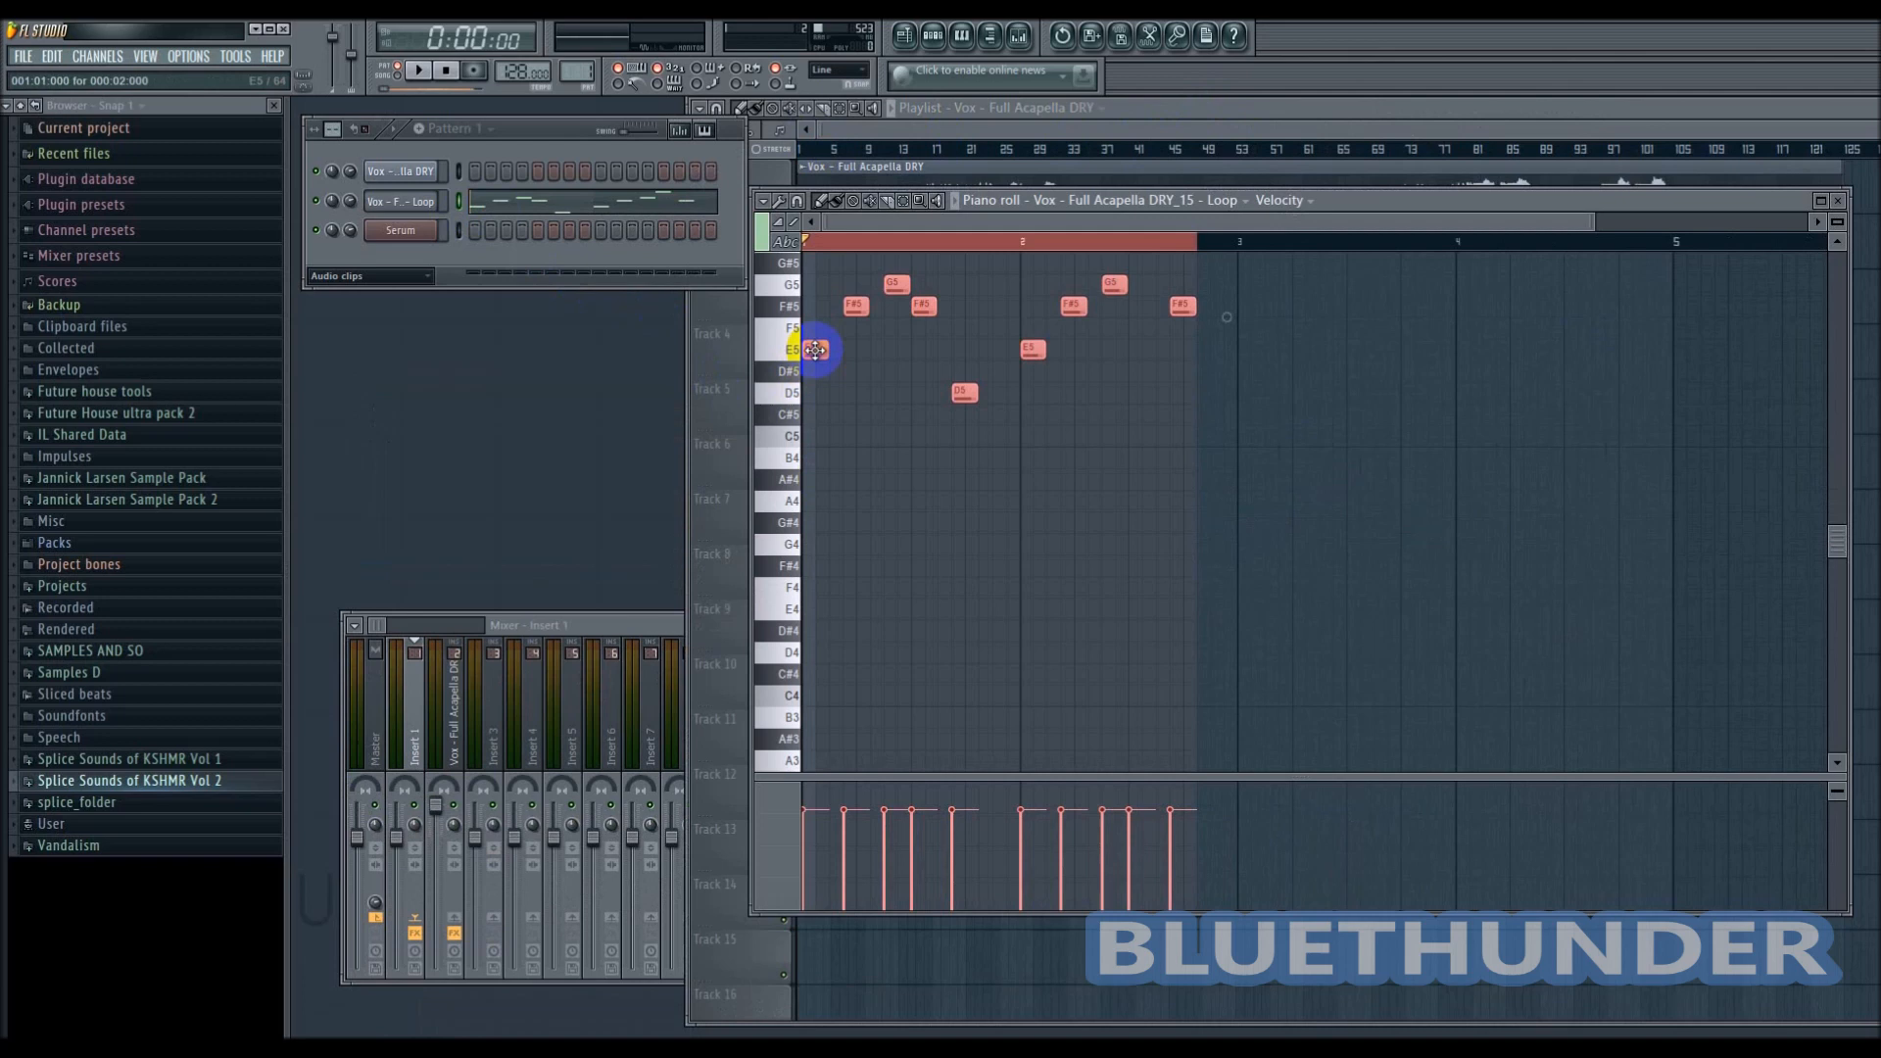
pyautogui.moveTo(815, 349); pyautogui.dragTo(725, 619)
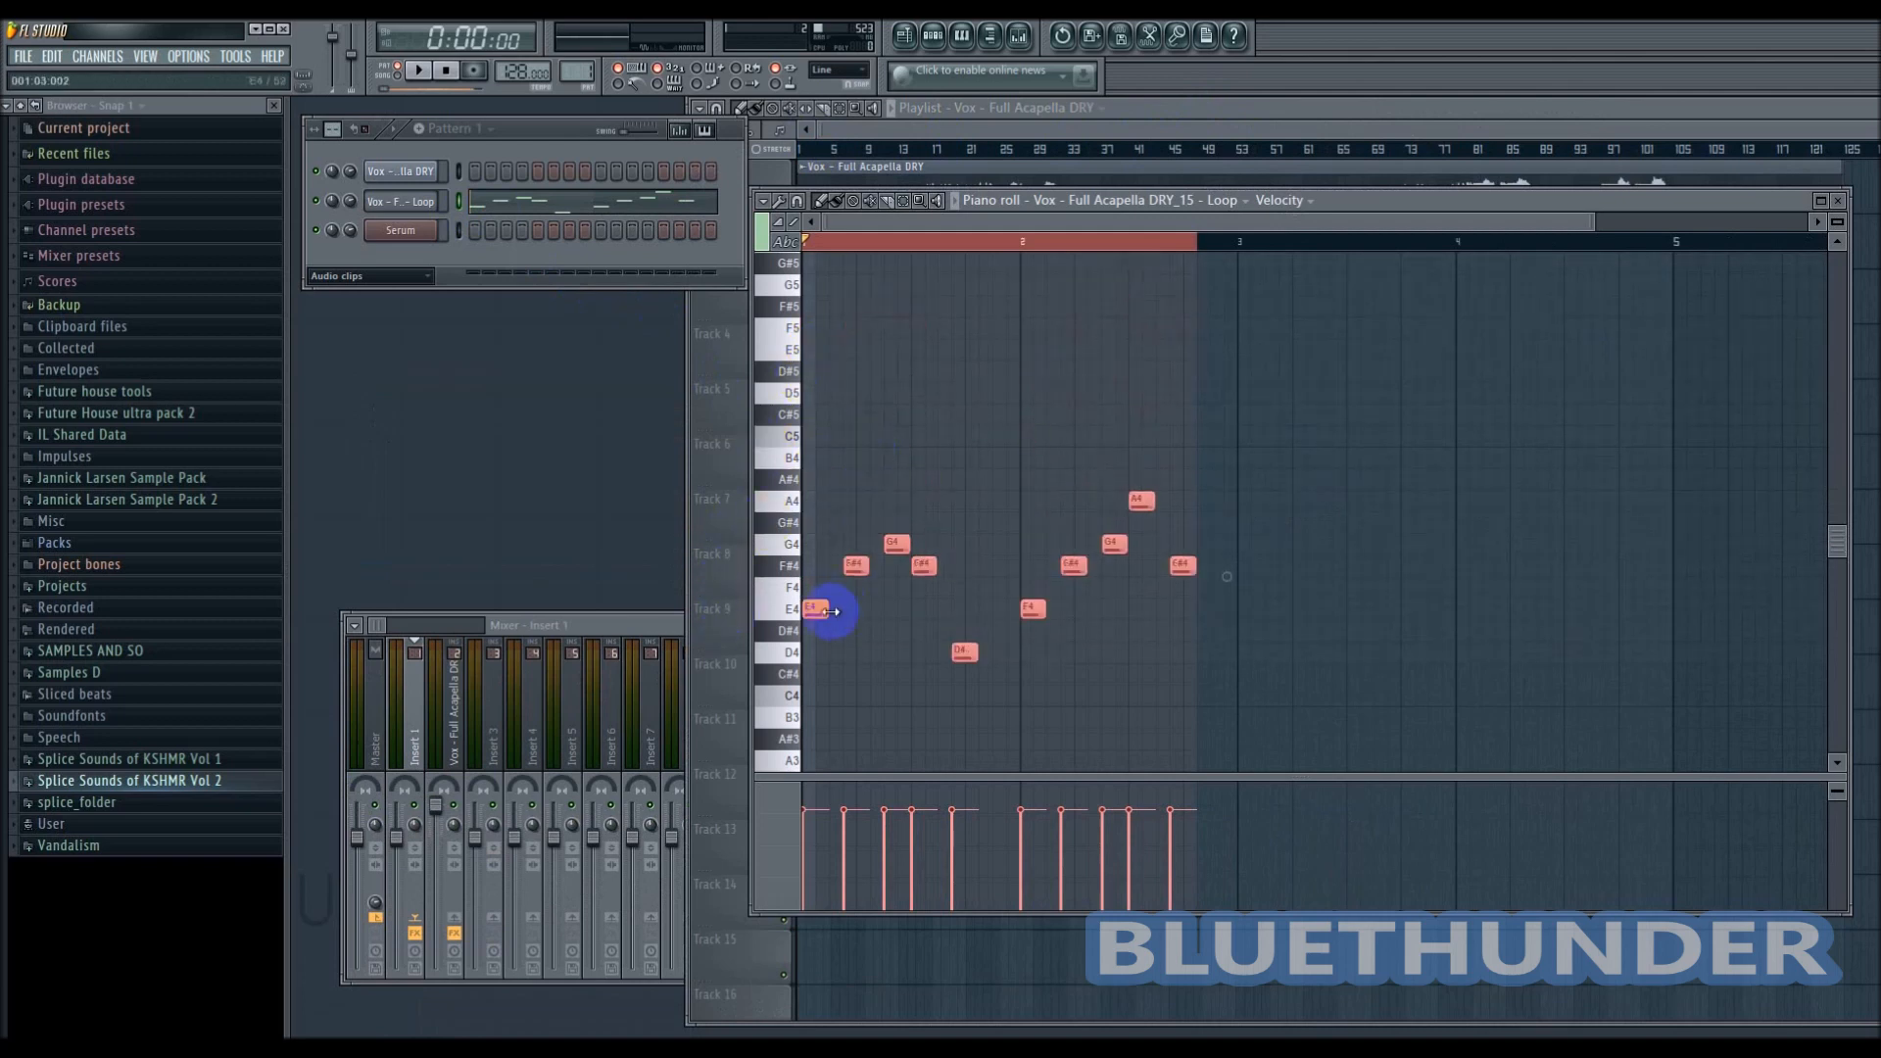
pyautogui.click(948, 245)
pyautogui.press('space')
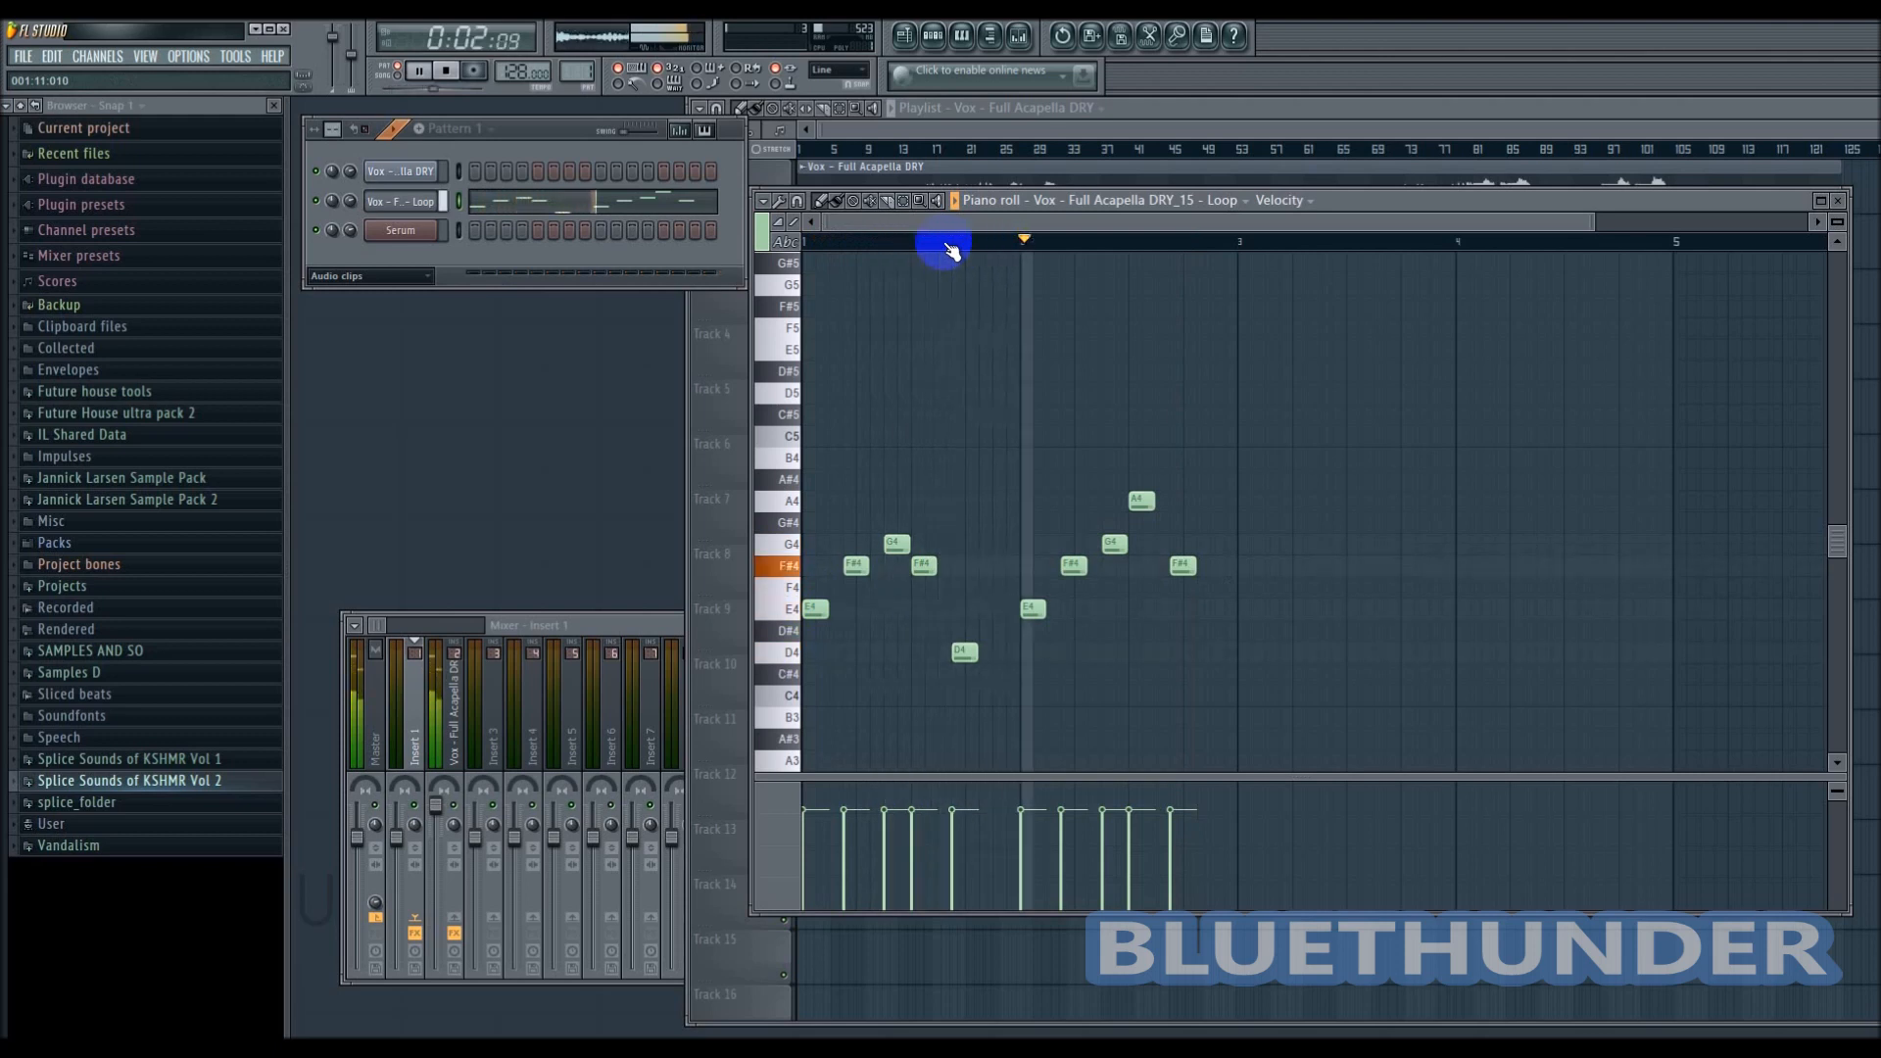
pyautogui.press('space')
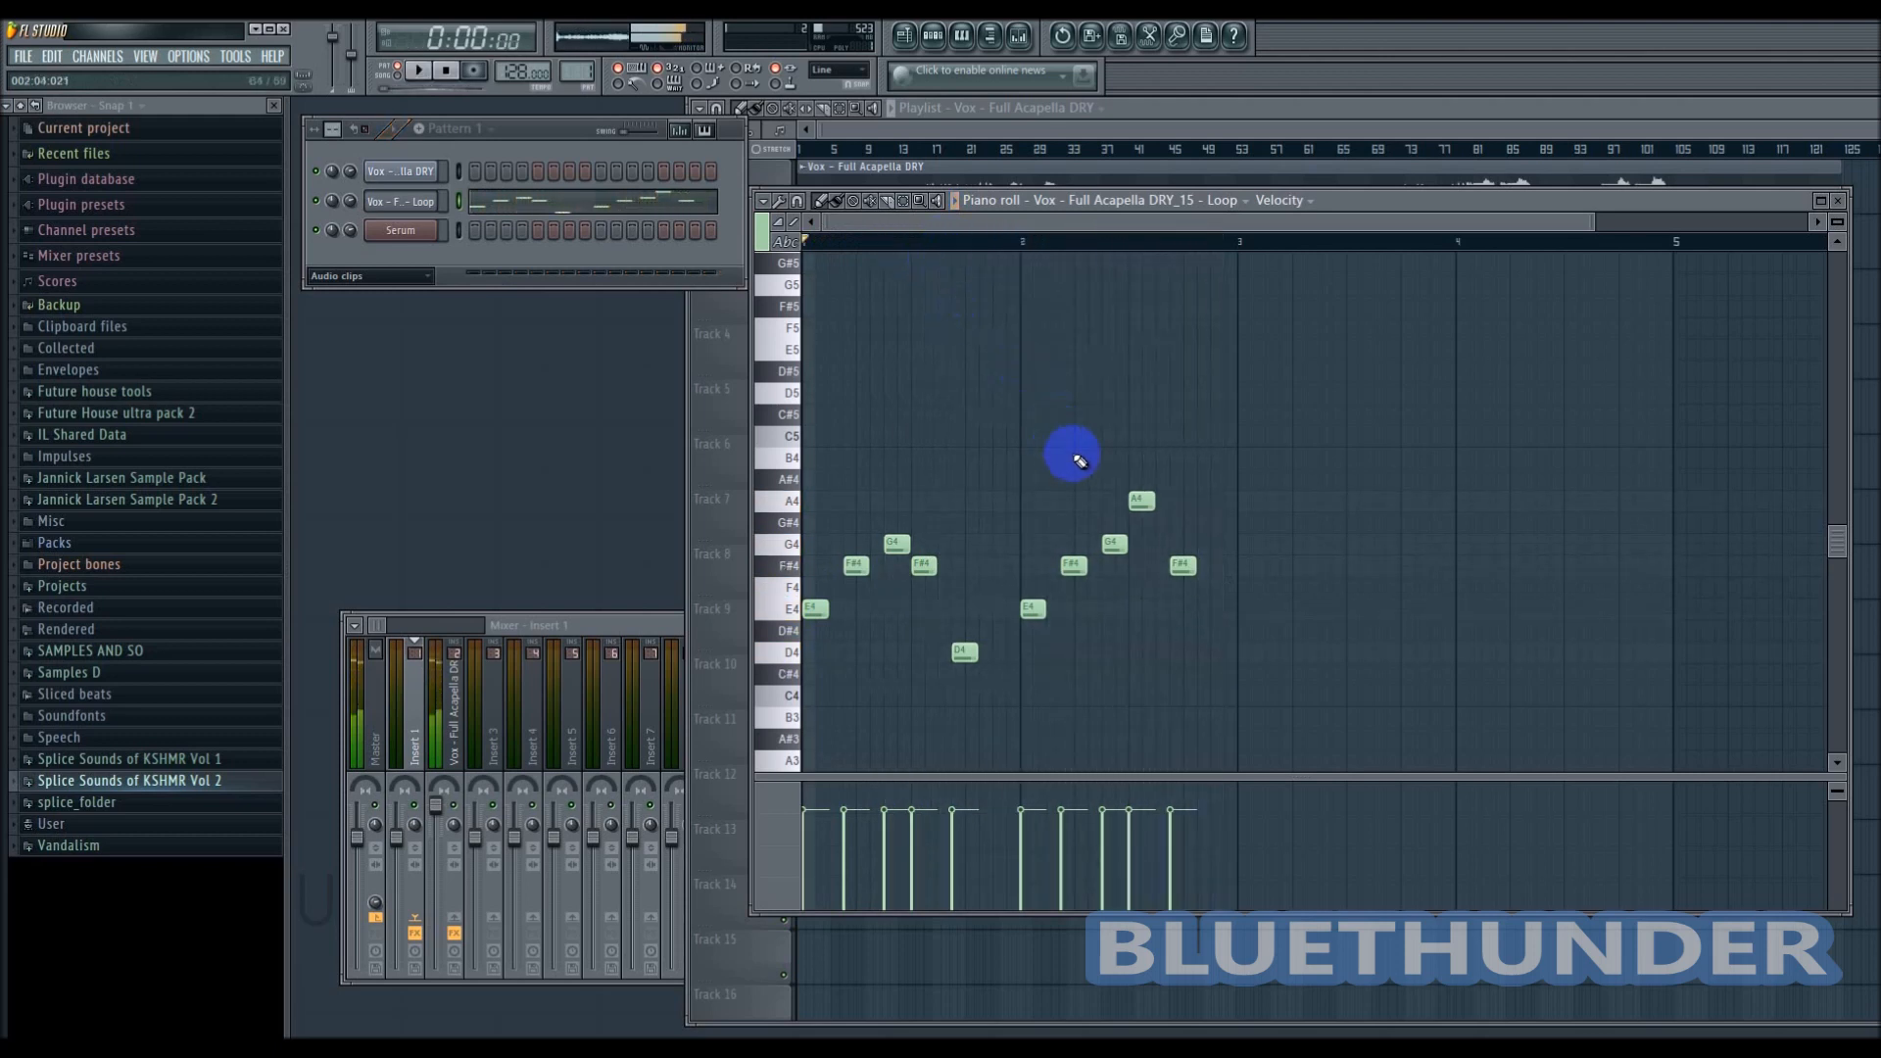
# - Add Fruity Delay 2 to the vocal loop's mixer track, place it after Fruity Reeverb 2, and check it in playback
pyautogui.click(454, 754)
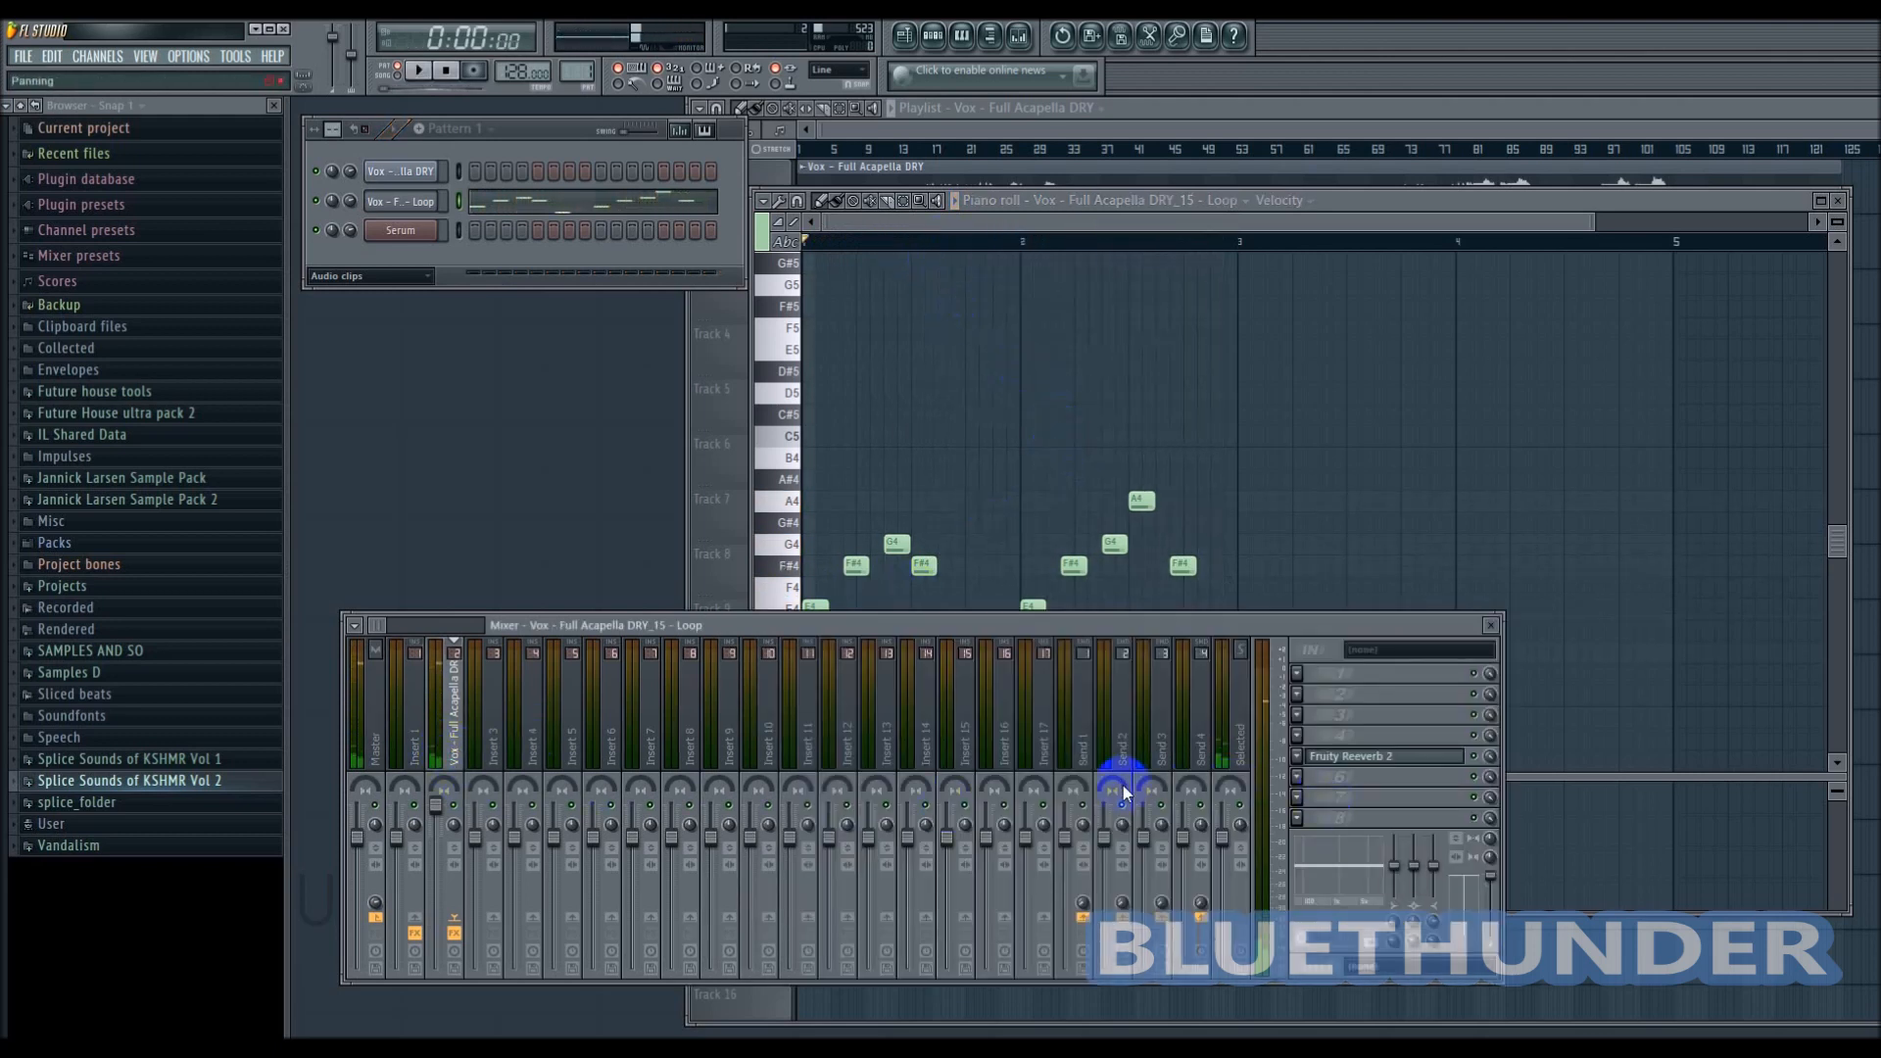
pyautogui.click(1297, 734)
pyautogui.click(1497, 511)
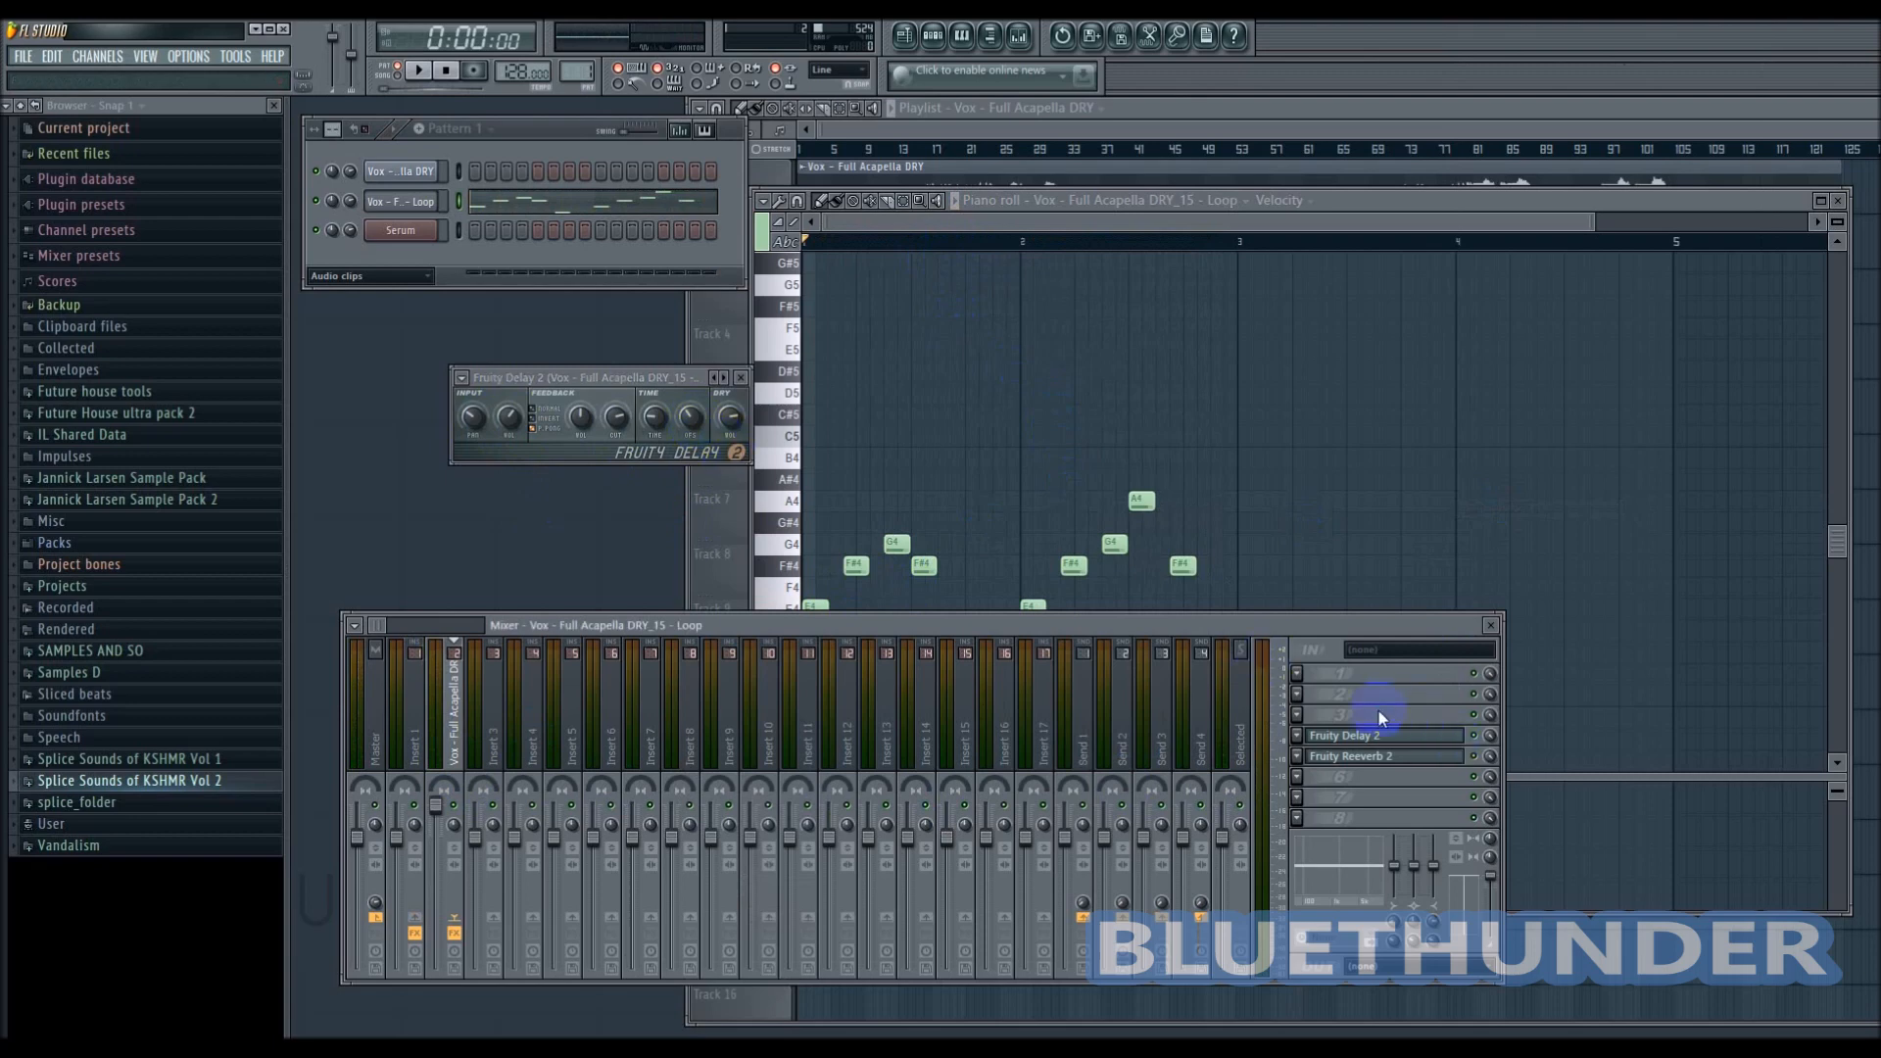
pyautogui.scroll(1, 1361, 756)
pyautogui.press('space')
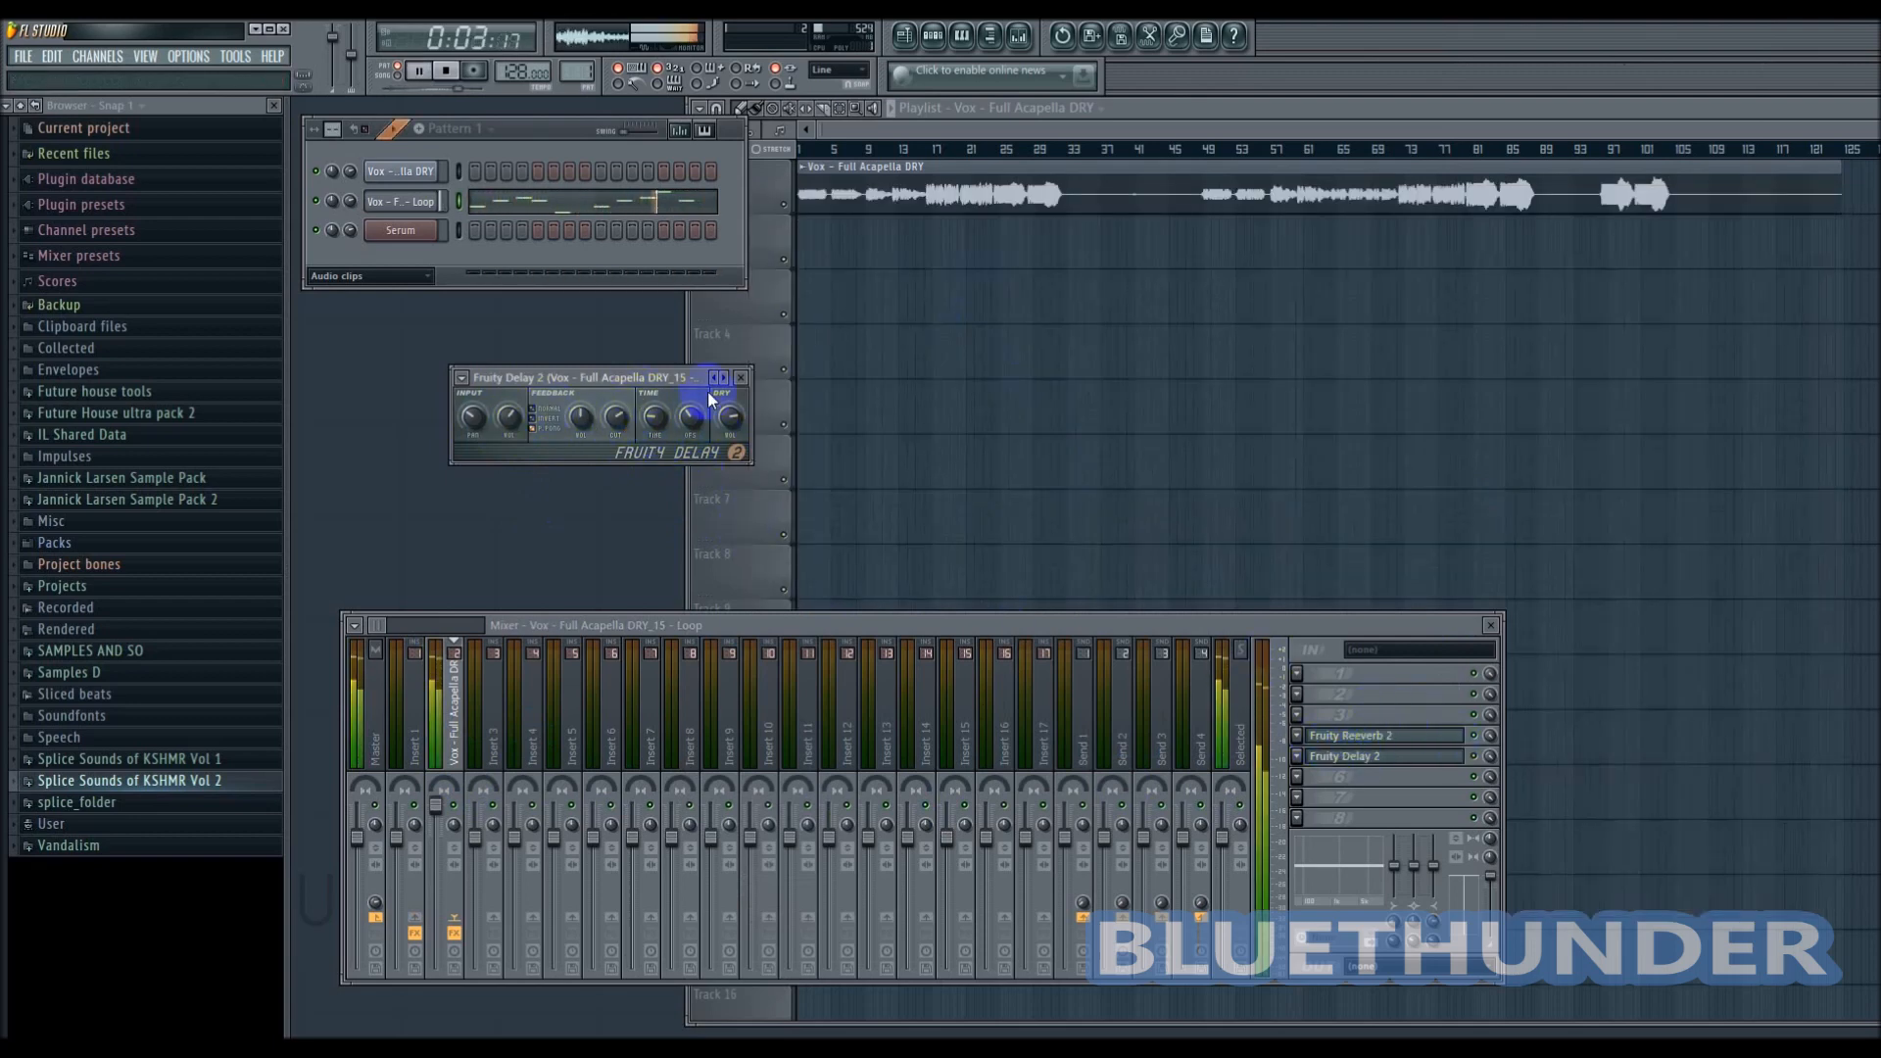
pyautogui.click(741, 378)
# - Insert Fruity Parametric EQ 2 before the reverb on the vocal loop's mixer track and boost the highs with band 6
pyautogui.click(1013, 387)
pyautogui.click(547, 630)
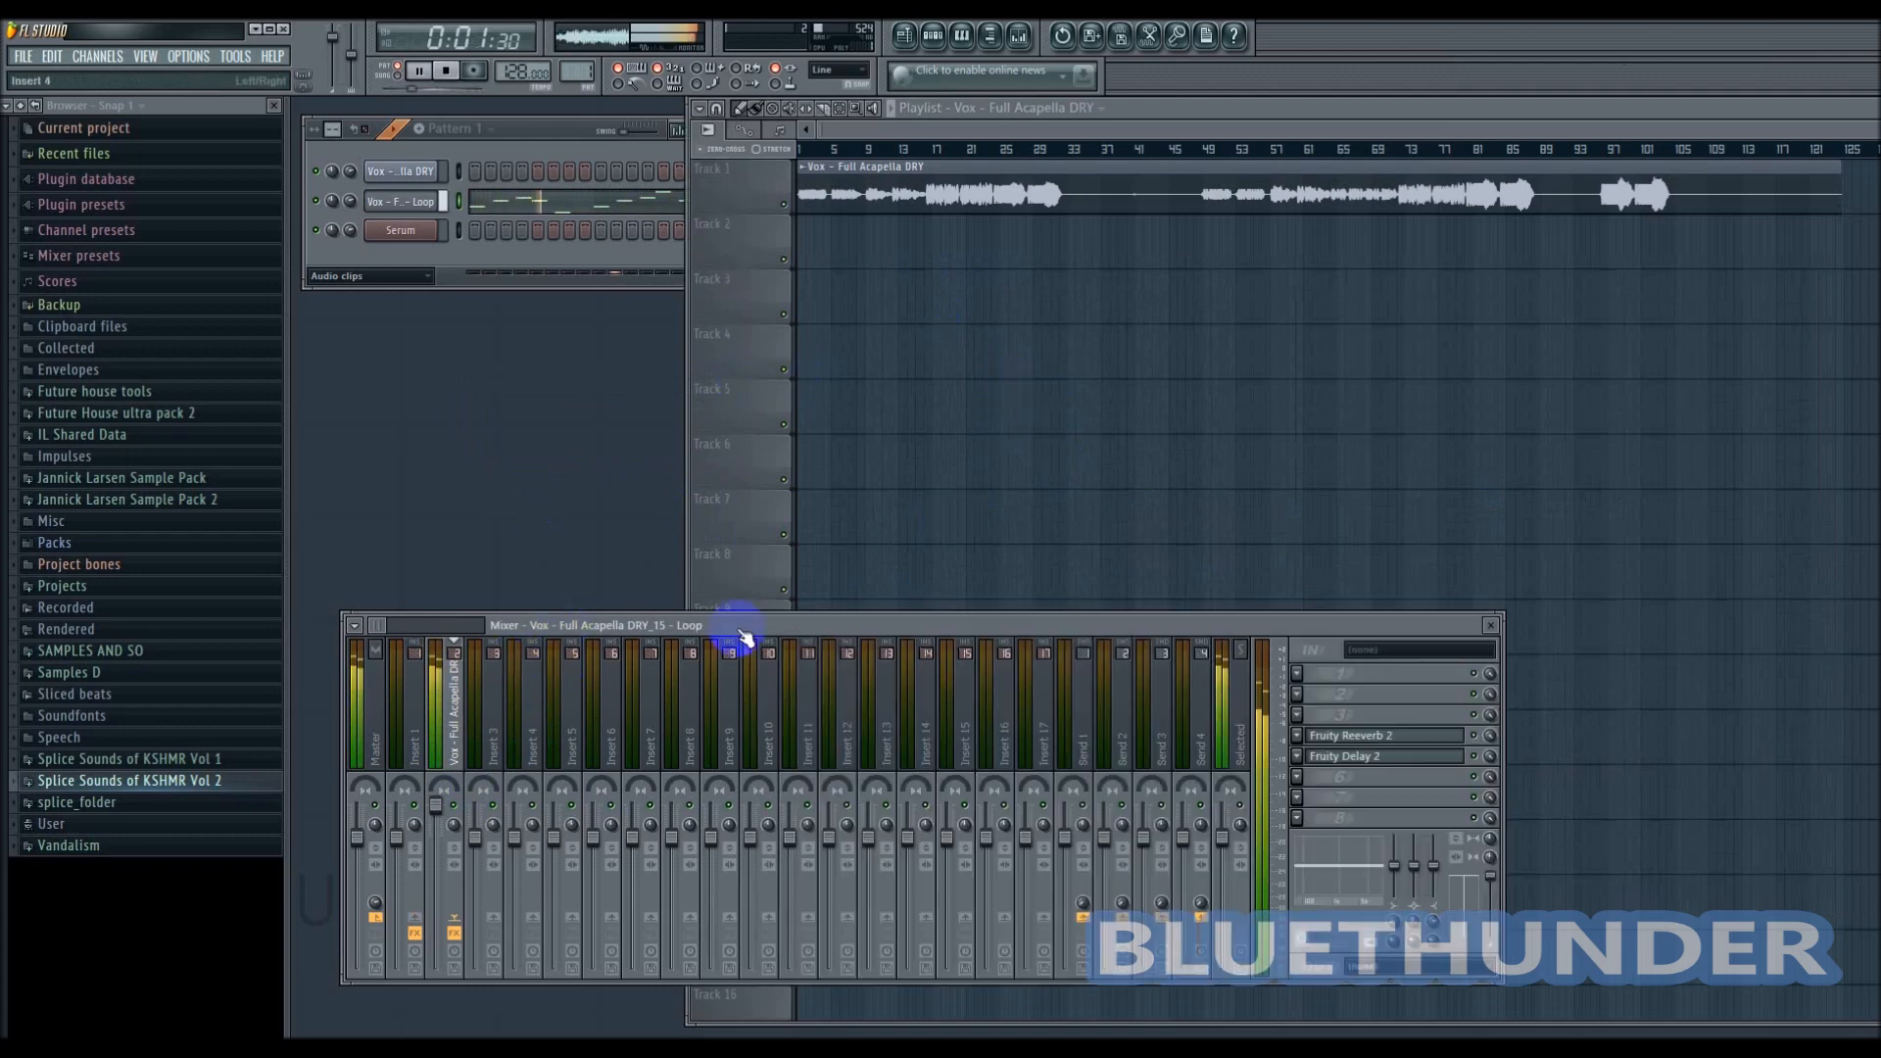
pyautogui.click(1296, 715)
pyautogui.click(1512, 719)
pyautogui.moveTo(712, 485); pyautogui.dragTo(776, 420)
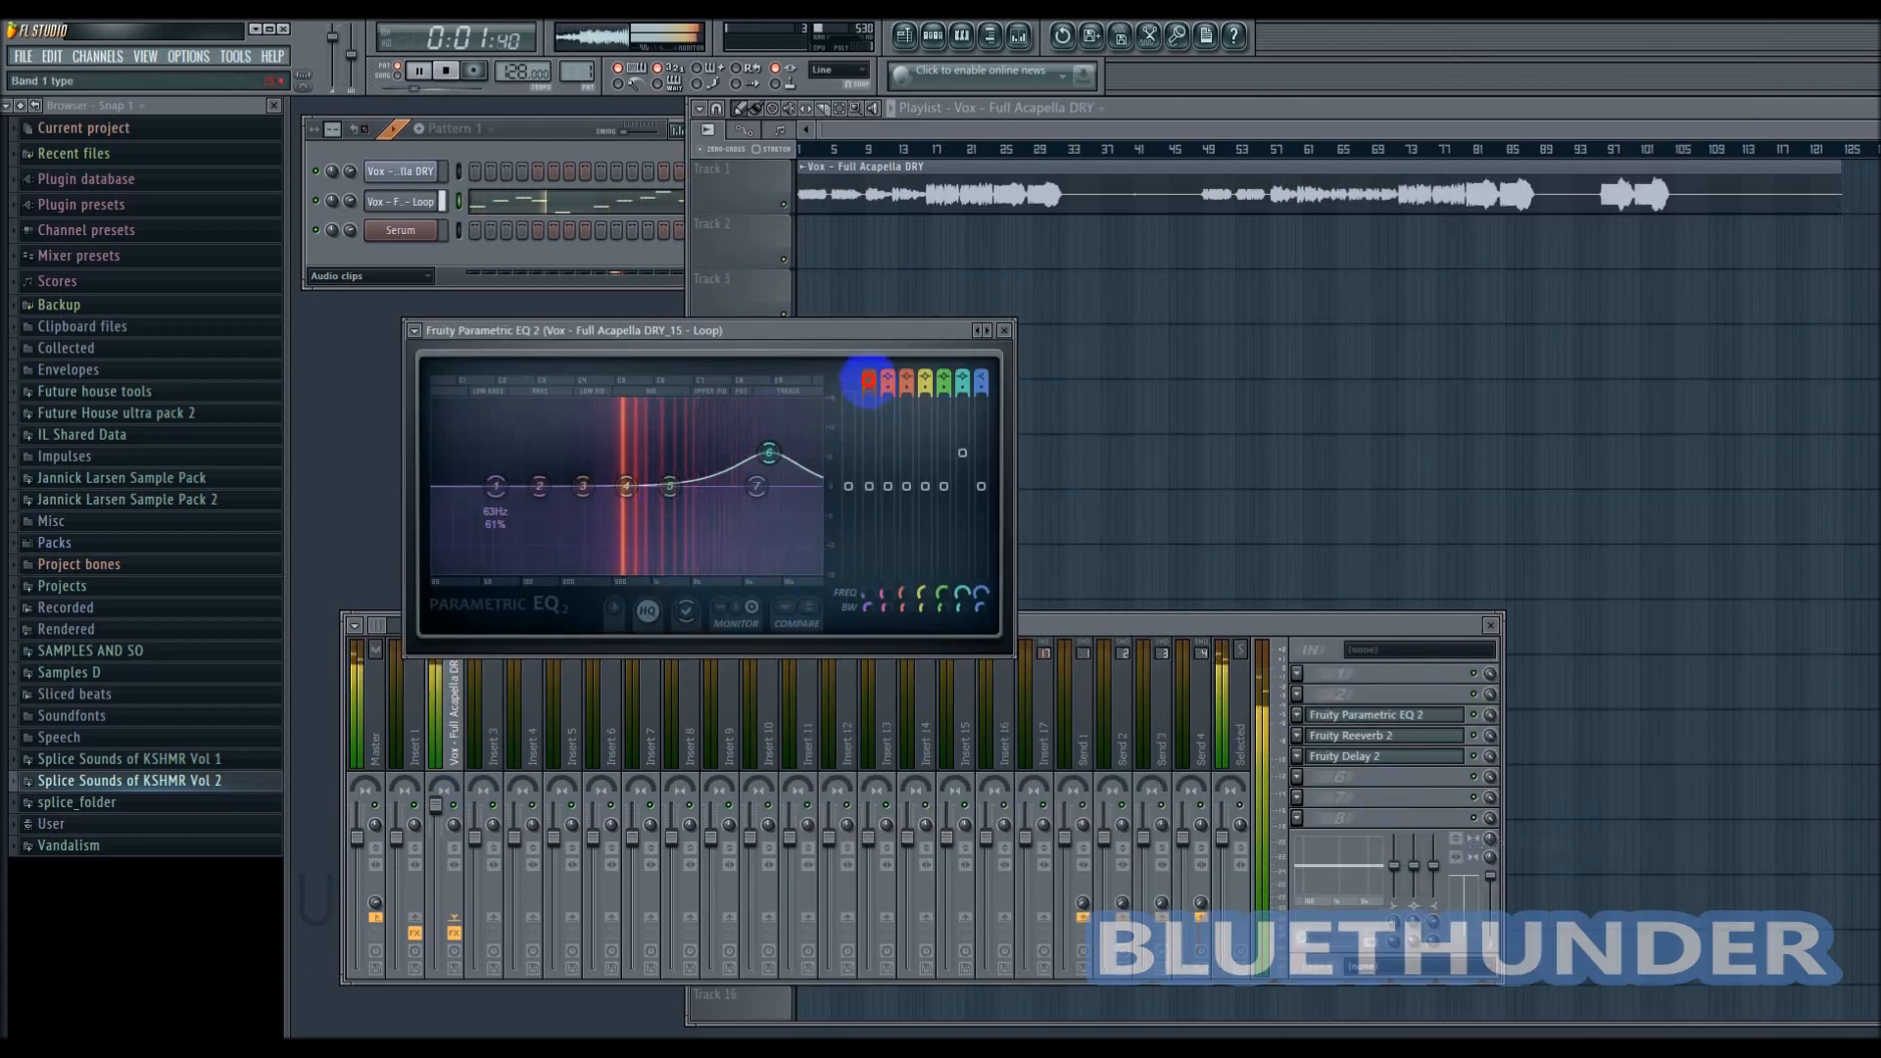
# - Make EQ band 1 a high pass at about 272 Hz during playback, and close the EQ window
pyautogui.scroll(-2, 864, 382)
pyautogui.moveTo(496, 486); pyautogui.dragTo(568, 486)
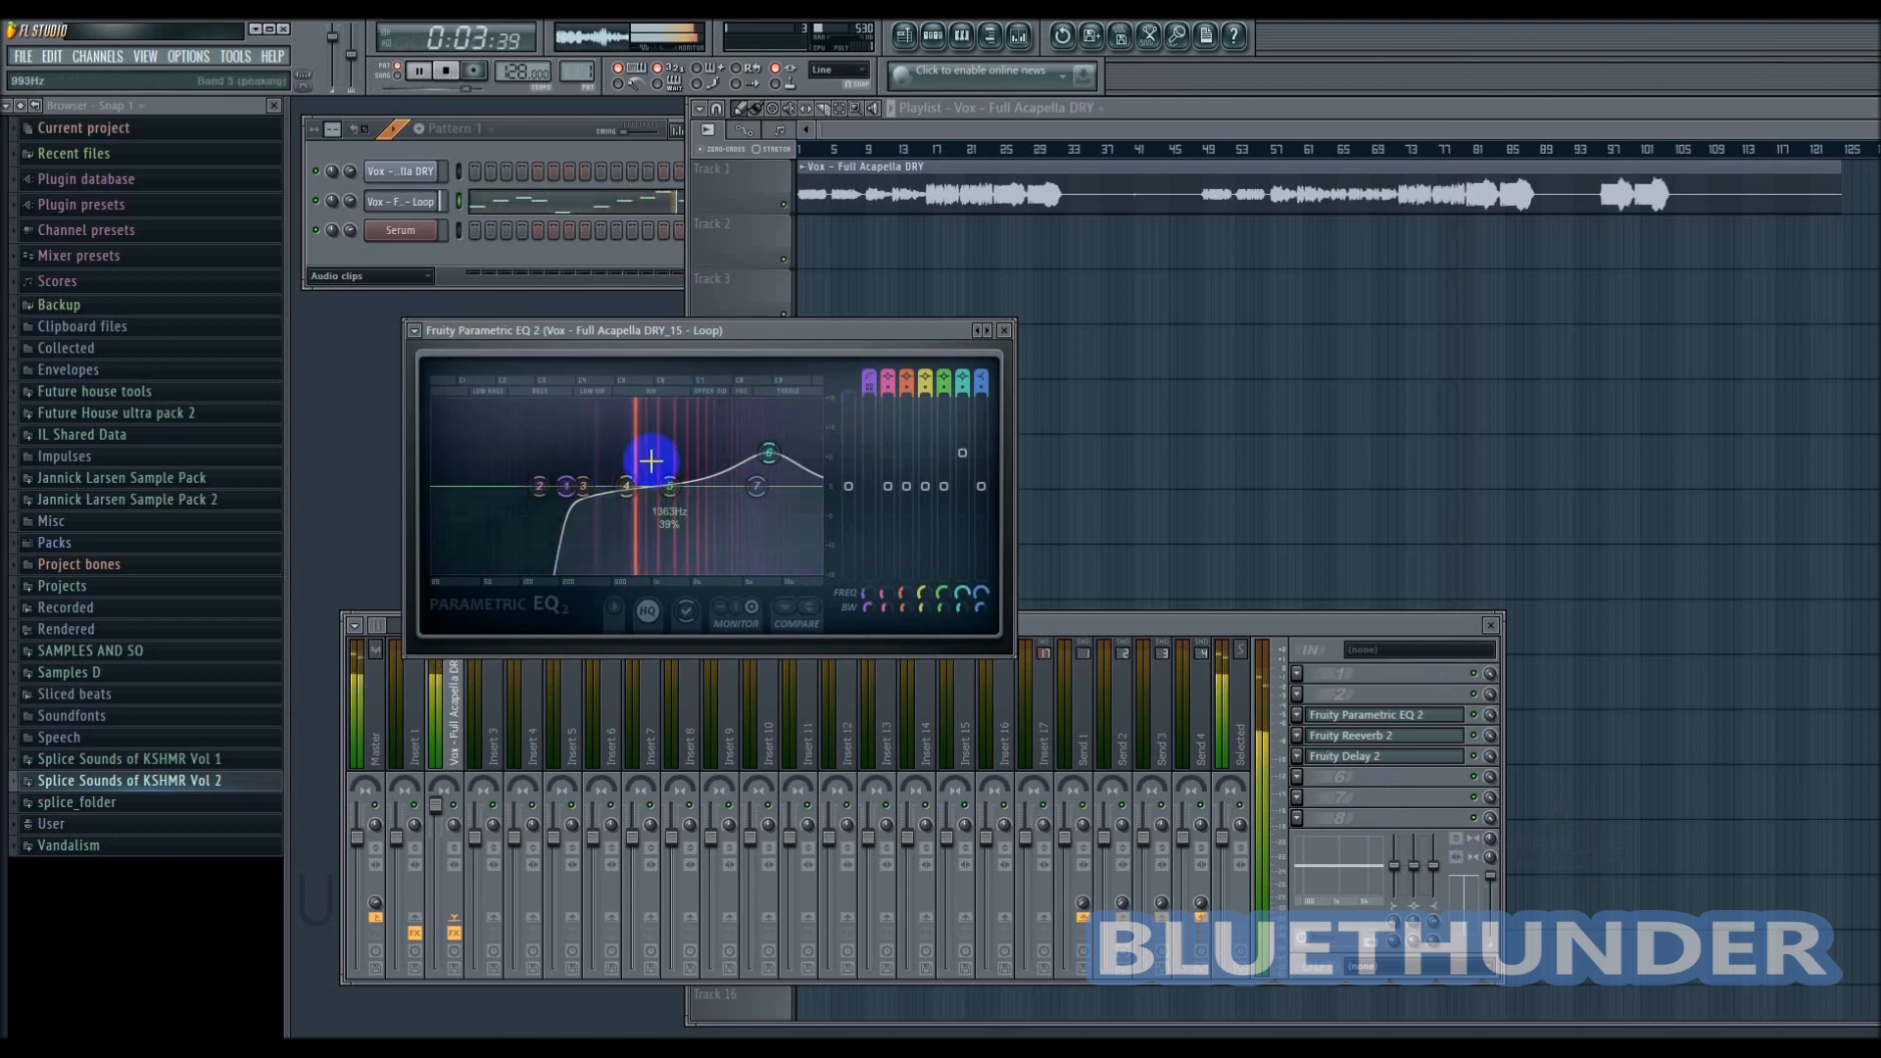
pyautogui.moveTo(569, 486)
pyautogui.mouseDown()
pyautogui.moveTo(729, 497)
pyautogui.moveTo(579, 487)
pyautogui.mouseUp()
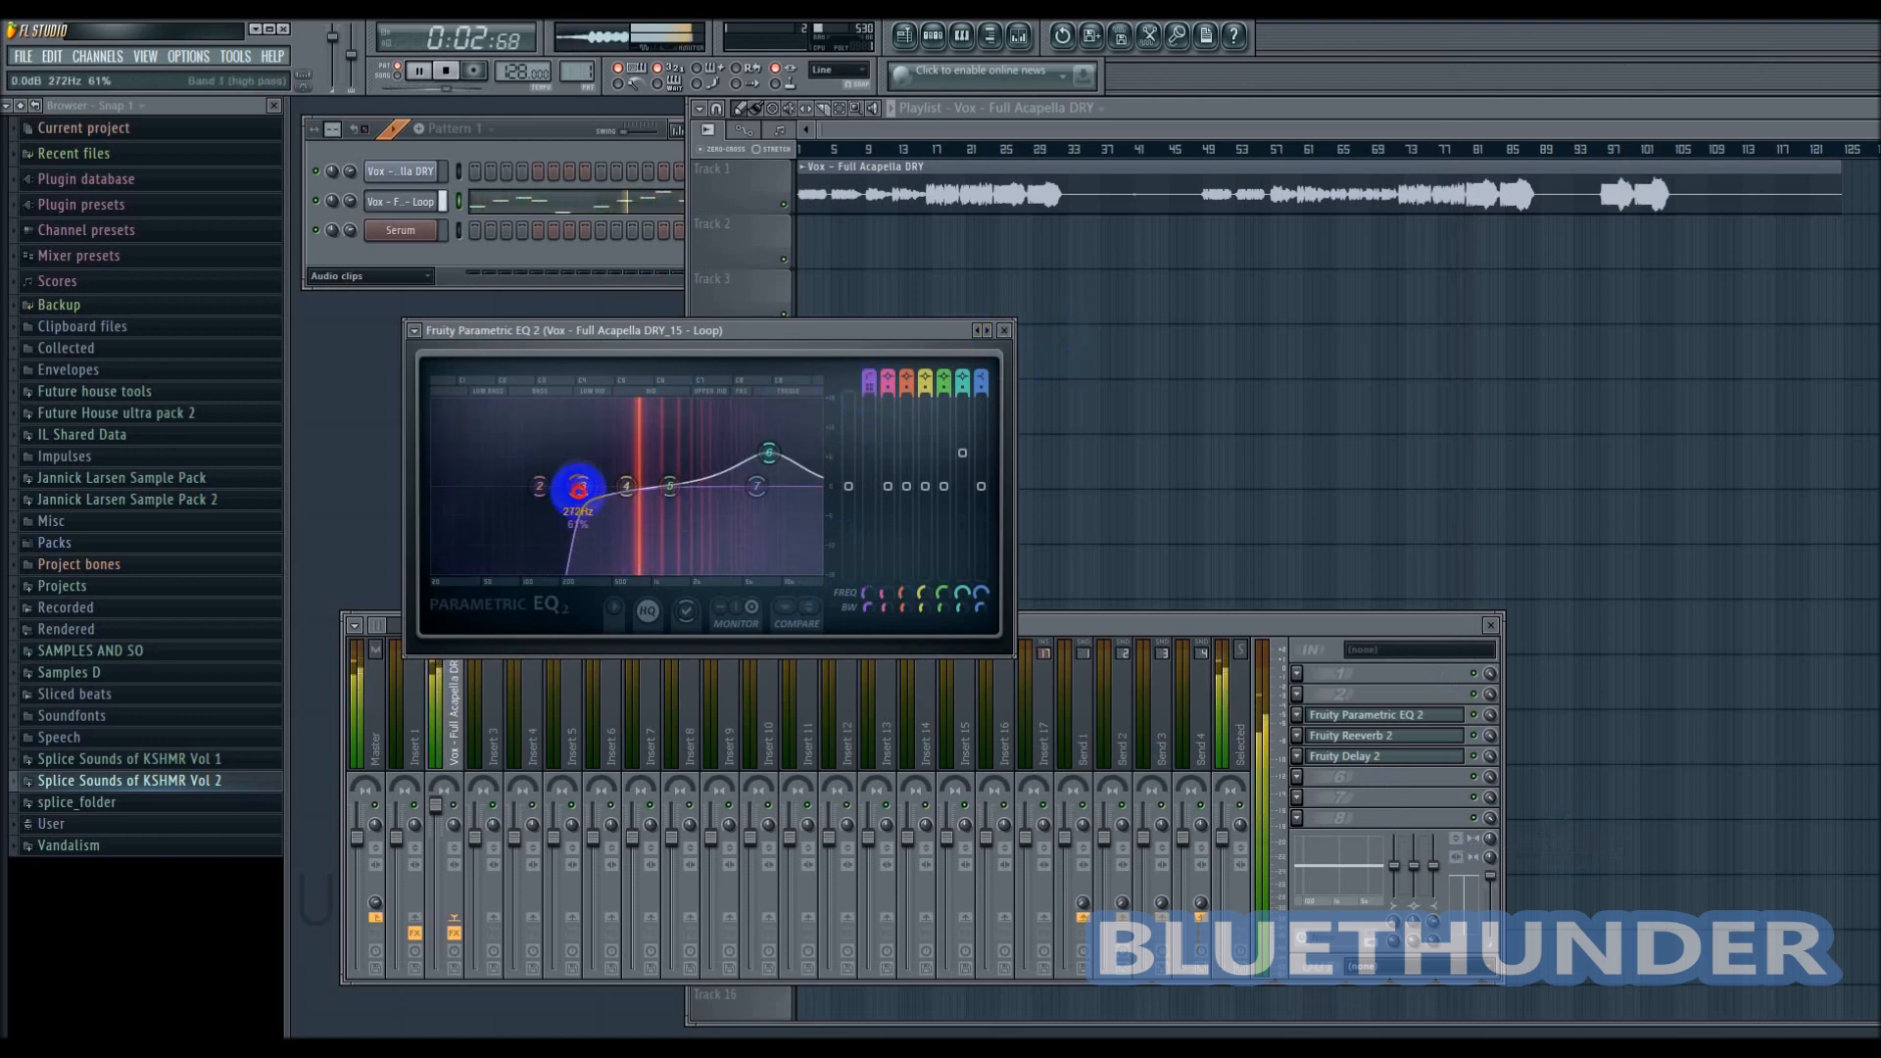
pyautogui.click(1004, 331)
pyautogui.press('space')
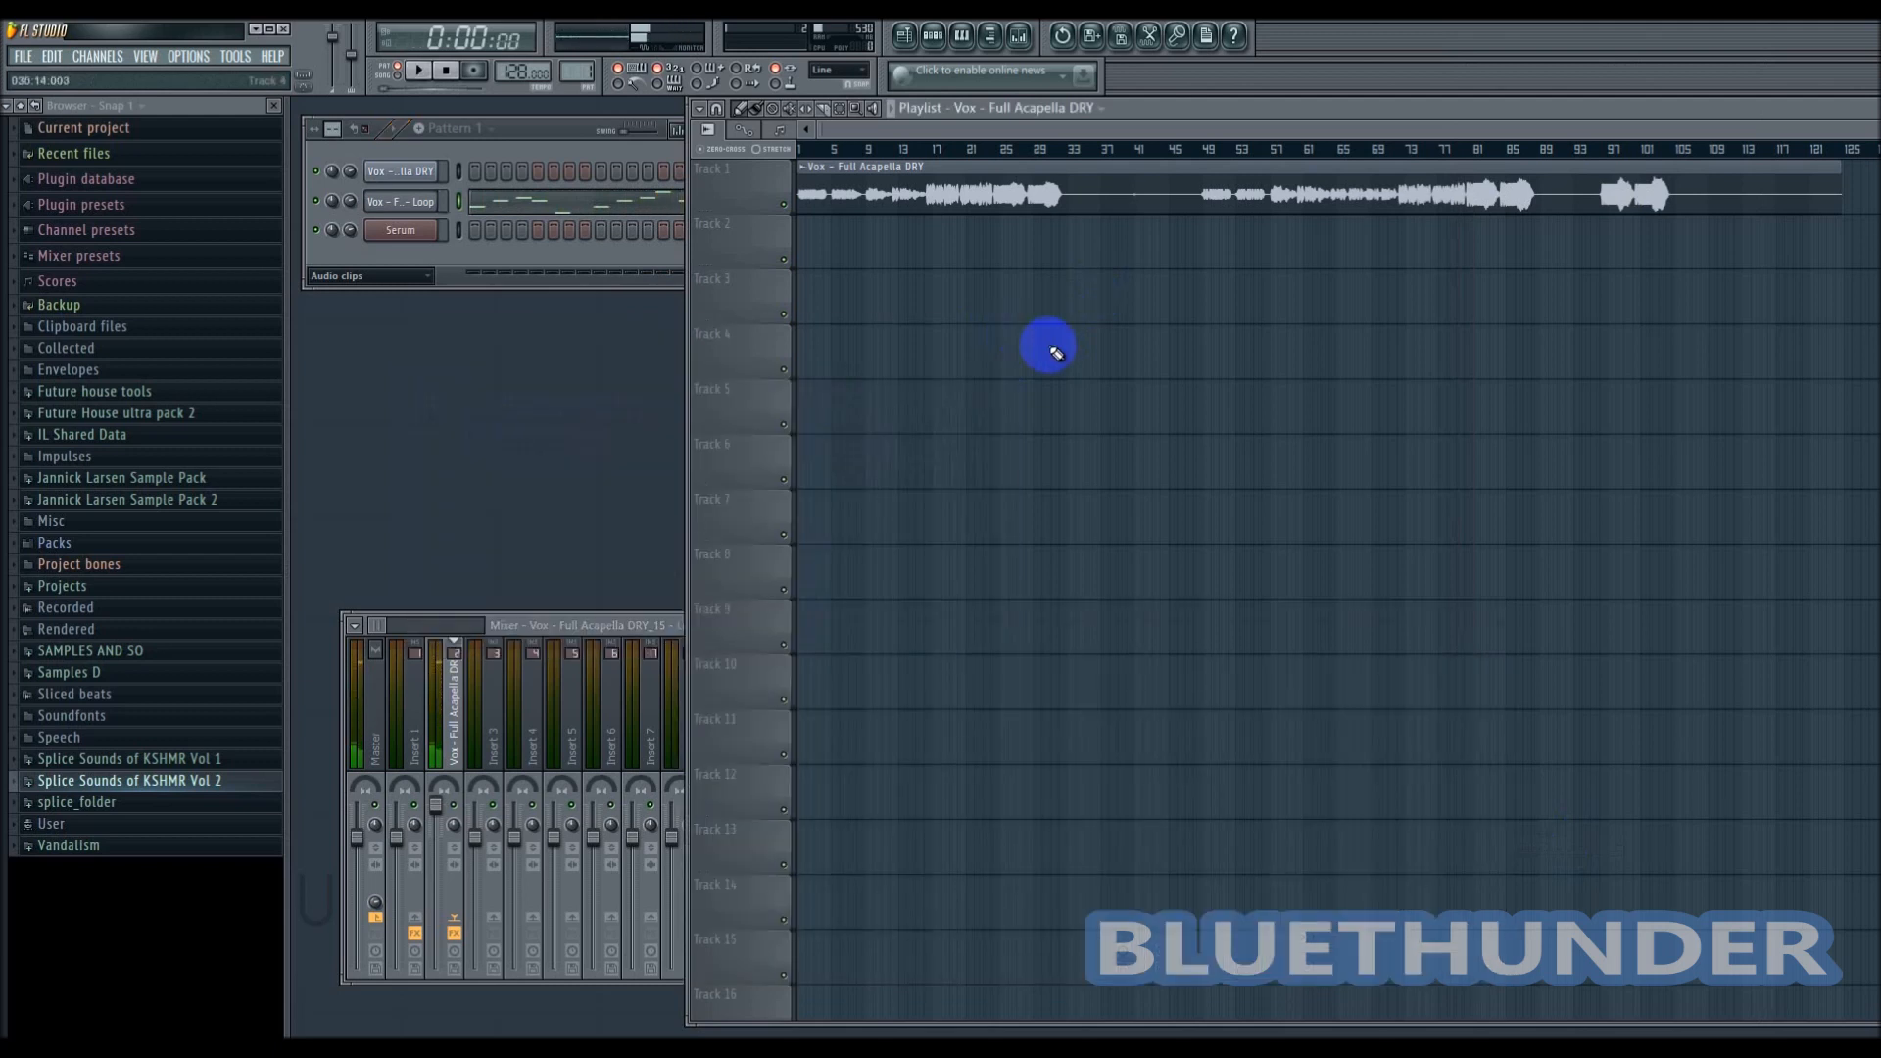